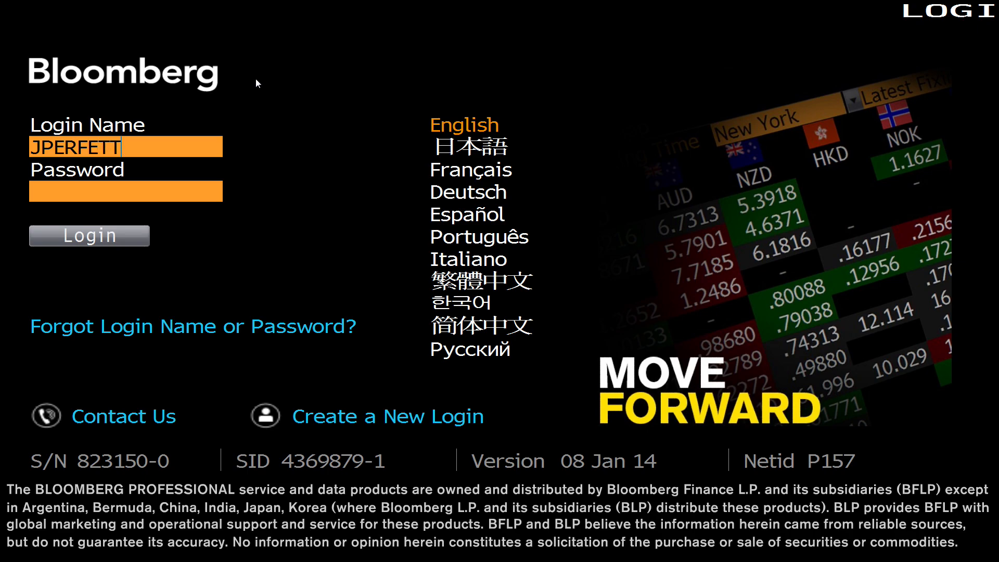
- Enter the account password and log in to the terminal
key("Tab")
type("********")
key("Return")
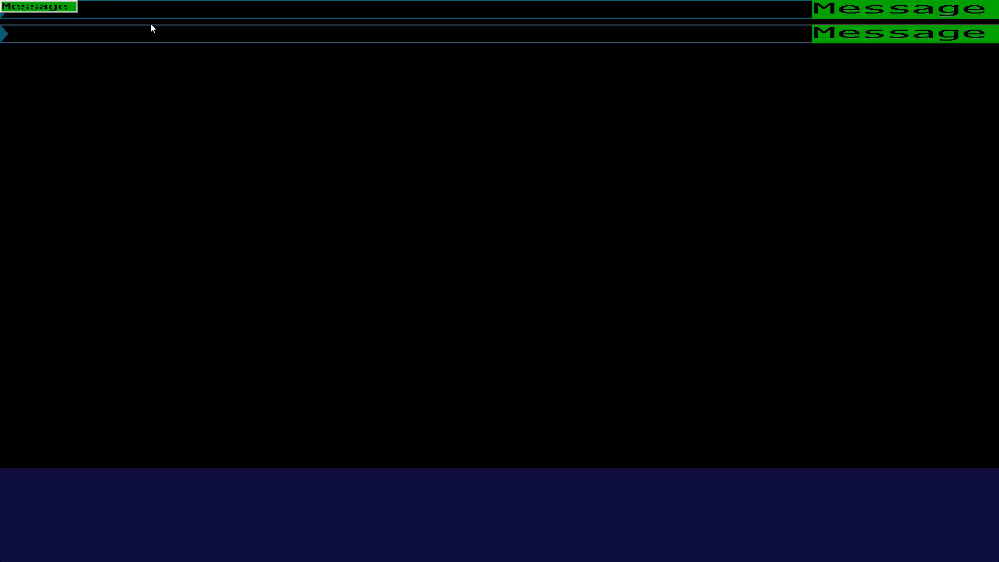
- Look up SBUX and load the Starbucks Corp (U.S.) equity, SBUX US Equity
left_click(67, 10)
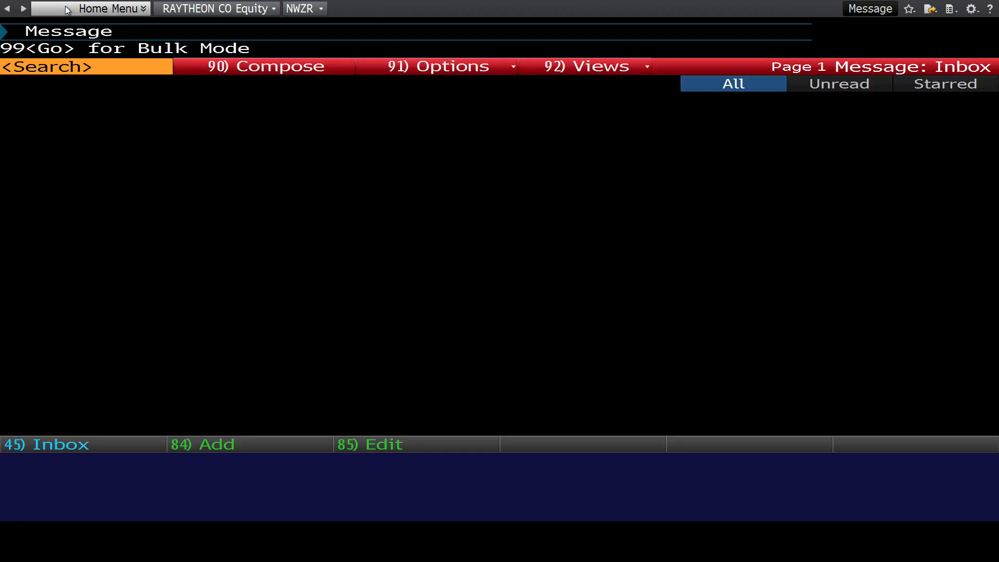
type("SBUX")
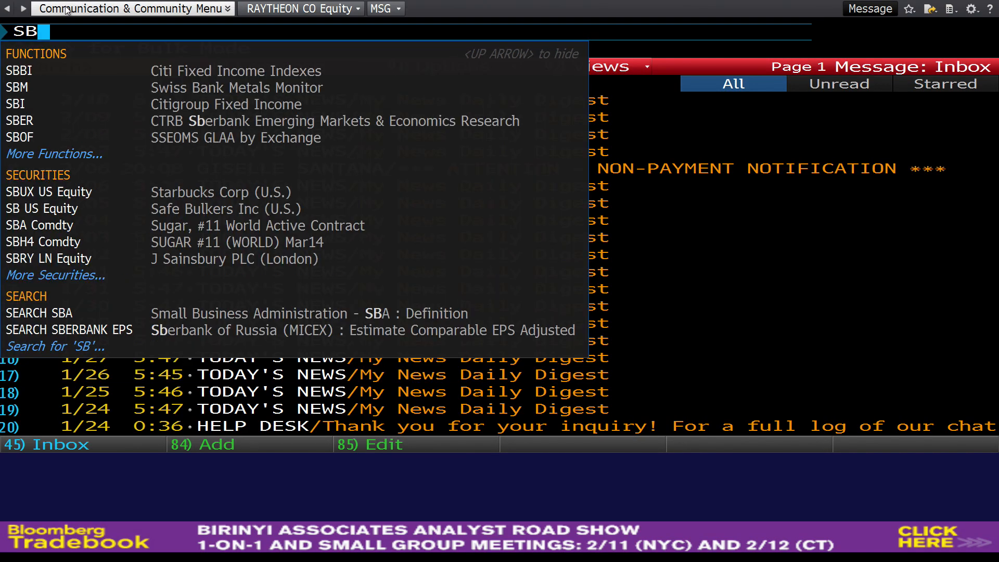
key("Down")
key("Down")
key("Down")
key("Down")
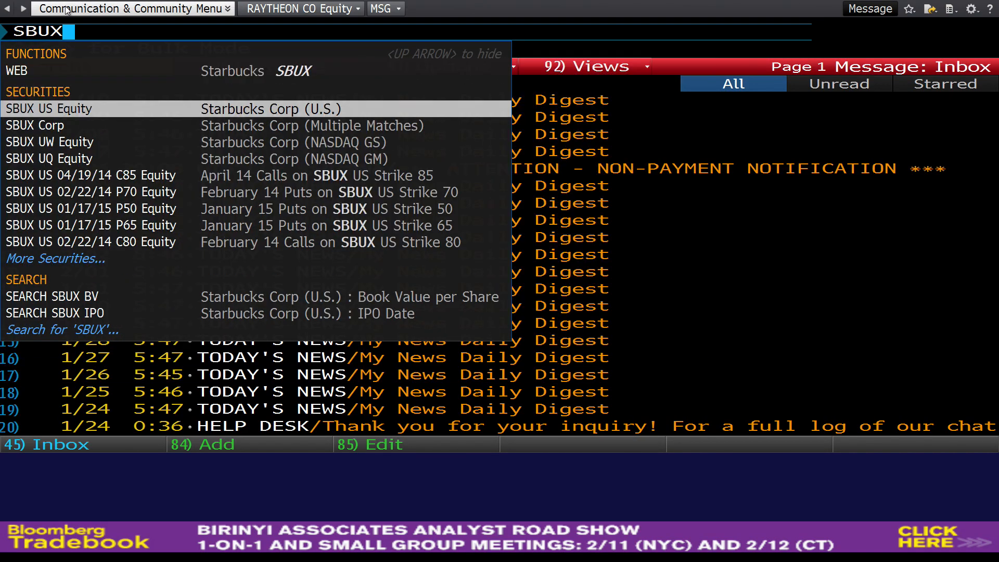
key("Up")
key("Up")
key("Return")
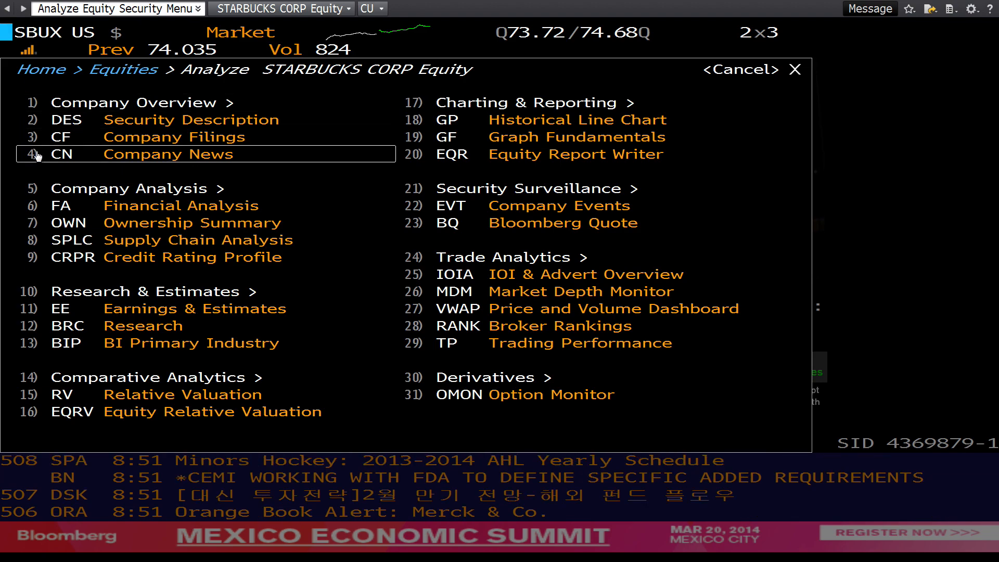
- Open Starbucks' Financial Analysis and display the standardized income statement, checking the as-reported version for comparison
left_click(133, 210)
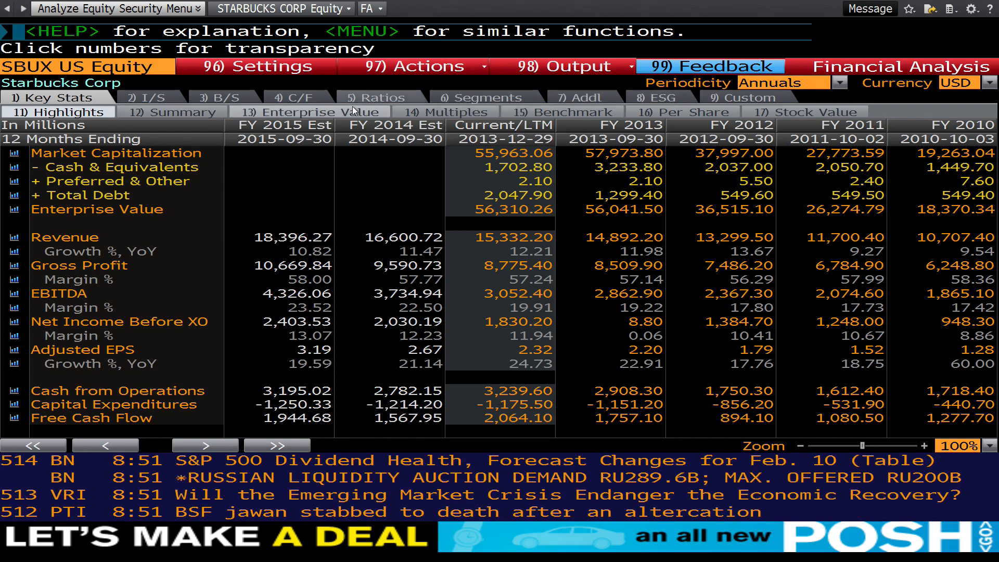
left_click(151, 97)
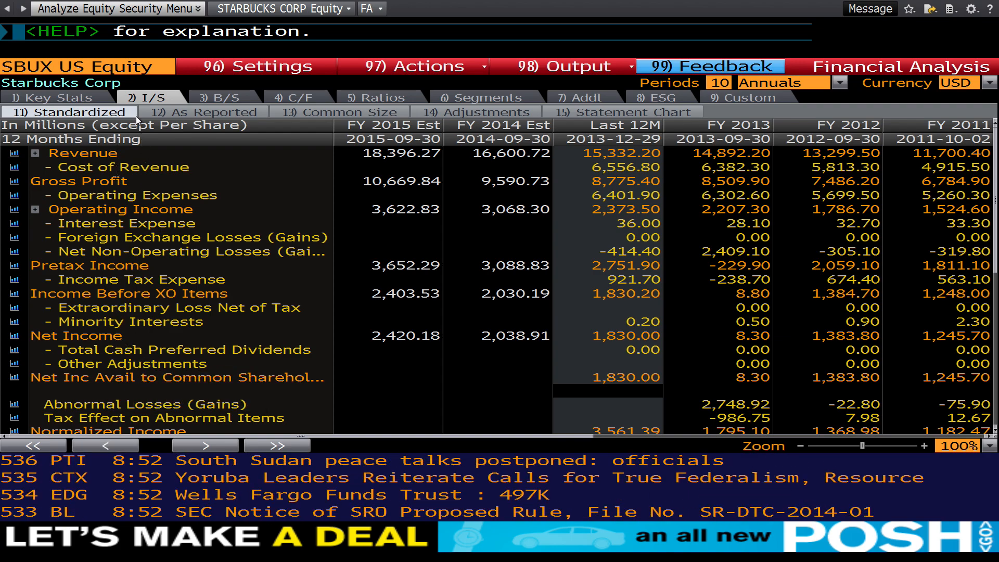
left_click(220, 112)
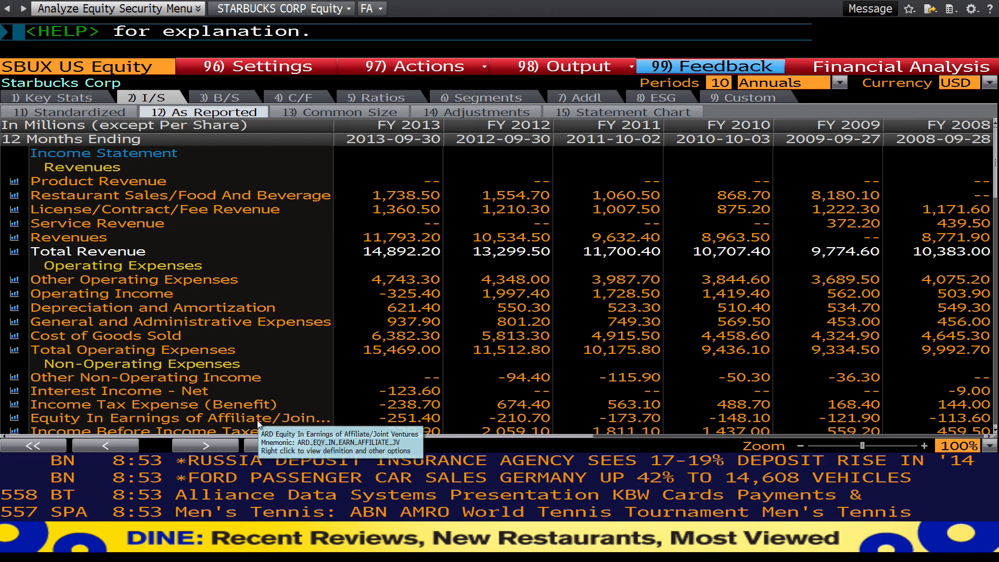
left_click(112, 114)
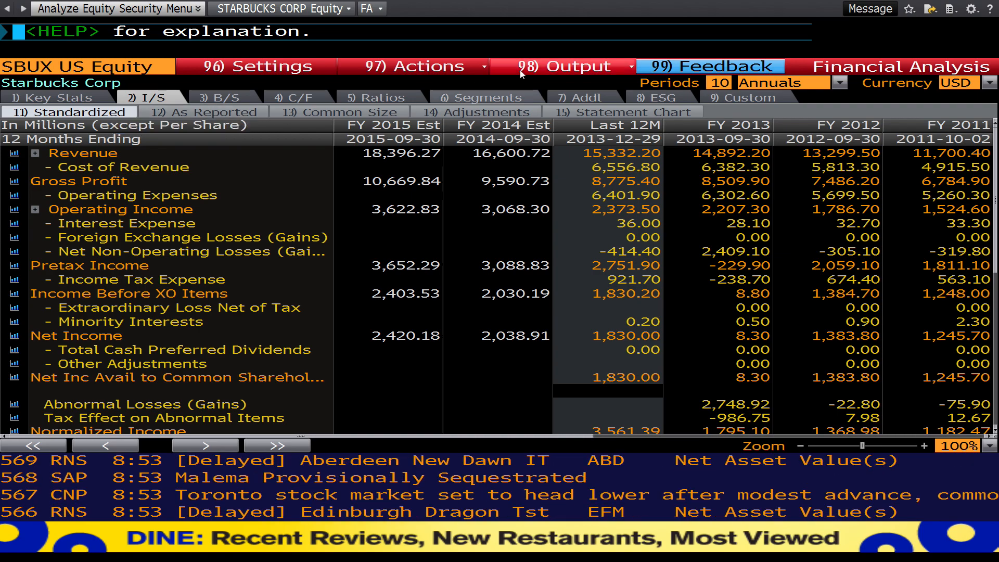
- Export the standardized income statement to Excel, accept opening the file, and dismiss the Bloomberg add-in tip
left_click(581, 70)
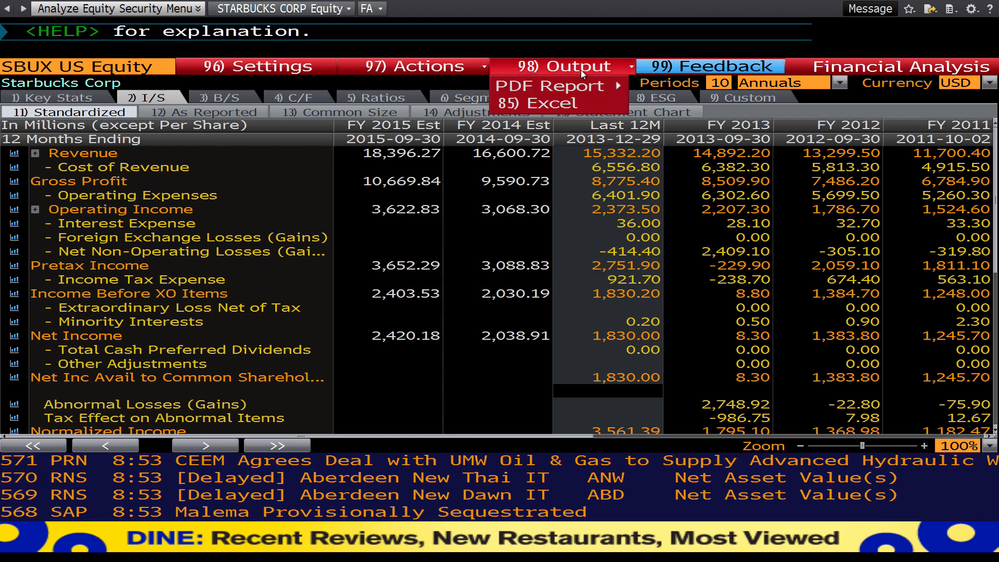
left_click(564, 105)
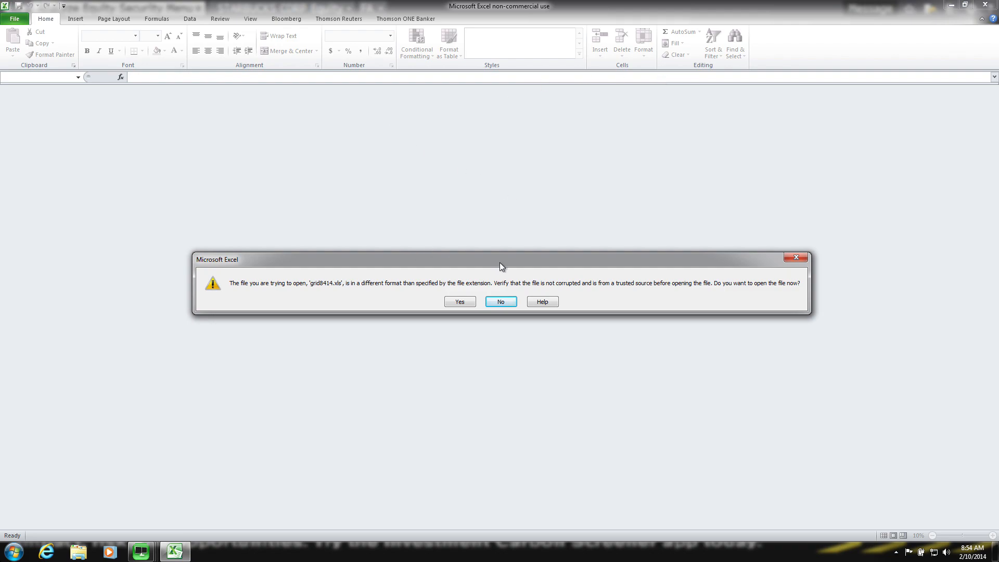
left_click(461, 302)
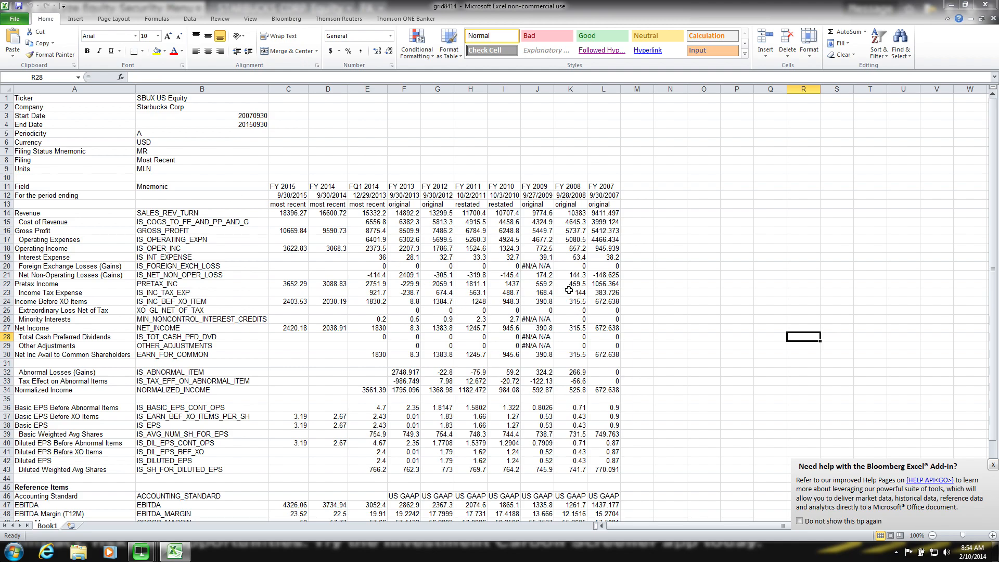
left_click(993, 464)
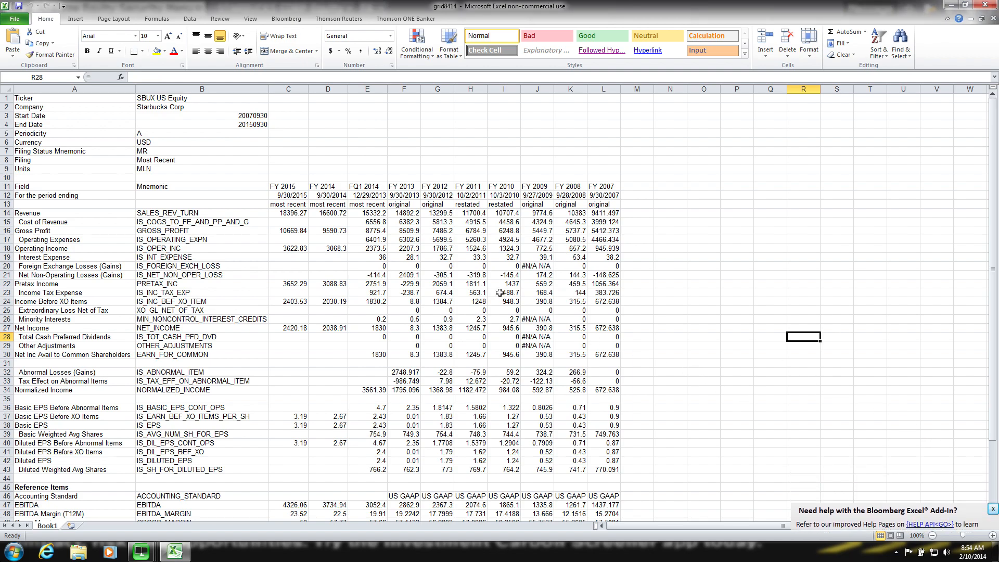
- Replace all formulas in the exported sheet with their values by copying the whole sheet and pasting values in place
left_click(401, 211)
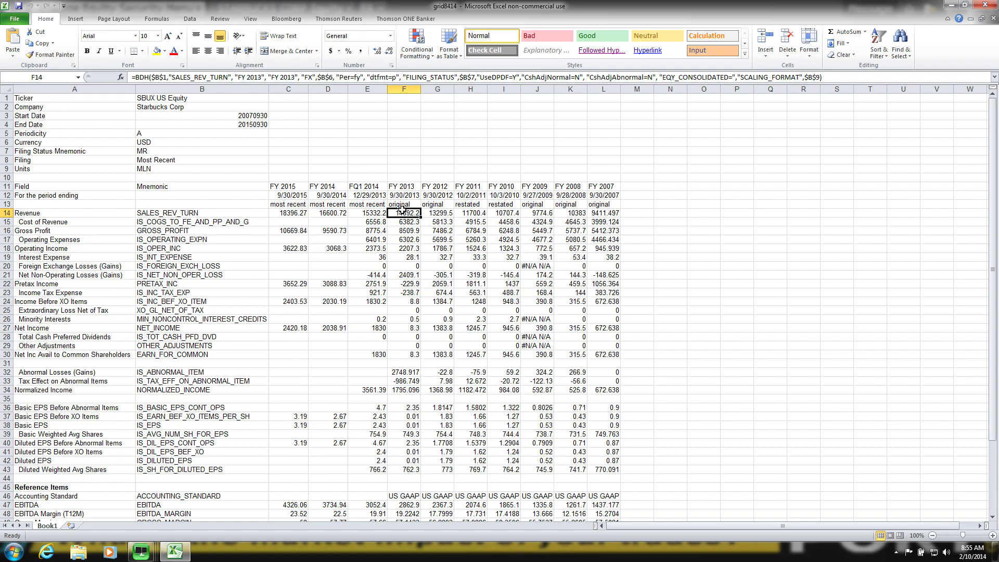
left_click(9, 88)
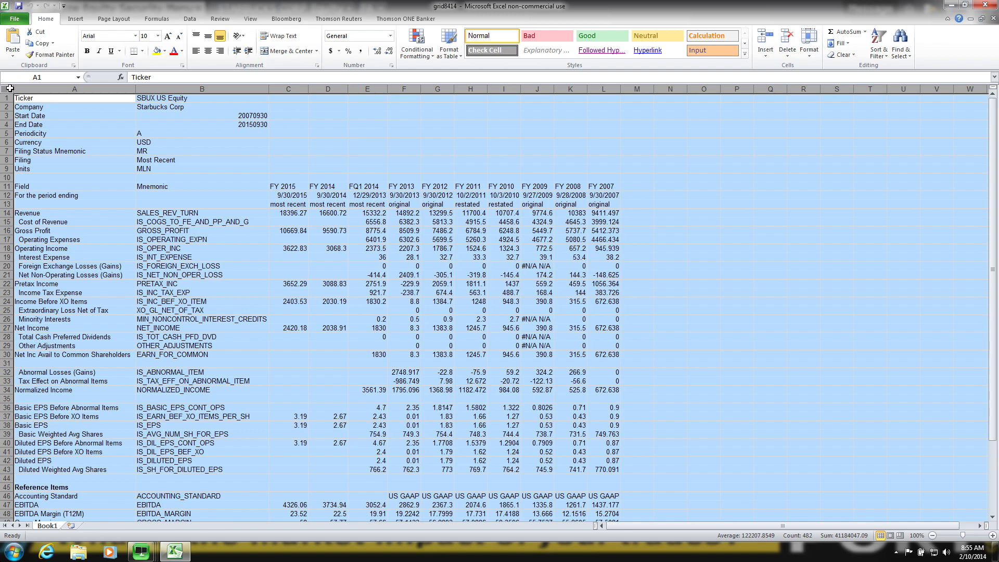
right_click(9, 88)
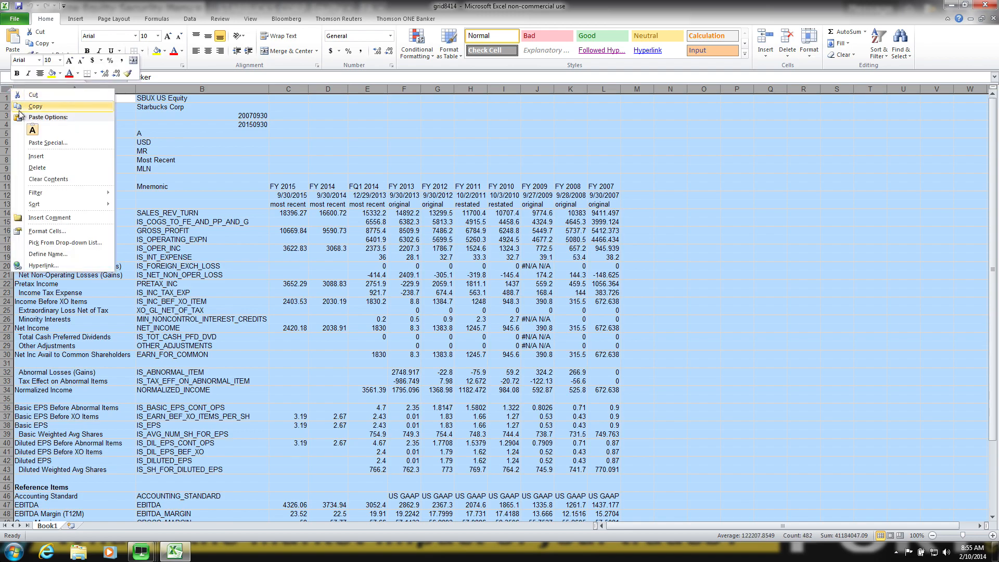
left_click(18, 107)
right_click(11, 94)
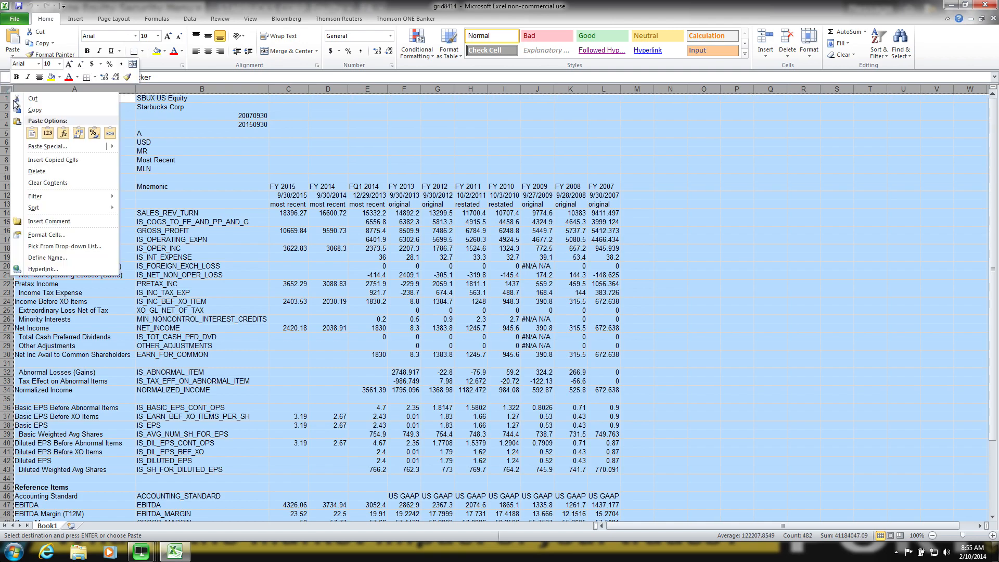
left_click(24, 146)
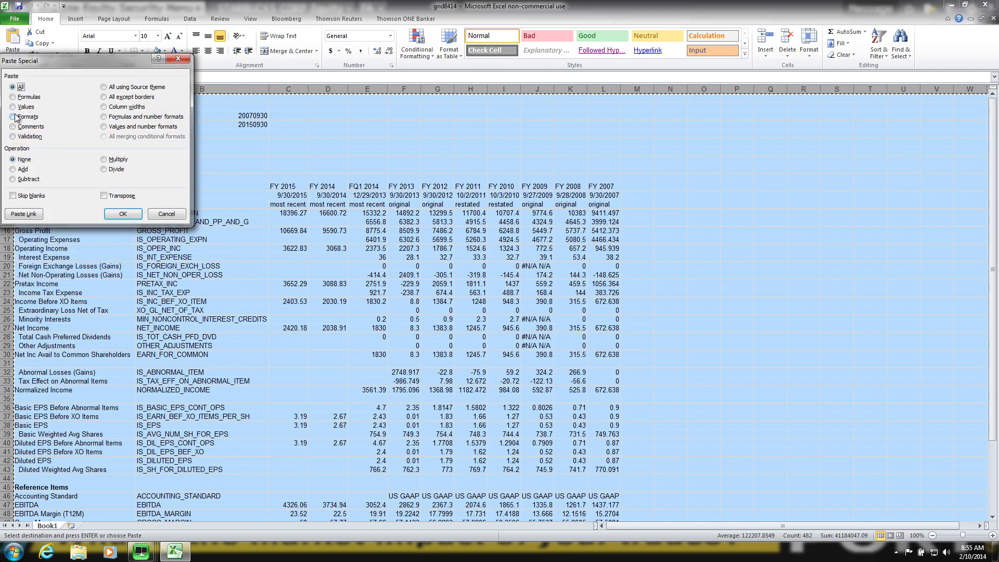
left_click(16, 107)
left_click(120, 214)
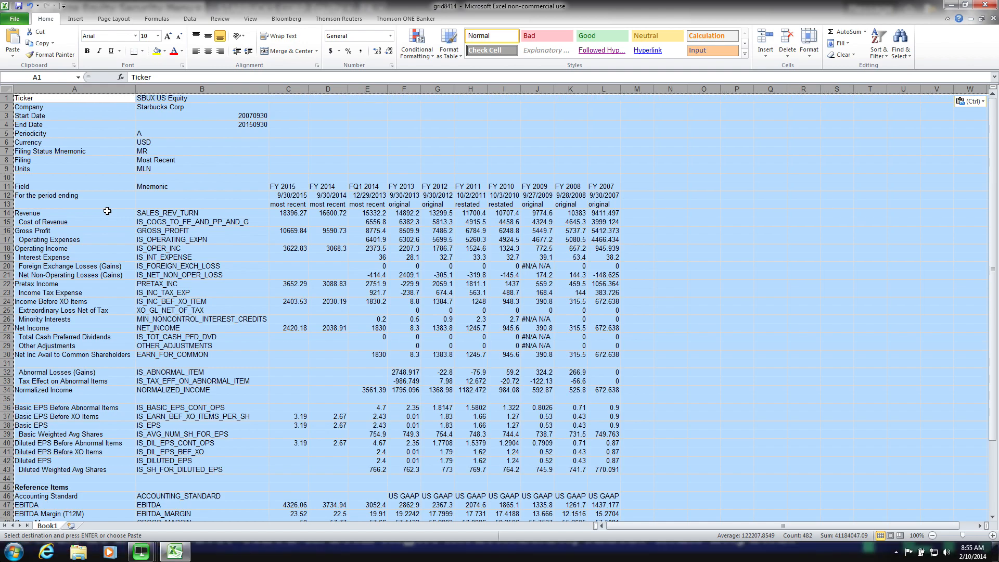
left_click(451, 230)
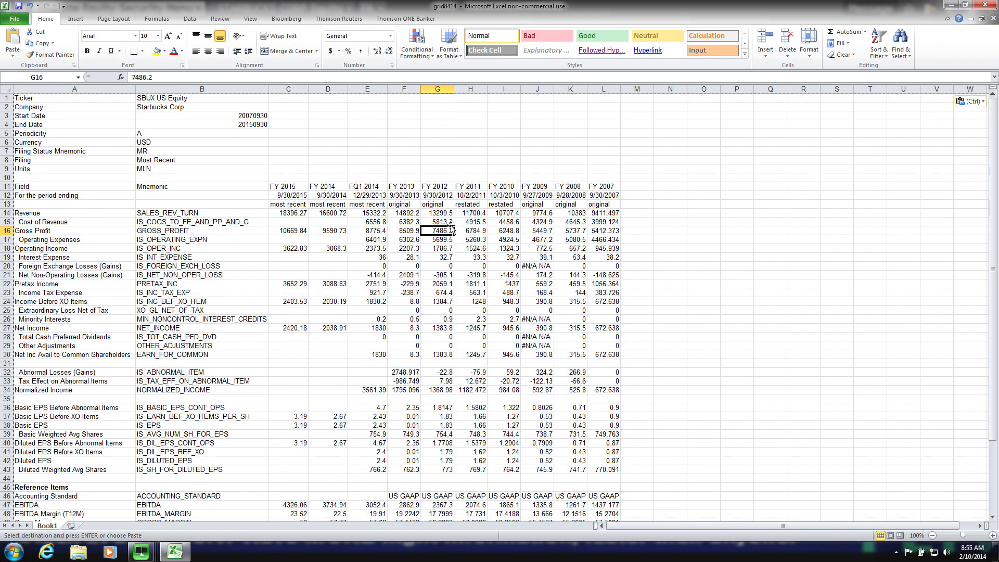
left_click(443, 204)
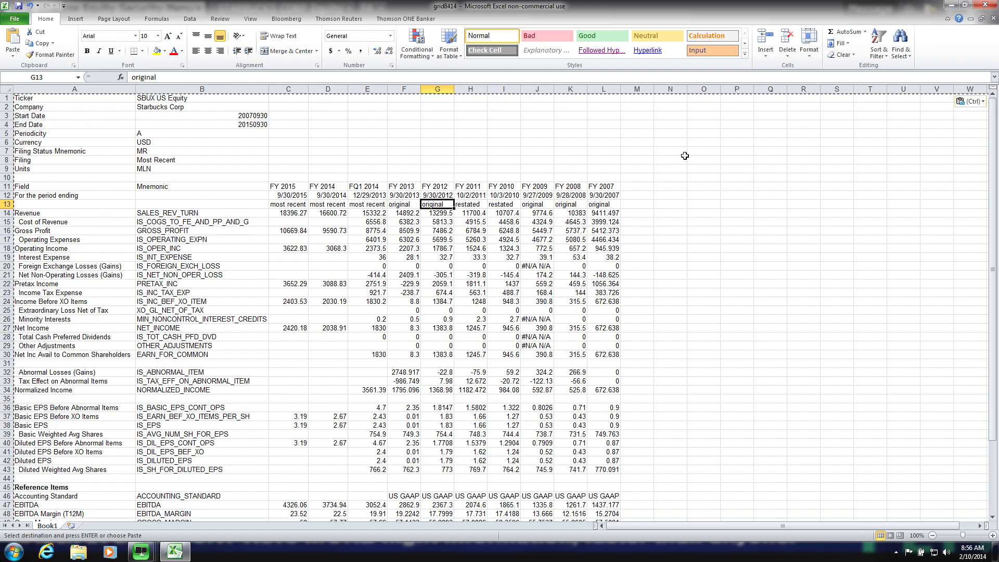
- Replace every "#N/A N/A" entry in the sheet with 0
left_click(548, 266)
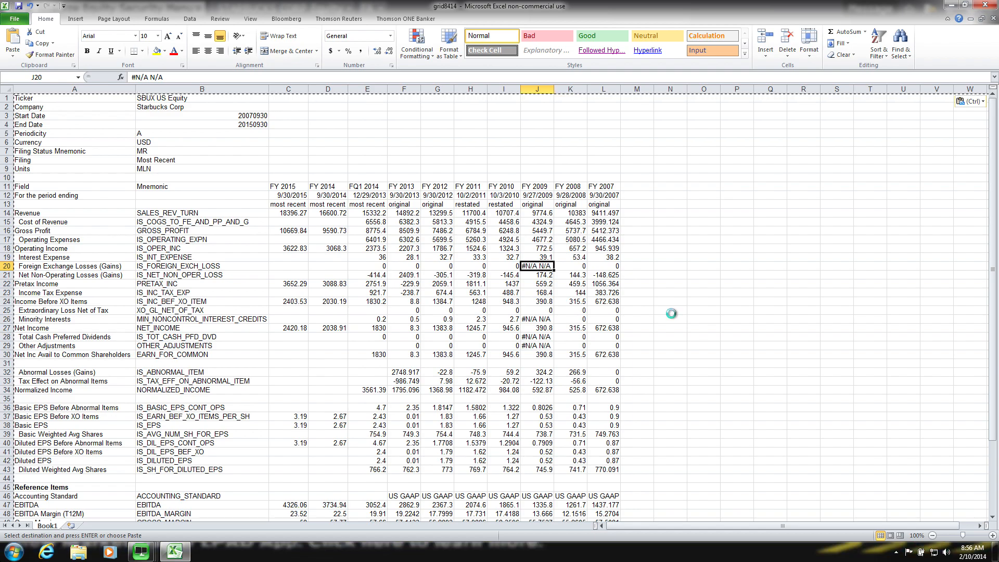
key("ctrl+f")
type("#N/A N/A")
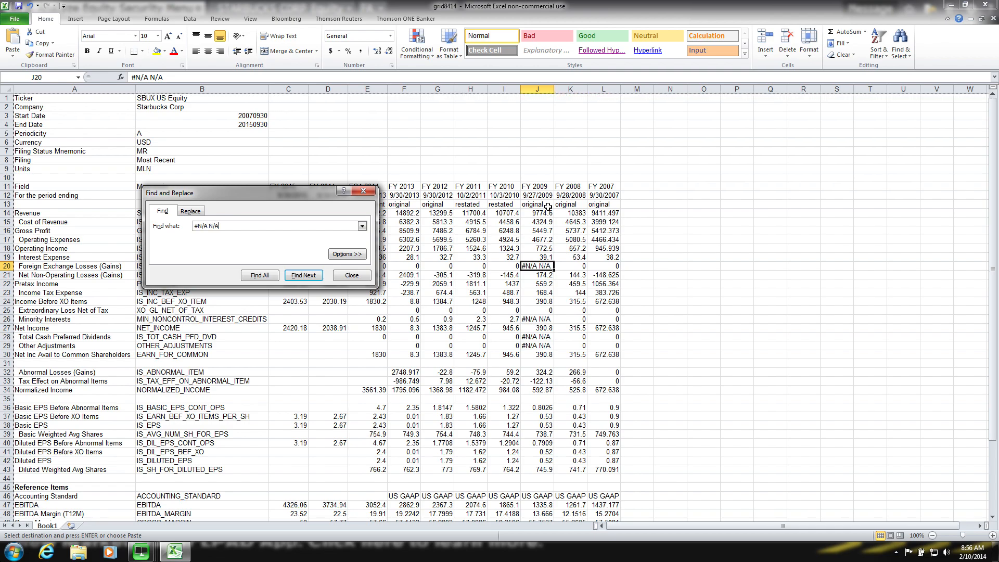
left_click(201, 213)
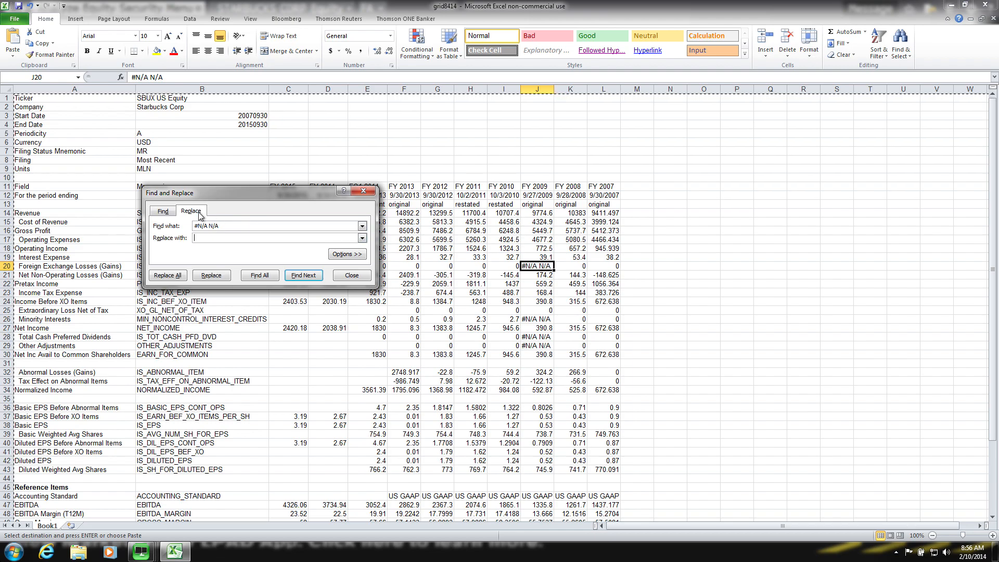
left_click(176, 275)
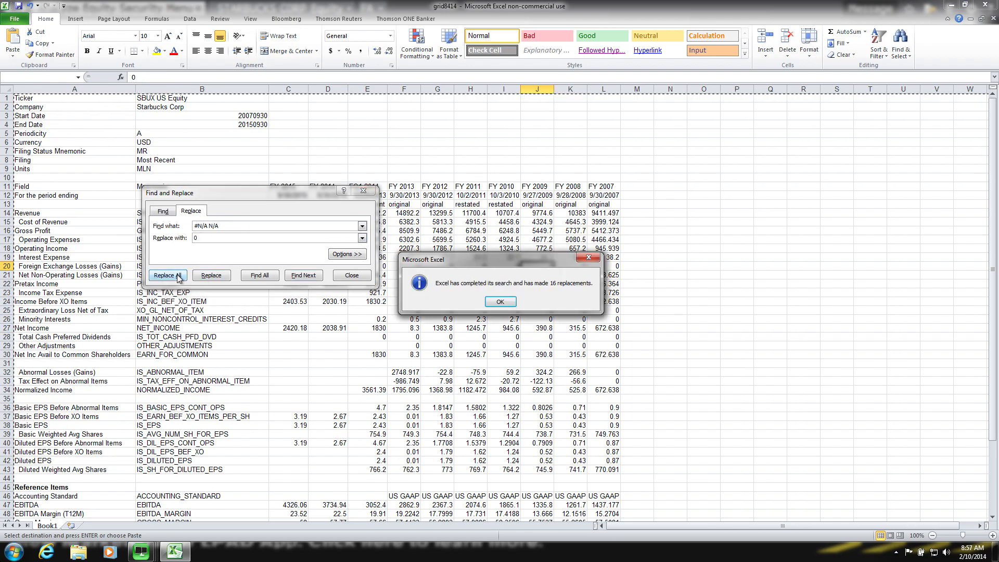
left_click(499, 301)
left_click(356, 277)
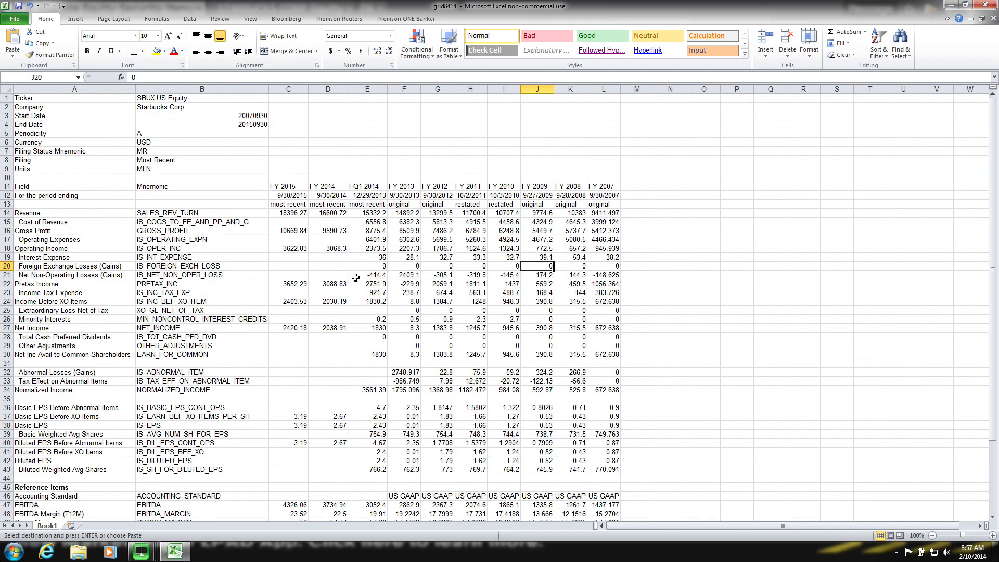
- Save the income statement as an Excel Workbook named sbux-is in the shared Downloads folder
left_click(404, 275)
left_click(19, 22)
left_click(23, 48)
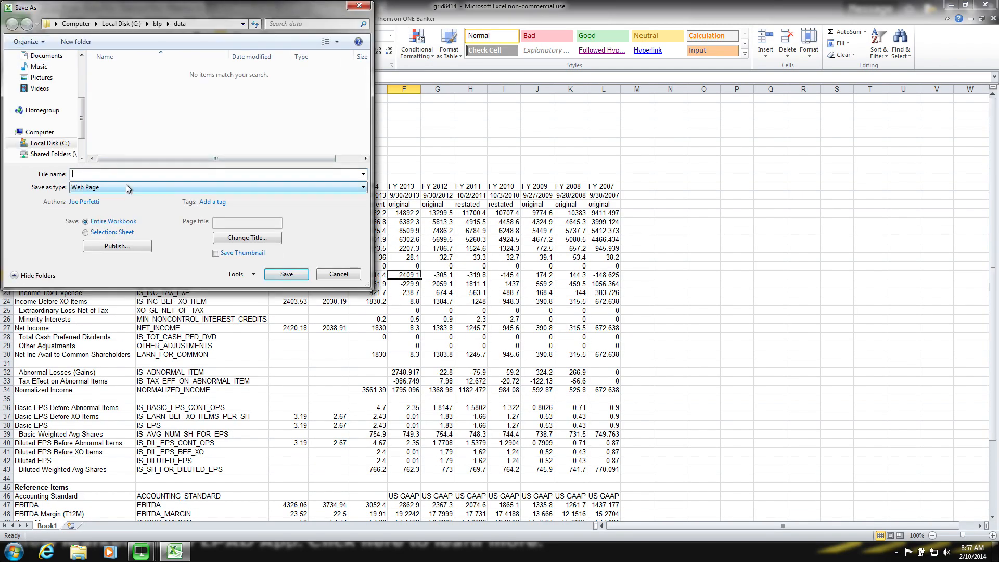
left_click(126, 187)
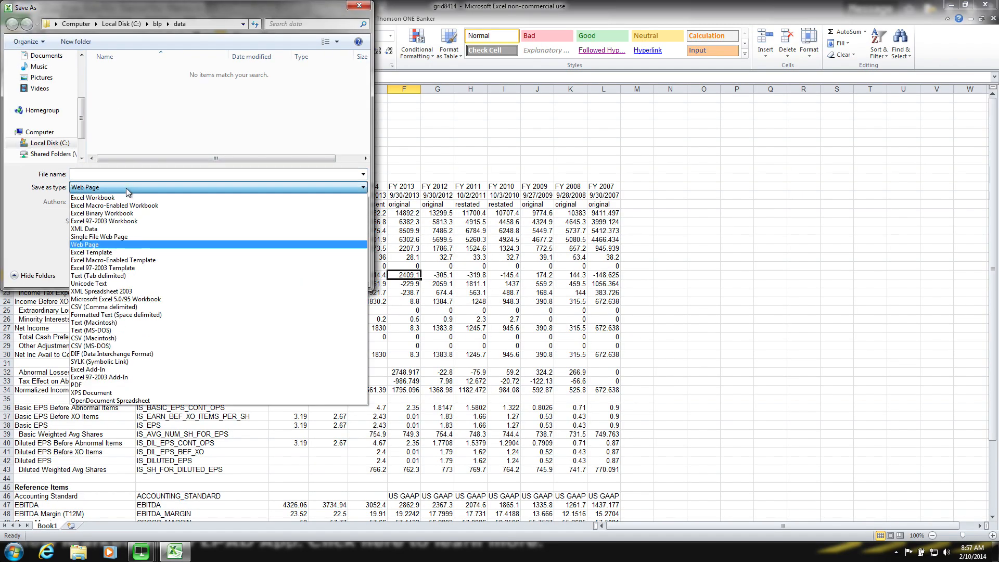
left_click(121, 198)
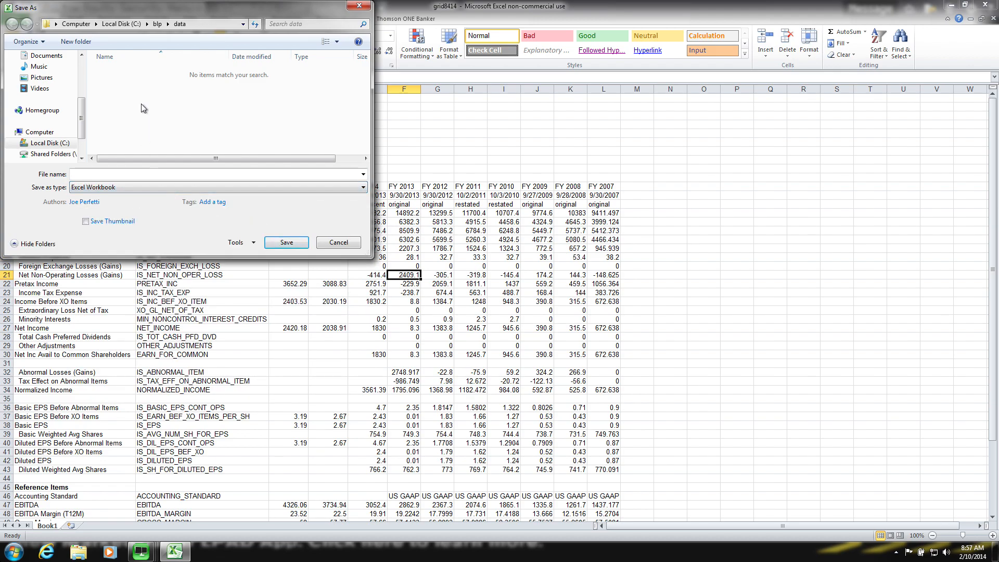
scroll(62, 155, "down", 1)
left_click(50, 143)
double_click(124, 73)
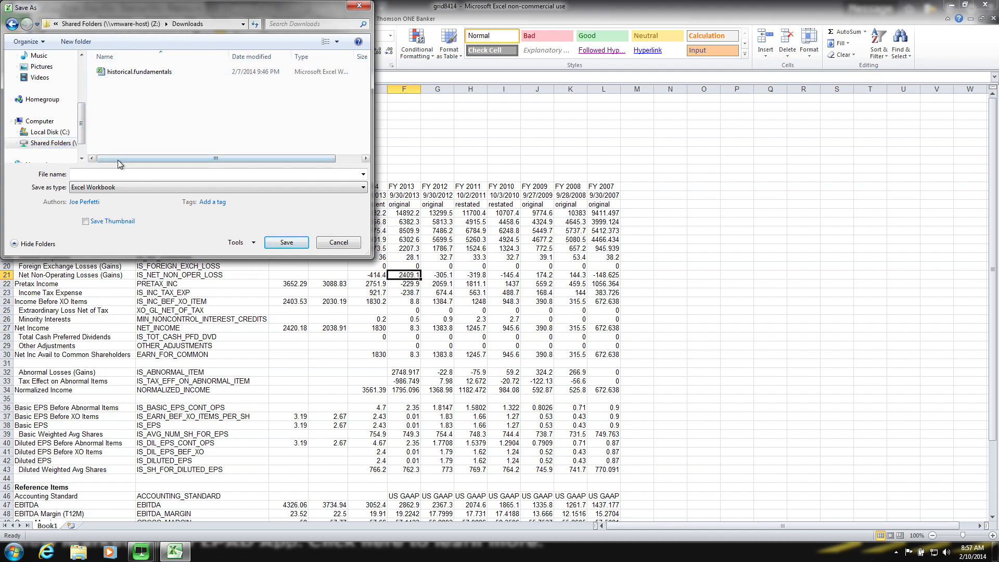
left_click(109, 173)
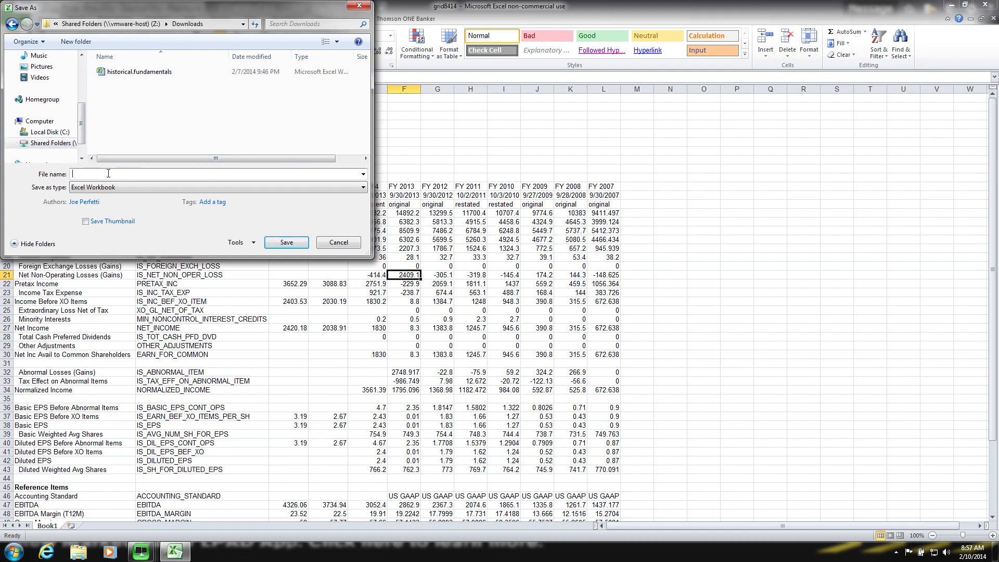
type("sbux-is")
key("Return")
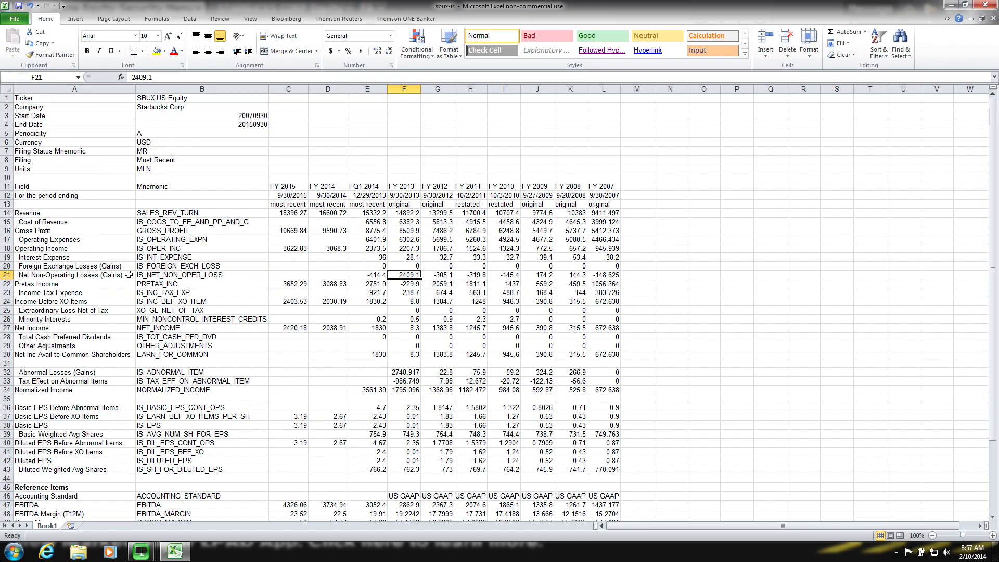
- Switch back to the 1-BLOOMBERG window and display Starbucks' standardized balance sheet
left_click(143, 552)
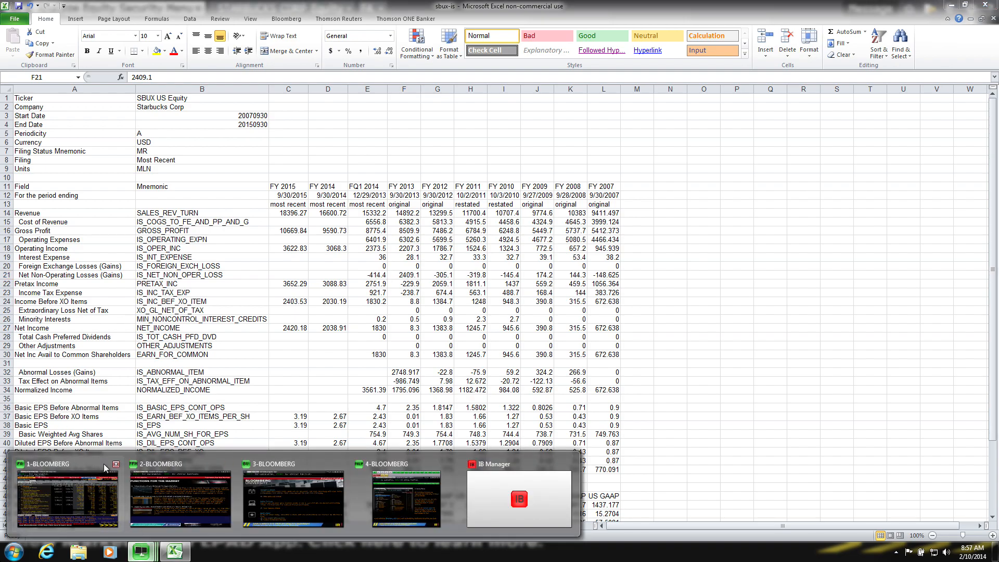
left_click(81, 493)
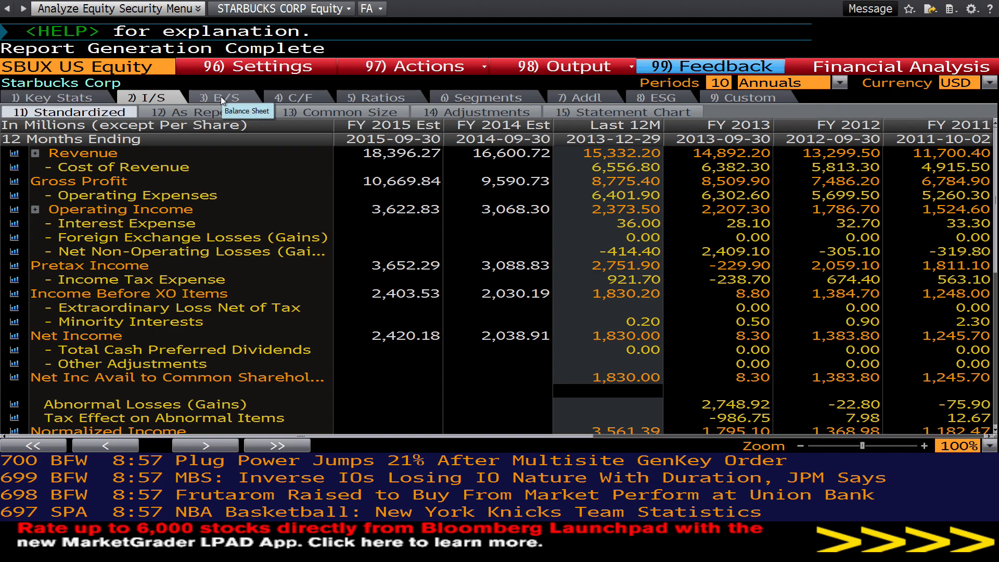
left_click(221, 96)
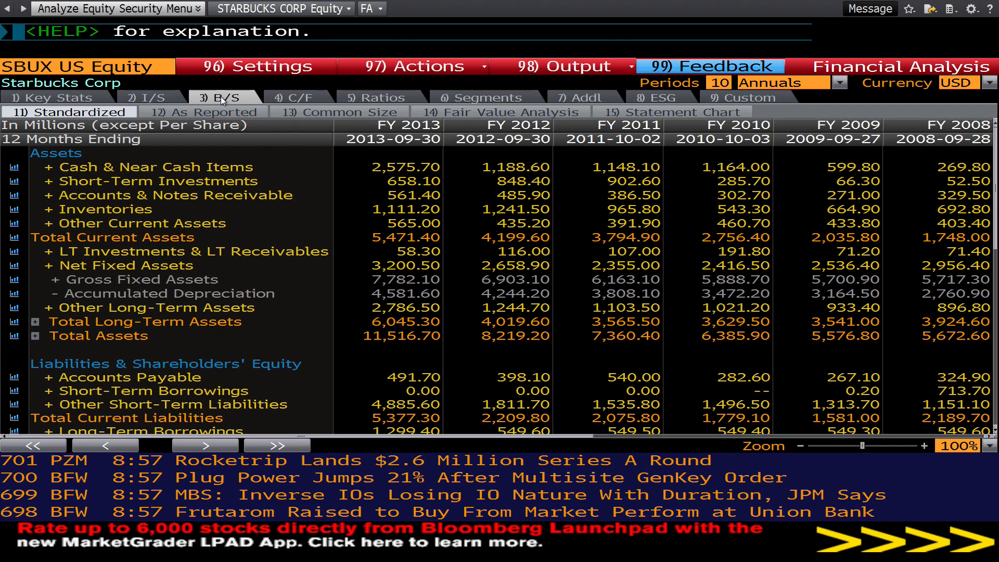
- Export the standardized balance sheet to Excel, switch to Excel and accept opening the exported file despite its format mismatch
left_click(620, 67)
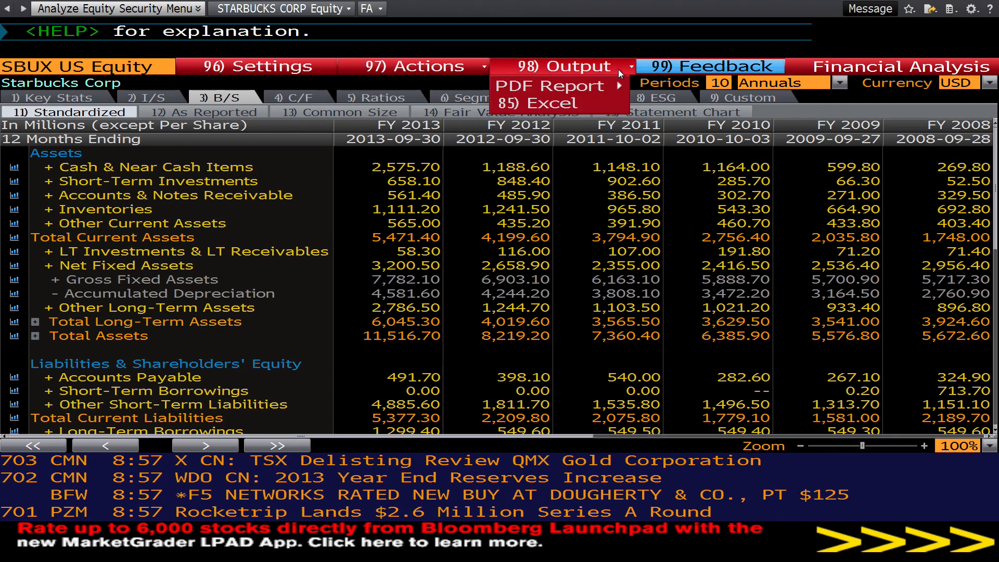
left_click(575, 104)
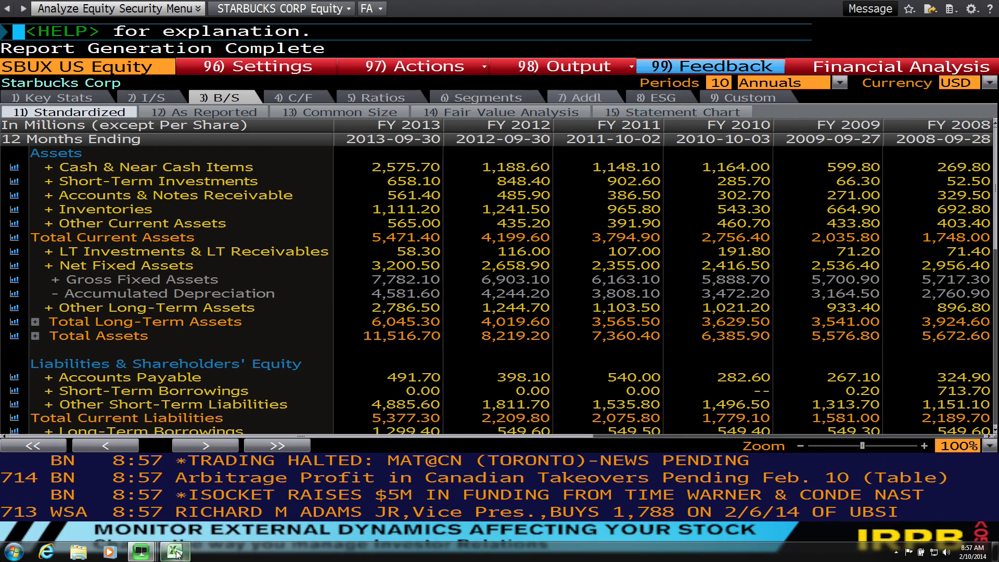
left_click(175, 552)
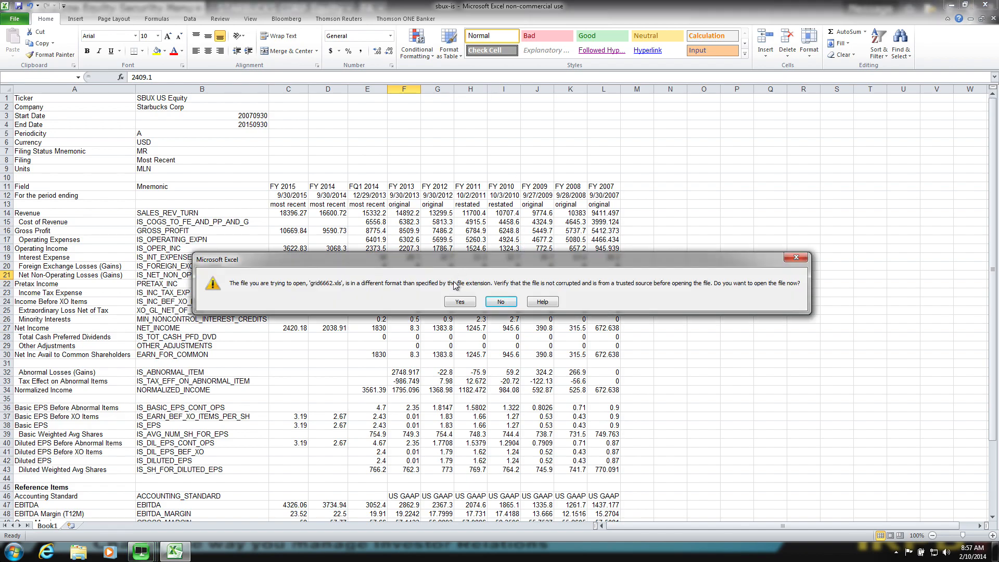
left_click(451, 300)
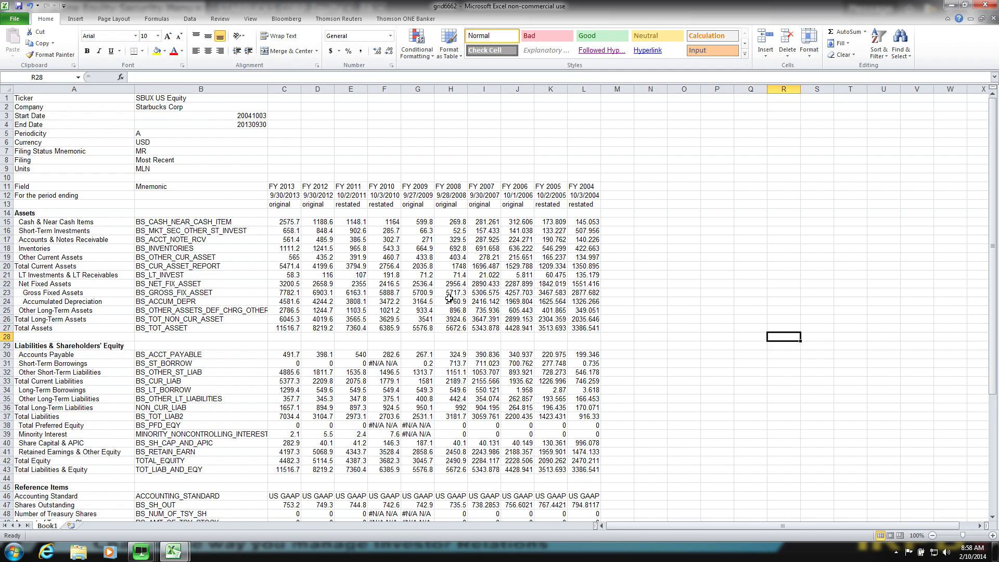
- Replace all formulas in the balance sheet with static values by copying the whole sheet and pasting only values over it
left_click(6, 92)
right_click(6, 93)
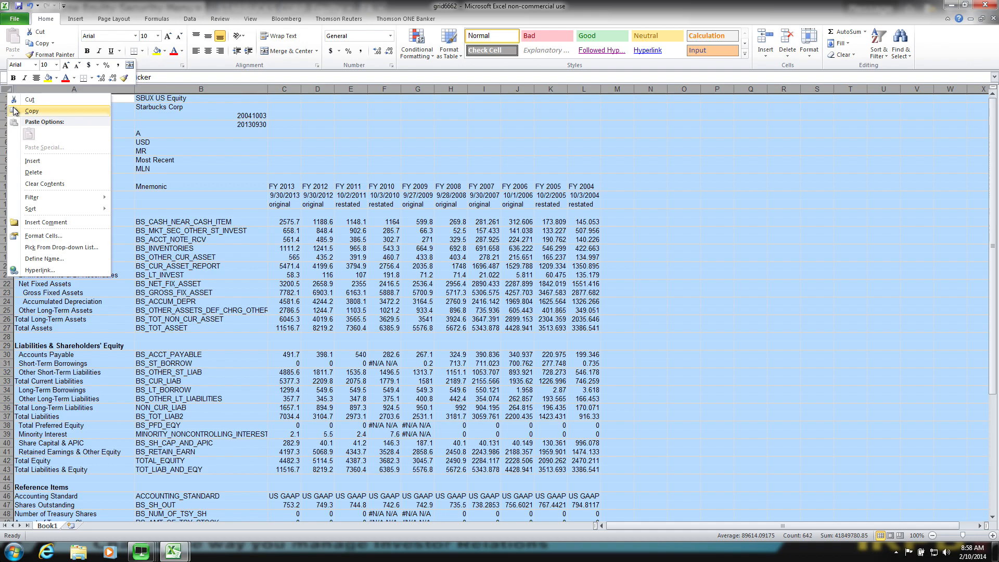
left_click(18, 111)
right_click(9, 93)
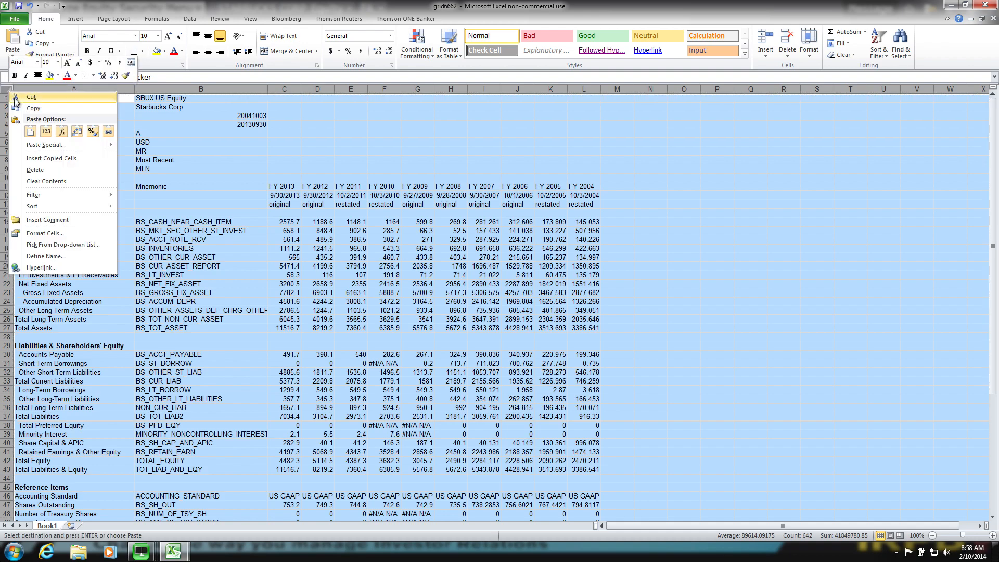
left_click(18, 146)
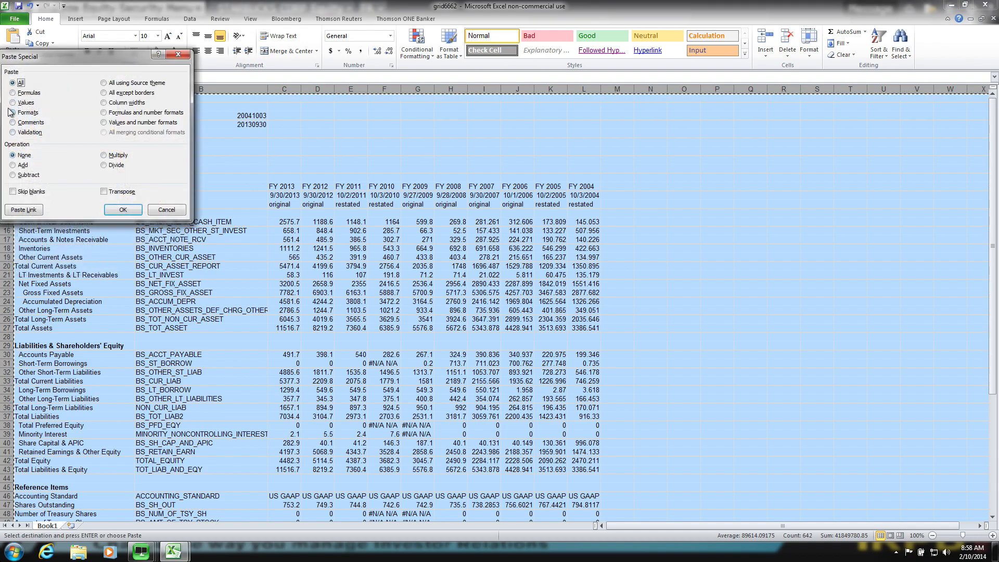
left_click(12, 102)
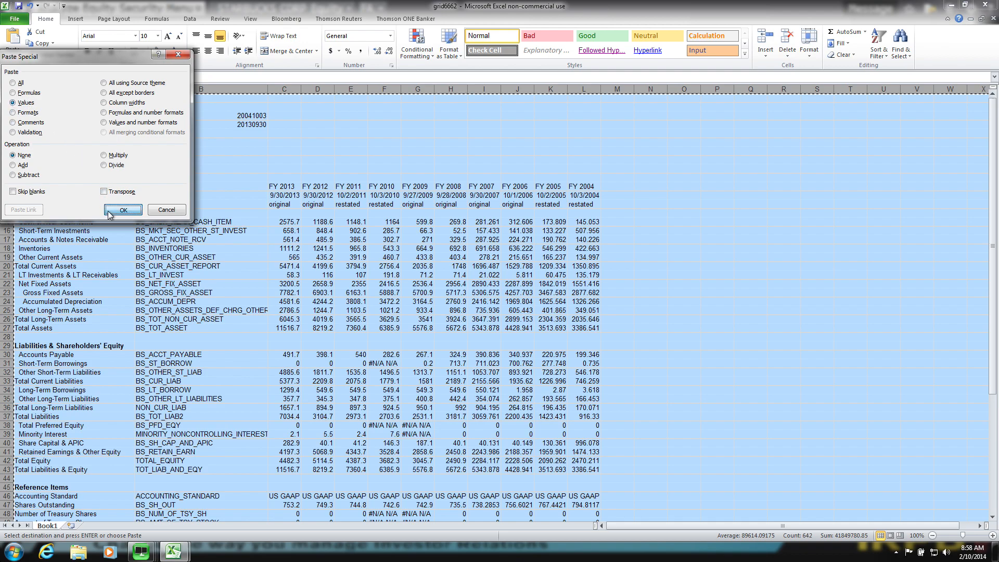
left_click(135, 210)
left_click(305, 257)
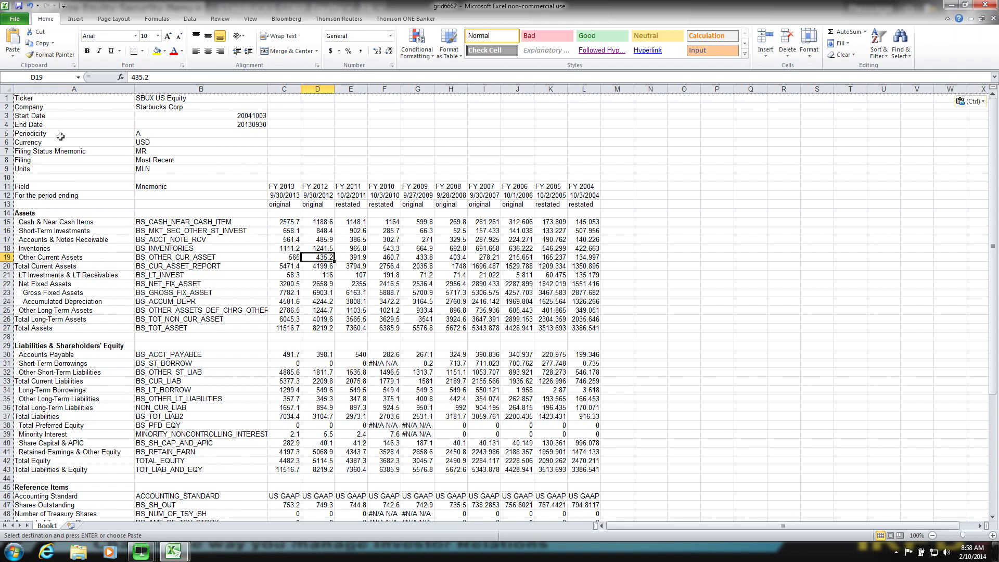
- Replace every "#N/A N/A" entry in the balance sheet with 0 and close the find-and-replace dialog
key("ctrl+f")
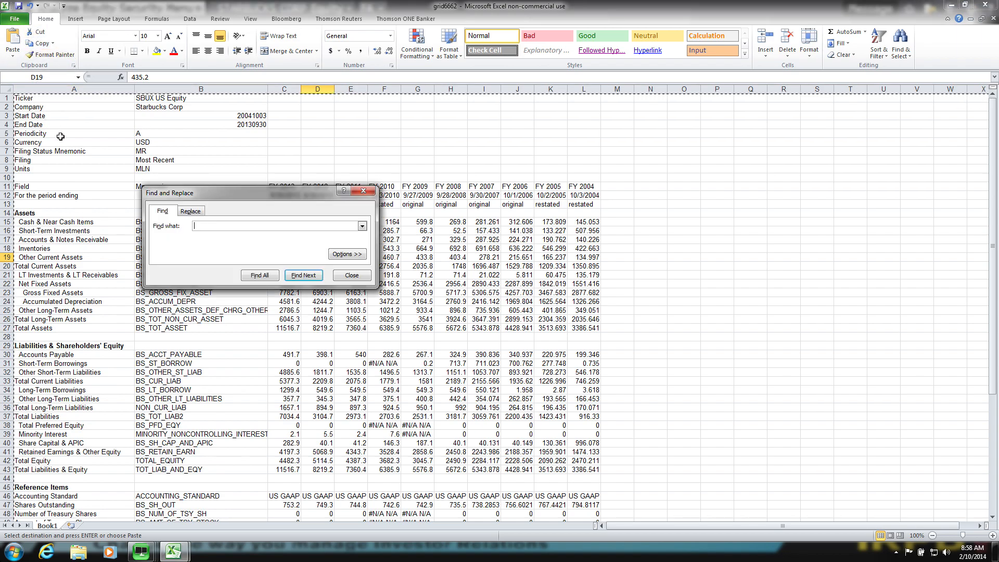
type("#N/A N/A")
left_click(187, 210)
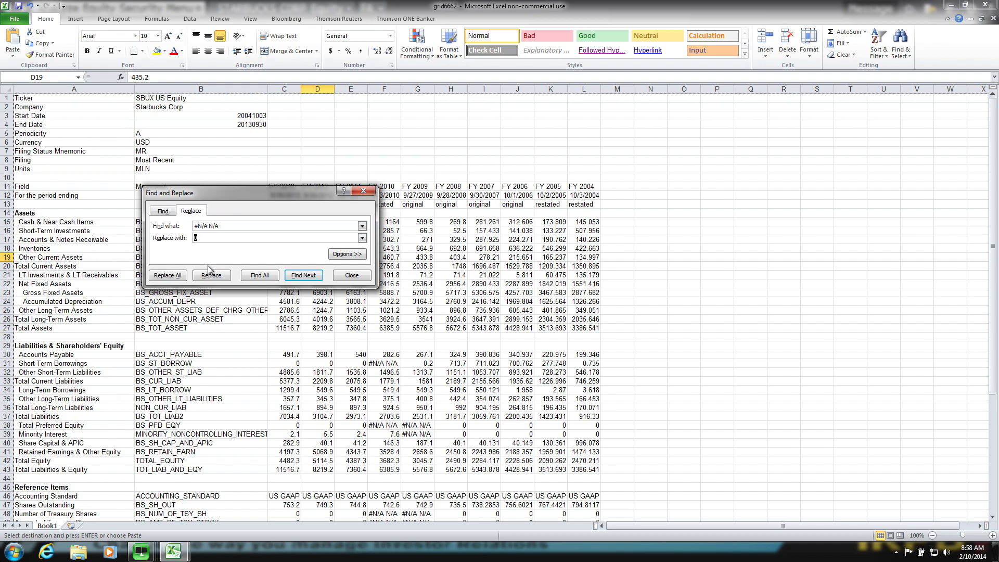
left_click(175, 275)
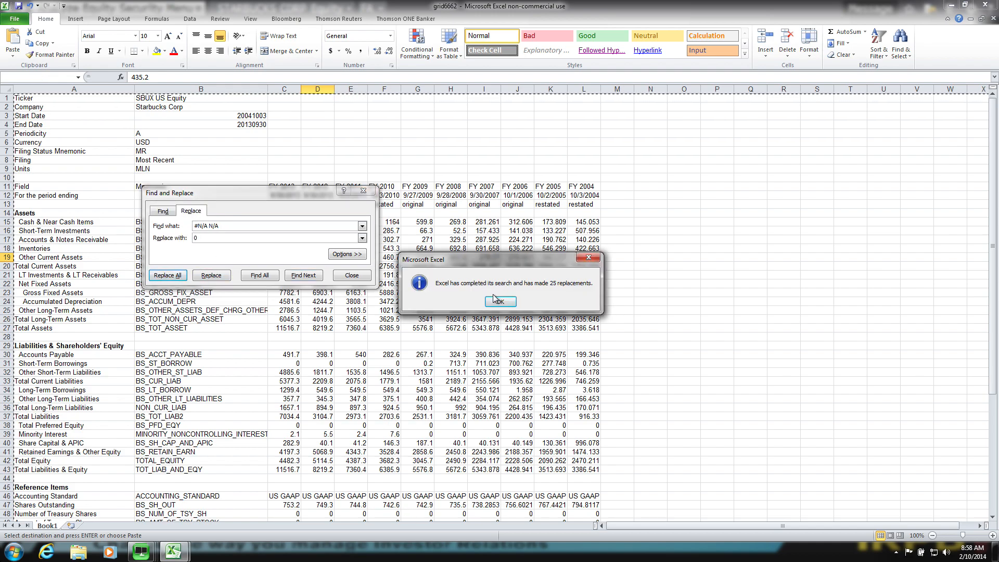
left_click(500, 302)
left_click(364, 274)
left_click(284, 195)
- Save the balance sheet as an Excel Workbook named sbux-bs in the shared Downloads folder
left_click(15, 19)
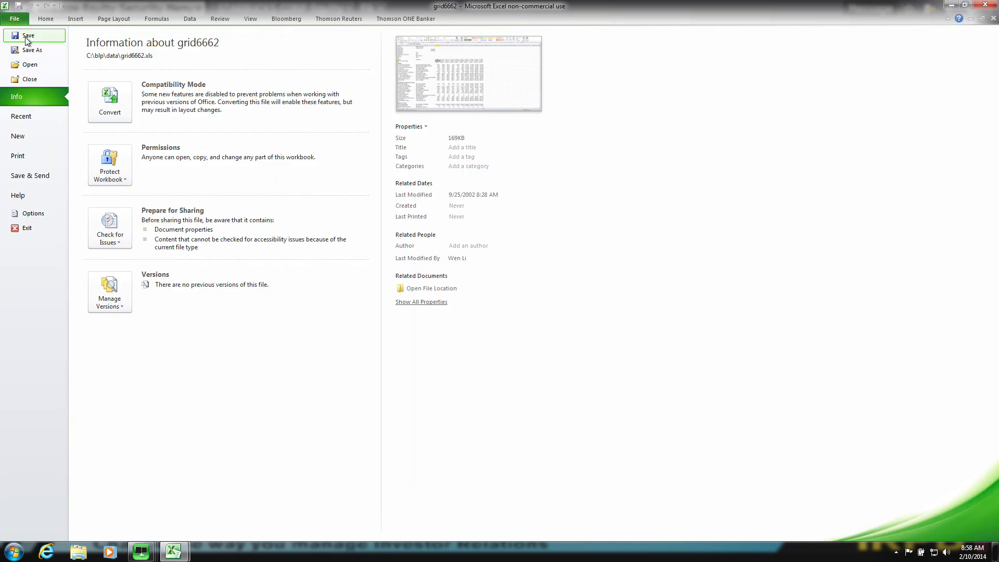
left_click(29, 49)
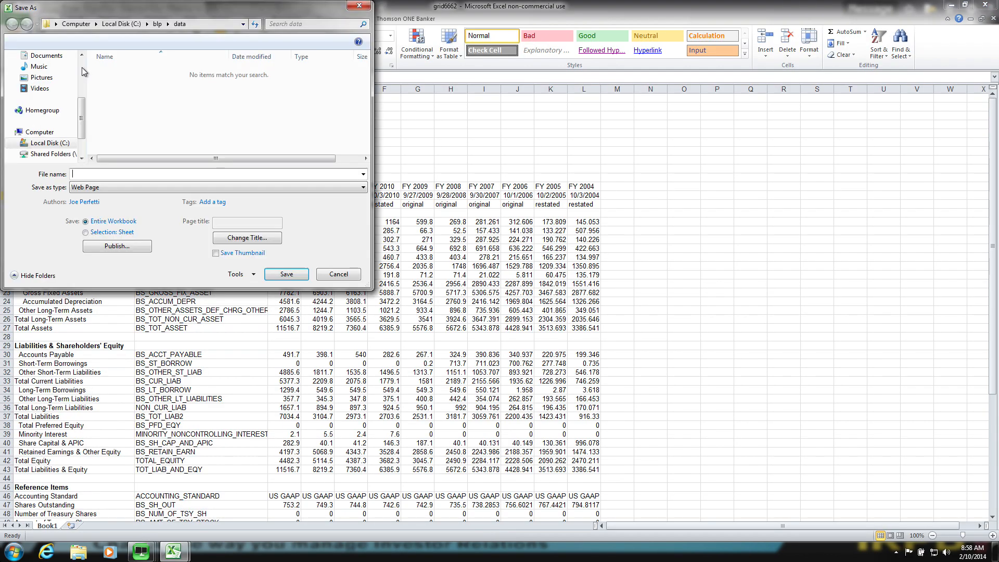
left_click(121, 187)
left_click(120, 193)
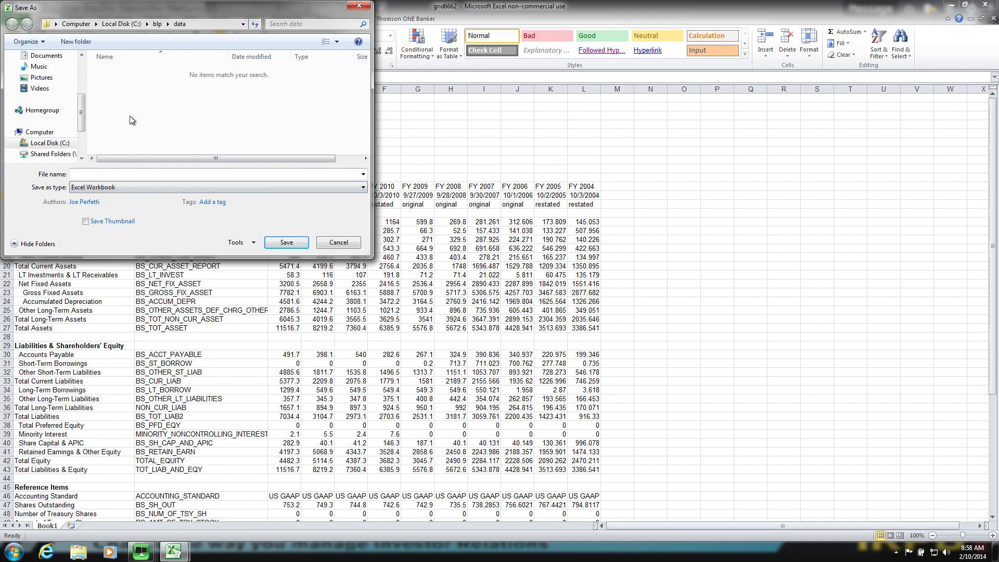
left_click(51, 154)
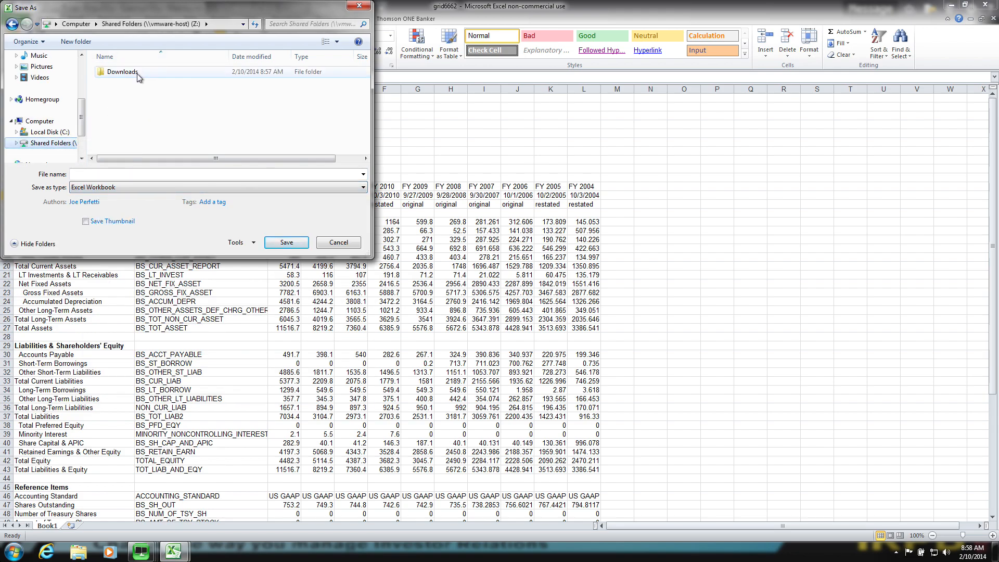
double_click(123, 72)
left_click(127, 174)
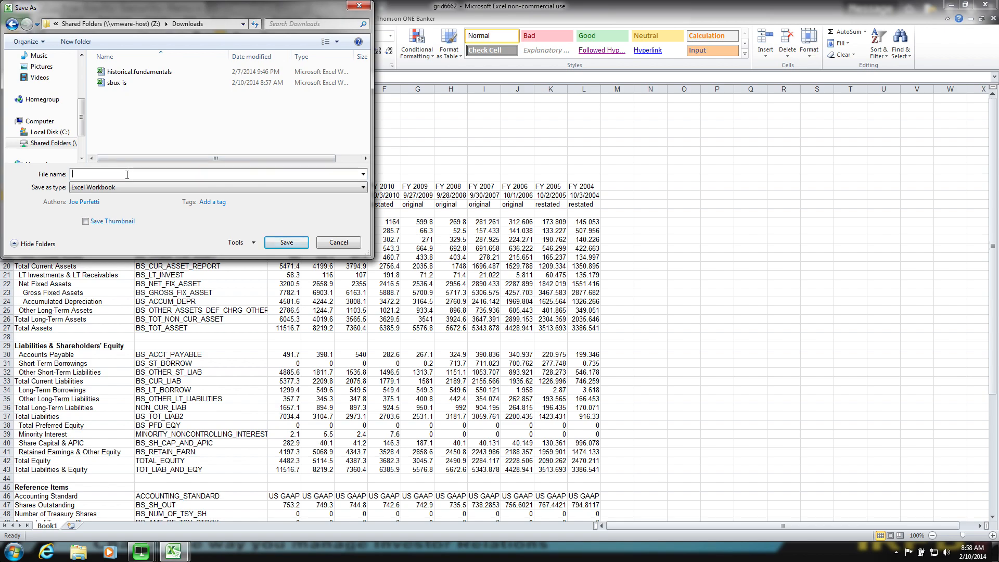
type("sbux-bs")
key("Return")
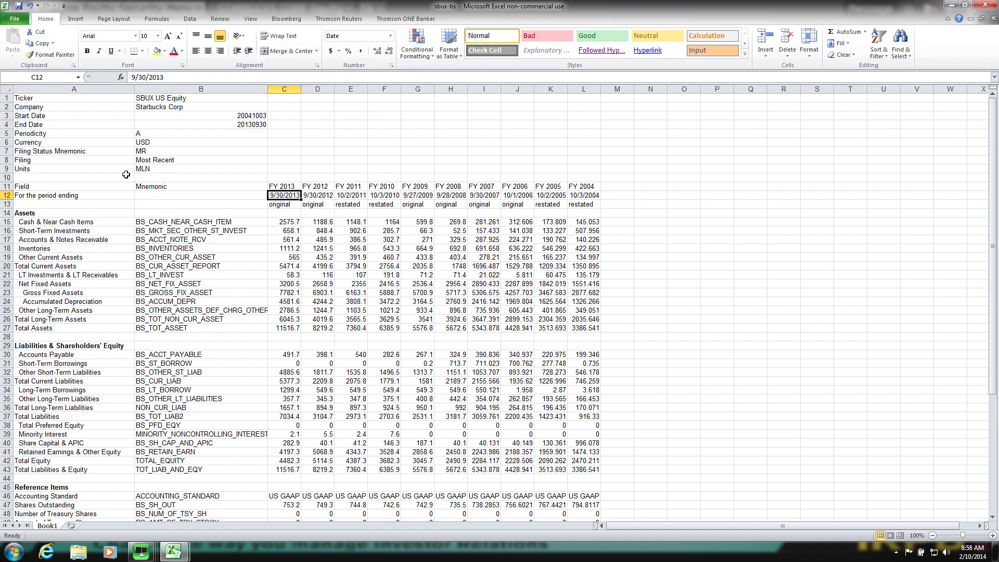
- Switch back to the 1-BLOOMBERG window and display Starbucks' standardized cash flow statement
mouse_move(141, 552)
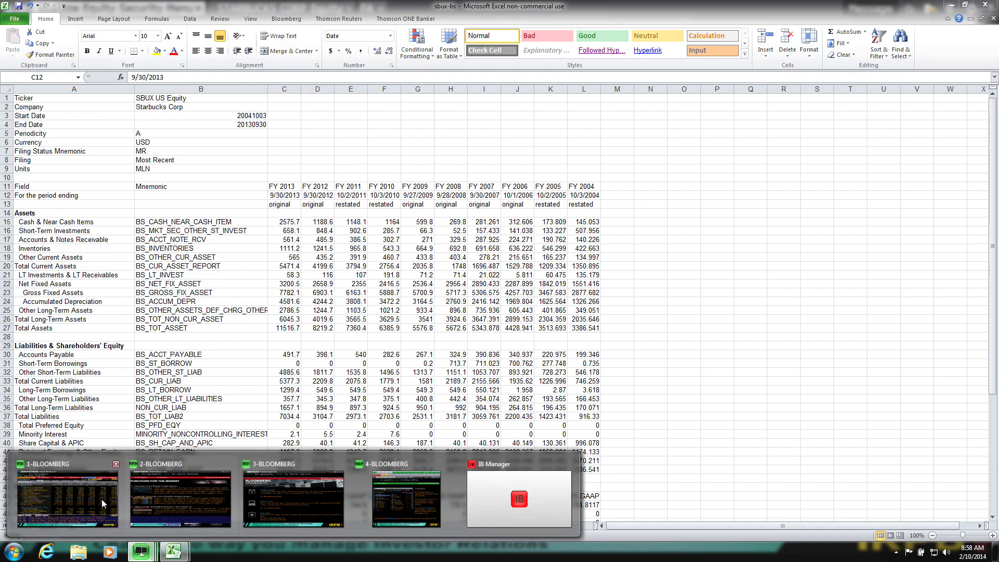
left_click(68, 495)
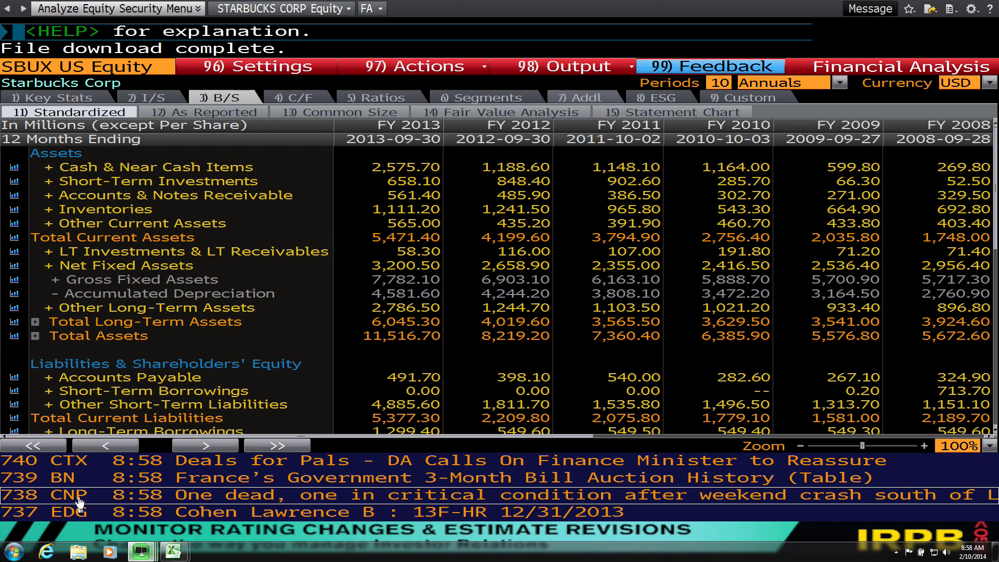
left_click(307, 95)
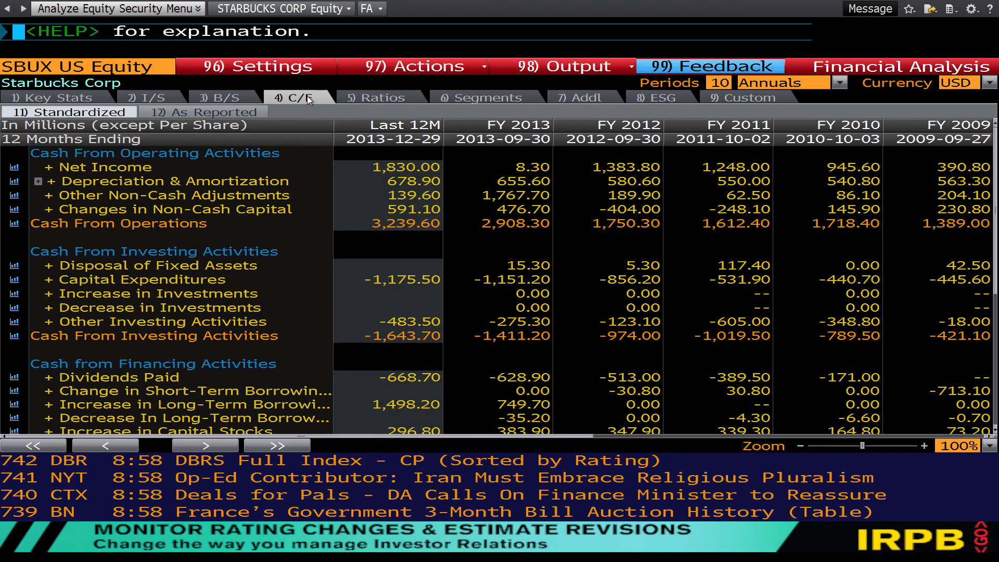
- Export the standardized cash flow statement to Excel, switch to Excel and accept opening the exported file
left_click(565, 66)
left_click(568, 97)
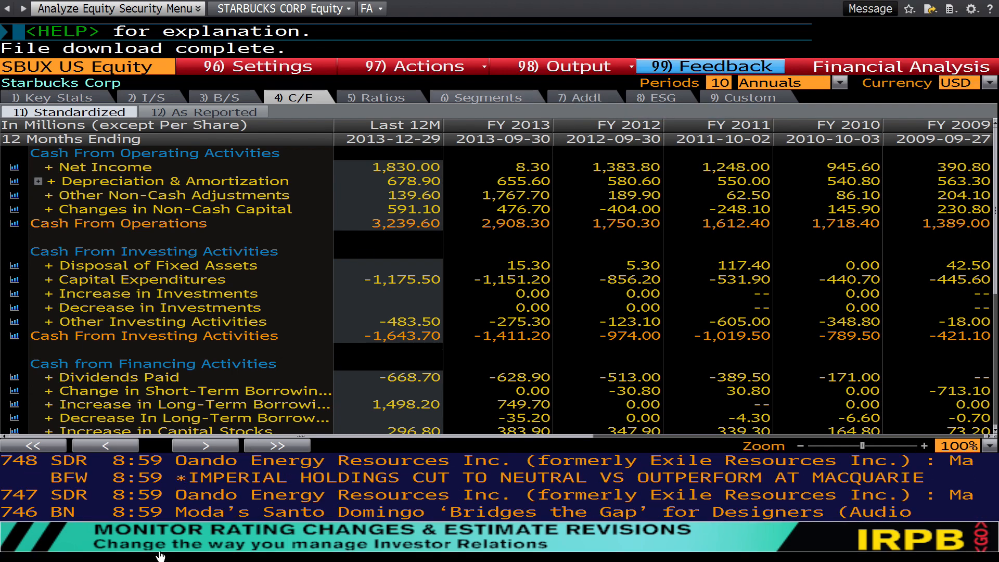
mouse_move(176, 550)
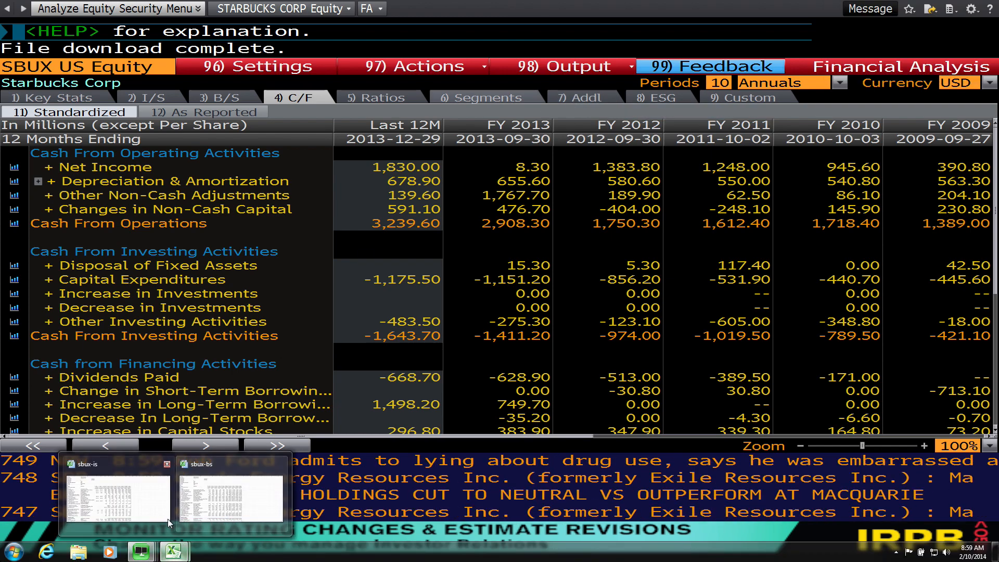
left_click(214, 501)
left_click(460, 301)
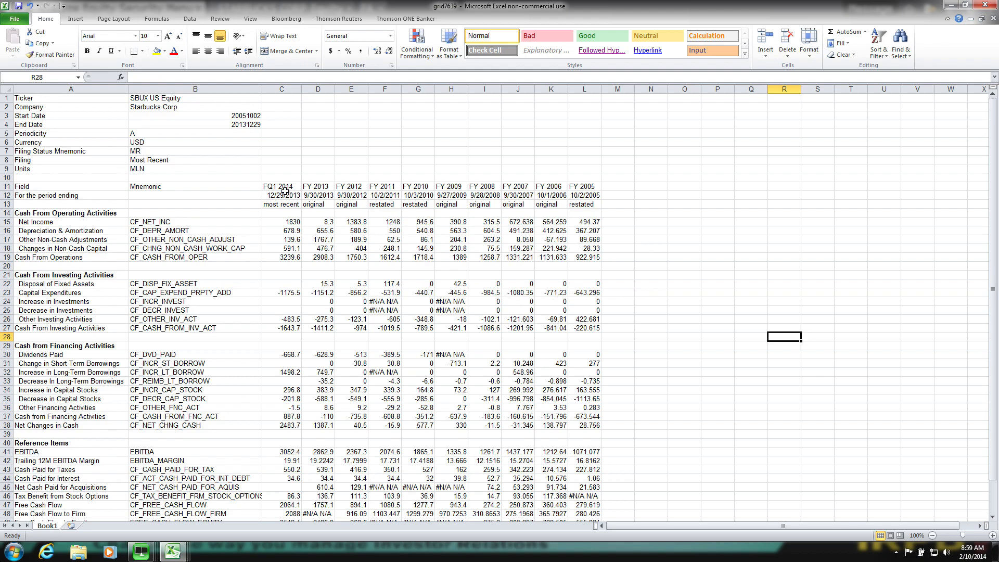
- Convert the entire cash flow sheet to static values by copying it and pasting values in place
left_click(6, 90)
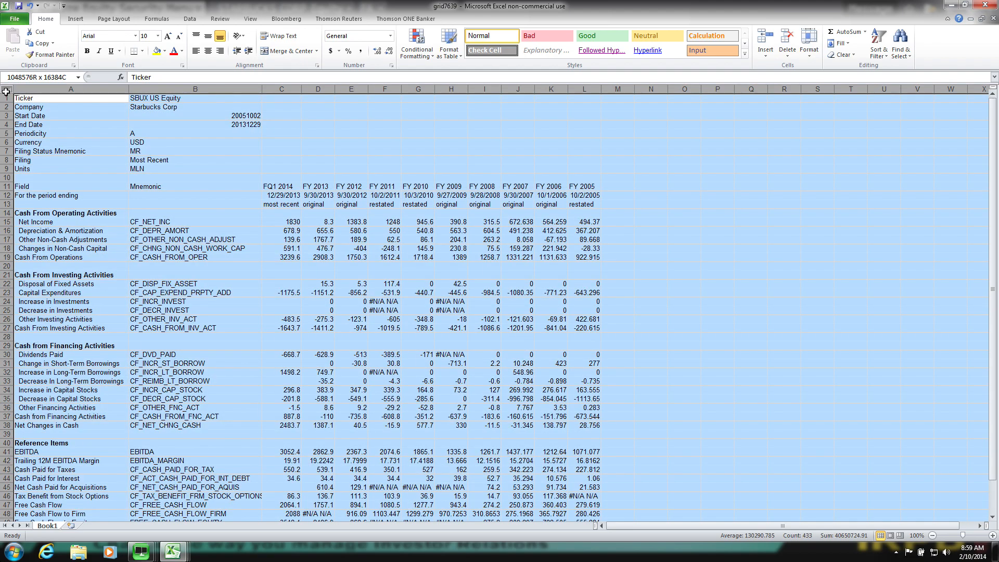
right_click(7, 93)
left_click(30, 110)
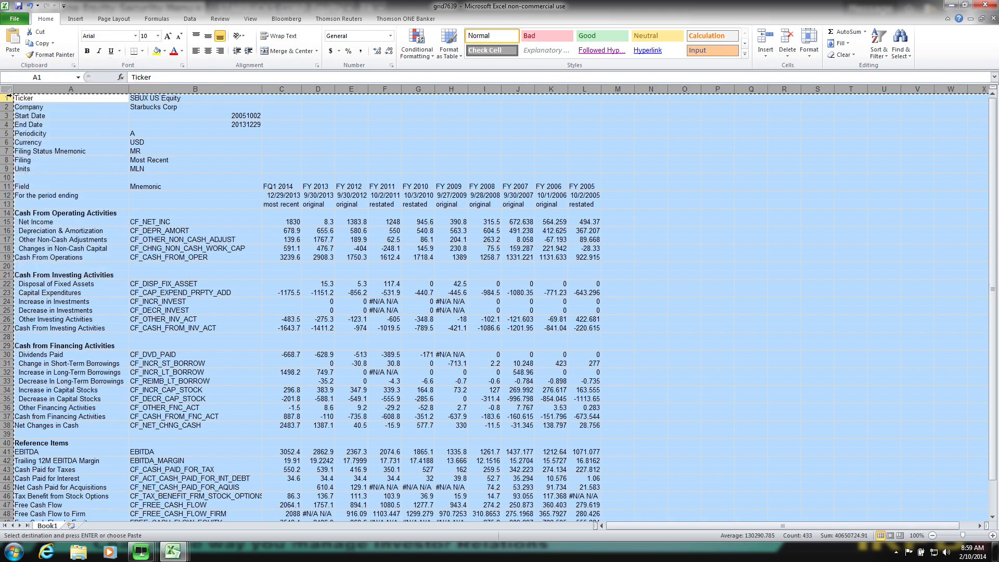
right_click(8, 90)
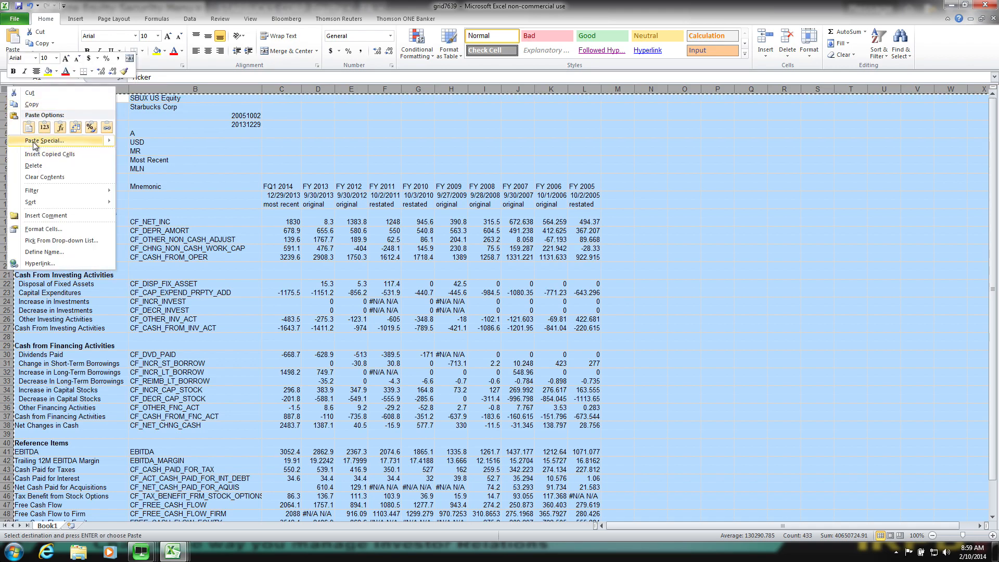
left_click(45, 140)
left_click(14, 102)
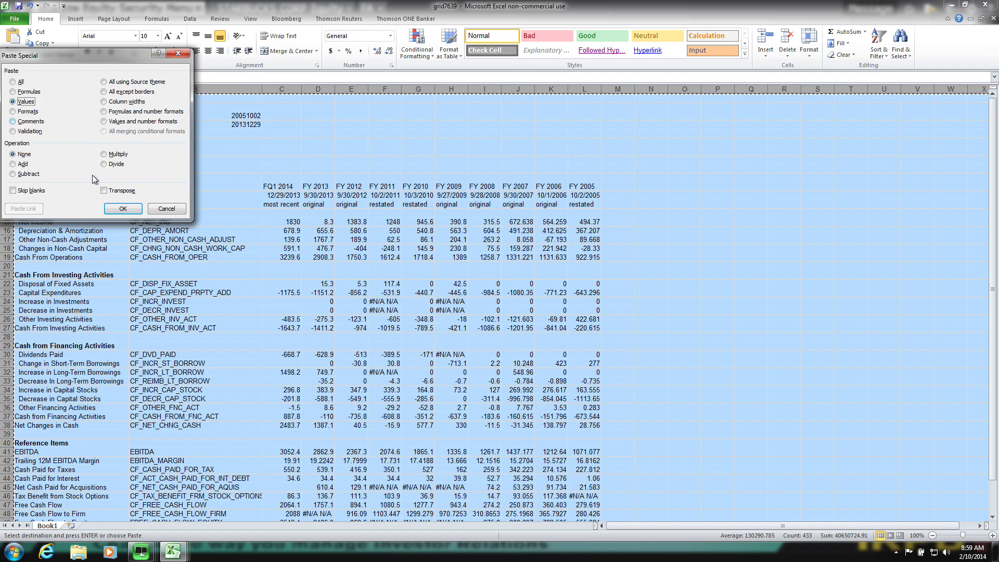
left_click(123, 208)
left_click(124, 208)
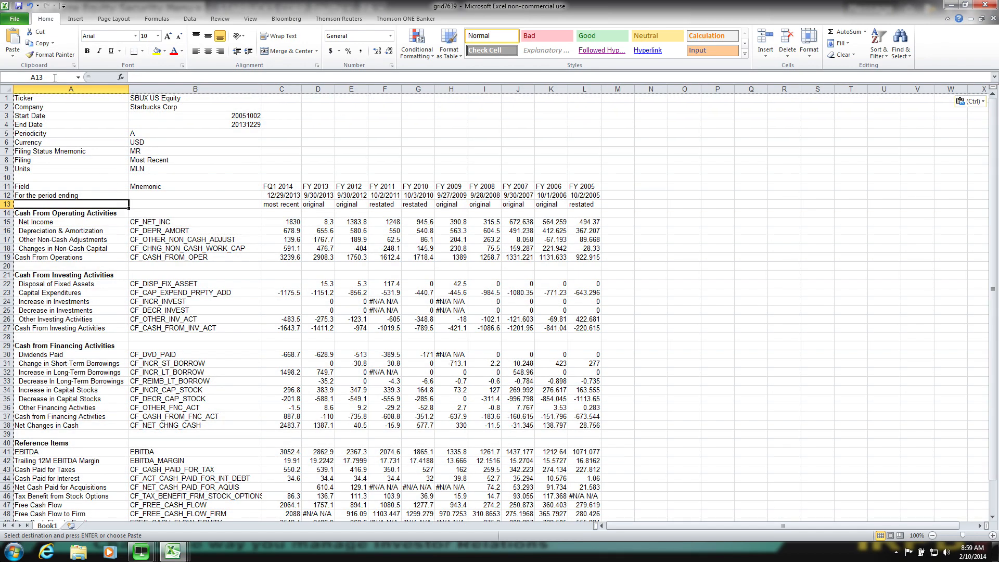
left_click(337, 237)
left_click(390, 240)
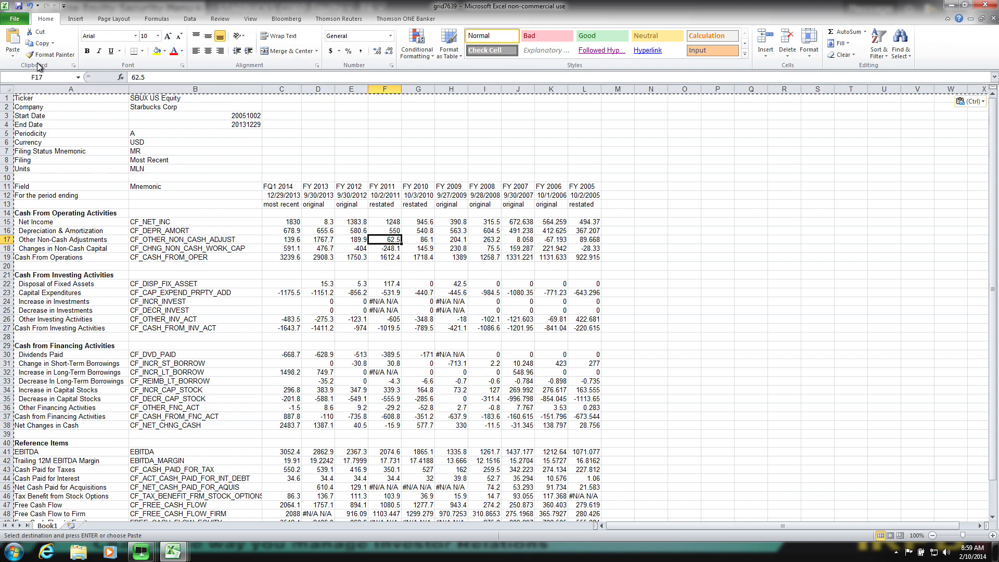
key("alt+f")
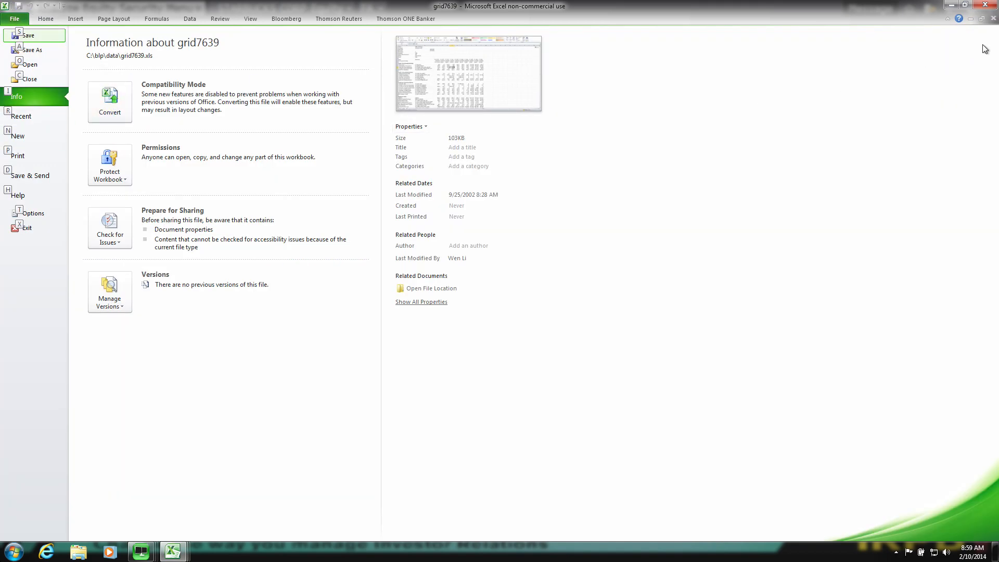
left_click(993, 23)
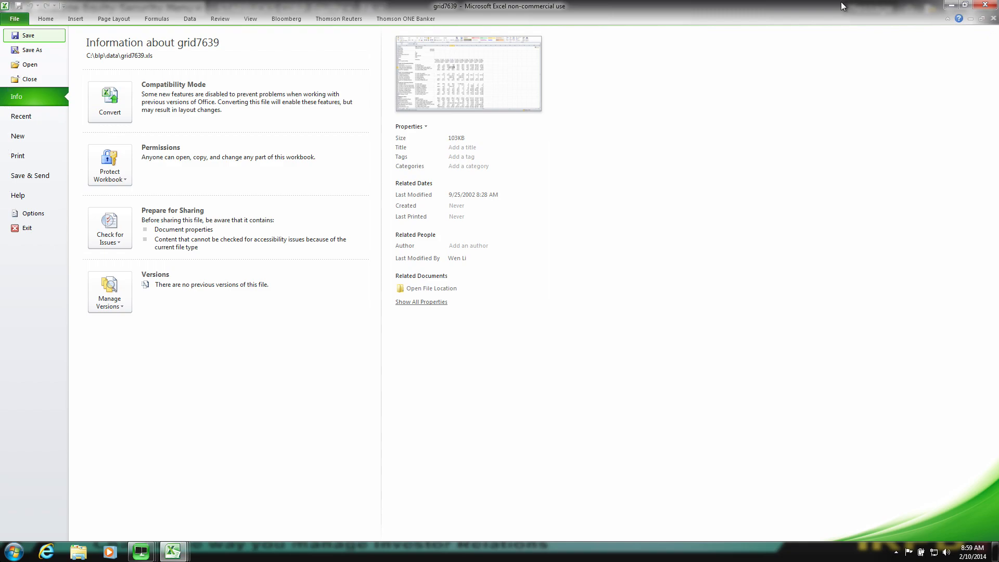
left_click(495, 78)
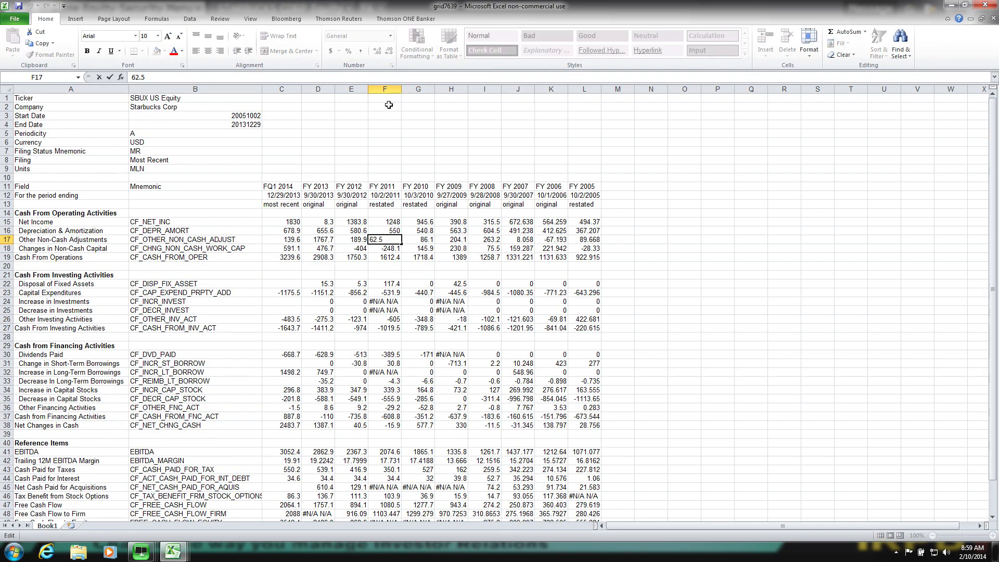
key("Escape")
- Replace every "#N/A N/A" entry in the cash flow sheet with 0
key("ctrl+f")
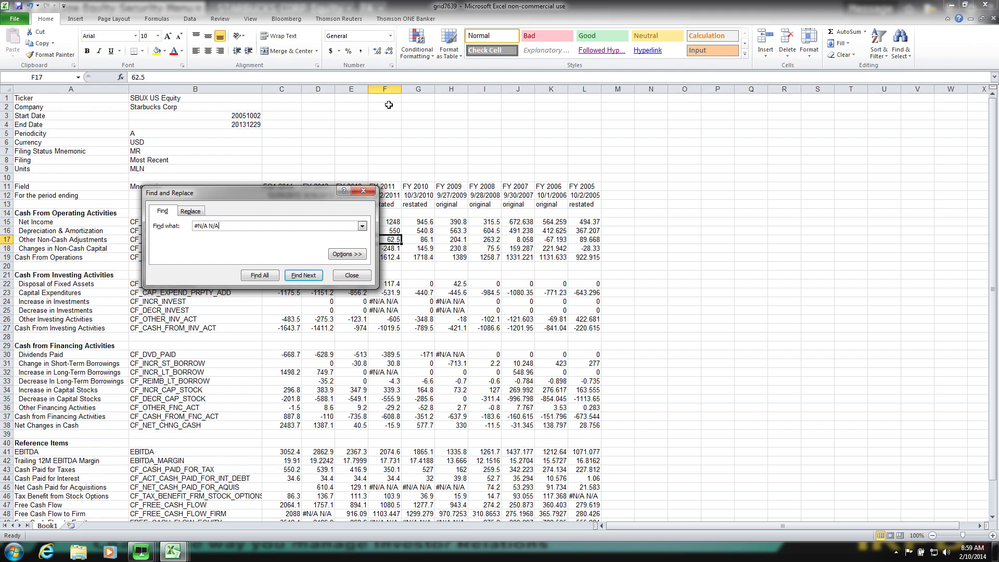
left_click(190, 211)
type("0")
left_click(170, 277)
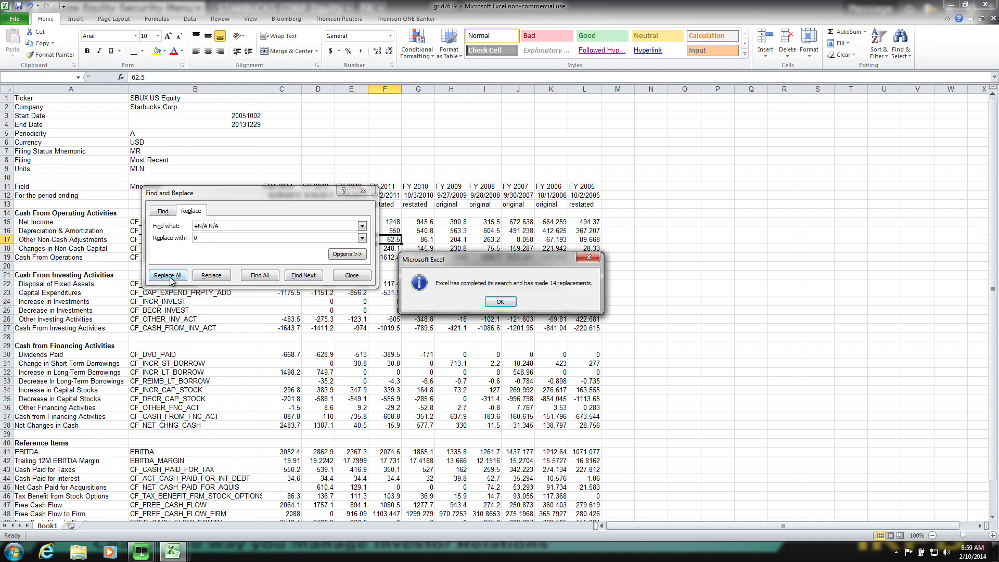
- Finish the replacement and save the cash flow sheet as an Excel Workbook named sbux-cf in the shared Downloads folder
left_click(495, 300)
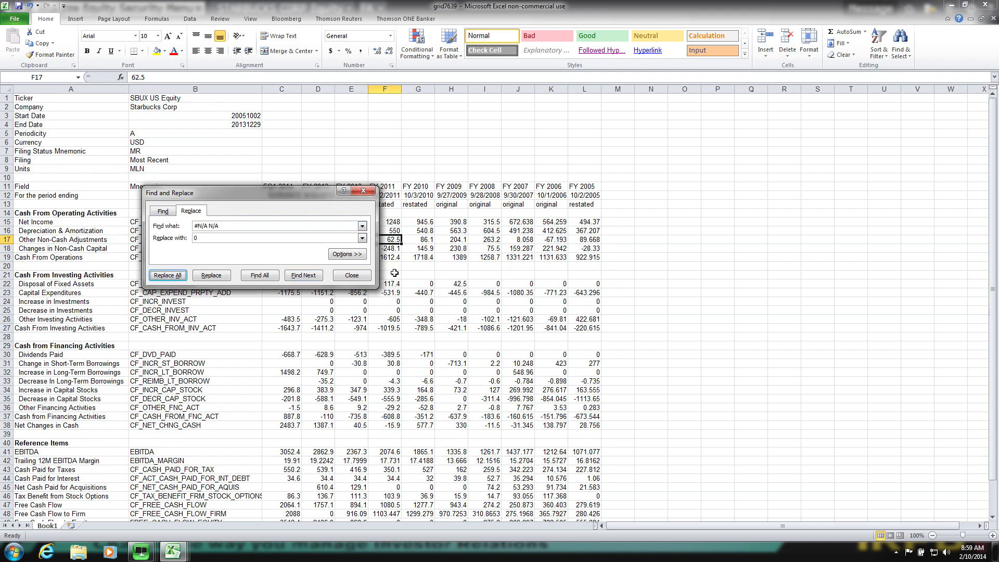
left_click(354, 275)
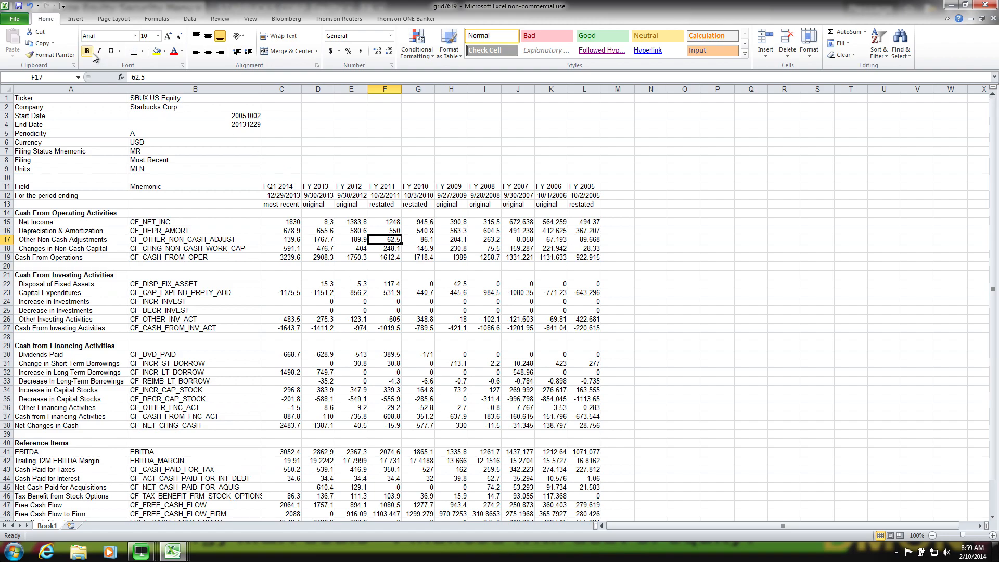
left_click(15, 19)
left_click(21, 49)
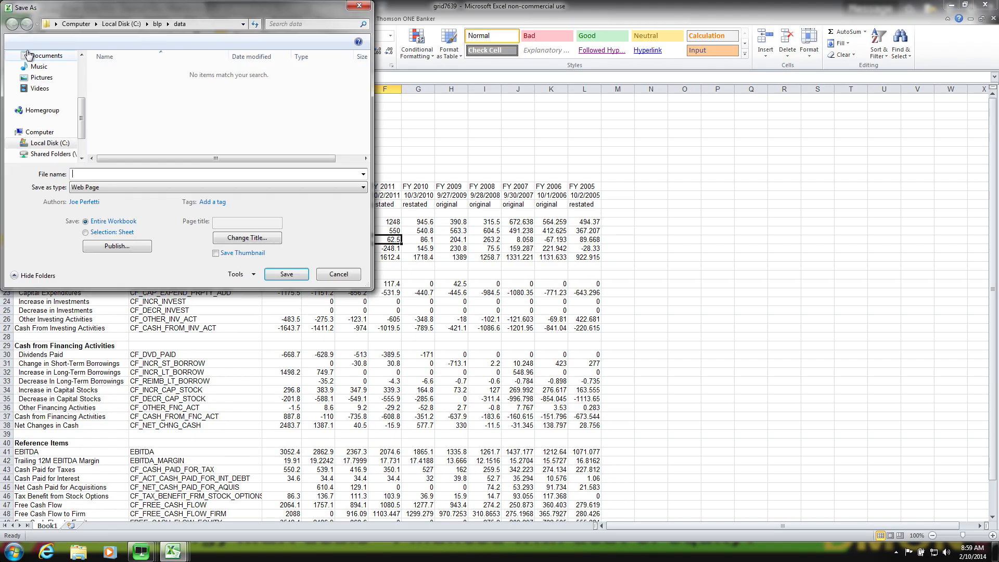
left_click(144, 186)
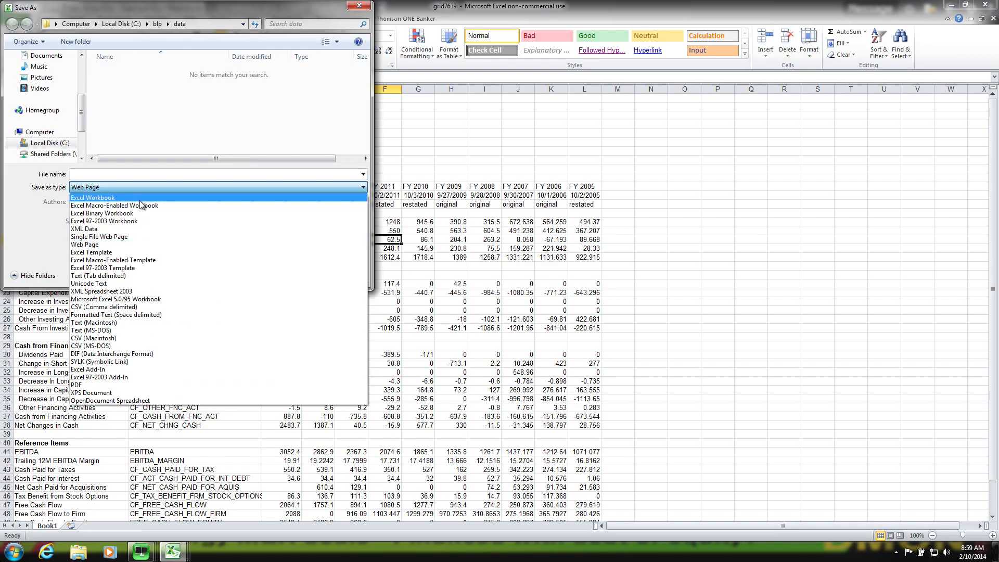
left_click(140, 200)
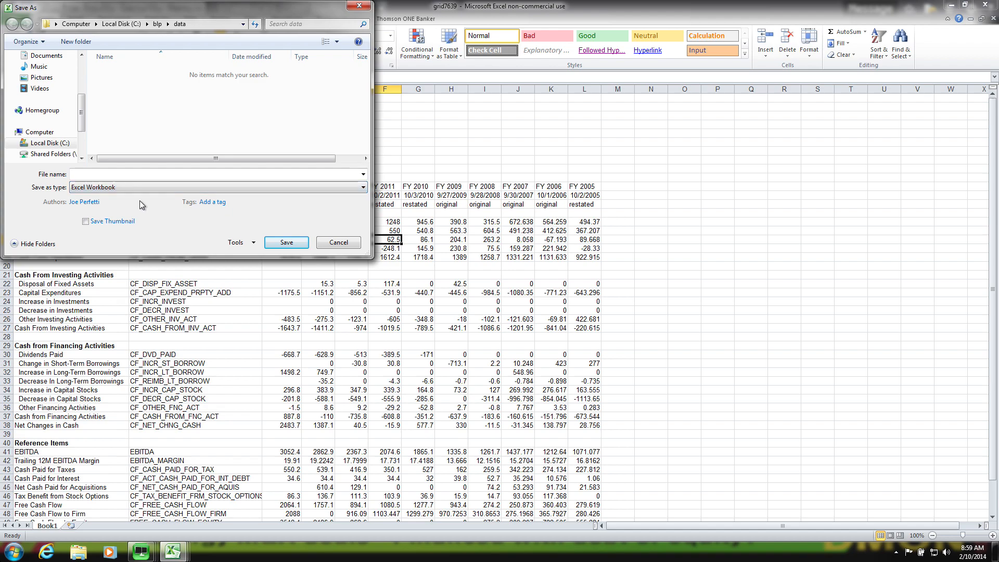
left_click(58, 152)
double_click(135, 76)
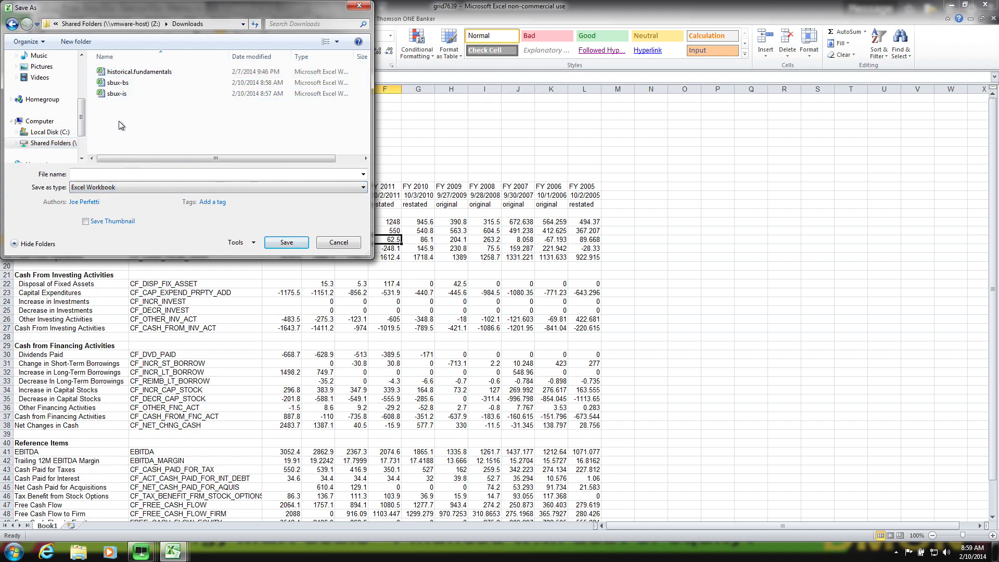
left_click(102, 175)
type("sbux-cf")
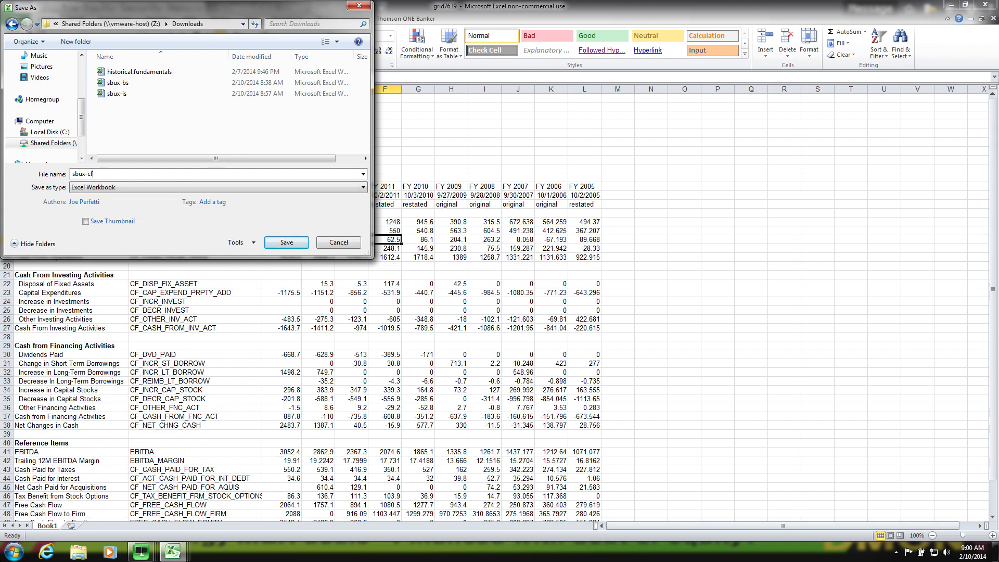
key("Return")
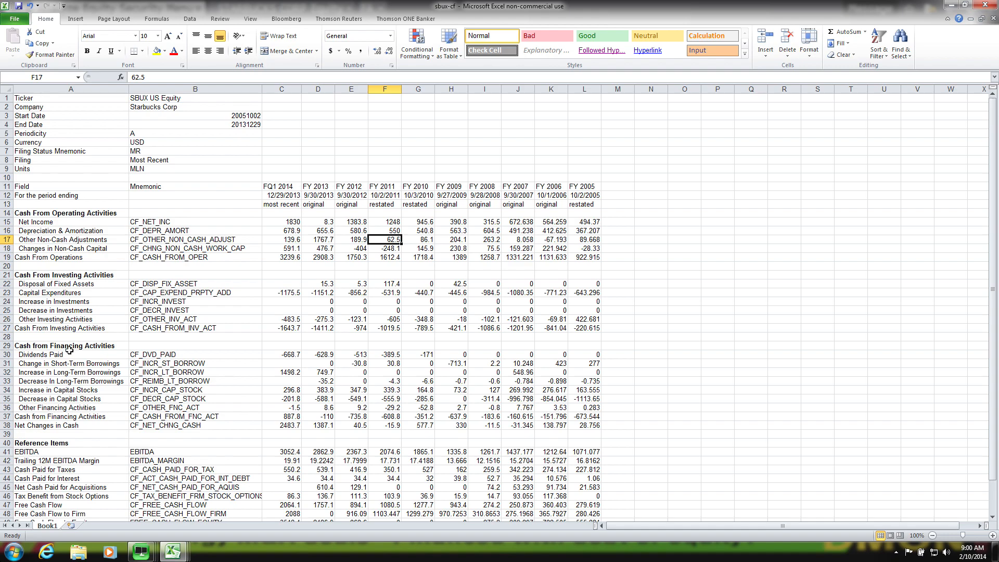
- Switch back to the 1-BLOOMBERG window and display Starbucks' company description page (DES)
mouse_move(141, 552)
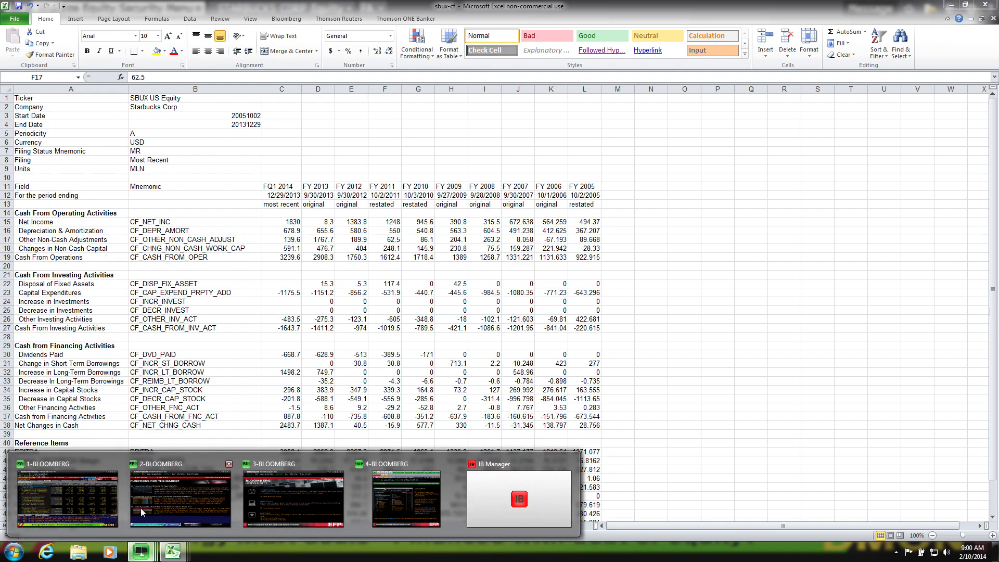
left_click(69, 482)
mouse_move(258, 264)
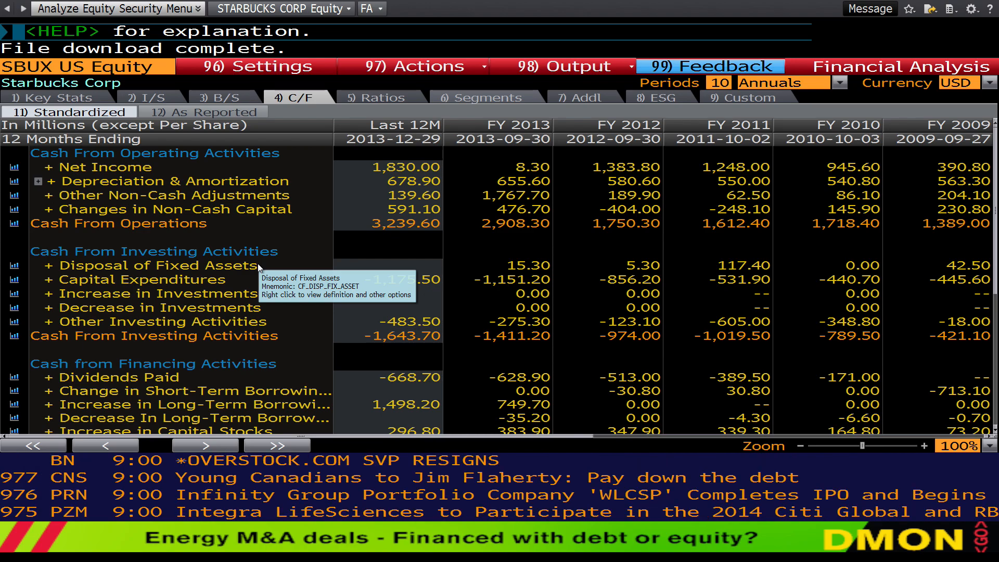
type("DES")
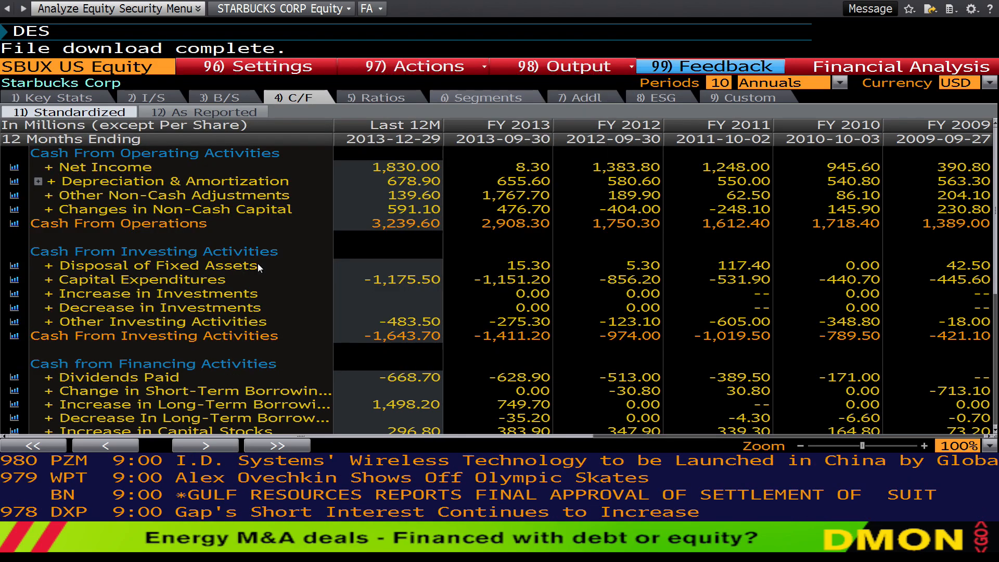
key("Return")
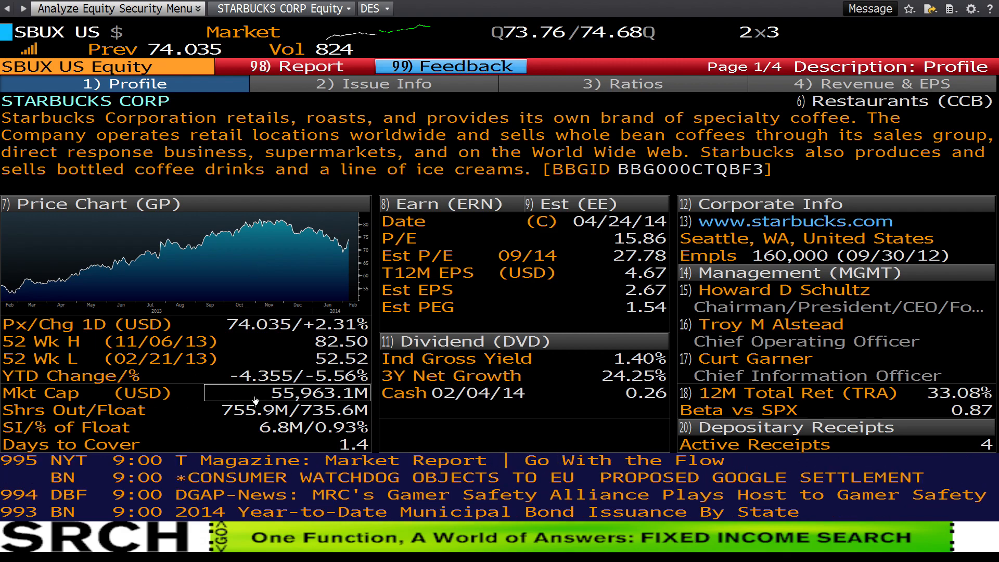
- Save the description screen as a GIF file named sbux-des in the shared Downloads folder
mouse_move(262, 414)
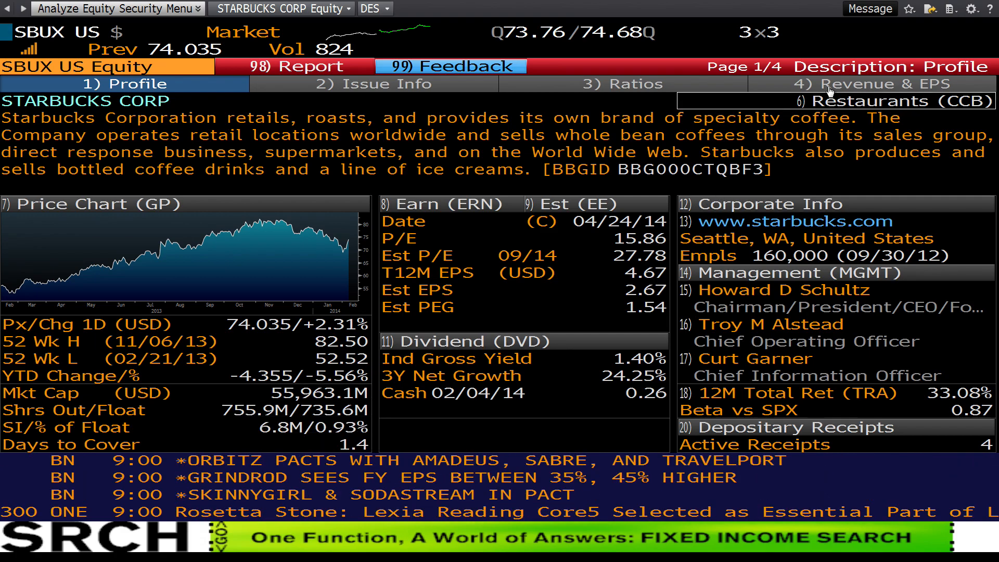
left_click(929, 13)
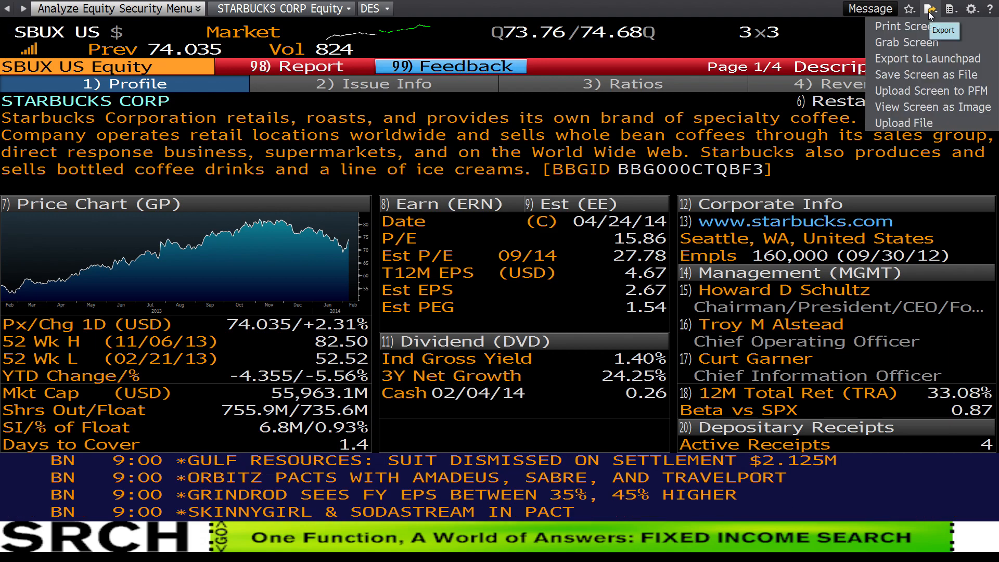
left_click(917, 74)
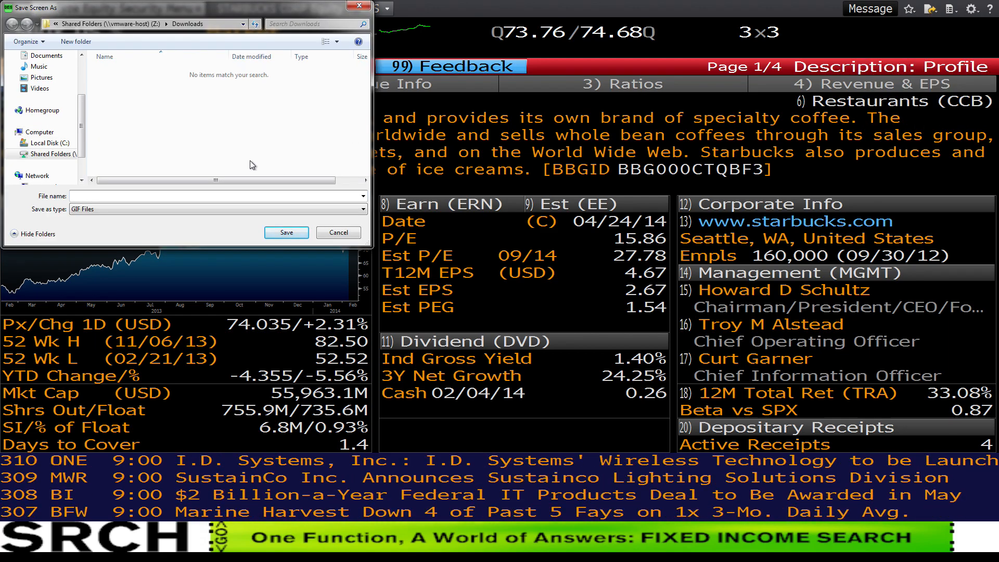
type("sbux-")
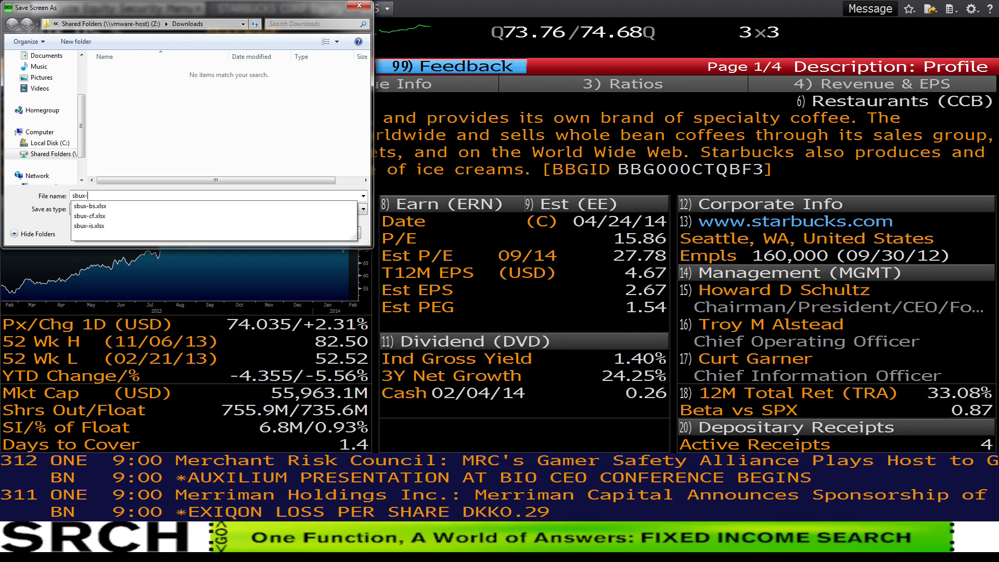
type("des")
key("Return")
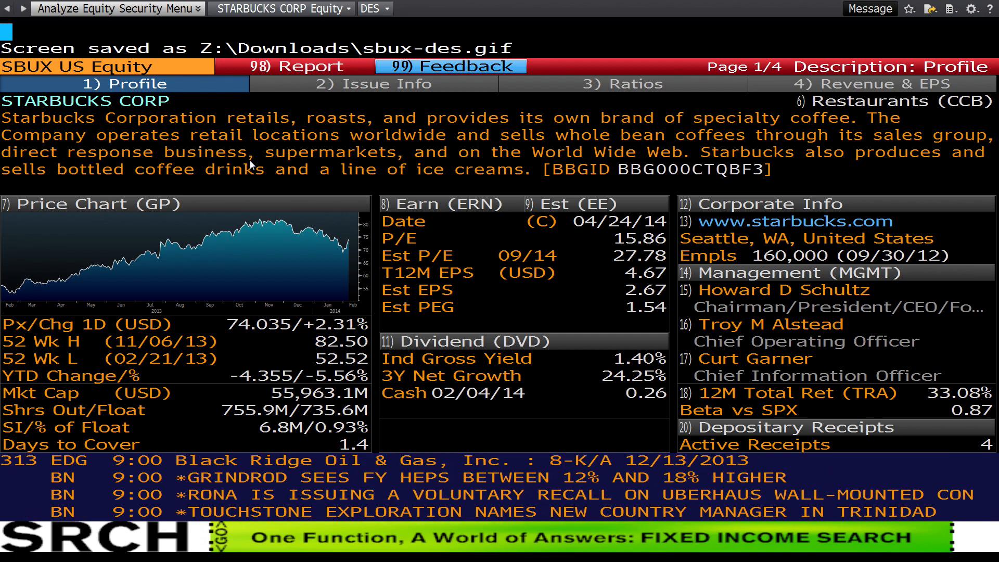
- Display Starbucks' weighted average cost of capital (WACC) and save the screen as a GIF named sbux-wacc in Downloads
type("WACC")
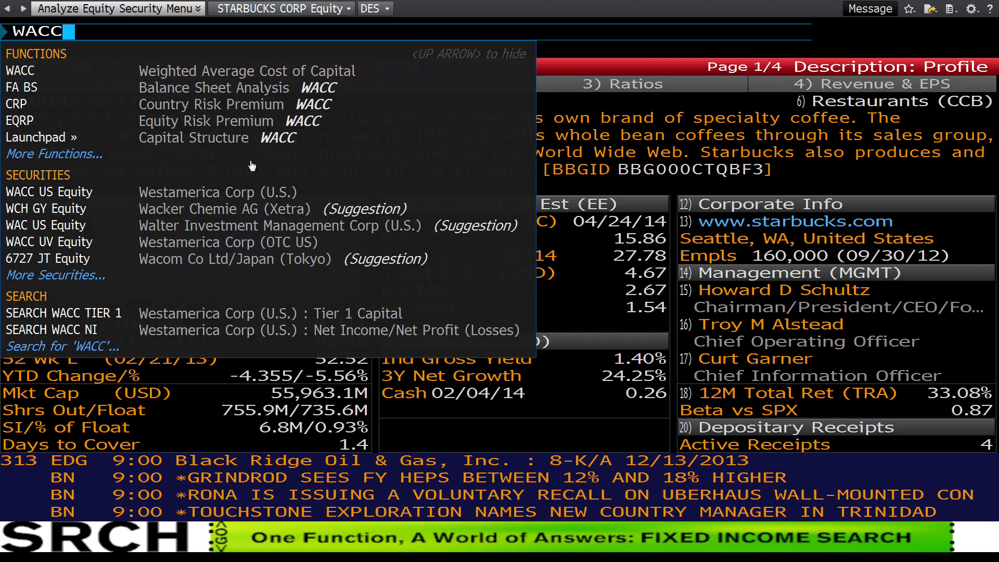
key("Return")
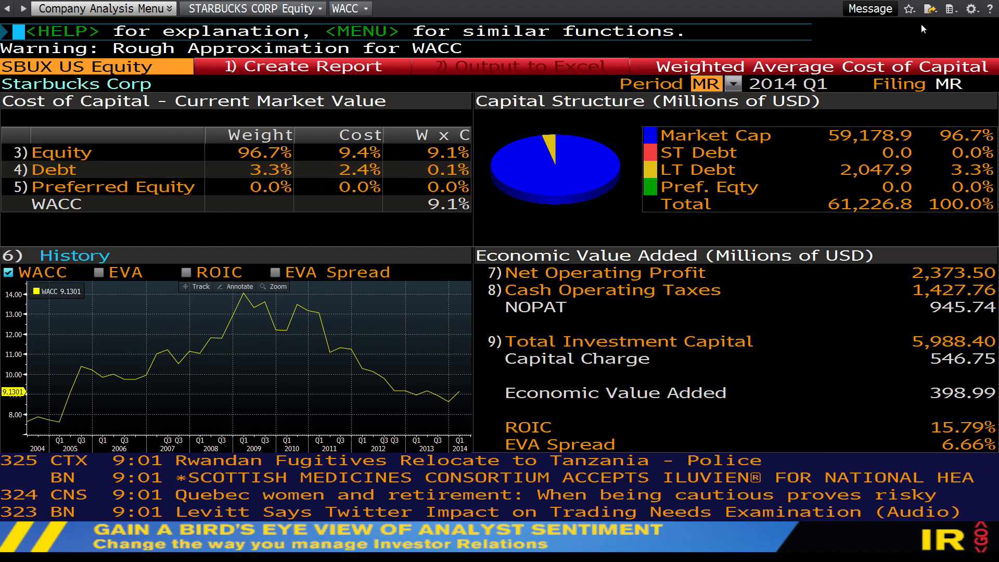
left_click(930, 10)
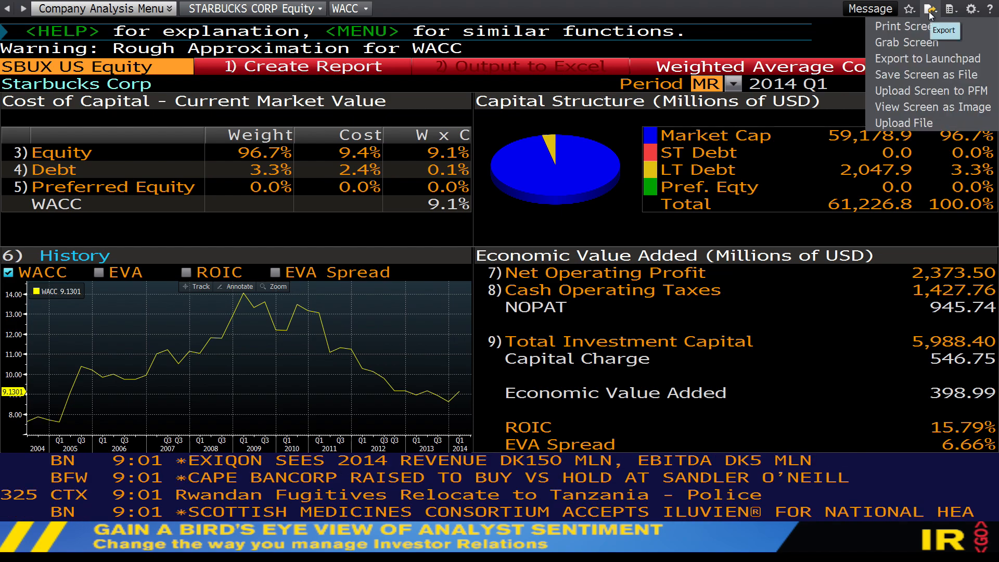
left_click(922, 74)
type("sb")
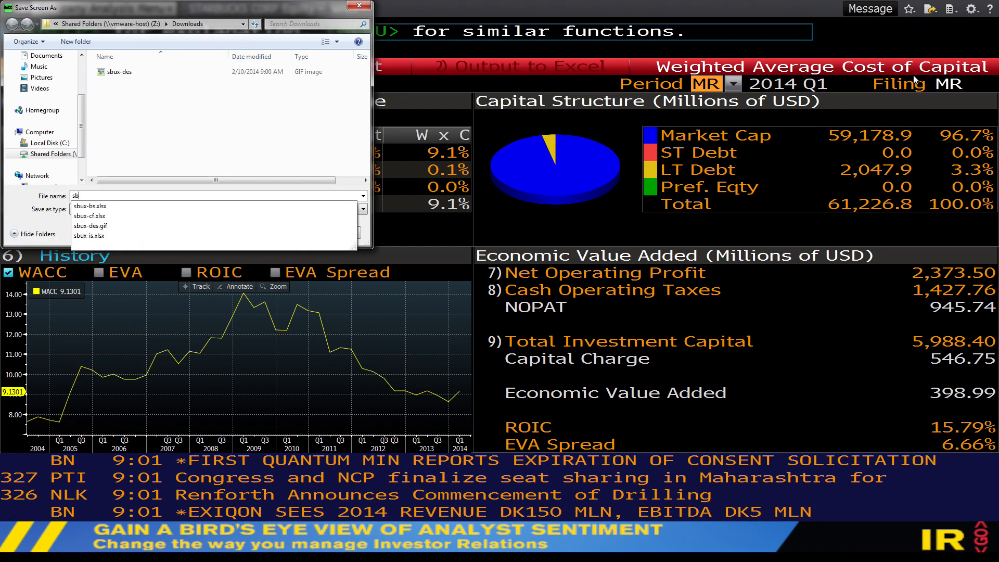
type("ux-w")
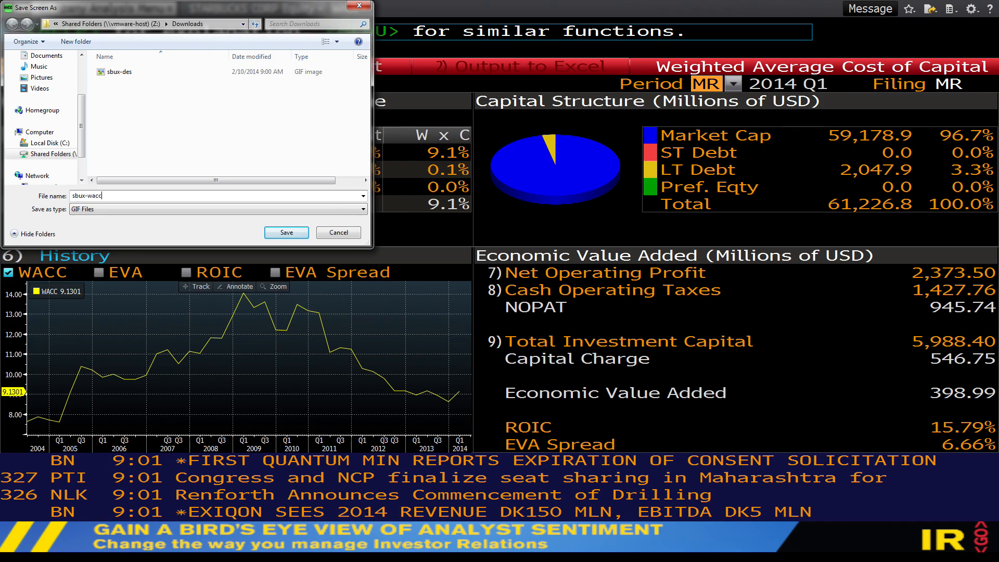
type("acc")
key("Return")
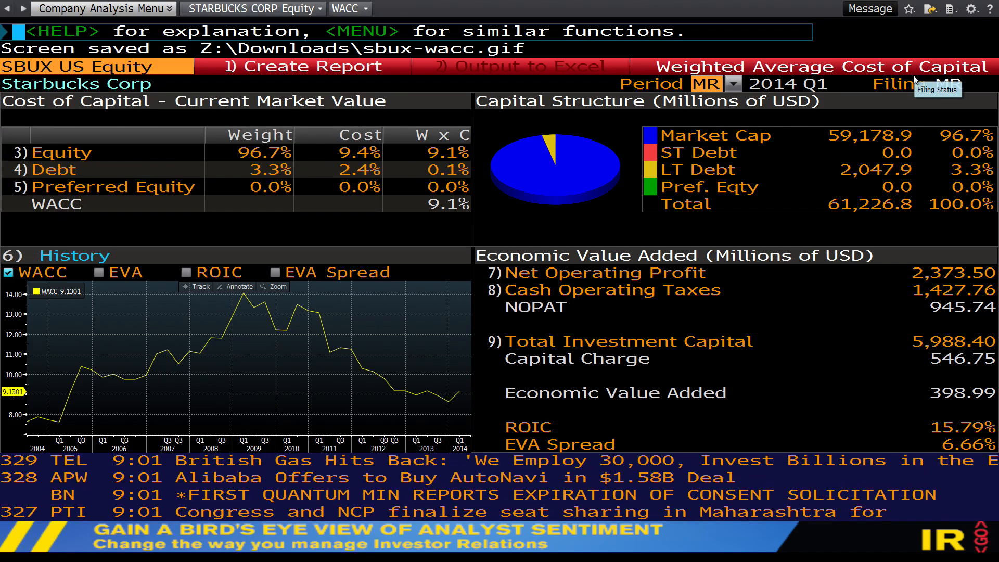
- Display Starbucks' consensus earnings estimates (EEO) with the periodicity set to Annuals
type("EEO")
key("Return")
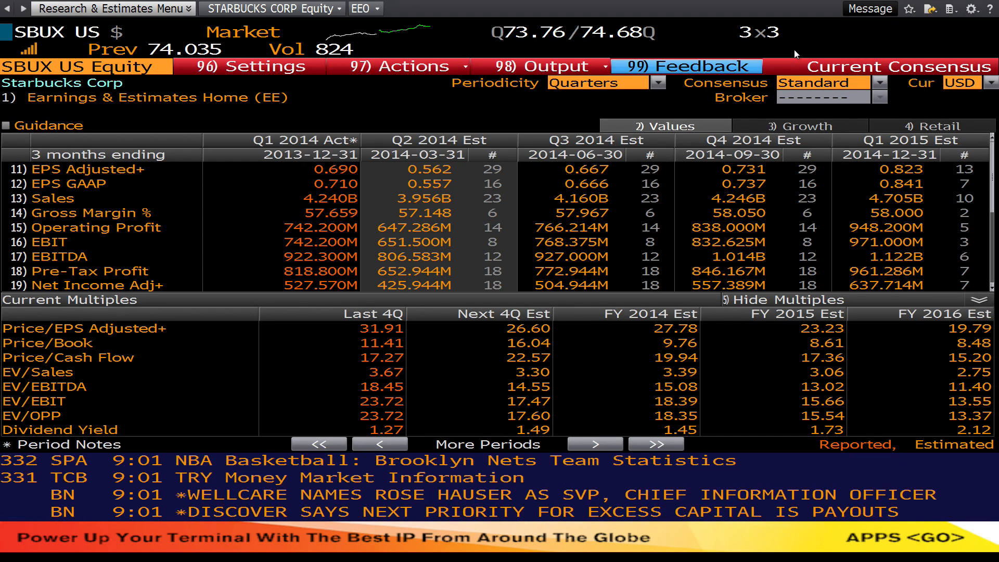
left_click(658, 83)
left_click(646, 126)
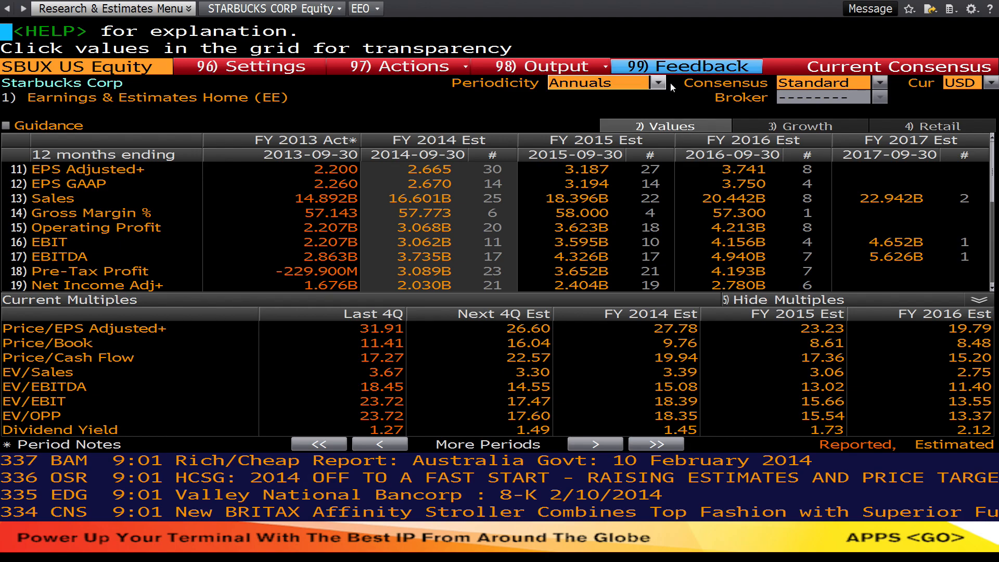
- Save the annual consensus estimates screen as a GIF file named sbux--eeo in Downloads
left_click(930, 9)
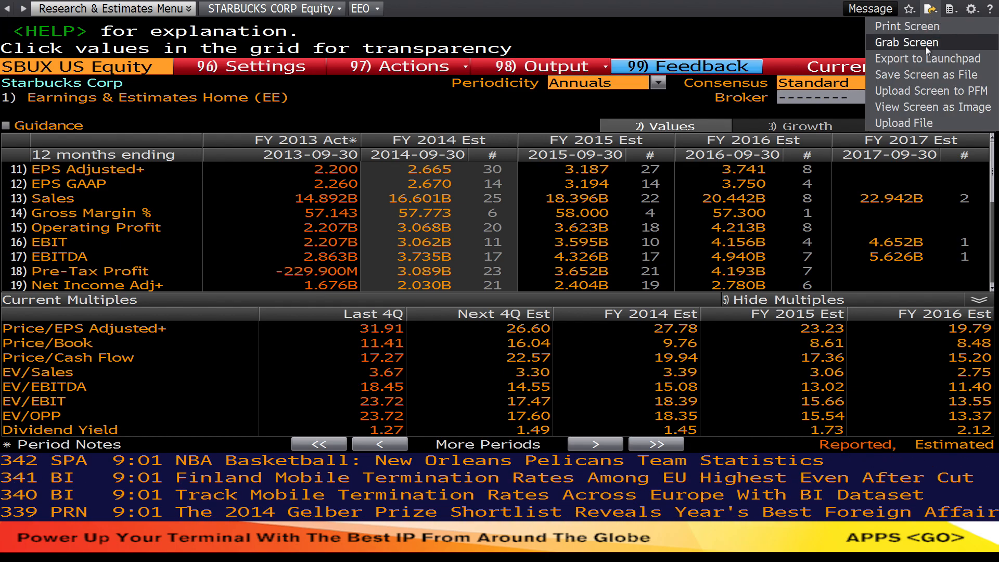
left_click(924, 74)
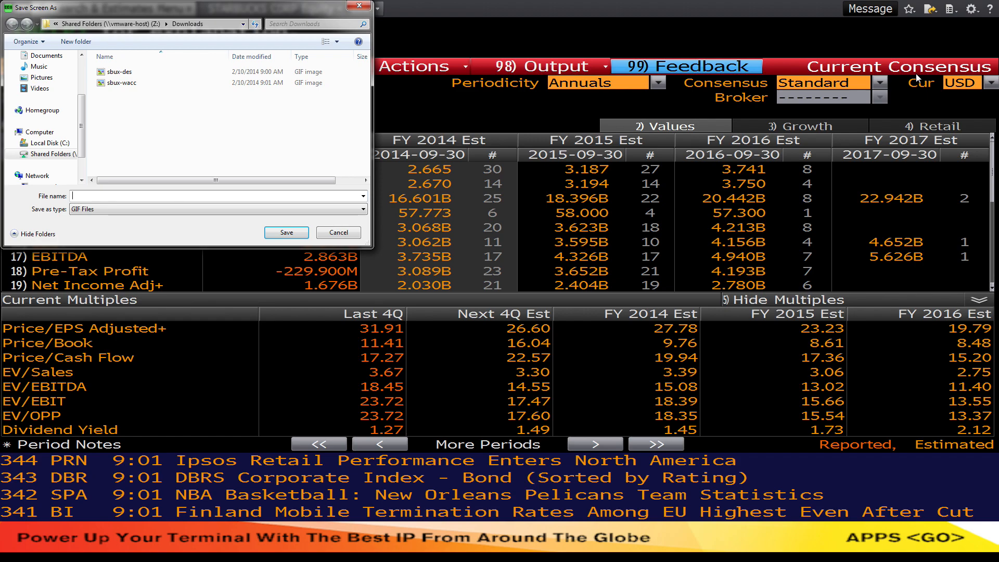
type("sbux--eeo")
key("Return")
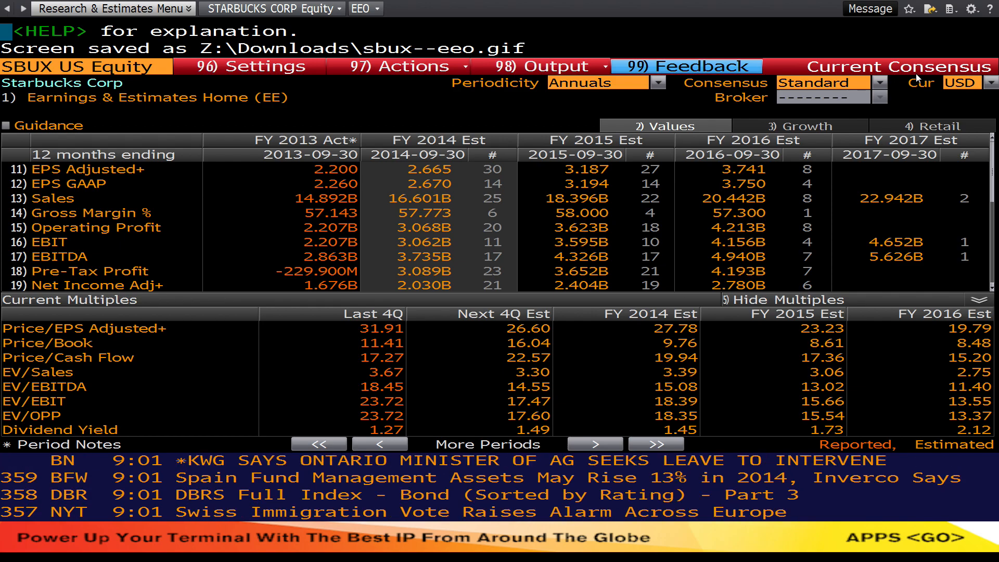
- Switch to Finder on the Mac and check the saved sbux GIF images and Excel workbooks in the Downloads folder
key("super+Tab")
key("super+Tab")
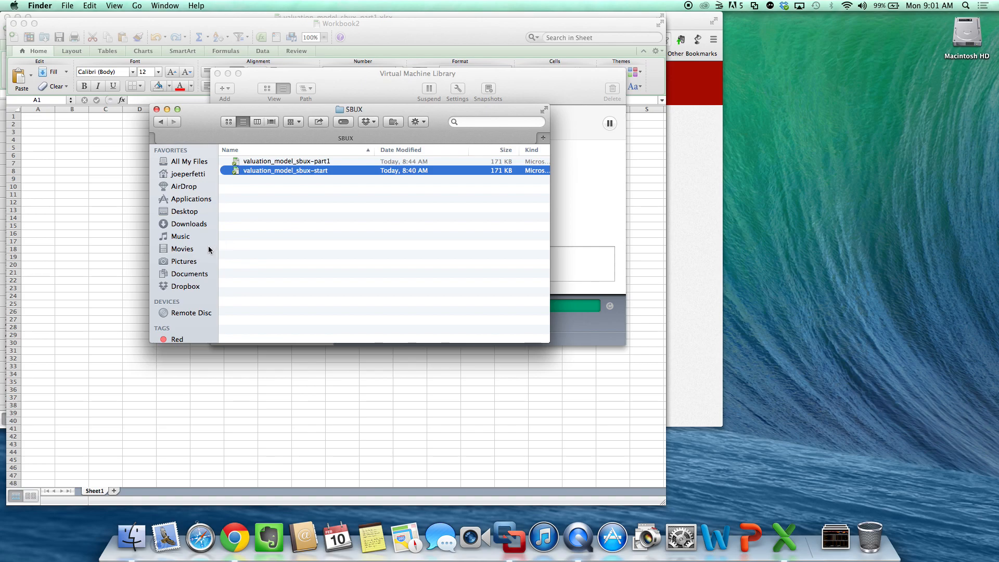
left_click(197, 223)
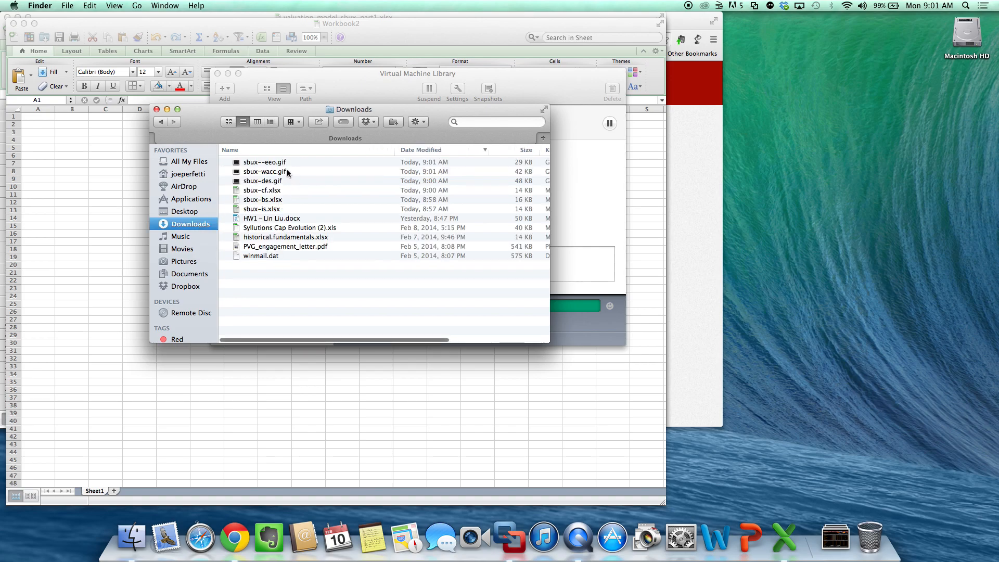
left_click(288, 161)
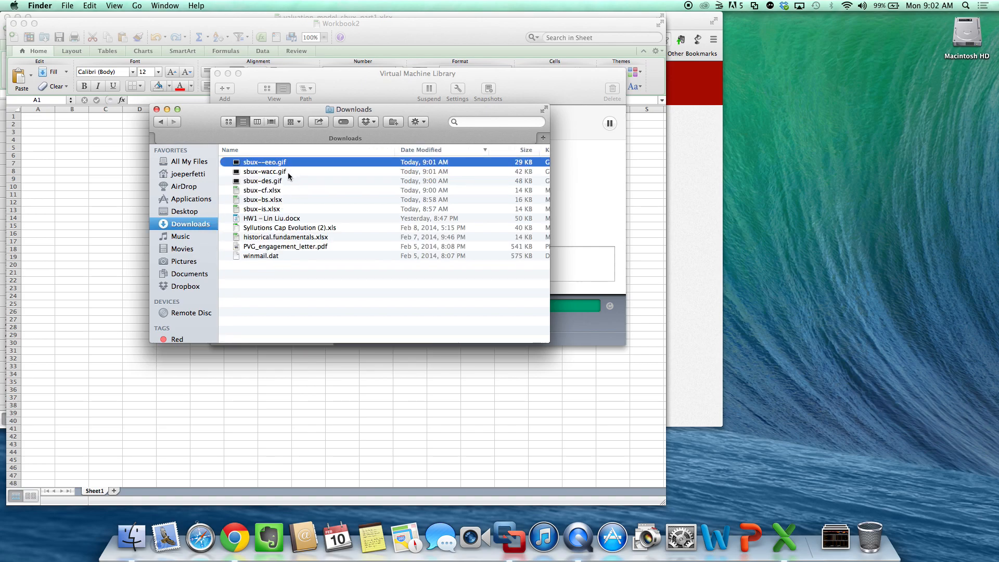
left_click(289, 173)
left_click(271, 182)
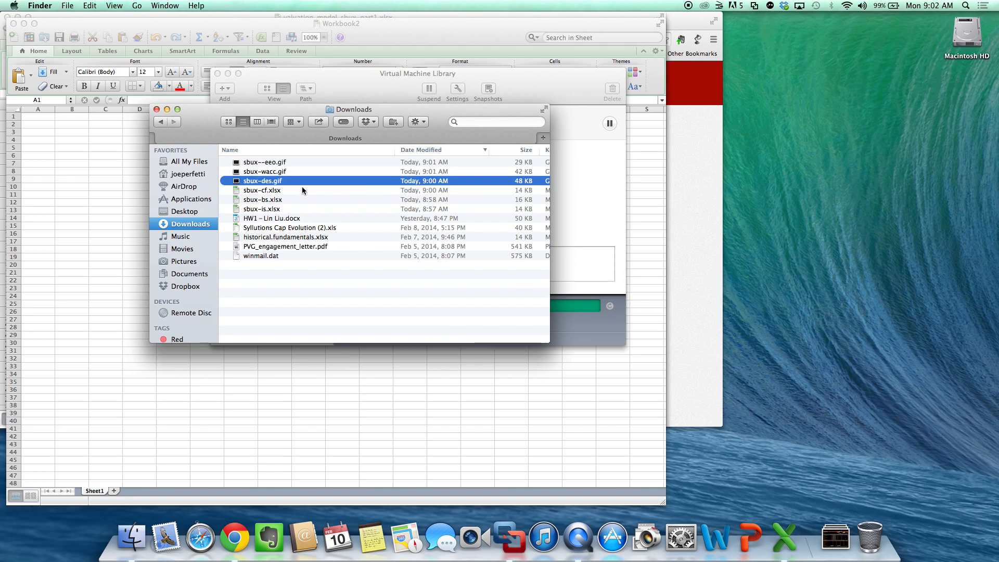
left_click(278, 191)
left_click(277, 209)
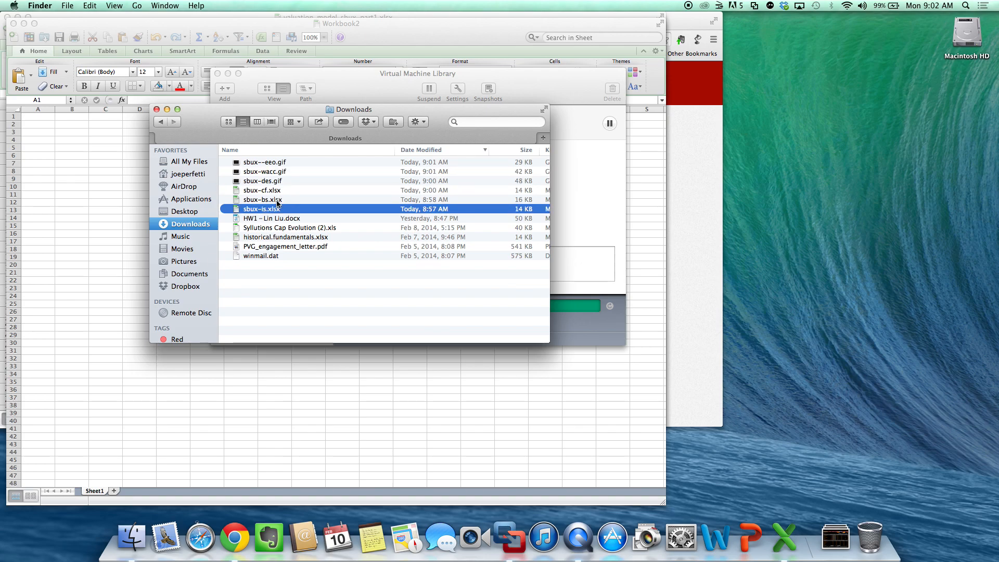
left_click(281, 200)
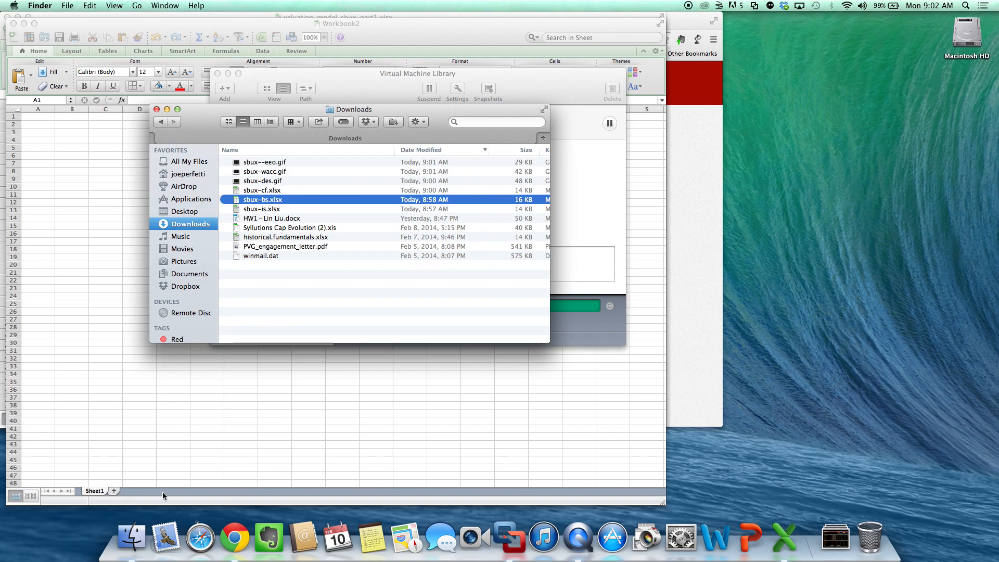
- Upload sbux--eeo.gif, sbux-wacc.gif and sbux-des.gif from Downloads to the SBUX folder of the BUFN760 course files in Chrome
left_click(234, 538)
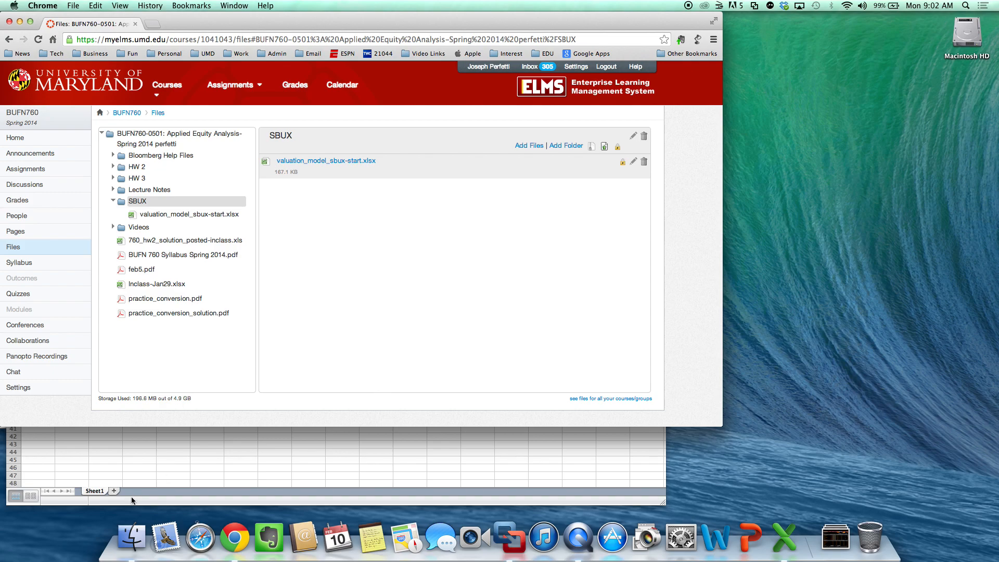
left_click(131, 537)
left_click_drag(202, 111, 617, 214)
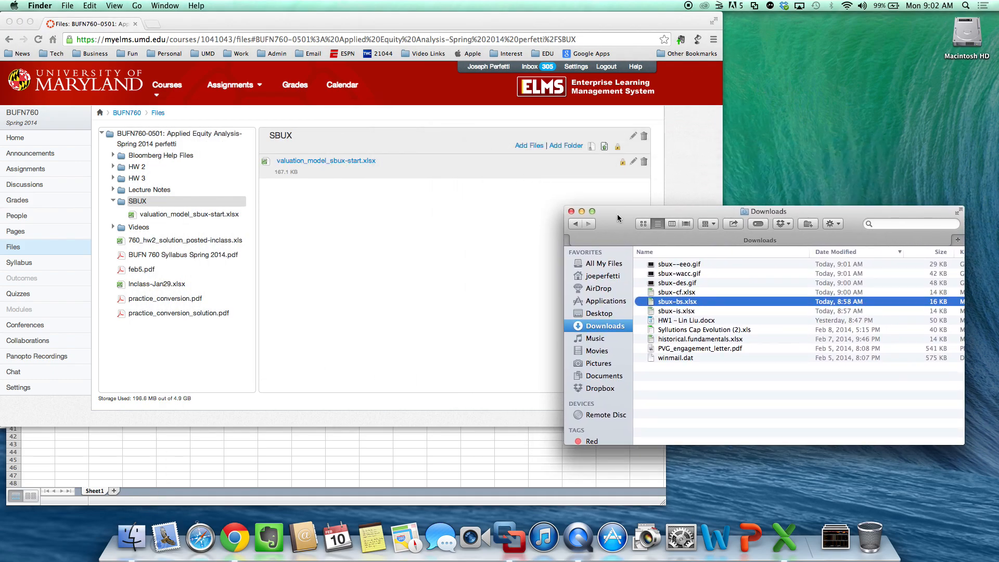
left_click(680, 283)
left_click(679, 265, "shift")
left_click_drag(679, 264, 468, 268)
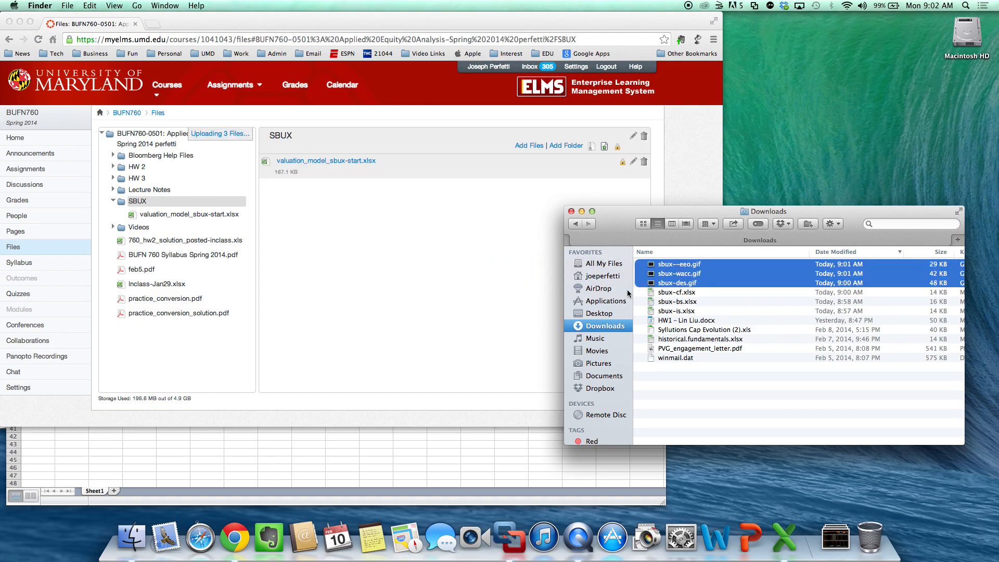
- Upload the workbooks sbux-cf.xlsx, sbux-bs.xlsx and sbux-is.xlsx from Downloads to the course's SBUX folder
left_click(684, 312)
left_click(689, 293, "shift")
left_click_drag(689, 297, 431, 304)
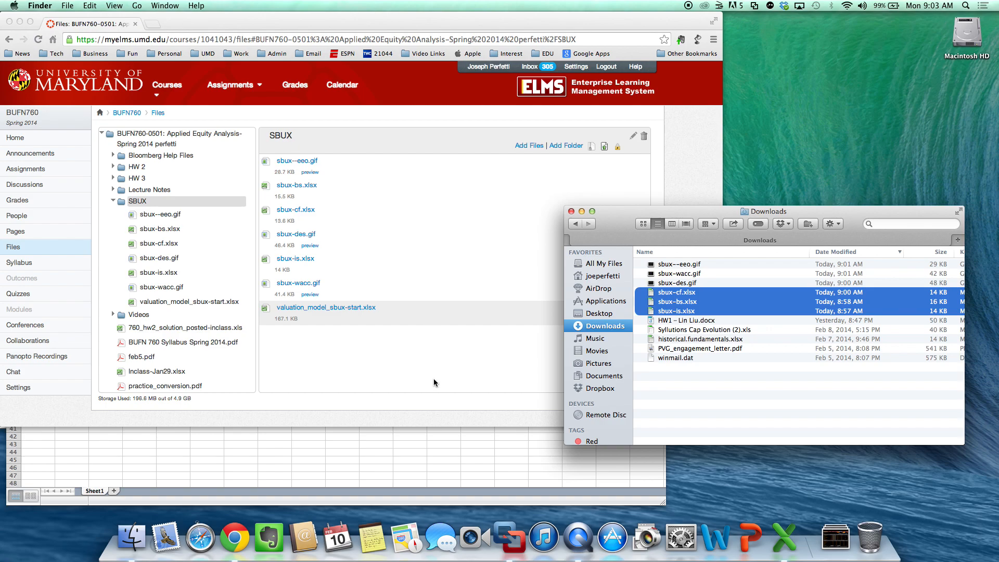
- Switch to Excel on the Mac, close the blank workbook and show the Data-IS sheet of valuation_model_sbux-part1.xlsx
left_click(785, 537)
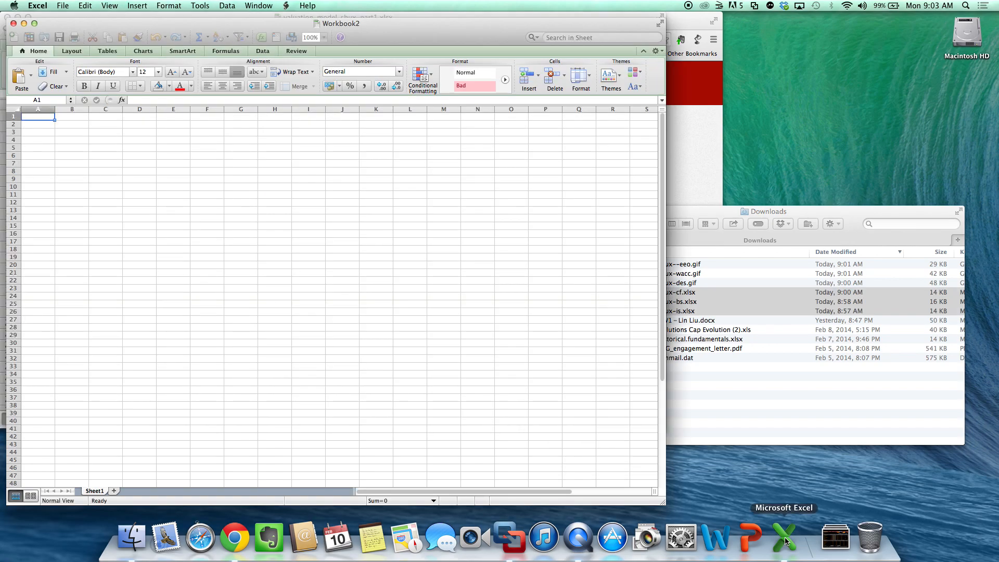
left_click(14, 24)
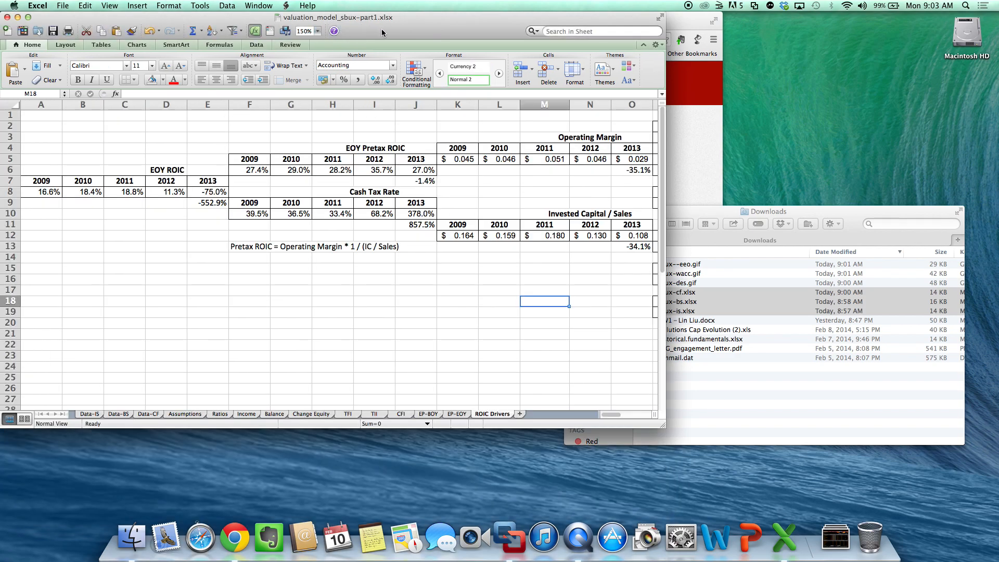
left_click(90, 414)
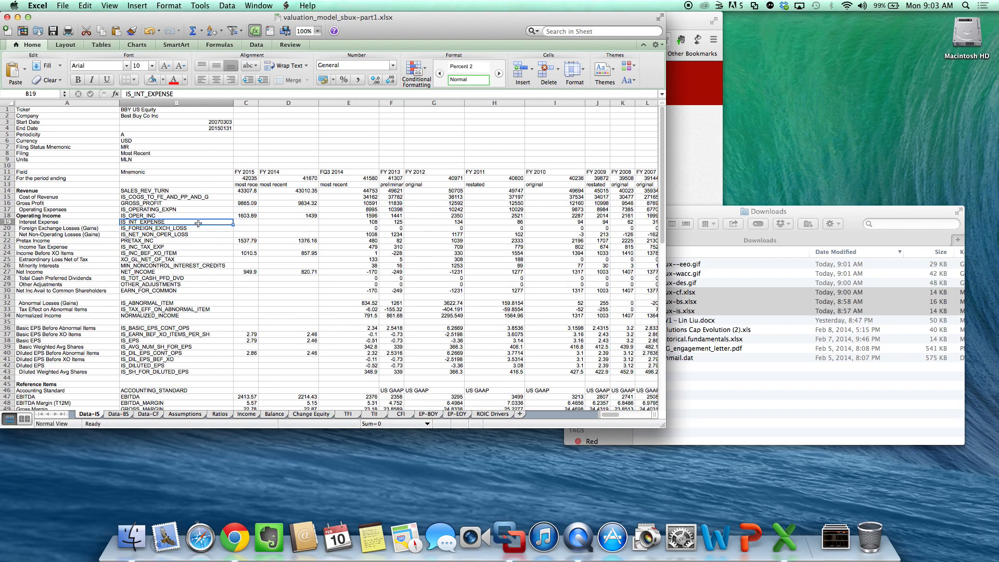
- Try to open sbux-is.xlsx from the Downloads folder
left_click(748, 400)
left_click(700, 406)
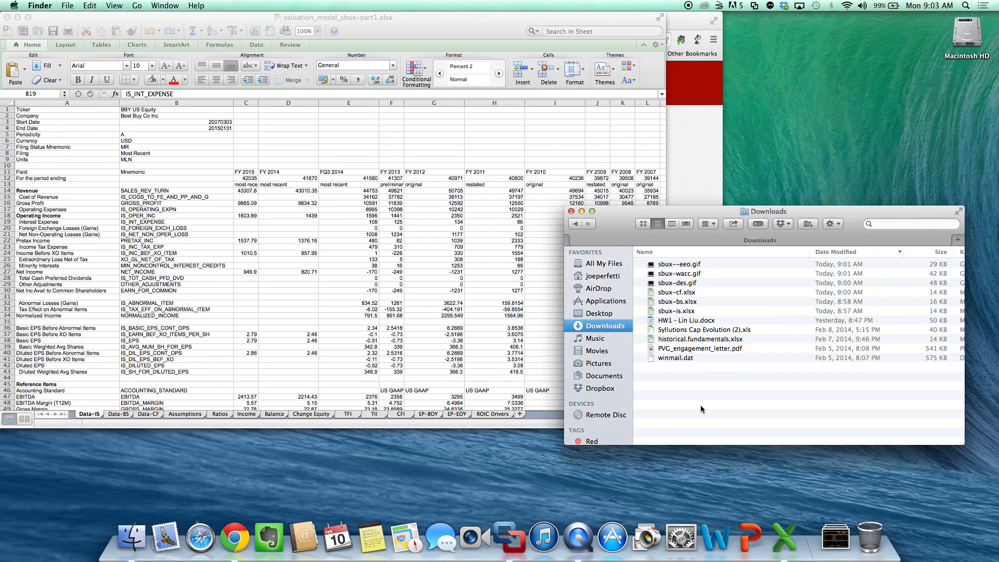
double_click(683, 313)
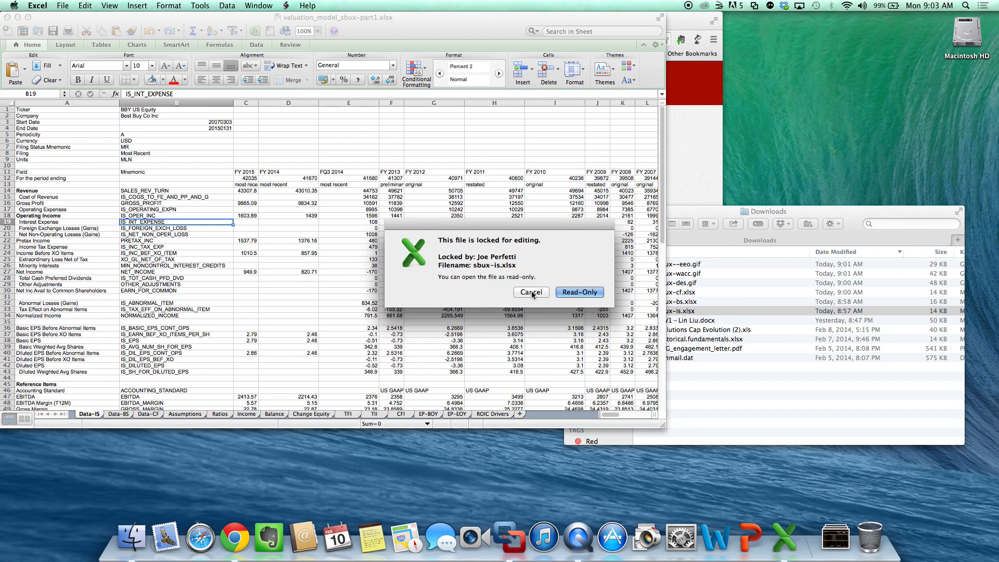
left_click(531, 293)
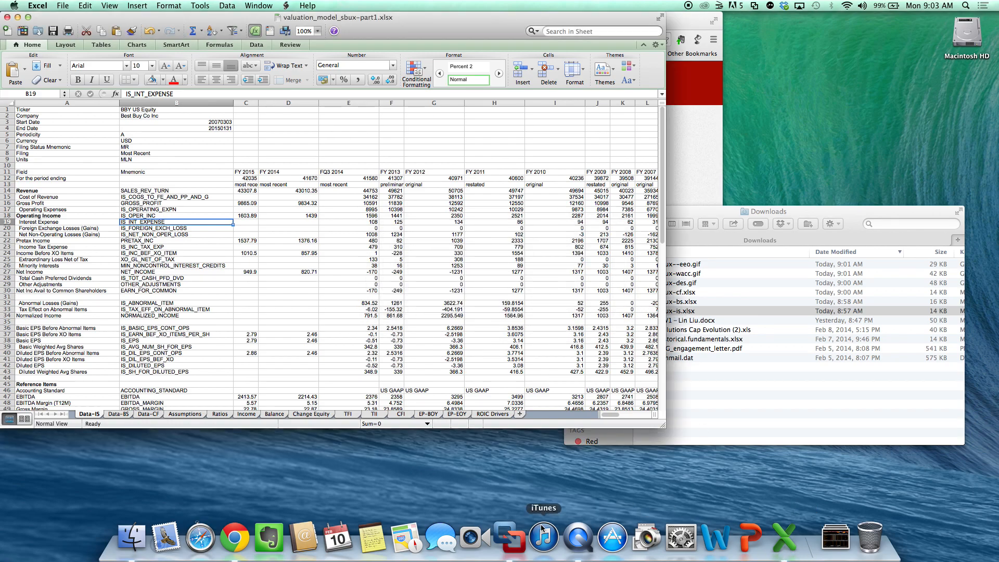
- Switch to the Windows 7 x64 virtual machine in VMware Fusion and exit Bloomberg
left_click(509, 536)
left_click(245, 5)
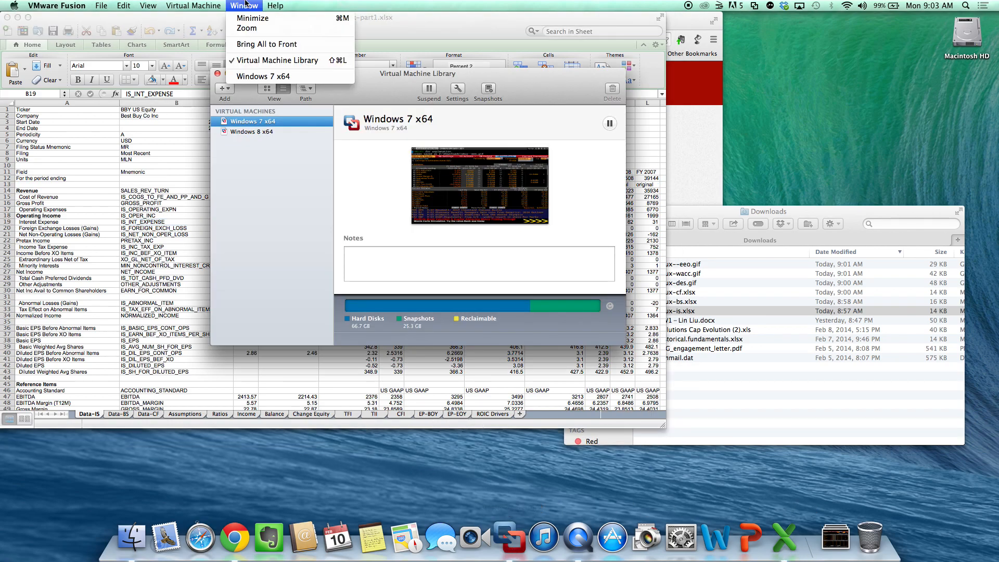
left_click(263, 76)
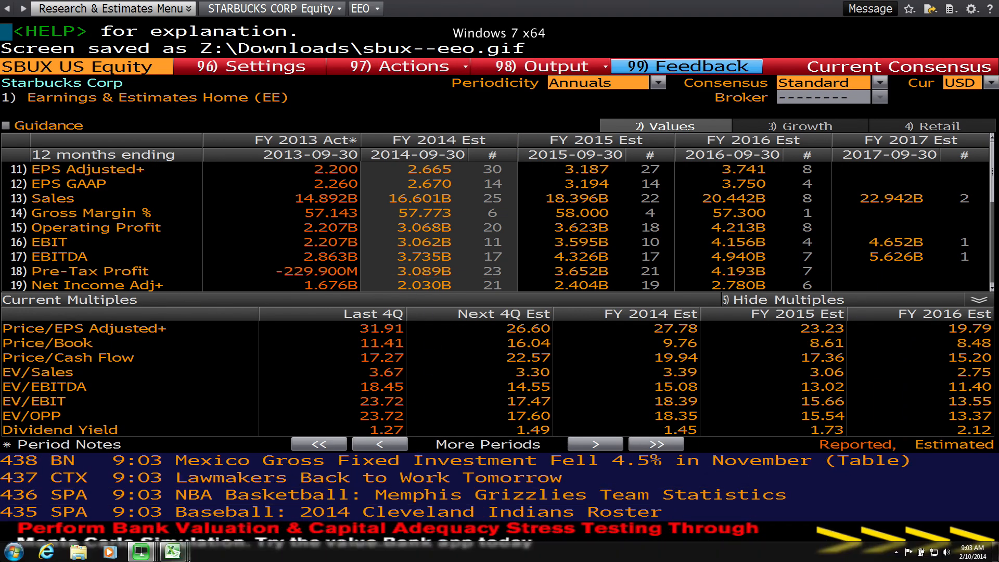
right_click(182, 558)
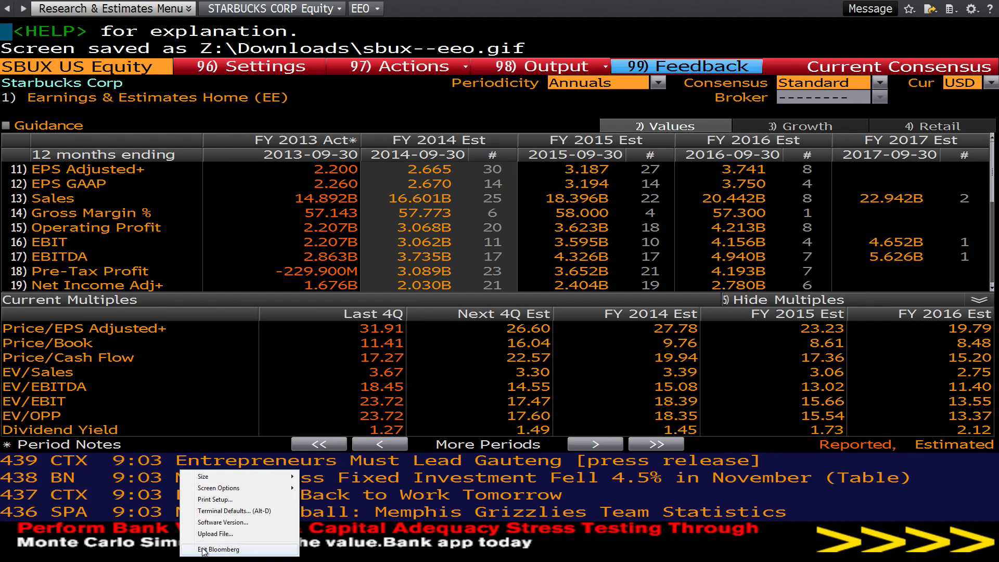
left_click(203, 549)
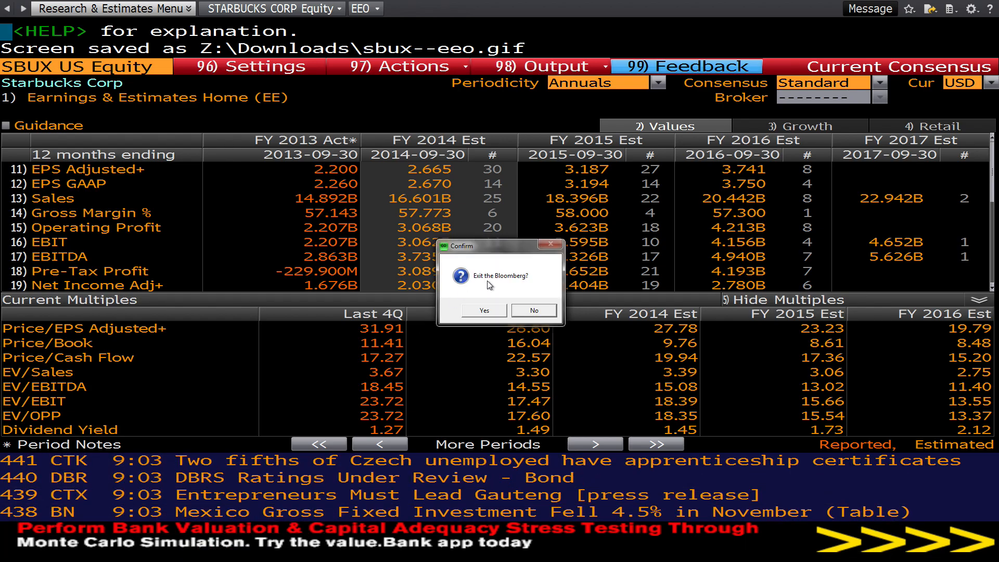
left_click(484, 310)
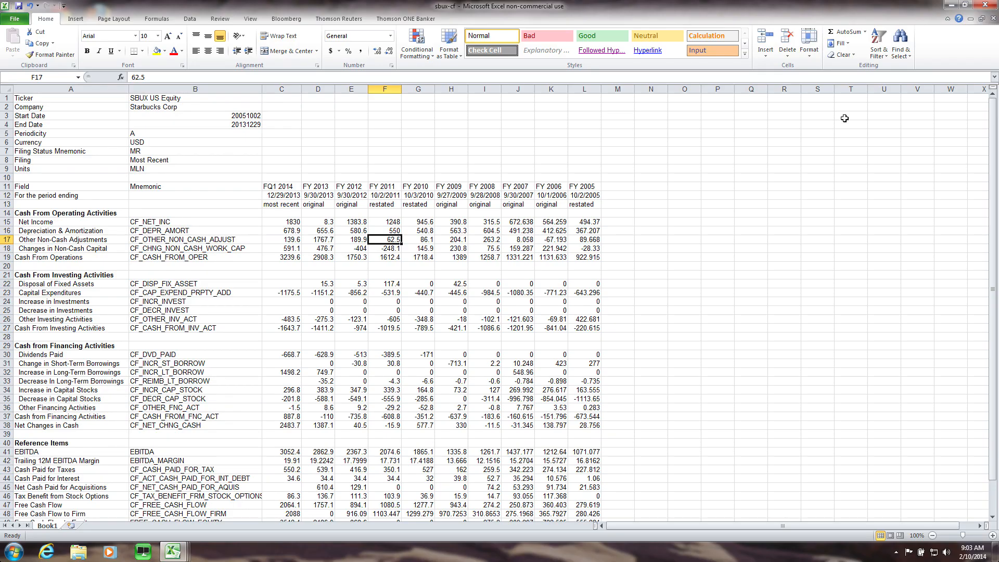
- Close all the open sbux workbooks in the virtual machine's Excel and return to the Mac desktop
left_click(985, 6)
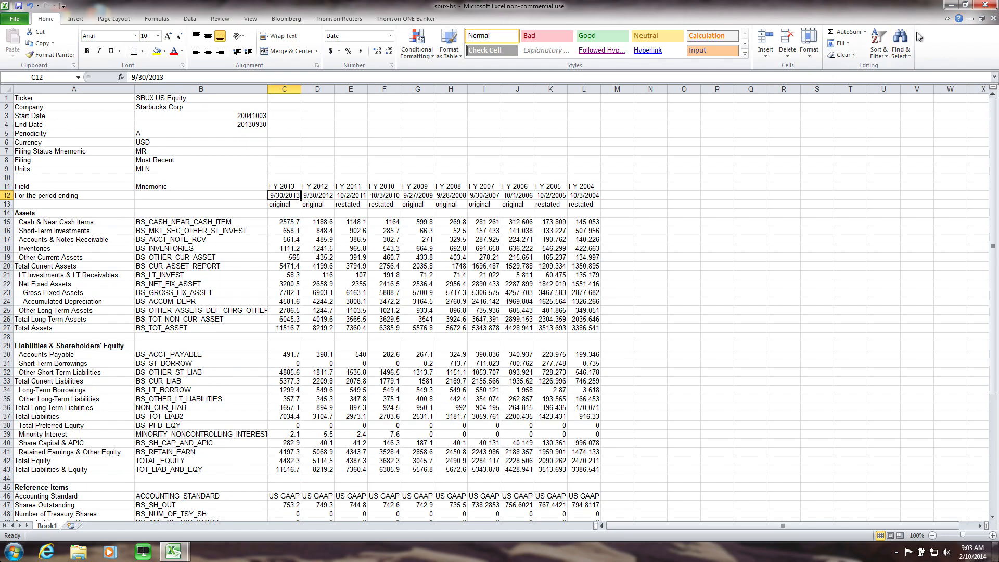
left_click(986, 5)
left_click(985, 5)
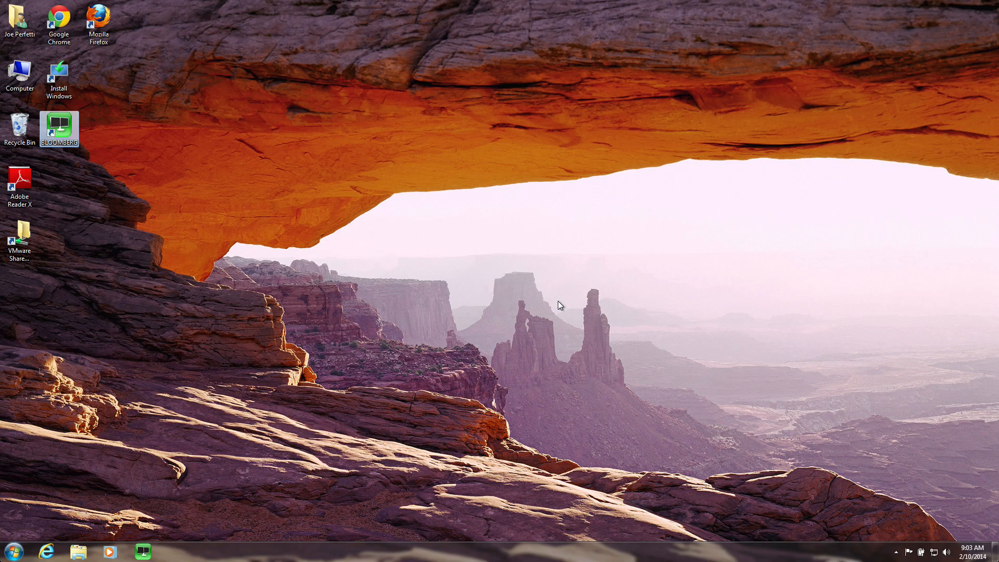
key("ctrl+Left")
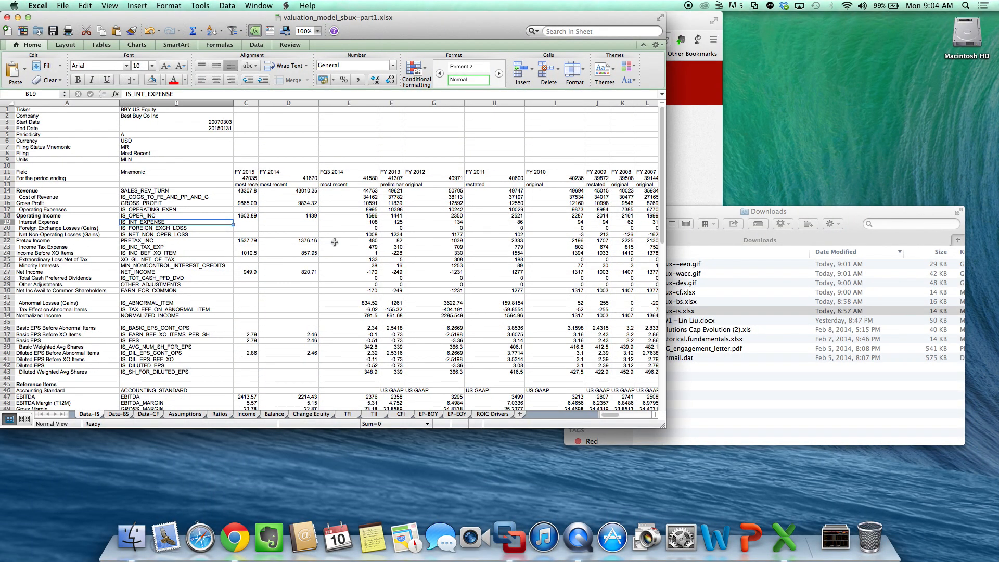
- Open sbux-is.xlsx from Downloads, enlarge its window and copy the entire income statement sheet
left_click(683, 315)
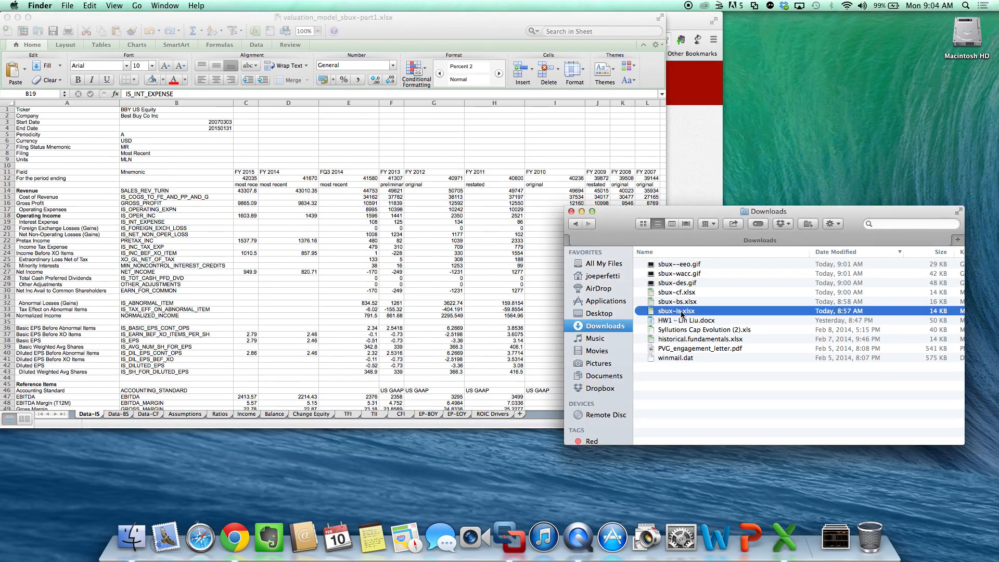
double_click(681, 312)
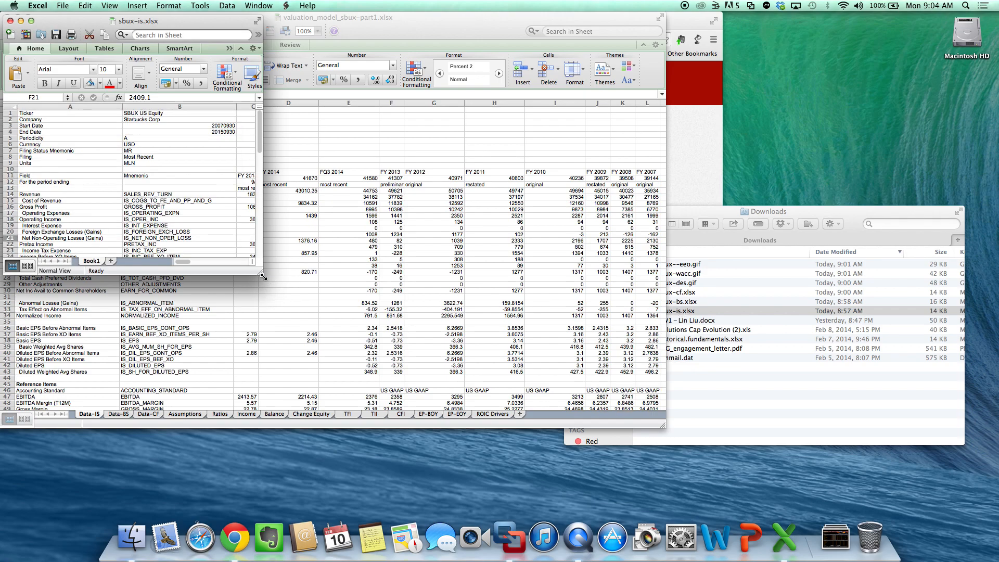
left_click_drag(263, 276, 497, 380)
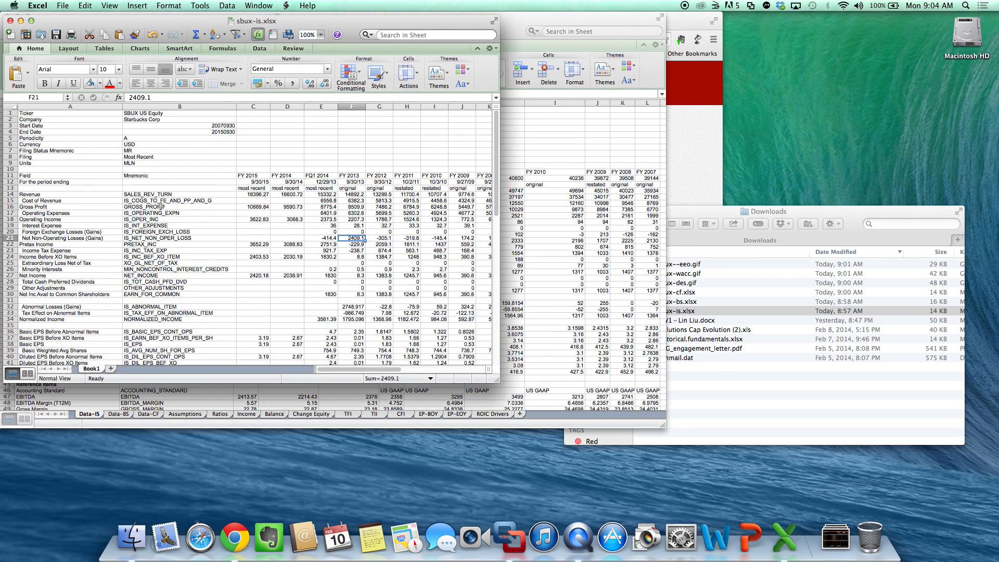
left_click(13, 108)
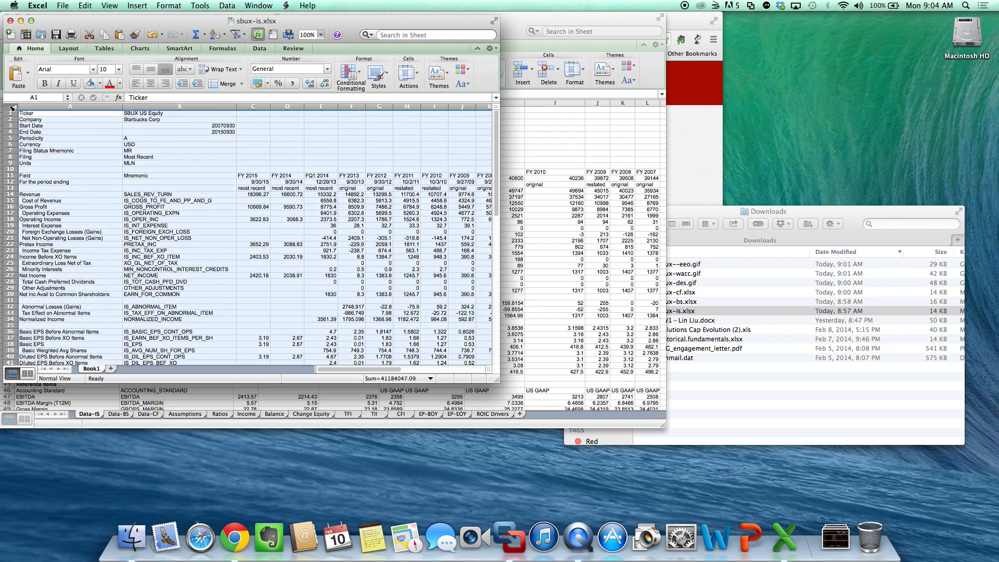
right_click(12, 107)
left_click(16, 119)
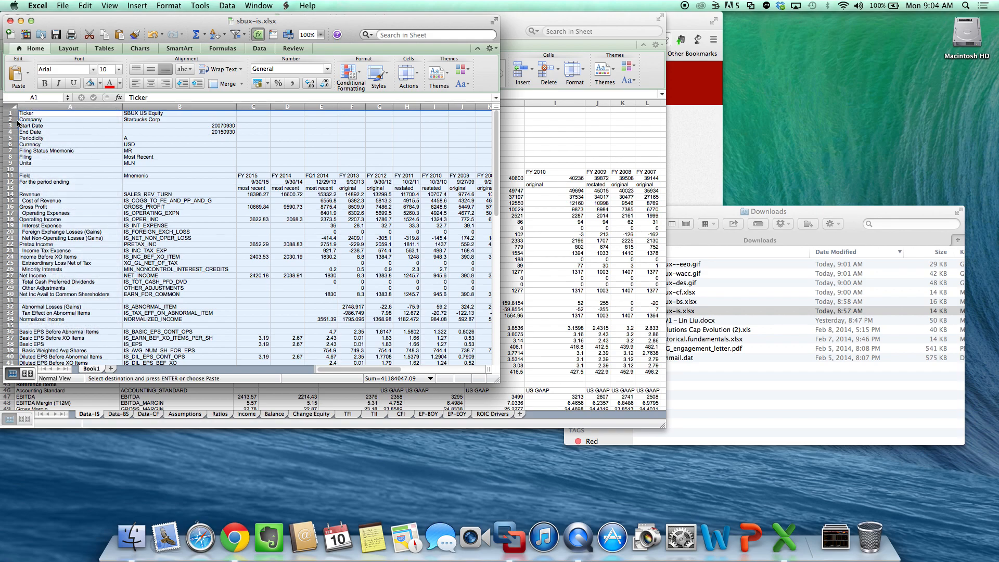
- Paste the copied income statement as values over the whole Data-IS sheet of valuation_model_sbux-part1.xlsx
left_click(138, 394)
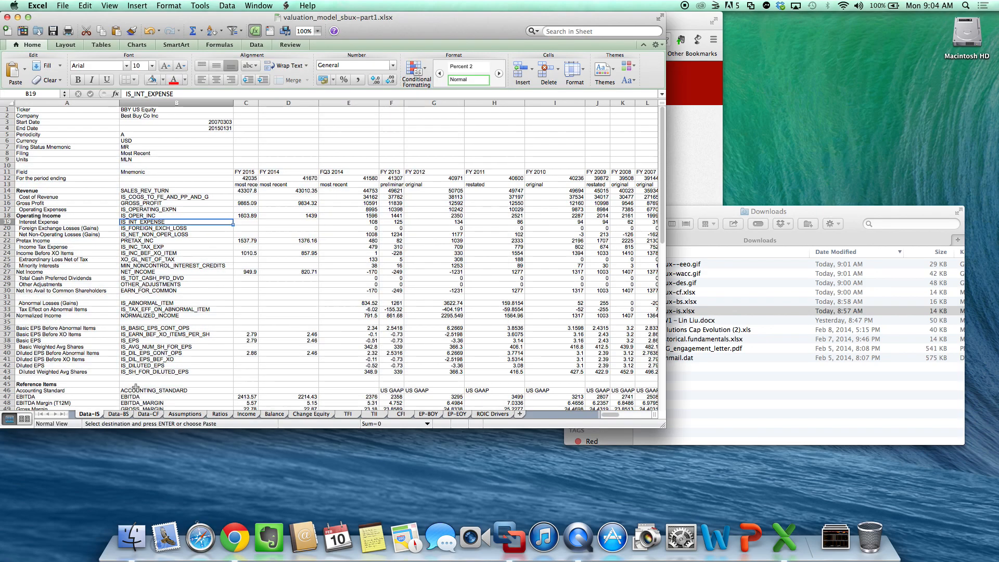
left_click(10, 104)
right_click(10, 104)
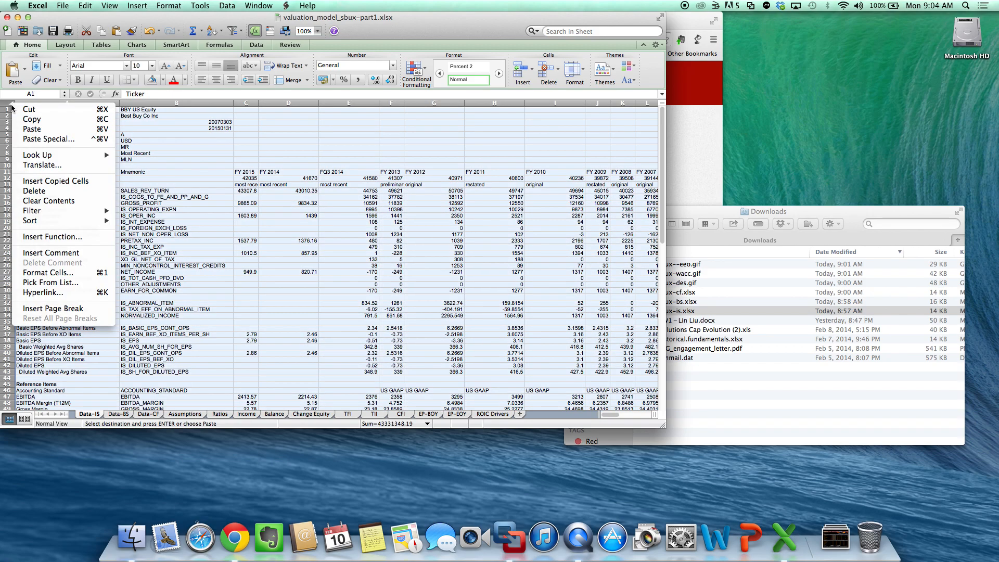
left_click(25, 139)
left_click(20, 90)
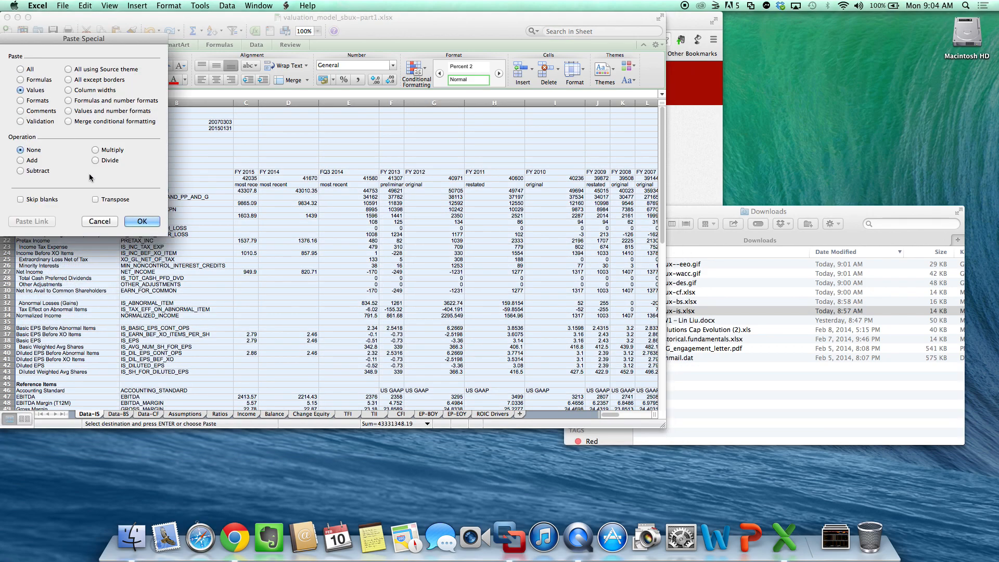
left_click(139, 222)
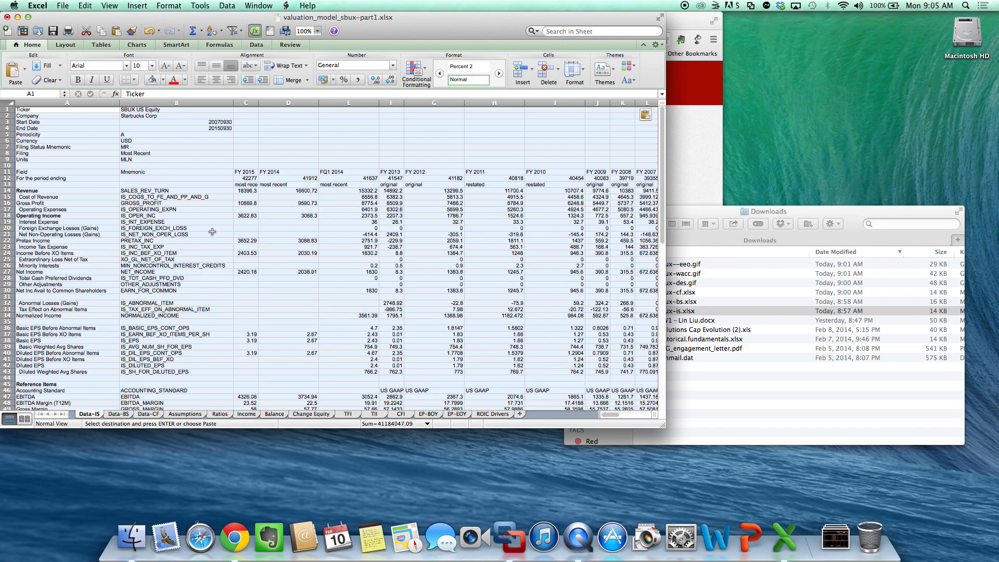
- Show the model's Data-BS sheet, then open sbux-bs.xlsx from Downloads and copy its entire balance sheet
left_click(114, 417)
left_click(794, 376)
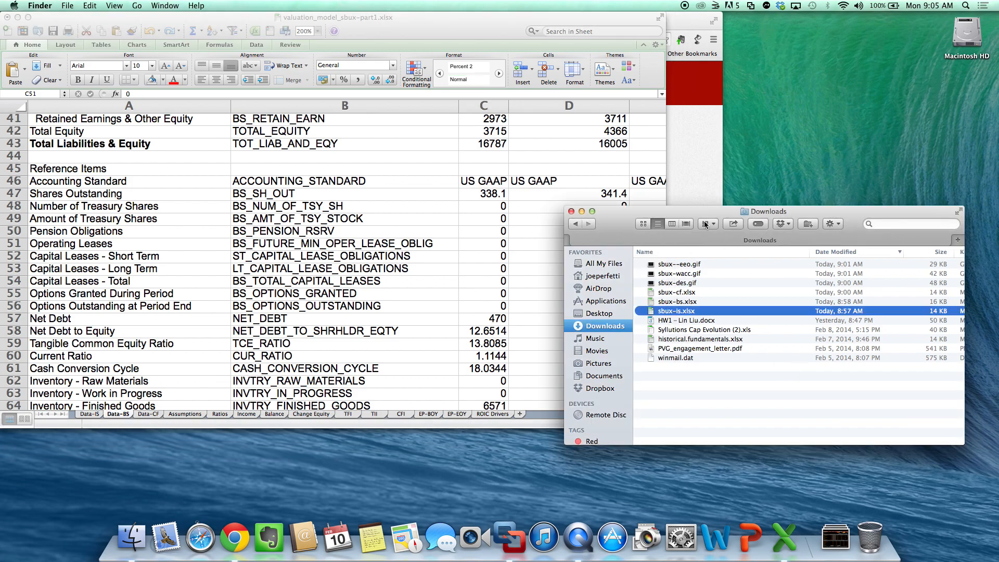
double_click(688, 302)
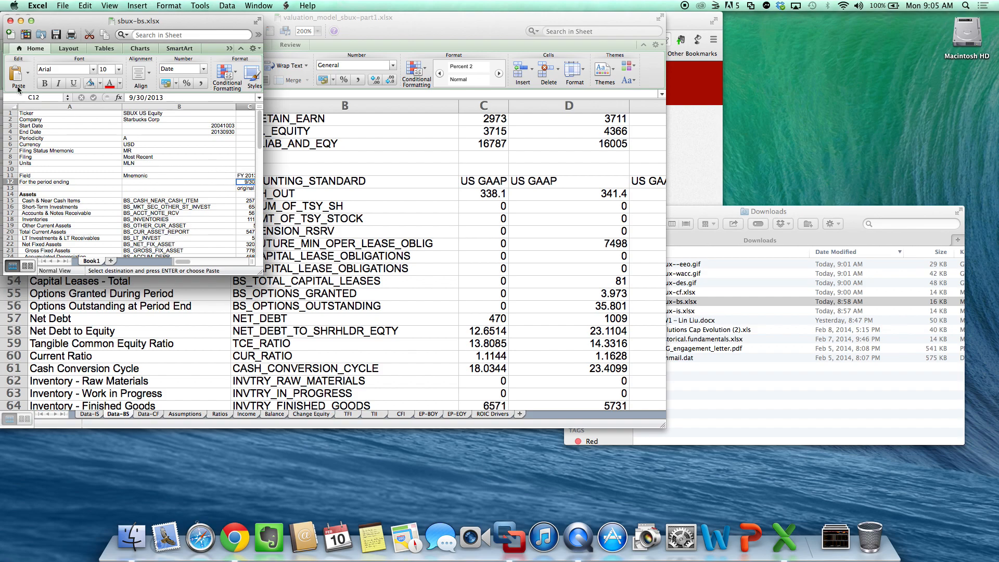
left_click(13, 108)
right_click(13, 109)
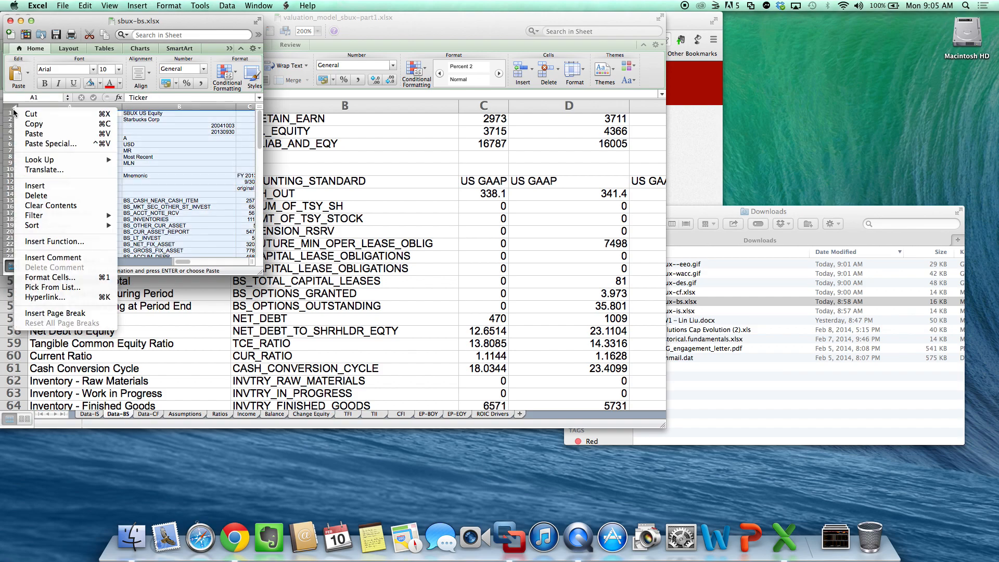
left_click(95, 125)
- Paste the copied balance sheet as values over the whole Data-BS sheet of the valuation model and check it from the first row
left_click(411, 270)
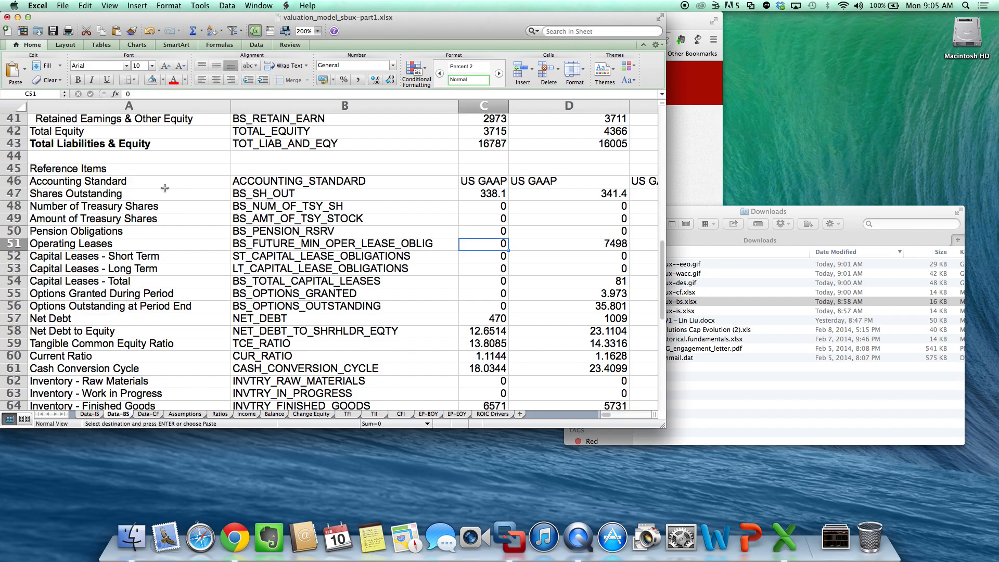
left_click(14, 107)
right_click(14, 105)
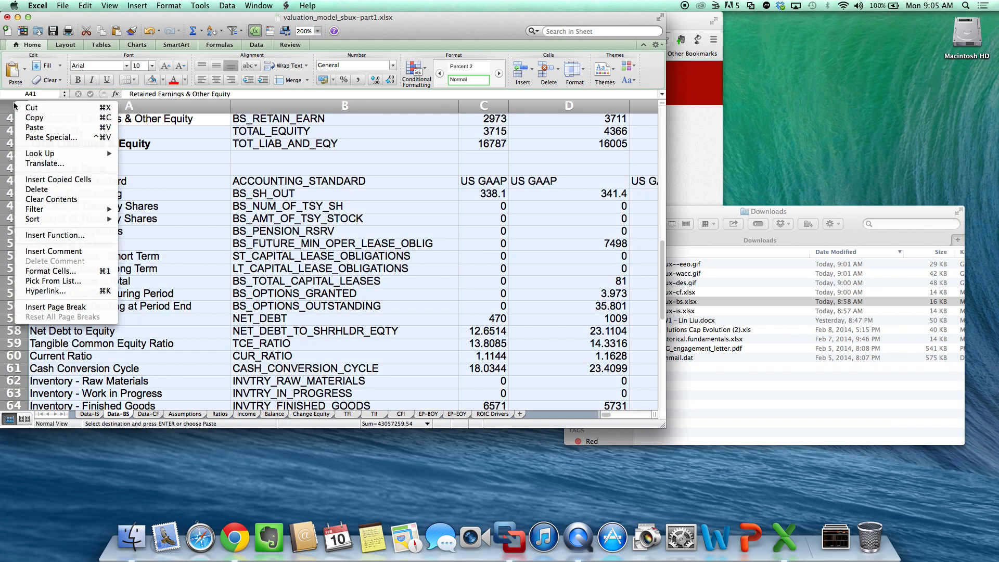
left_click(47, 138)
left_click(22, 84)
left_click(130, 214)
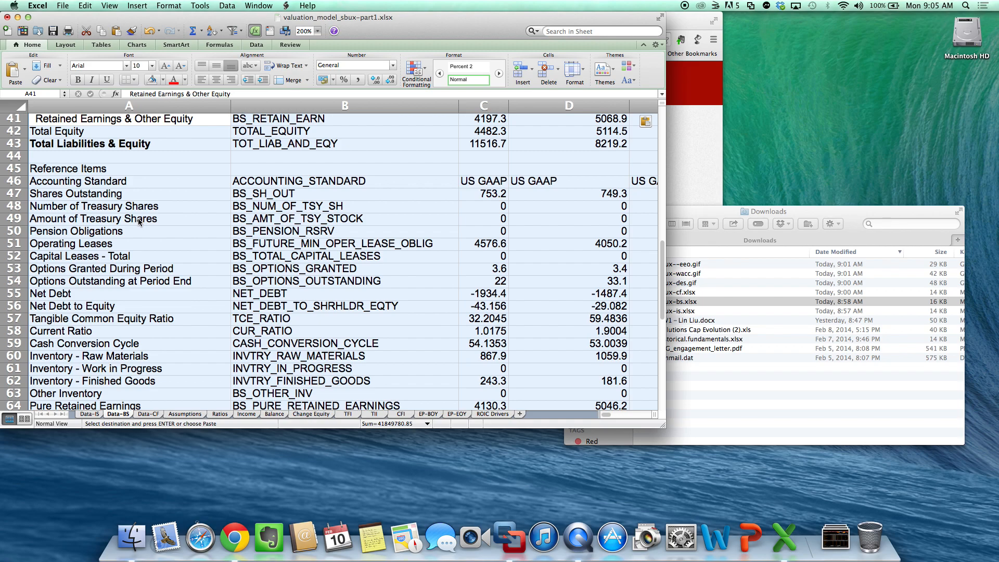
scroll(194, 249, "up", 10)
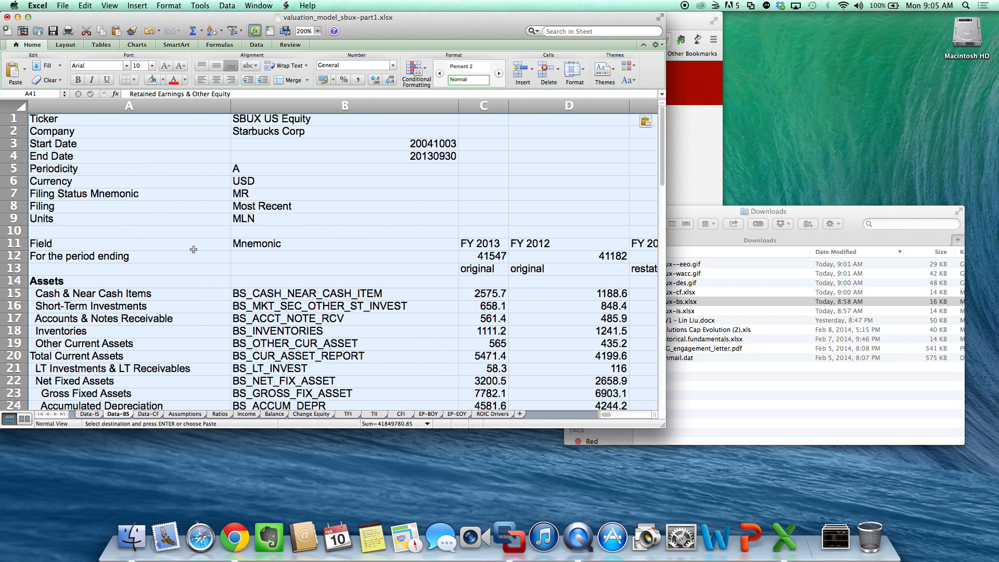
- Show the model's Data-CF sheet, then open sbux-cf.xlsx from Downloads and copy its entire cash flow sheet
left_click(154, 415)
left_click(720, 385)
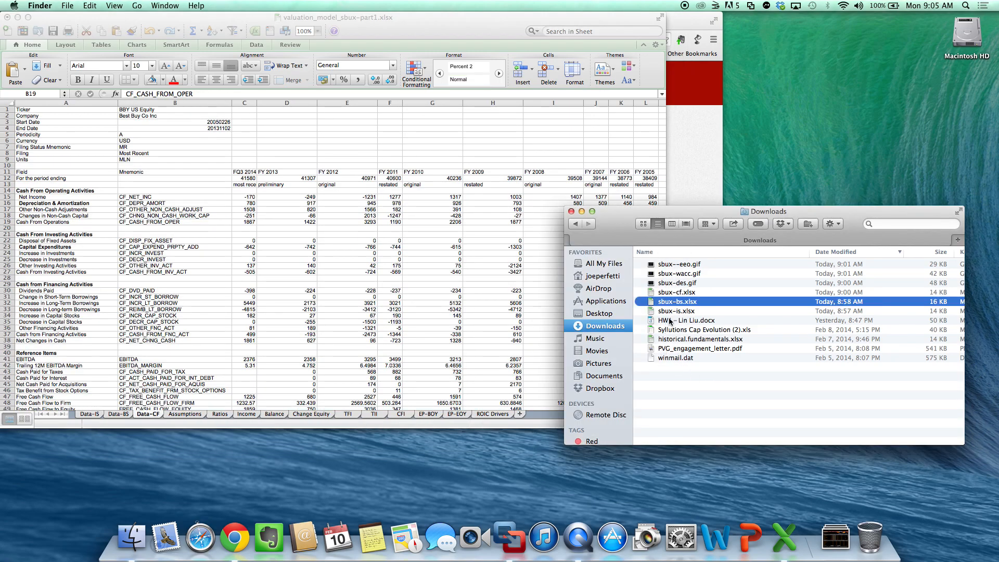
double_click(681, 293)
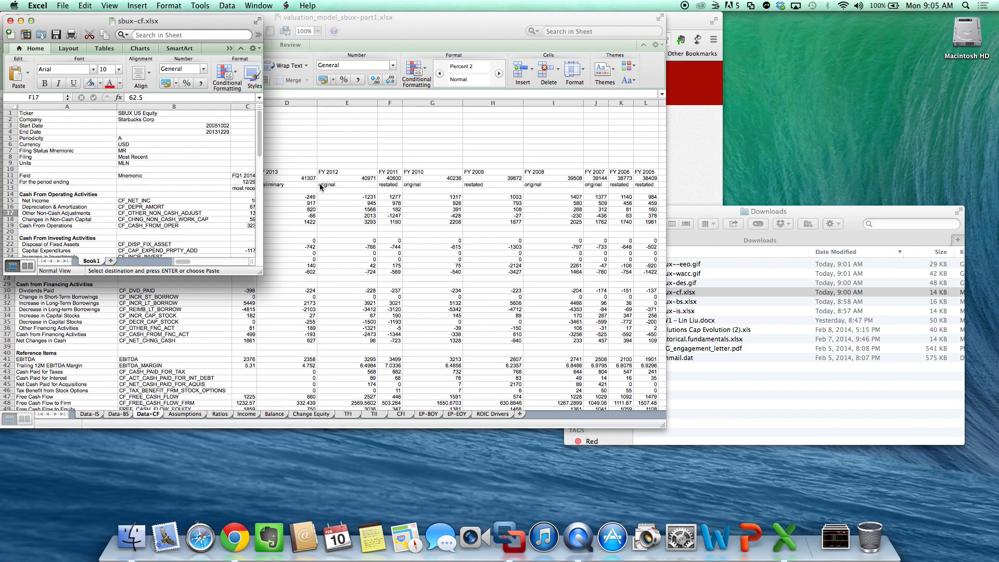
left_click(7, 105)
right_click(9, 106)
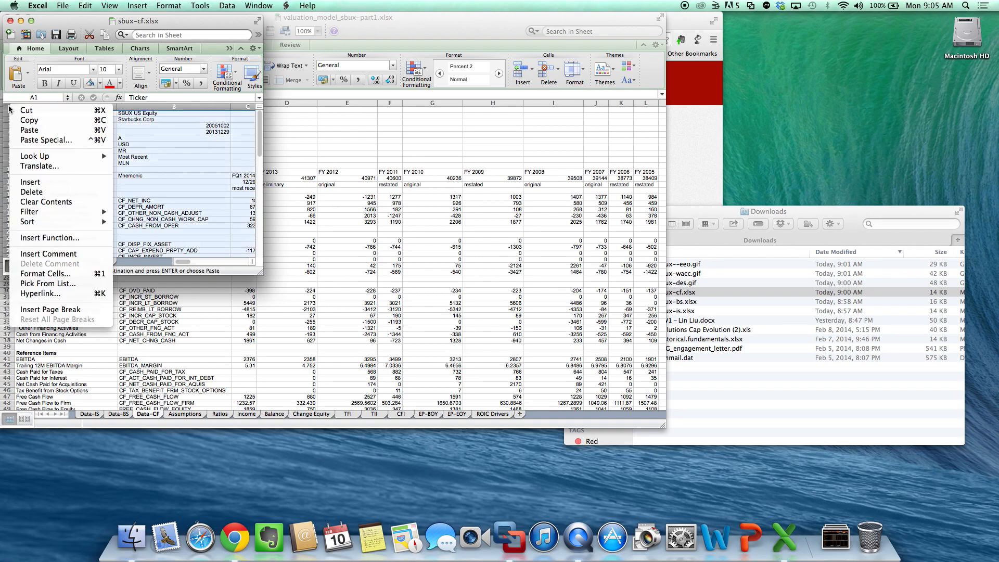
left_click(41, 118)
- Paste the copied cash flow statement as values over the whole Data-CF sheet and check the Data-IS, Data-BS and Data-CF sheets
left_click(333, 230)
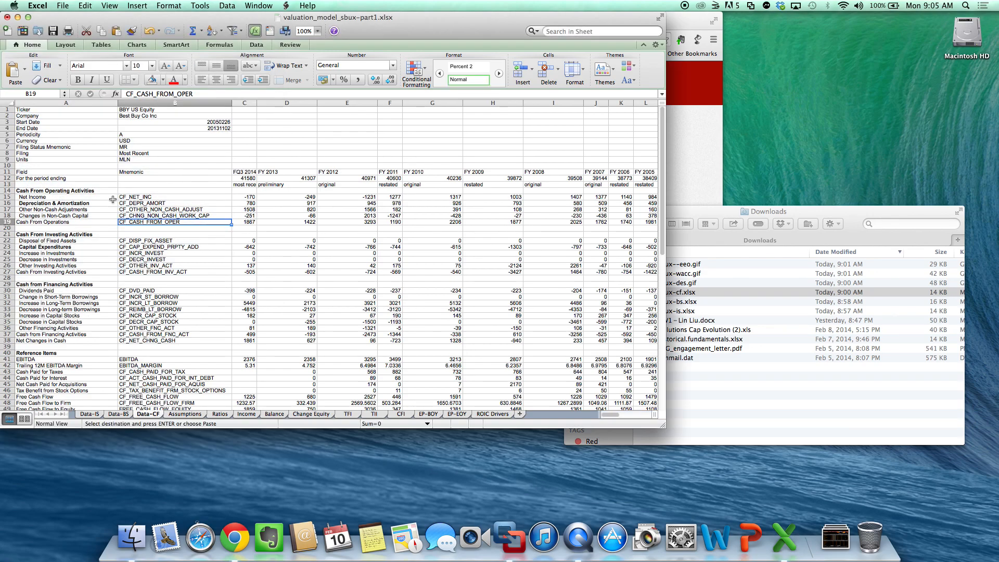
left_click(9, 105)
right_click(9, 106)
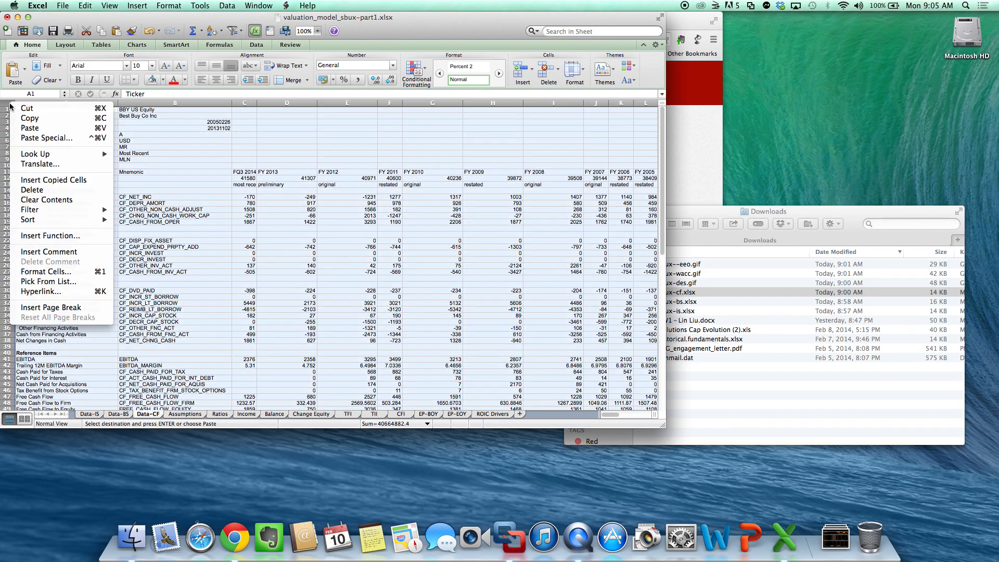
left_click(25, 139)
left_click(20, 78)
left_click(136, 210)
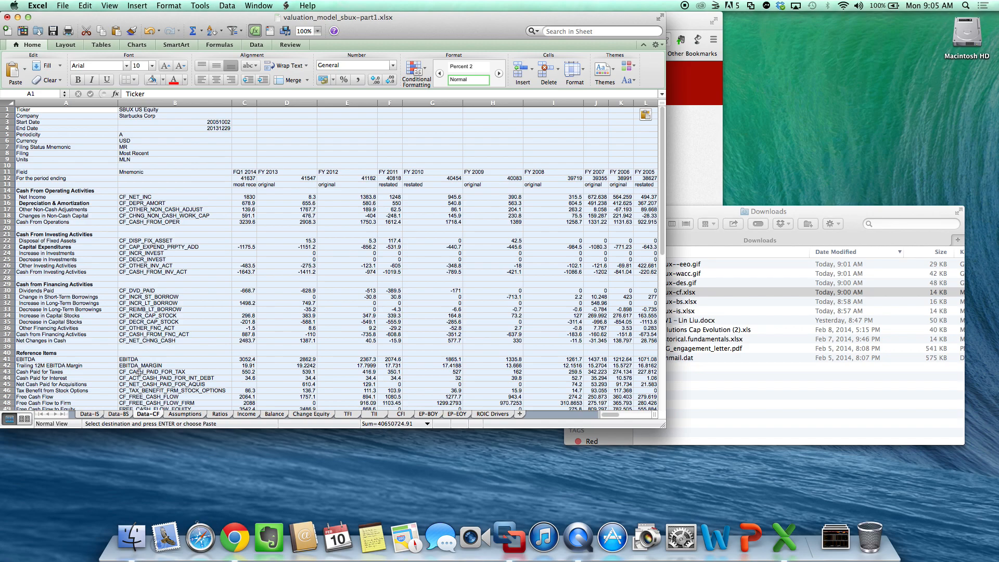
left_click(101, 416)
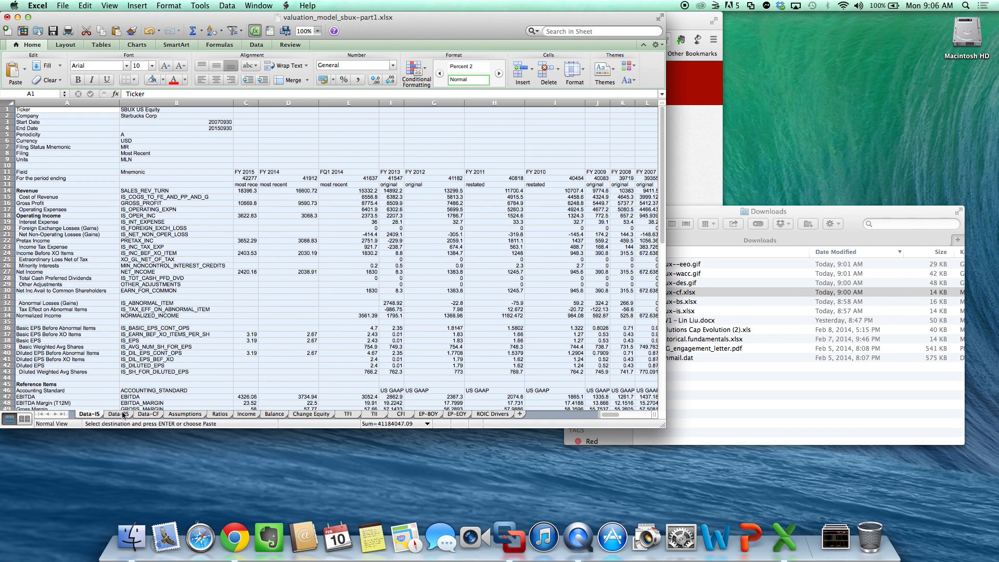
left_click(124, 415)
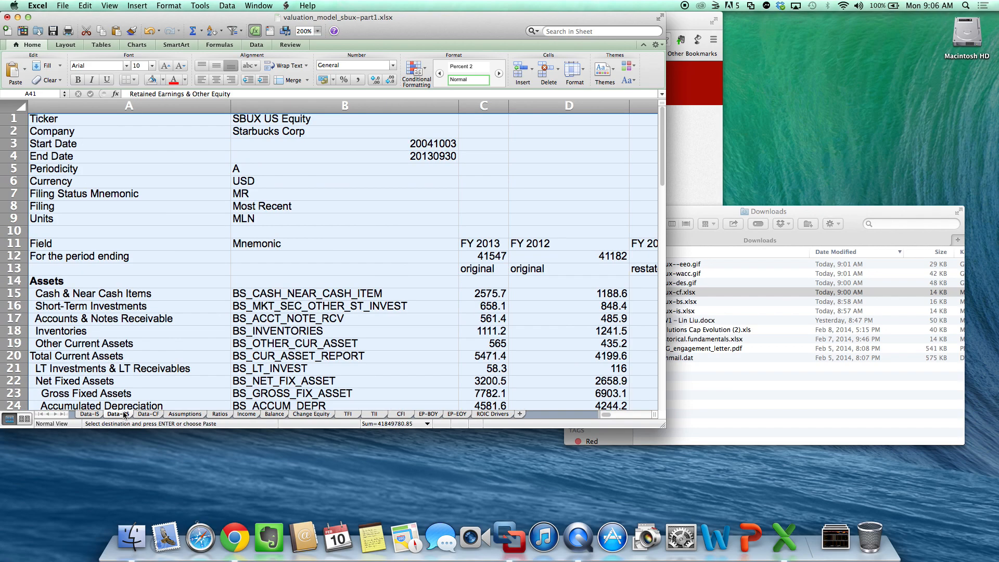
left_click(150, 416)
left_click(187, 310)
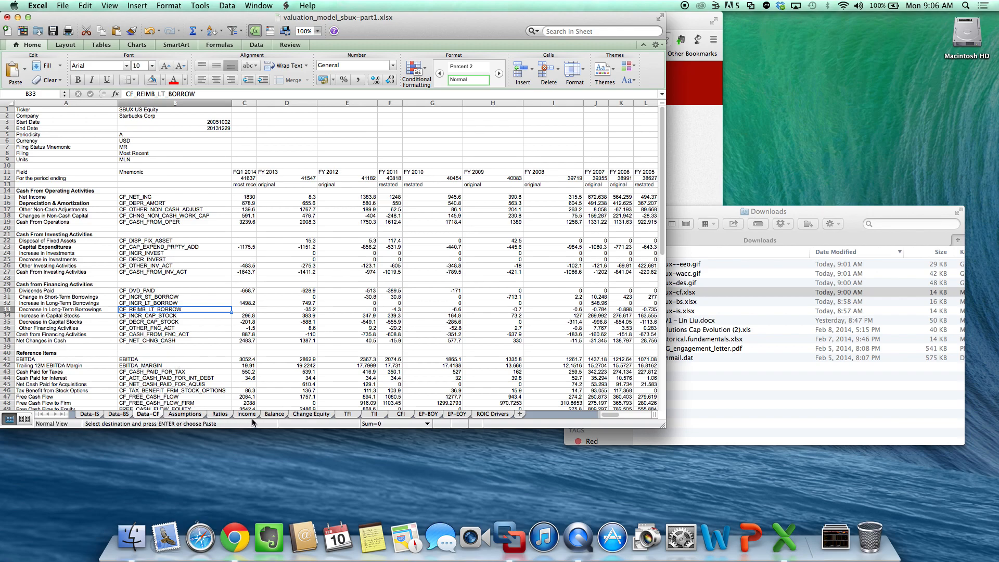
- Examine the Last Reported Year on the Assumptions sheet against the years on the Balance and Data-BS sheets
left_click(184, 415)
left_click(242, 313)
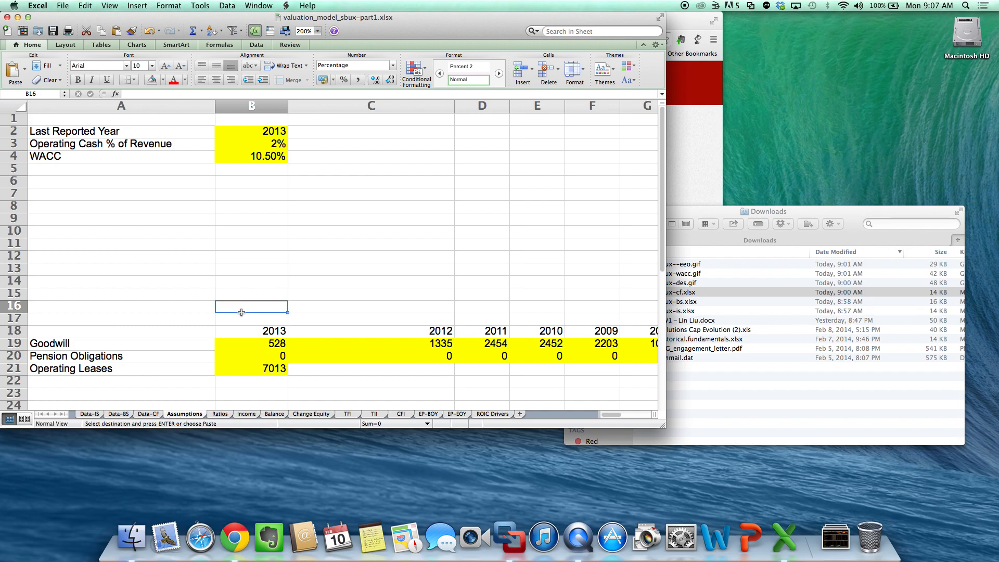
left_click(254, 121)
left_click(243, 128)
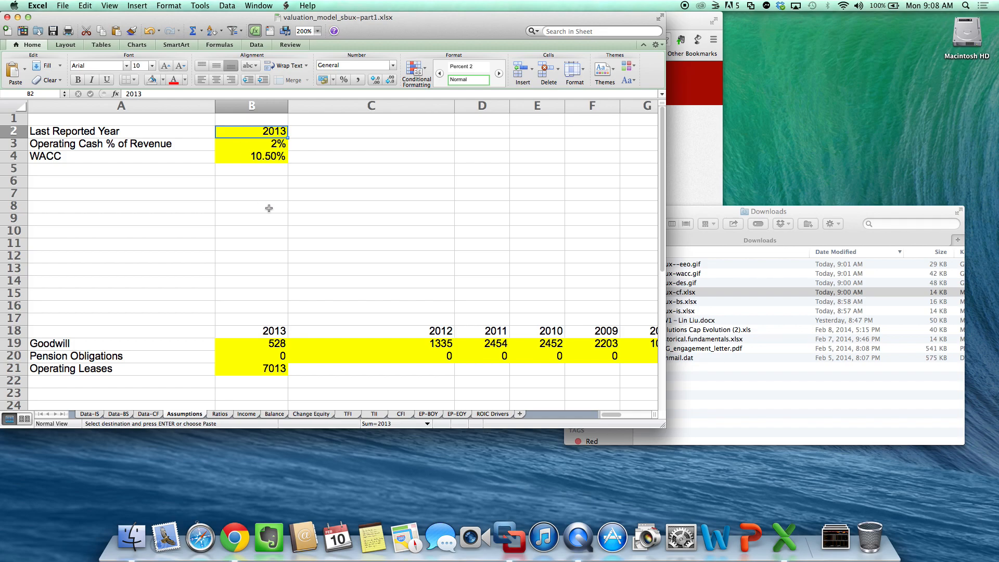
left_click(276, 415)
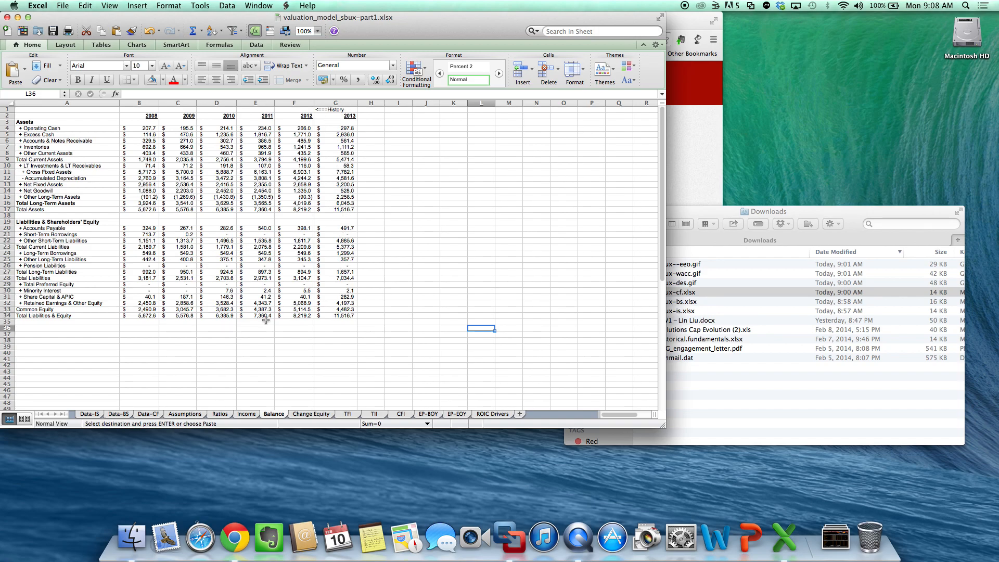
left_click(115, 415)
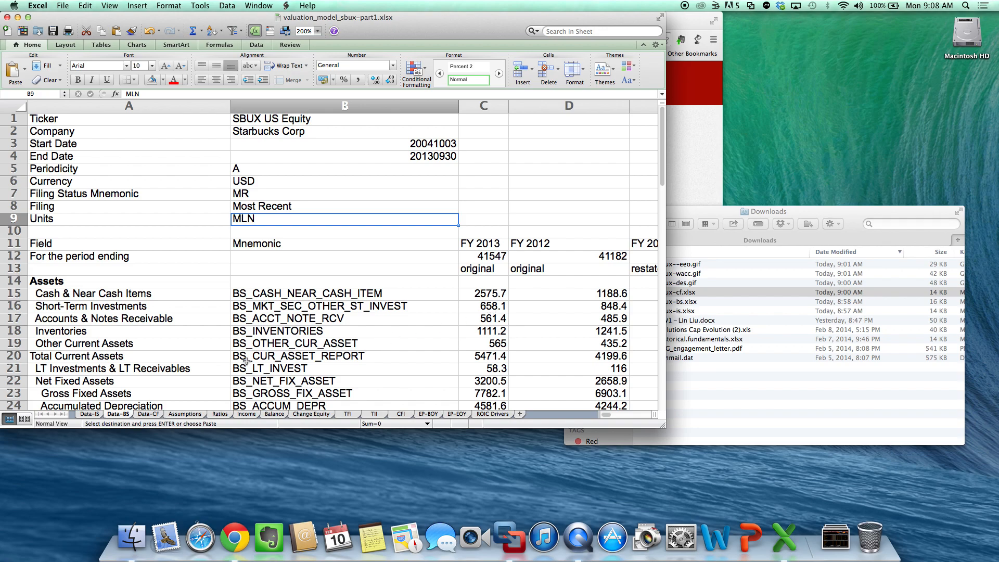
left_click(184, 415)
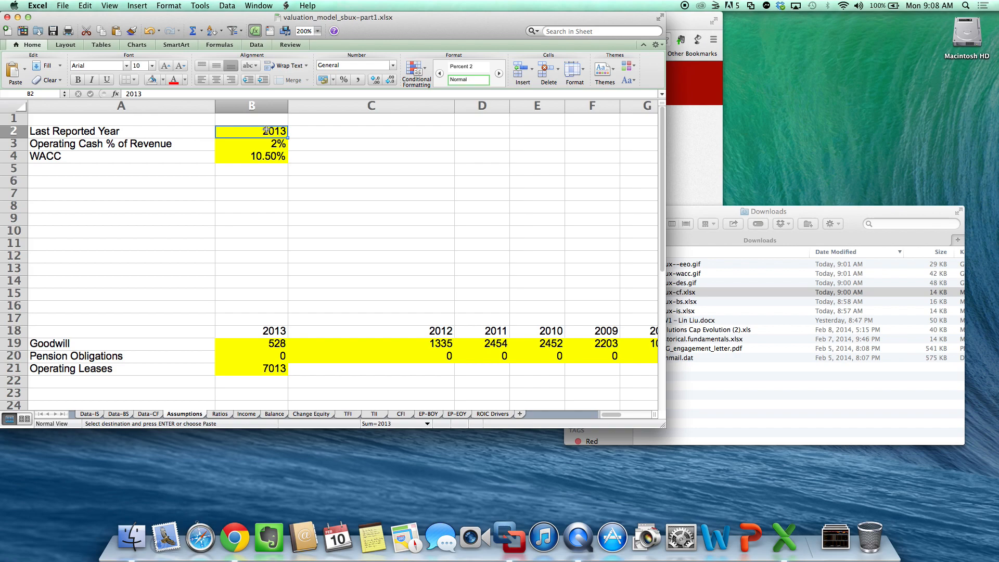
- Look up the WACC in sbux-wacc.gif from Downloads and set the WACC assumption in B4 to 9.1%
key("Down")
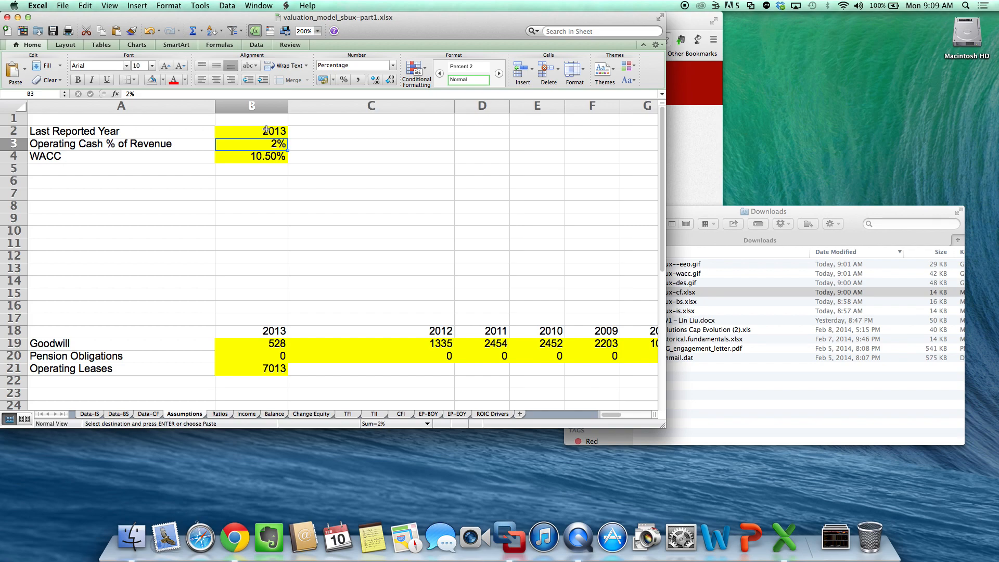
key("Down")
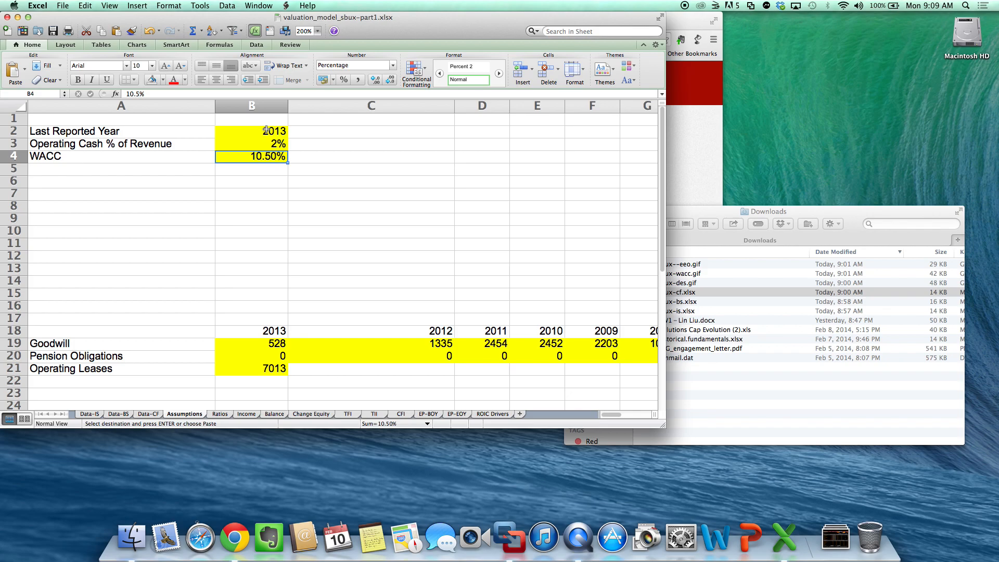
left_click(757, 396)
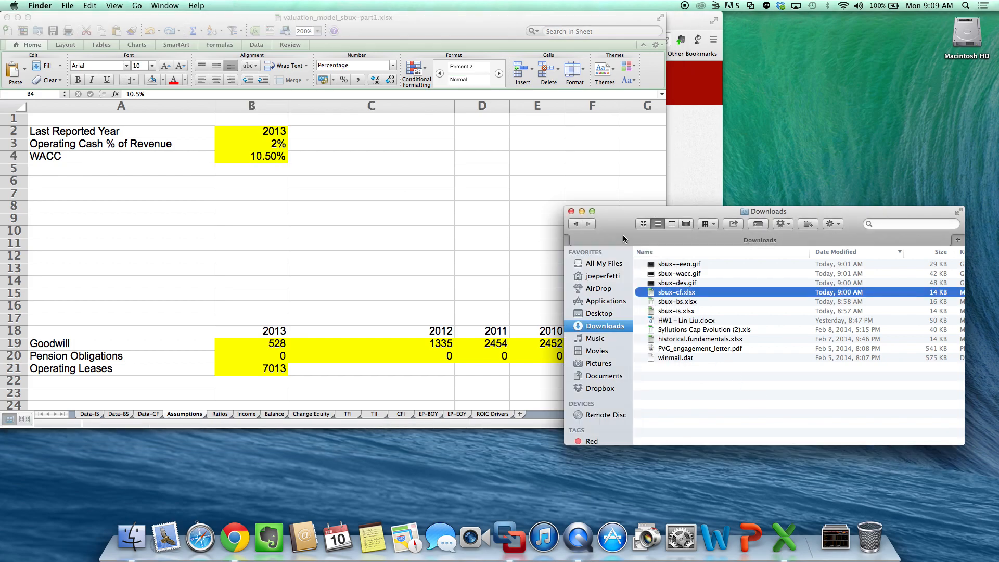
double_click(679, 275)
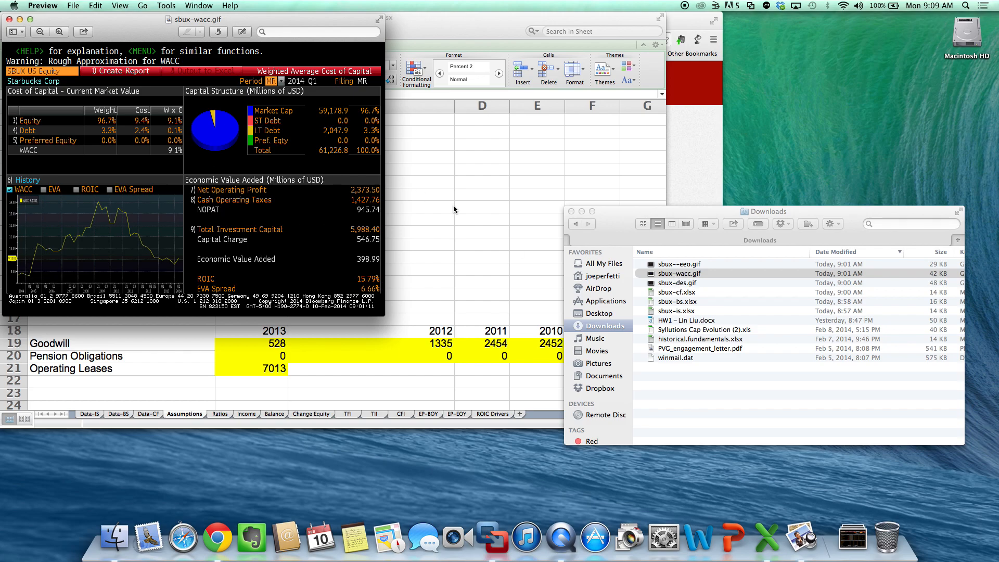
left_click(492, 208)
type("9.1")
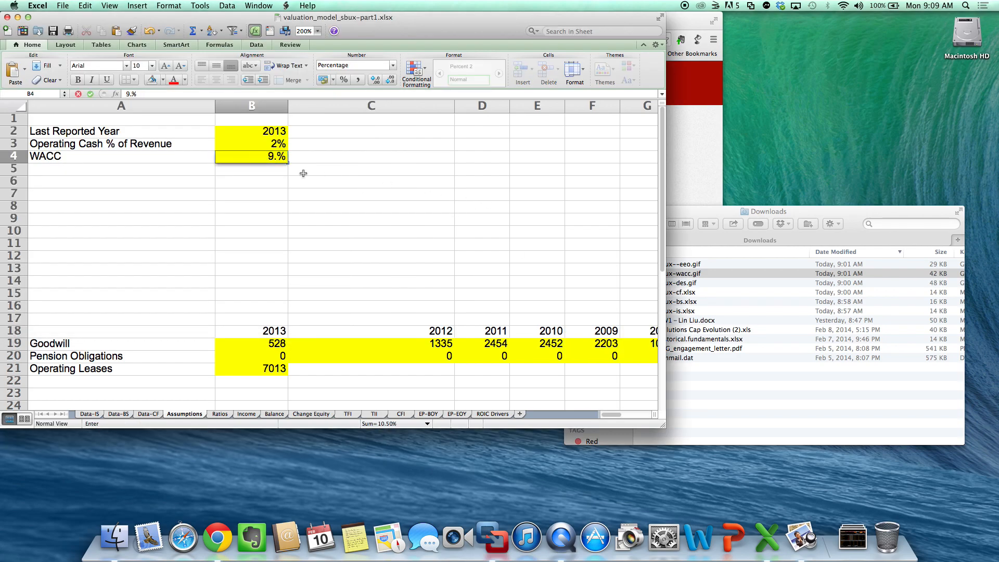
key("Return")
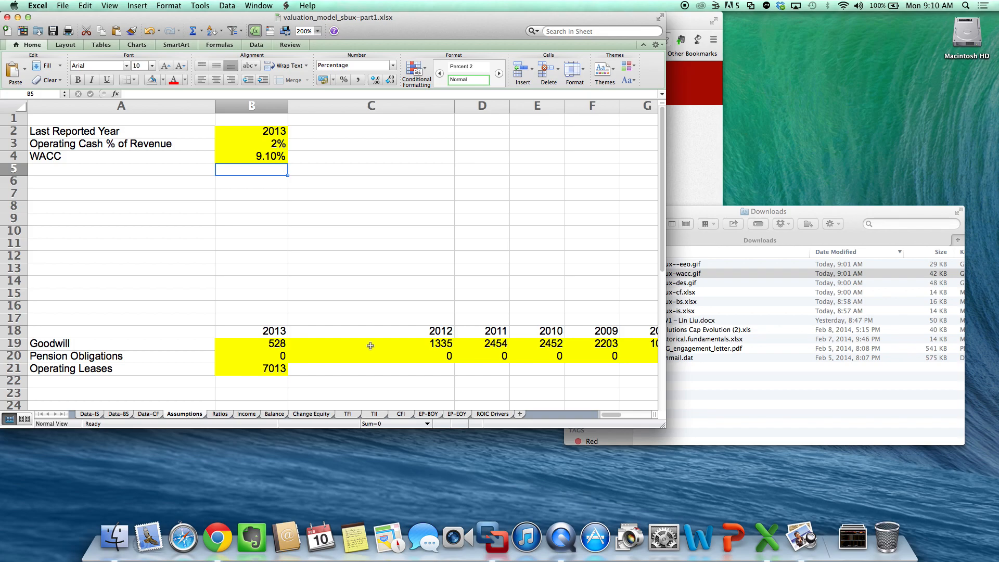
- Show the Ratios sheet, enlarge the workbook window and set the sheet's zoom to 200%
left_click(226, 416)
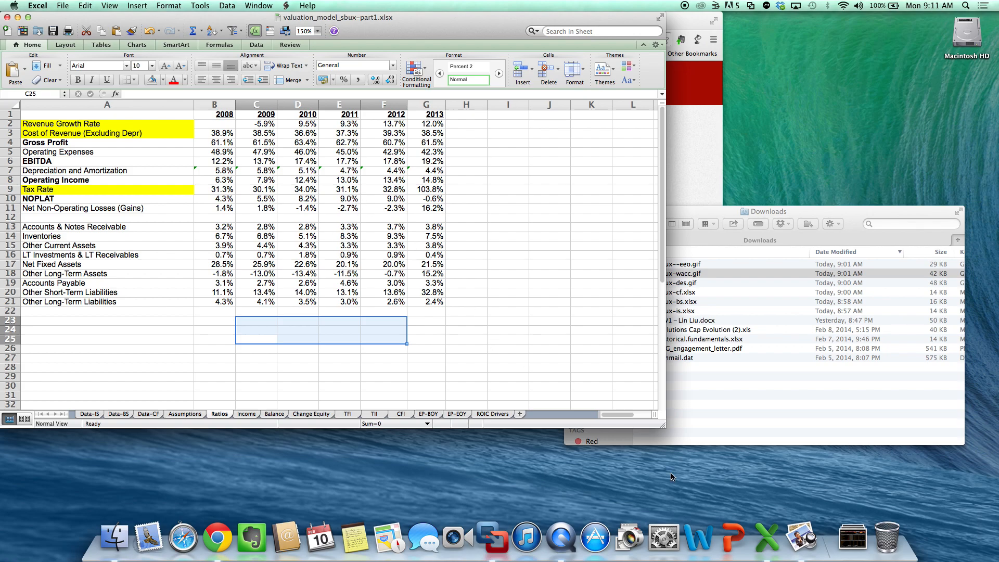
left_click_drag(664, 427, 828, 497)
left_click(318, 31)
left_click(315, 48)
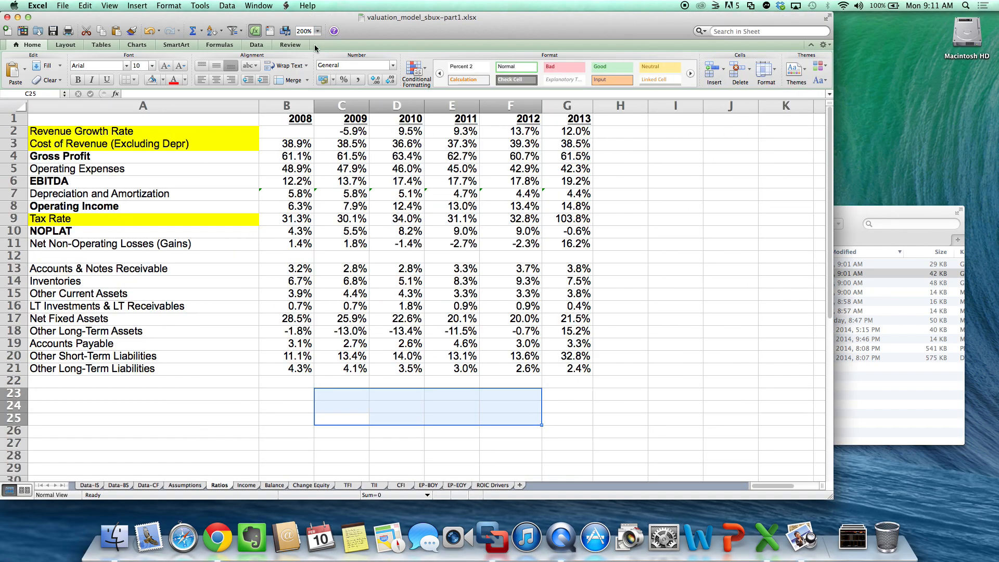
- Add a new year heading in H1 of the Ratios sheet with the formula =G1+1
left_click(626, 123)
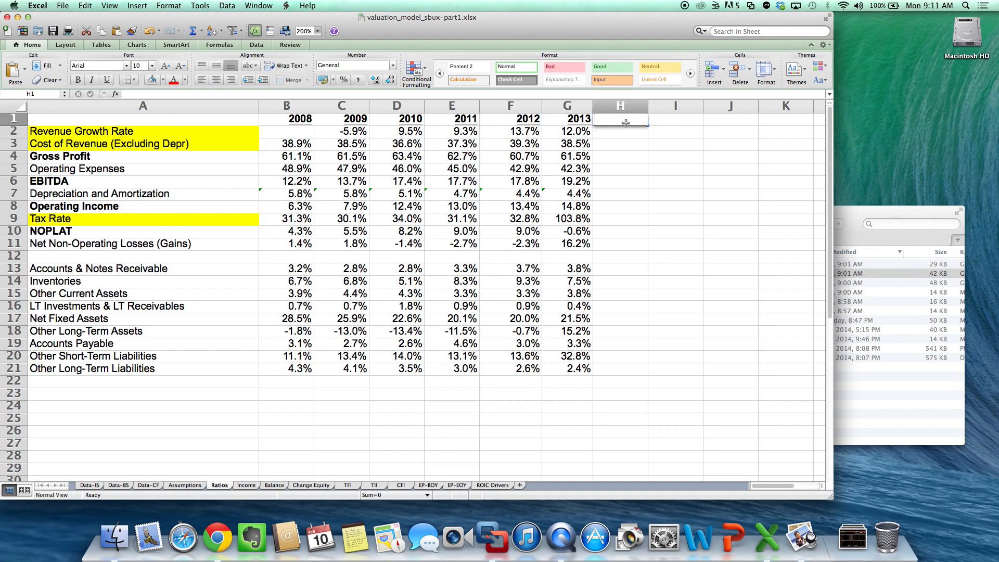
type("=")
key("Left")
type("+")
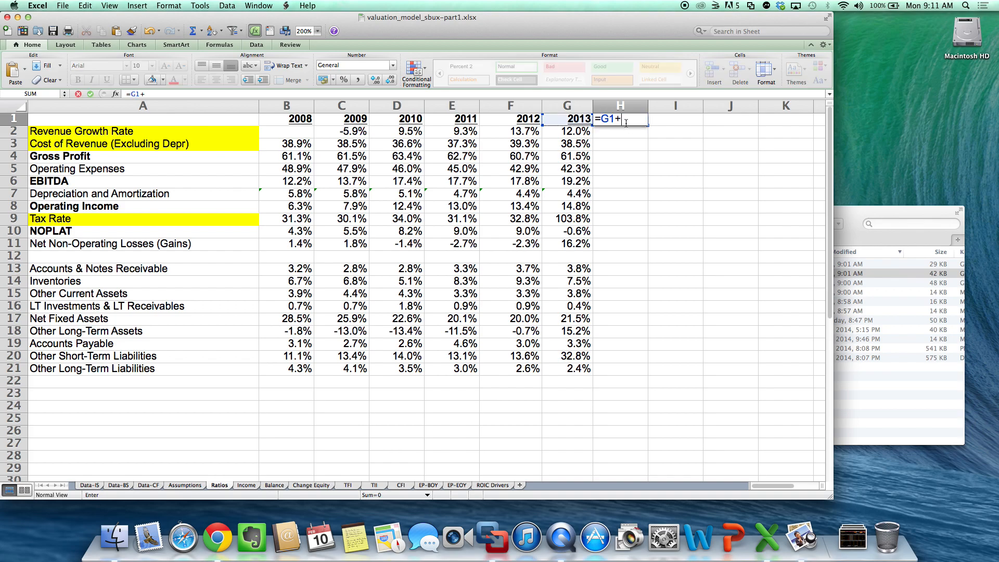
type("1")
key("Return")
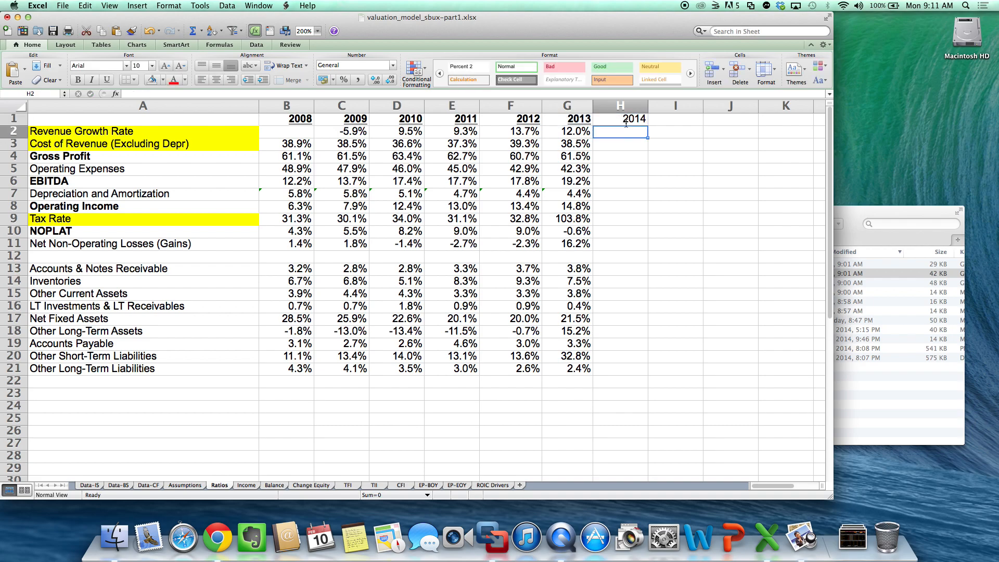
- Format the year heading in H1 as bold and underlined
left_click(626, 123)
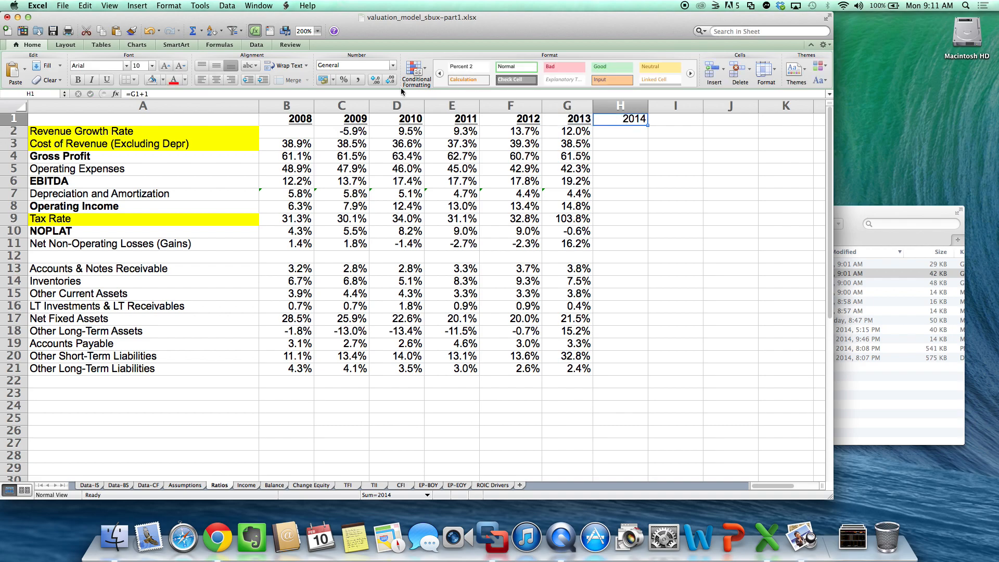
key("super+b")
key("super+u")
left_click(266, 273)
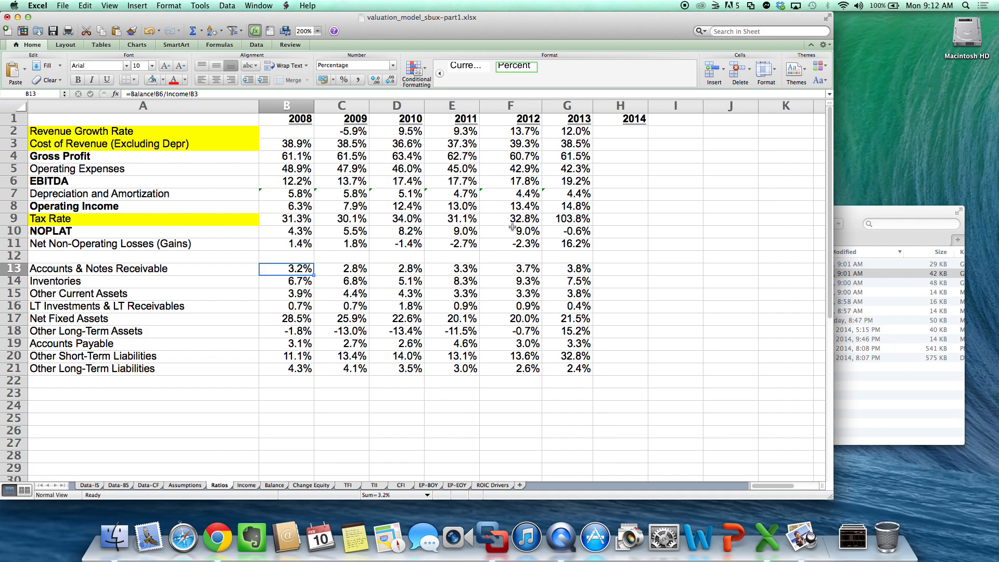
- Carry the 2013 revenue growth rate into the 2014 column by entering =G2 in H2
left_click(575, 131)
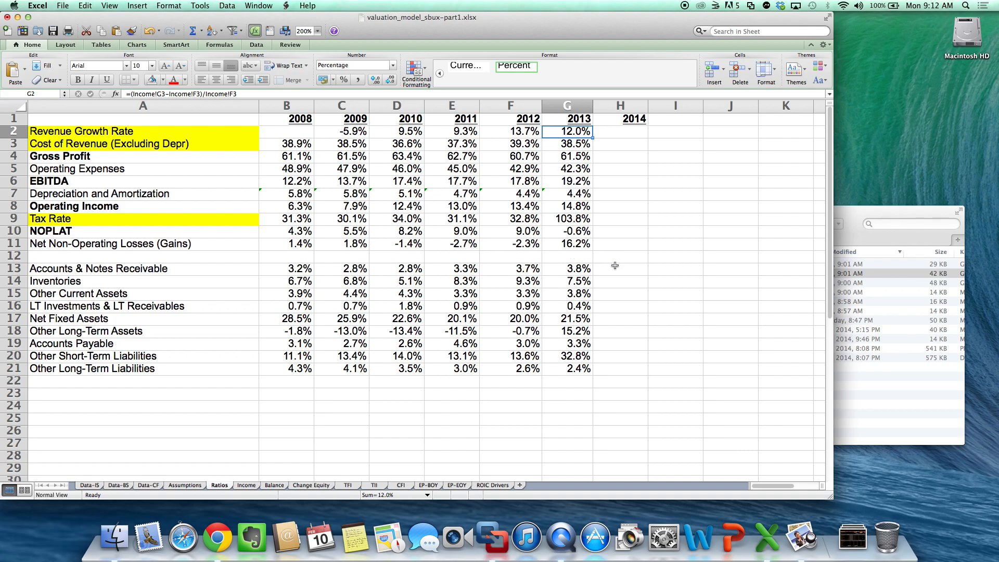
left_click(631, 130)
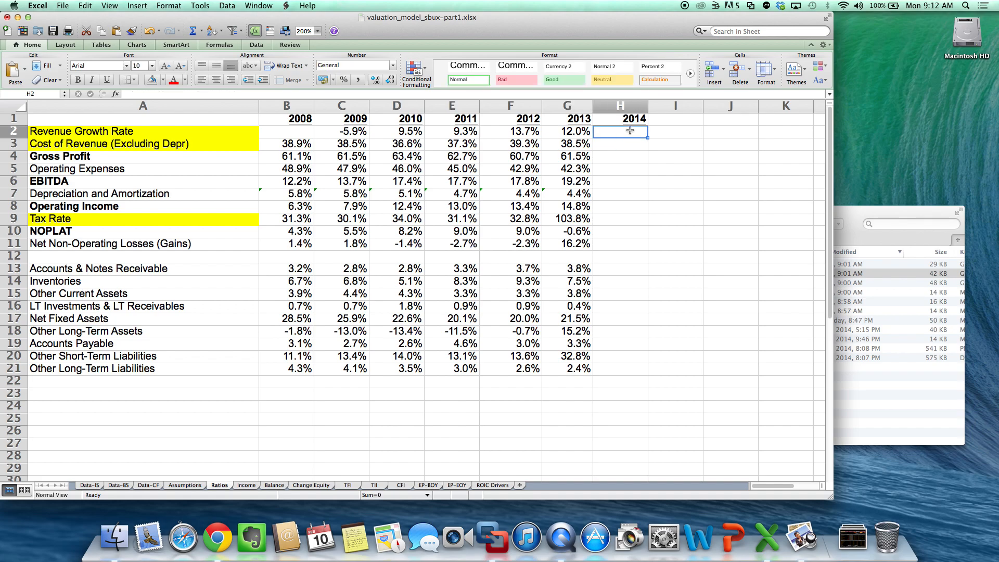
type("=")
key("Left")
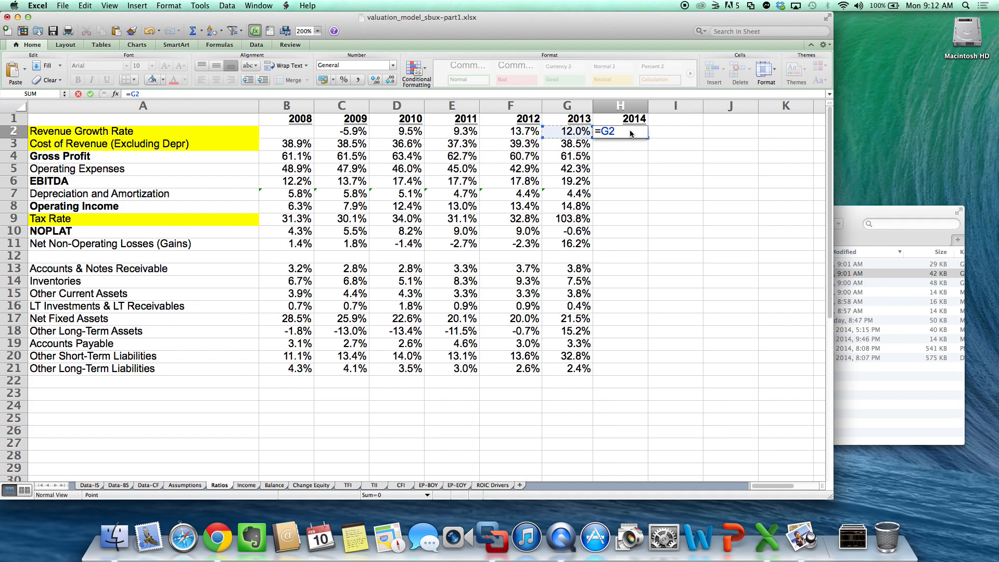
key("Return")
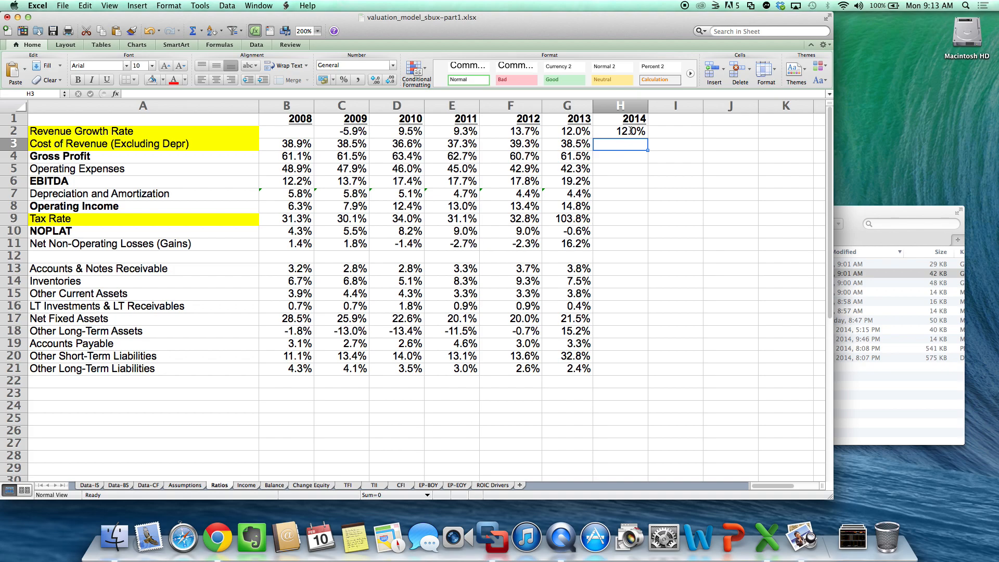
- Fill the 2014 revenue growth rate cell H2 with standard yellow to mark it as an assumption
left_click(631, 131)
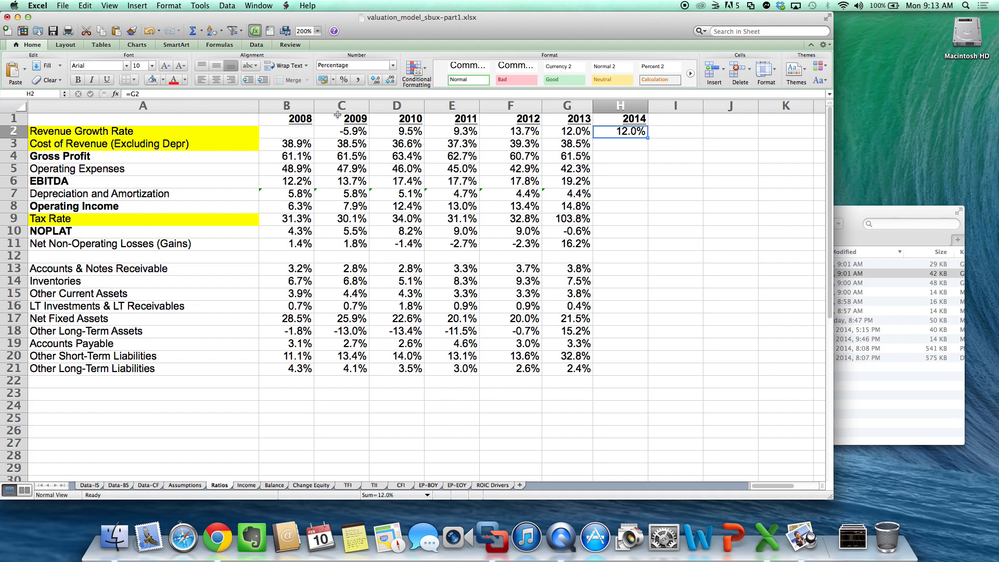
left_click(163, 79)
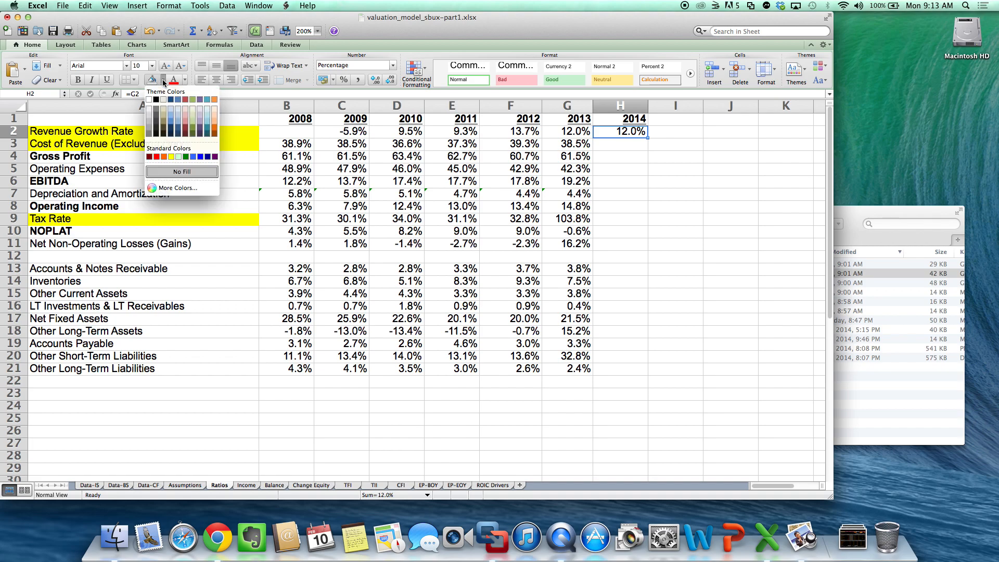
left_click(171, 157)
left_click(399, 220)
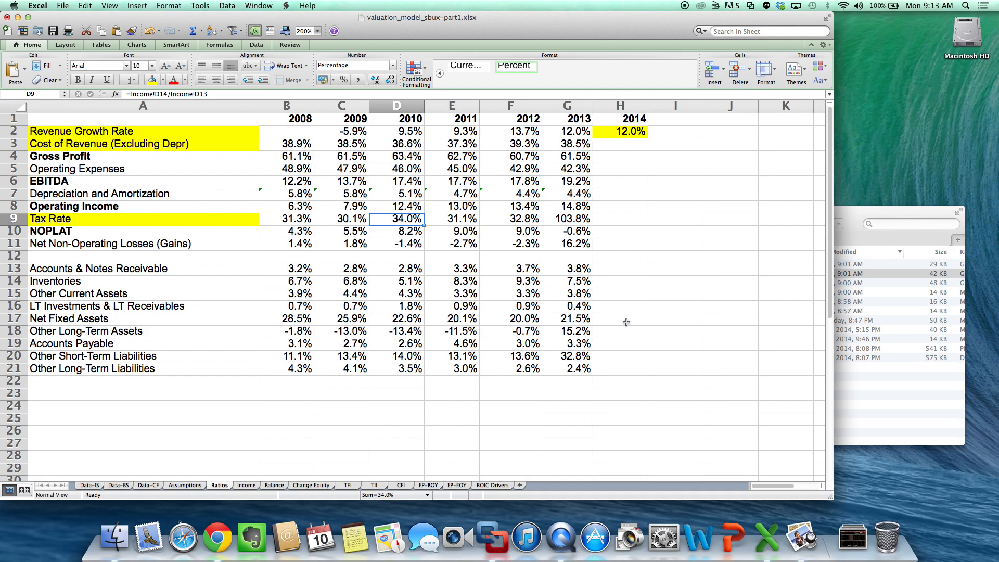
- Carry the 2013 cost of revenue ratio into the 2014 column with =G3 in H3 and fill the cell yellow
left_click(639, 148)
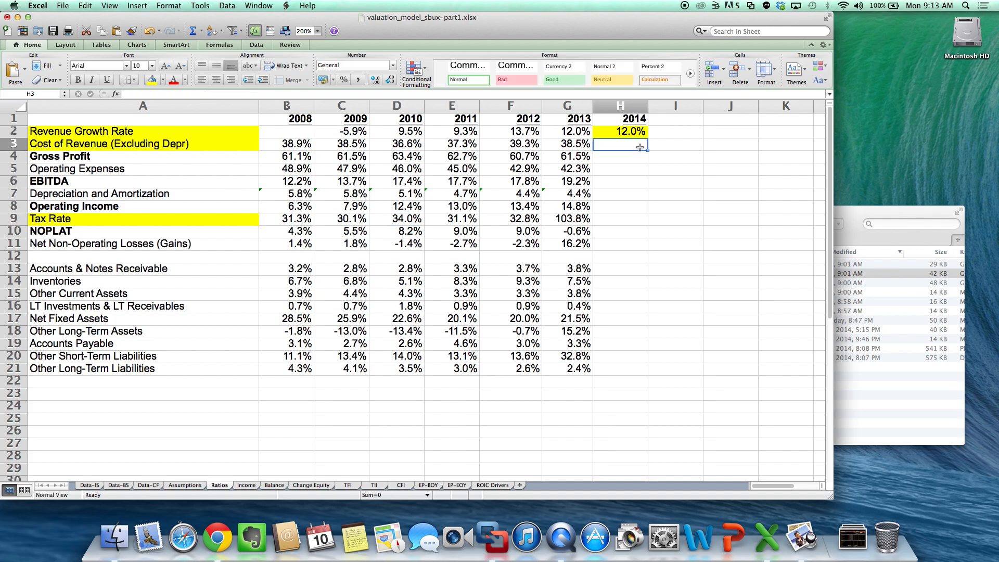
type("=")
key("Left")
key("Return")
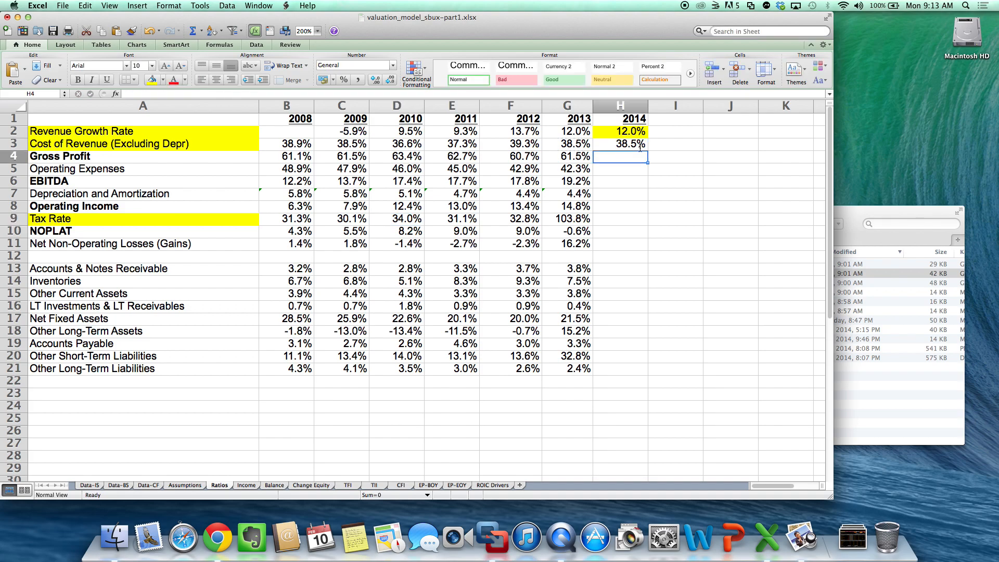
left_click(640, 147)
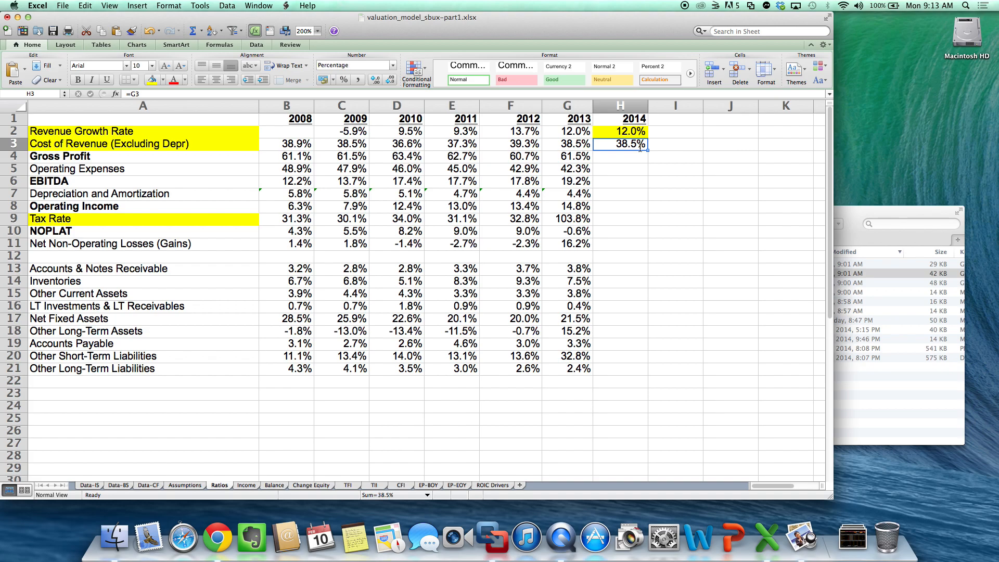
left_click(151, 82)
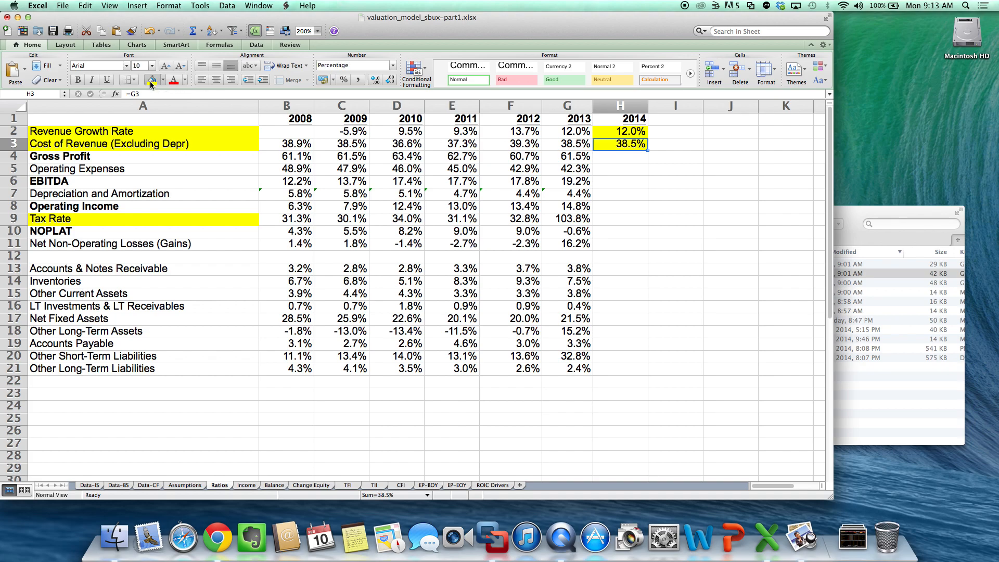
- Carry the 2013 operating expenses ratio into H5 with =G5 and fill the cell yellow
left_click(628, 173)
type("=G5")
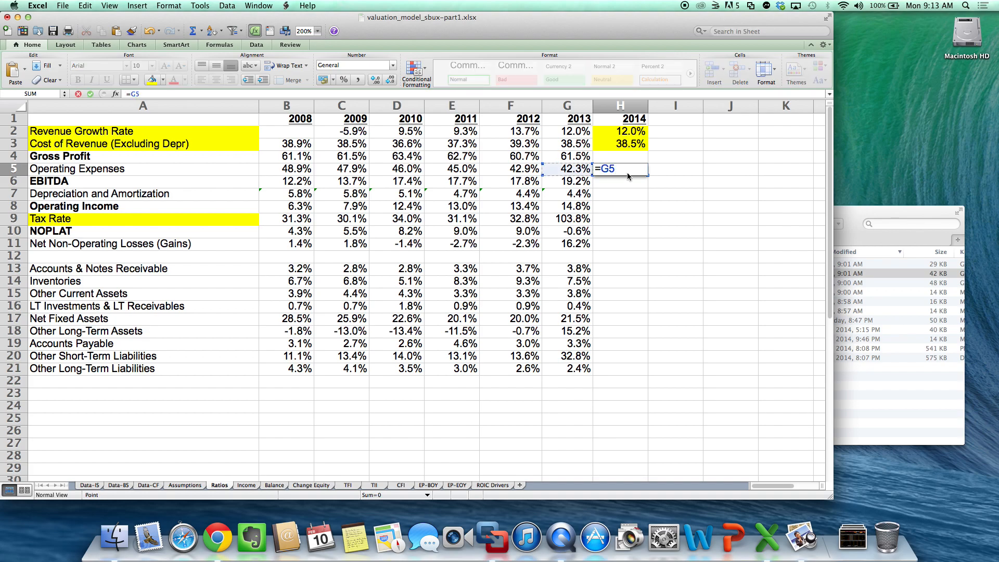
key("Return")
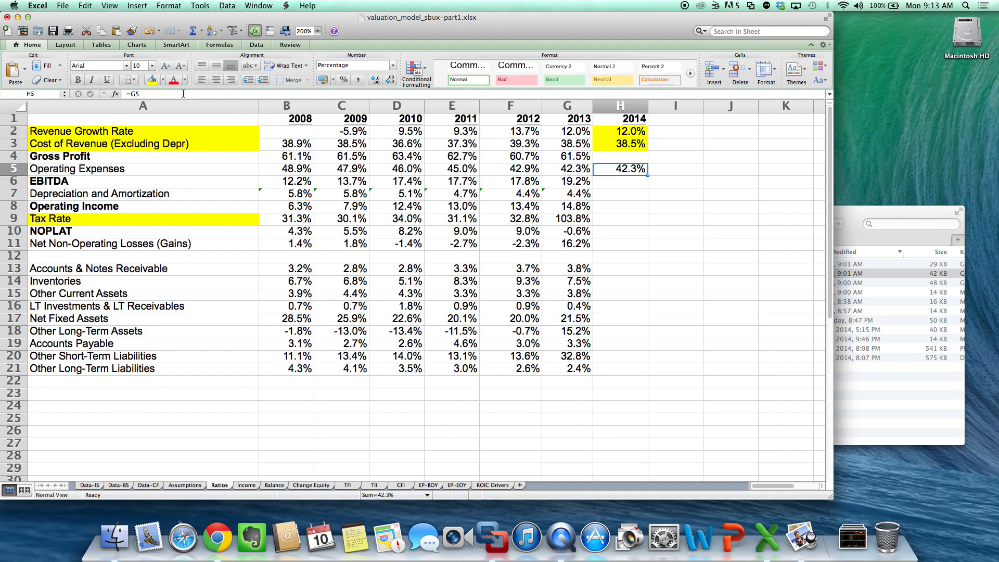
left_click(152, 80)
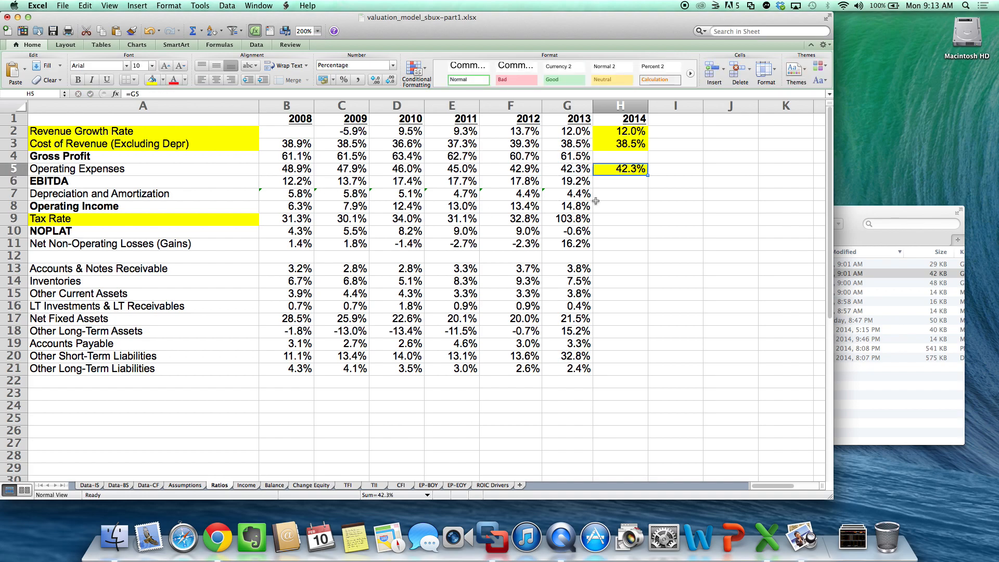
- Carry the 2013 depreciation and amortization ratio into H7 with =G7 and fill the cell yellow
left_click(621, 195)
type("=")
key("Left")
key("Return")
key("Up")
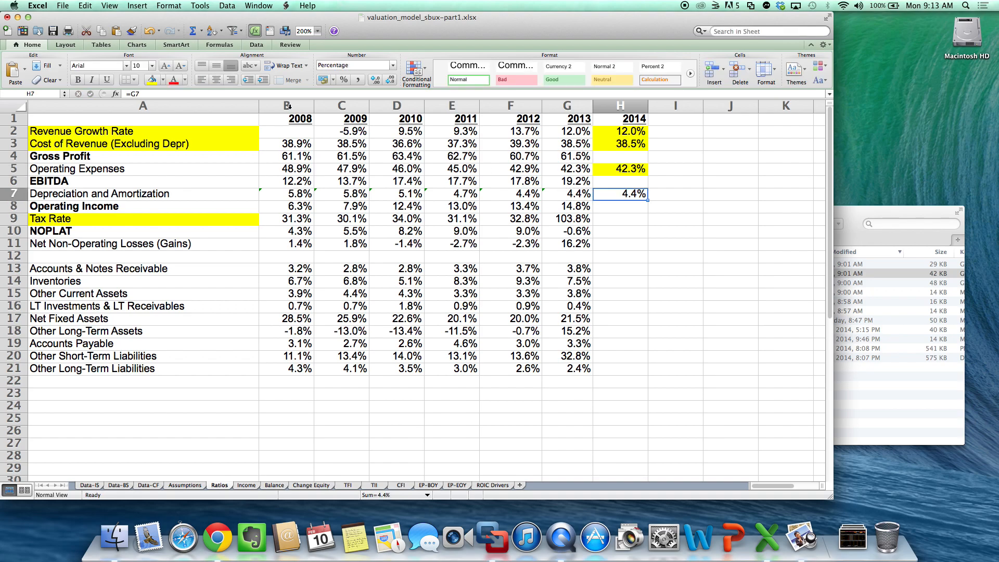
left_click(152, 80)
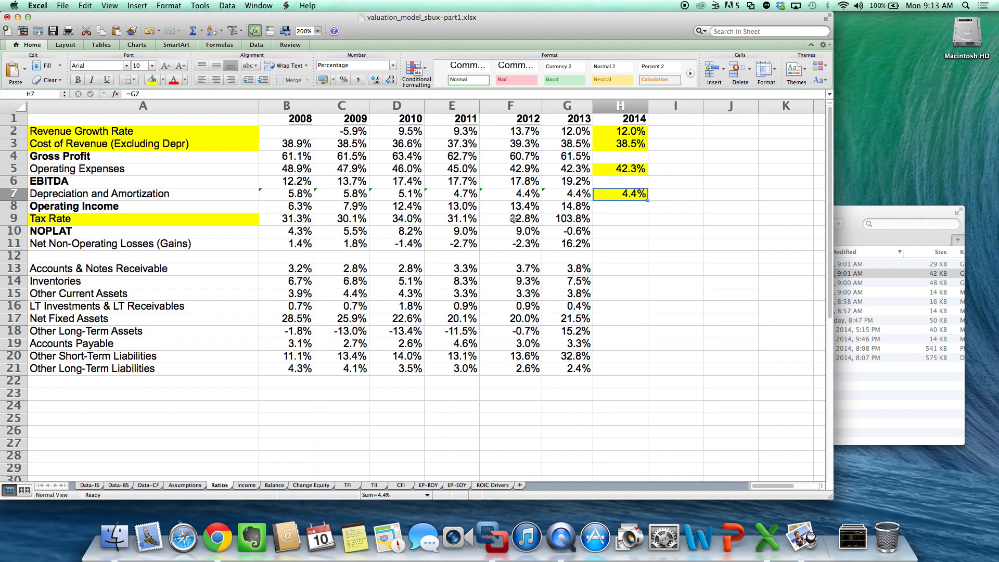
- Try to average the 2008 to 2012 tax rates in H9 with the formula =AVERAGE(B9+B9:F9)
left_click(636, 217)
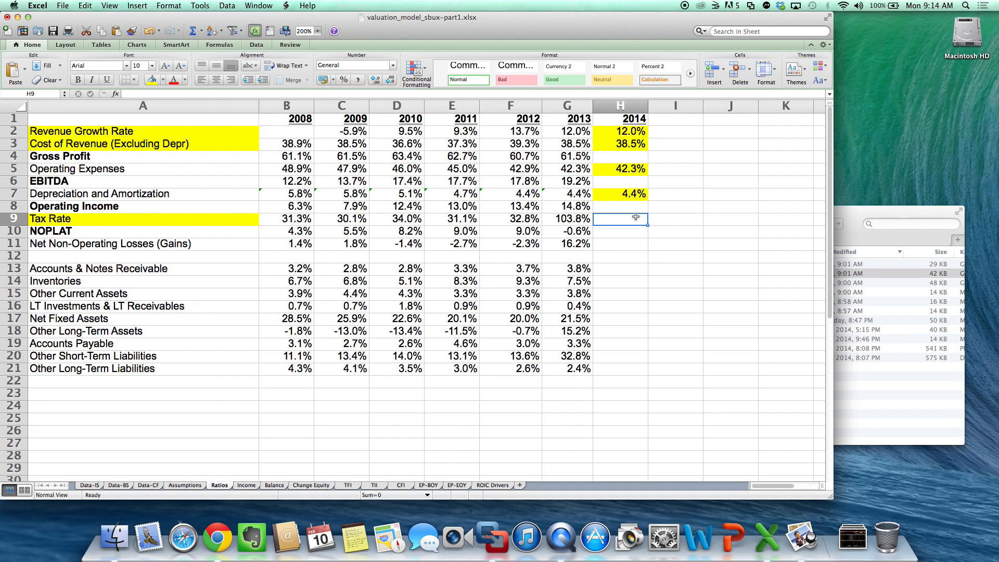
left_click(201, 31)
left_click(204, 53)
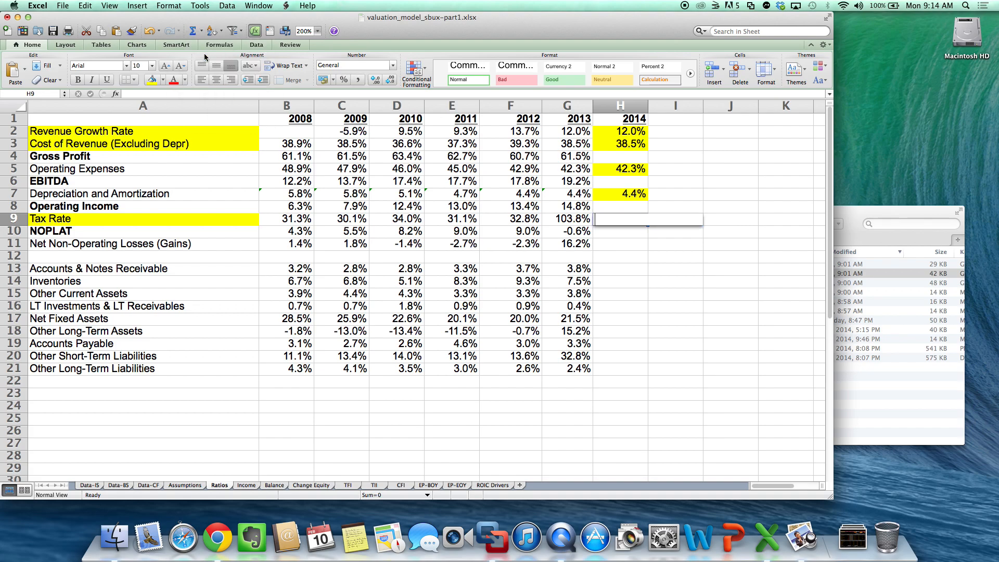
left_click(301, 219)
left_click_drag(302, 219, 521, 225)
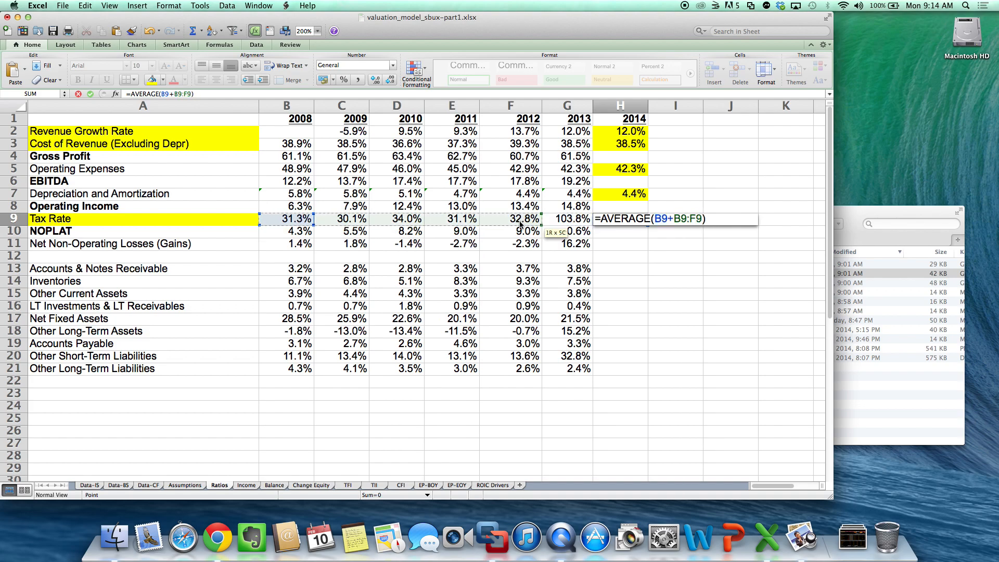
key("Return")
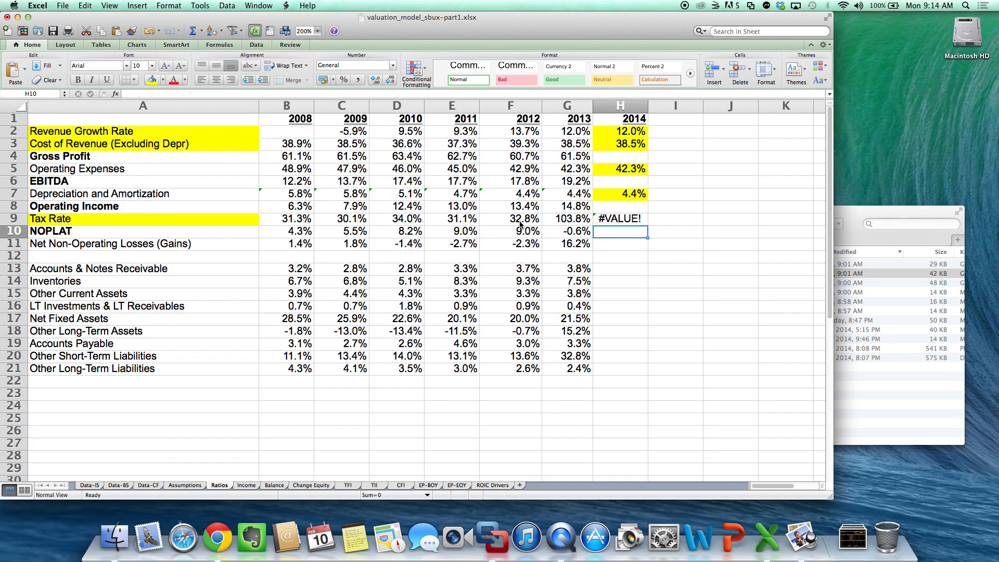
- Set the 2014 tax rate in H9 to the 2008–2012 average with =AVERAGE(B9:F9) and fill the cell yellow
left_click(597, 219)
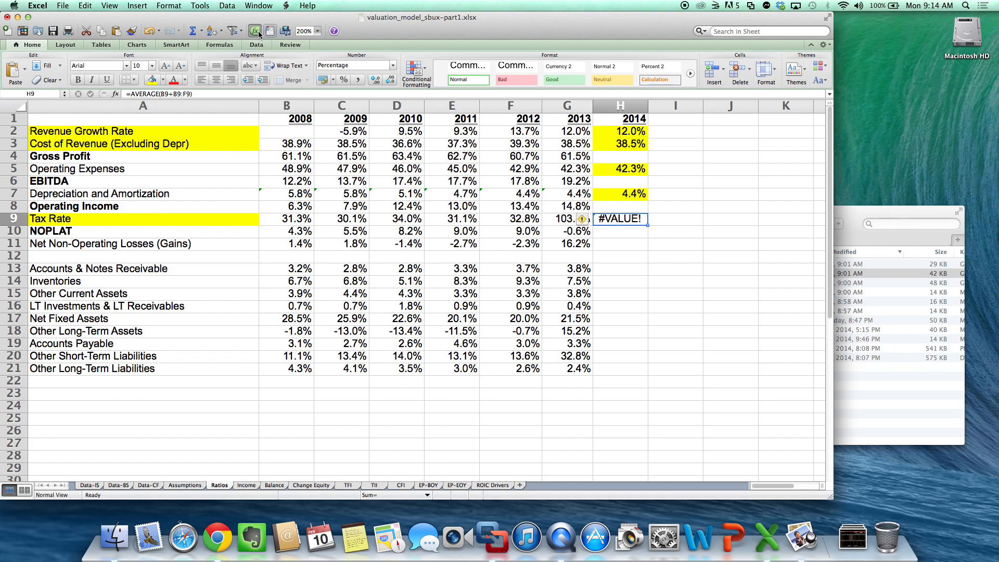
left_click(201, 31)
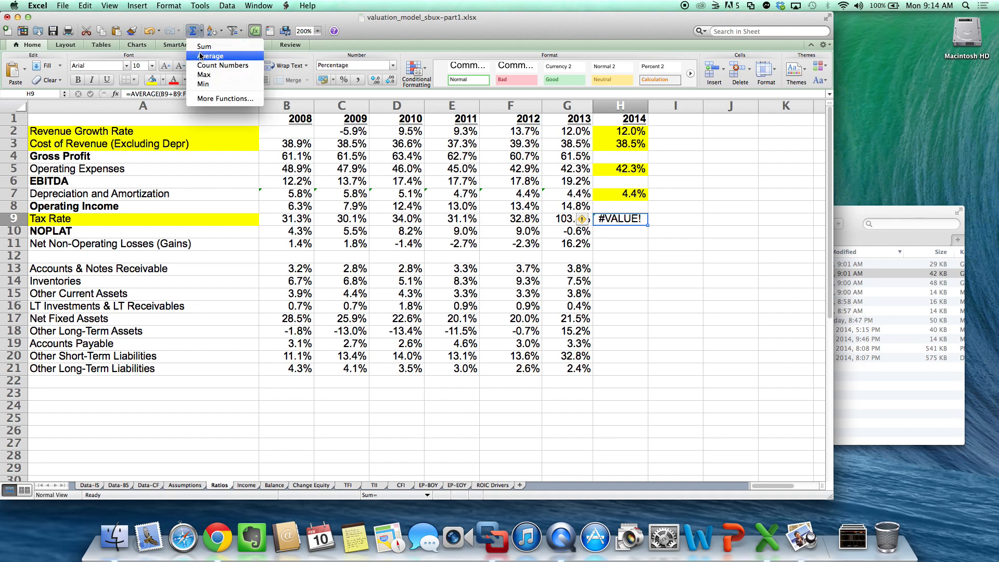
left_click(205, 50)
left_click_drag(304, 220, 498, 219)
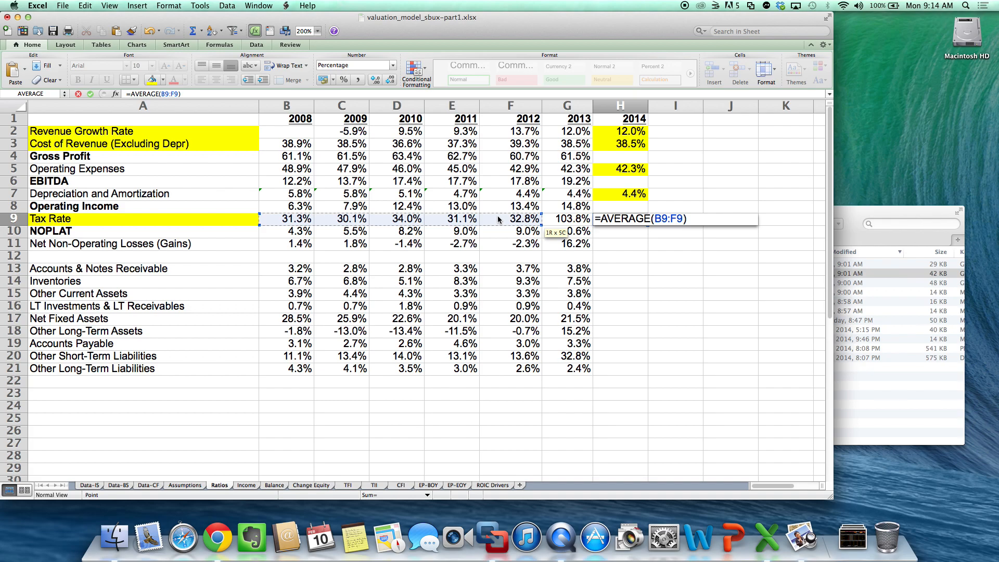
key("Return")
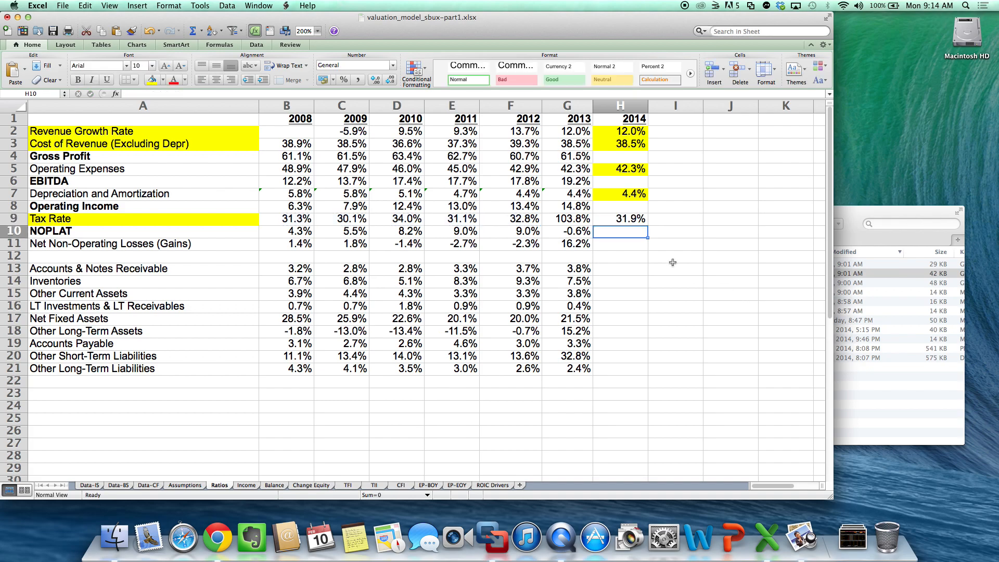
left_click(636, 219)
left_click(151, 81)
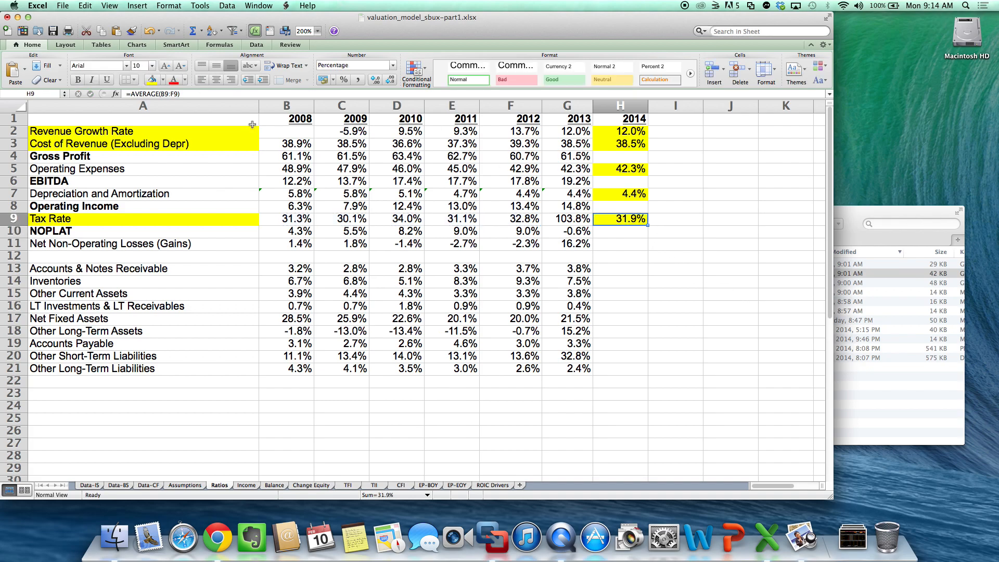
left_click(300, 148)
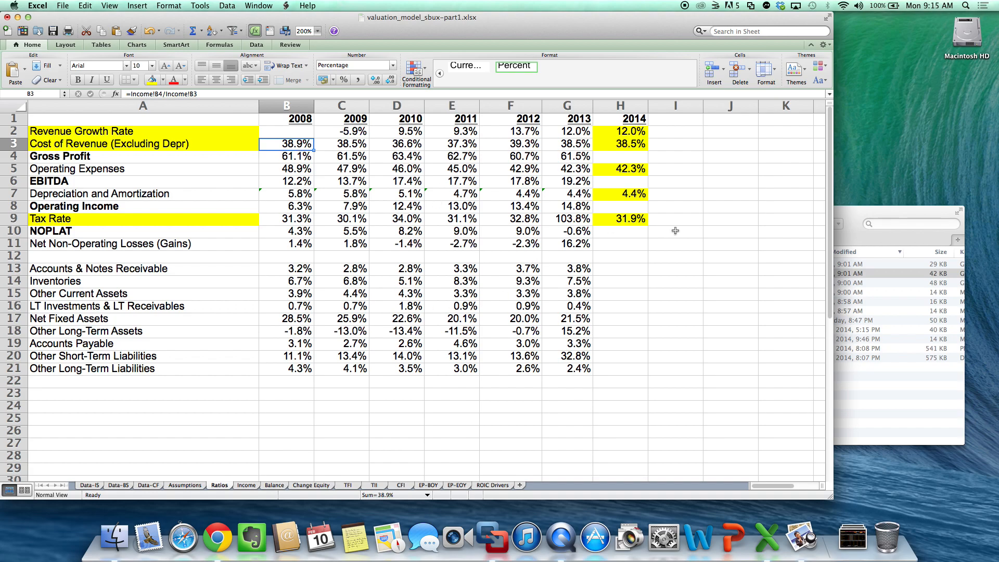
- Copy the 2014 tax rate's average formula and yellow fill from H9 to H11 for net non-operating losses
left_click(631, 242)
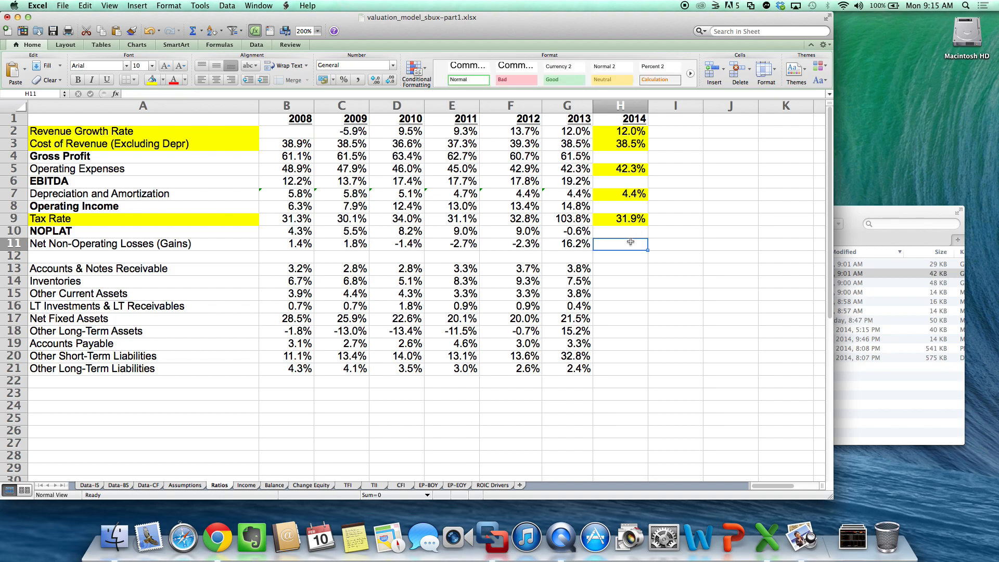
key("Up")
key("Up")
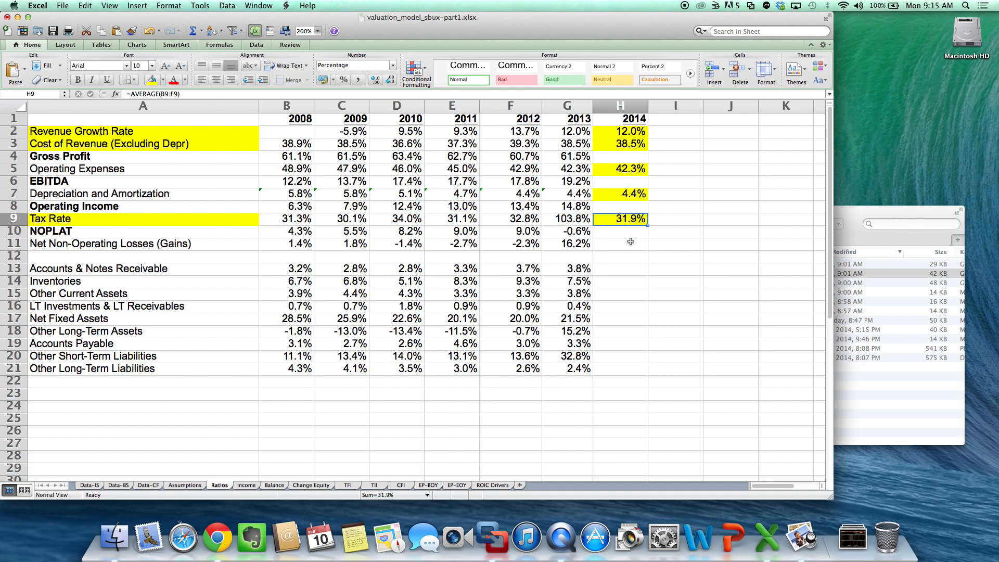
key("cmd+c")
key("Down")
key("Down")
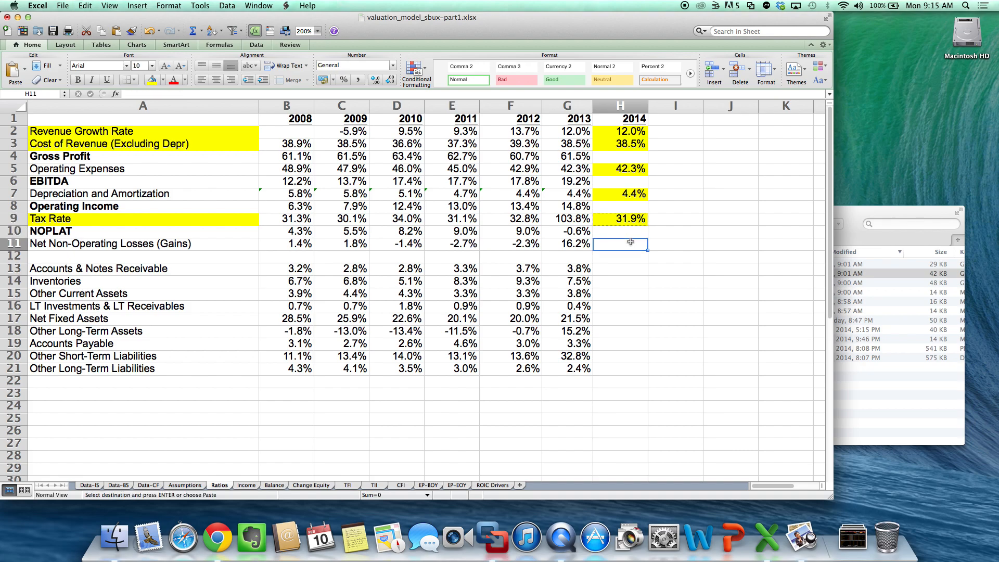
key("cmd+v")
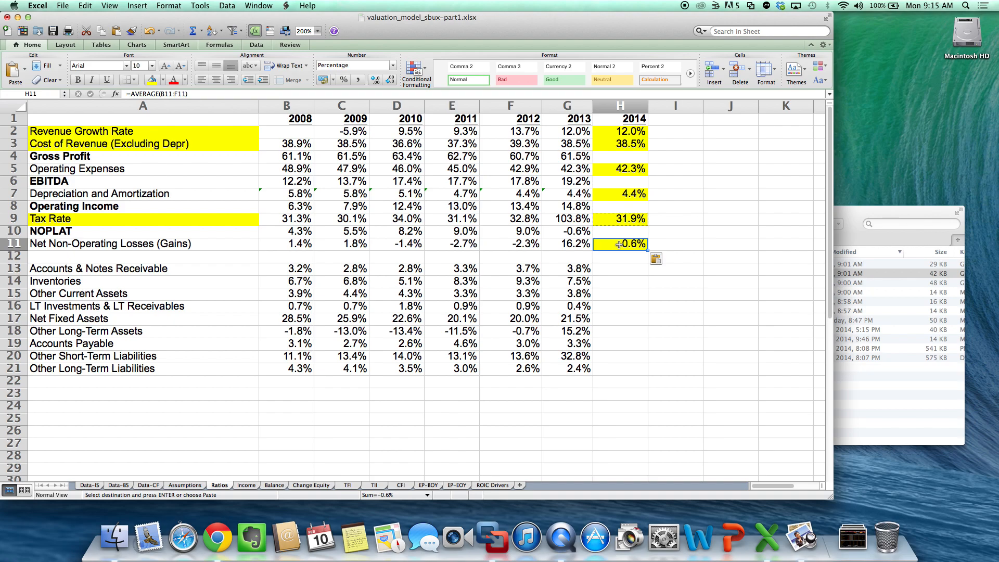
left_click(694, 215)
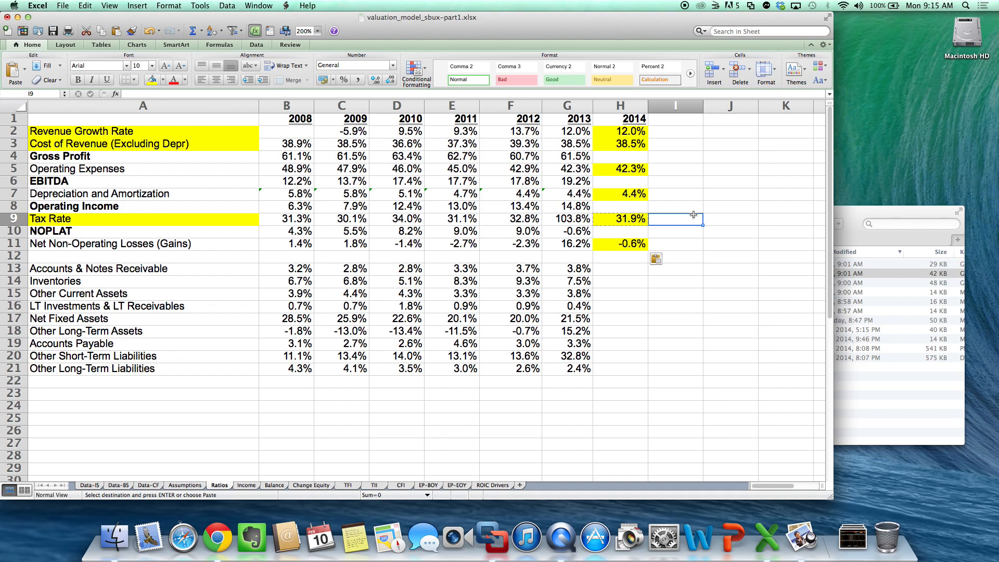
left_click(625, 241)
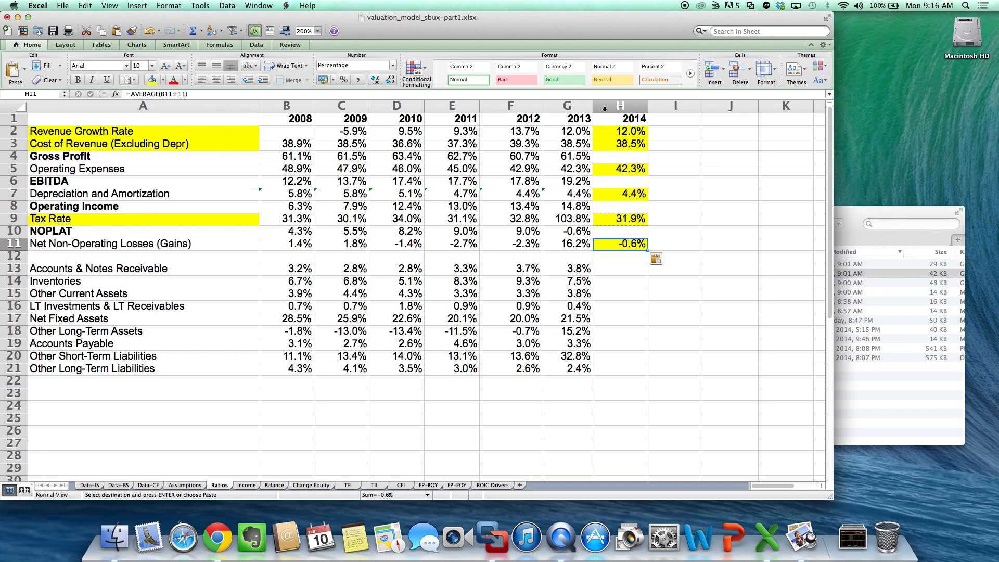
- Calculate the 2014 gross profit ratio in H4 with the formula =1-H3
left_click(618, 155)
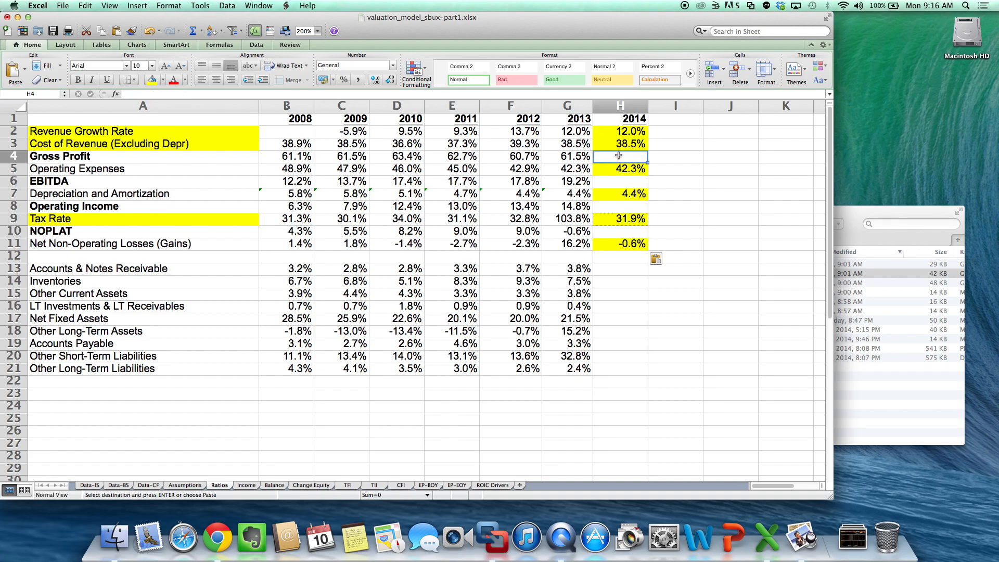
type("=1")
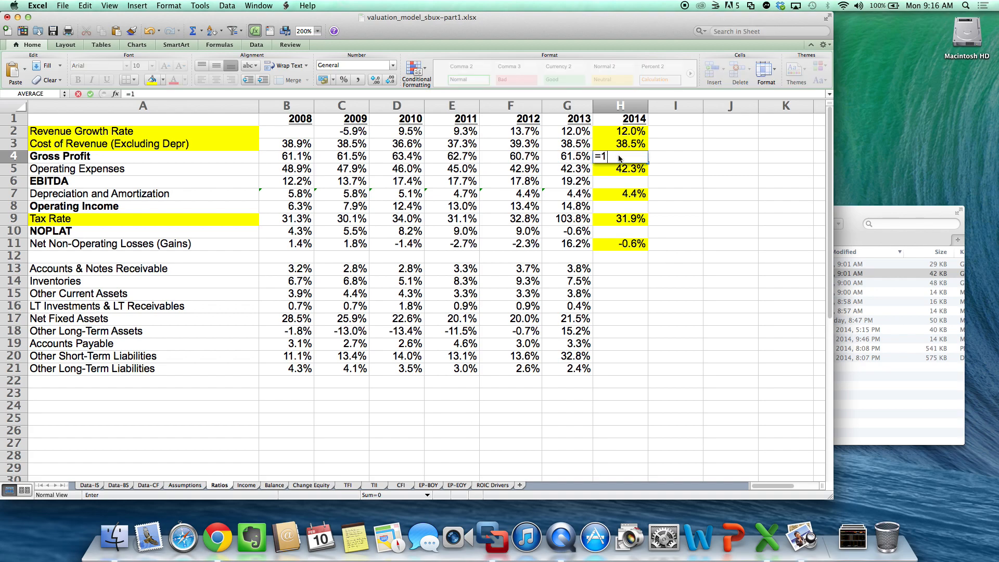
type("-")
left_click(621, 145)
key("Return")
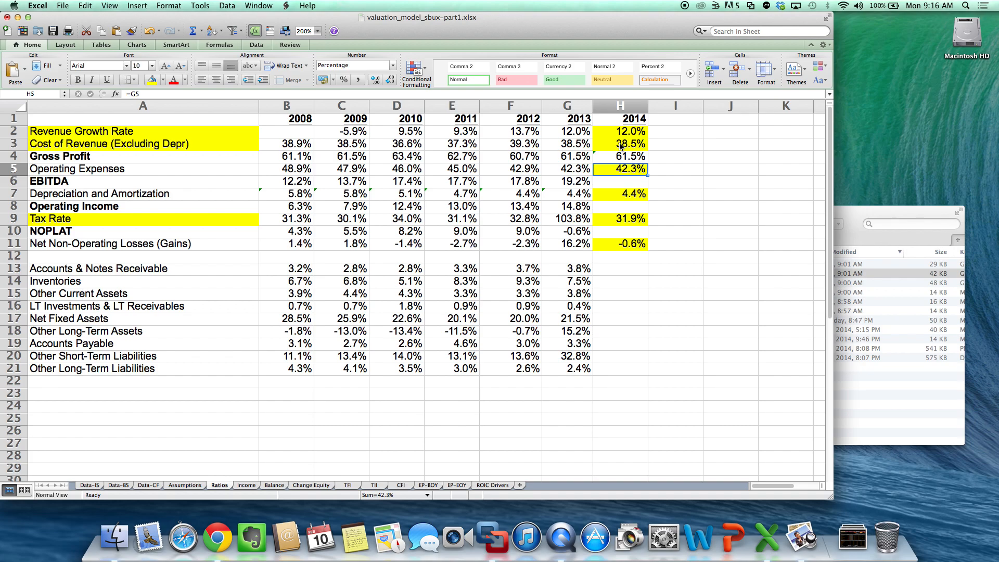
- Calculate the 2014 EBITDA ratio in H6 as gross profit less operating expenses with =H4-H5
left_click(619, 183)
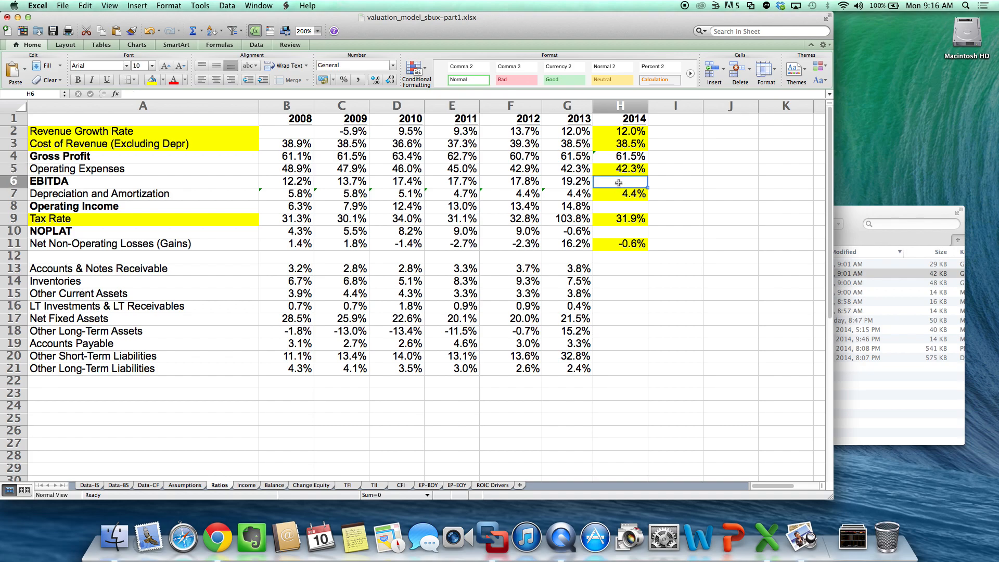
type("=")
key("Up")
key("Up")
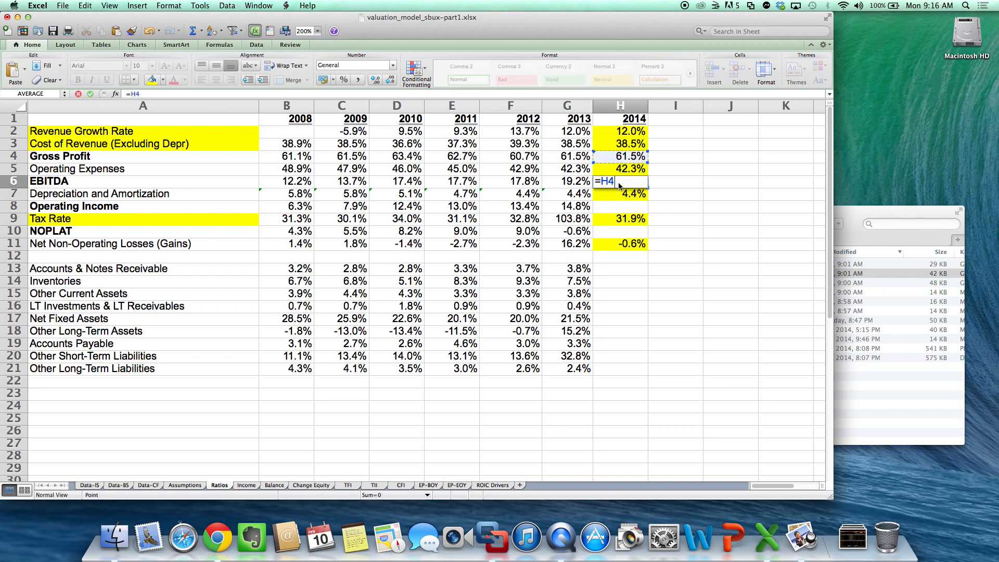
type("-")
key("Up")
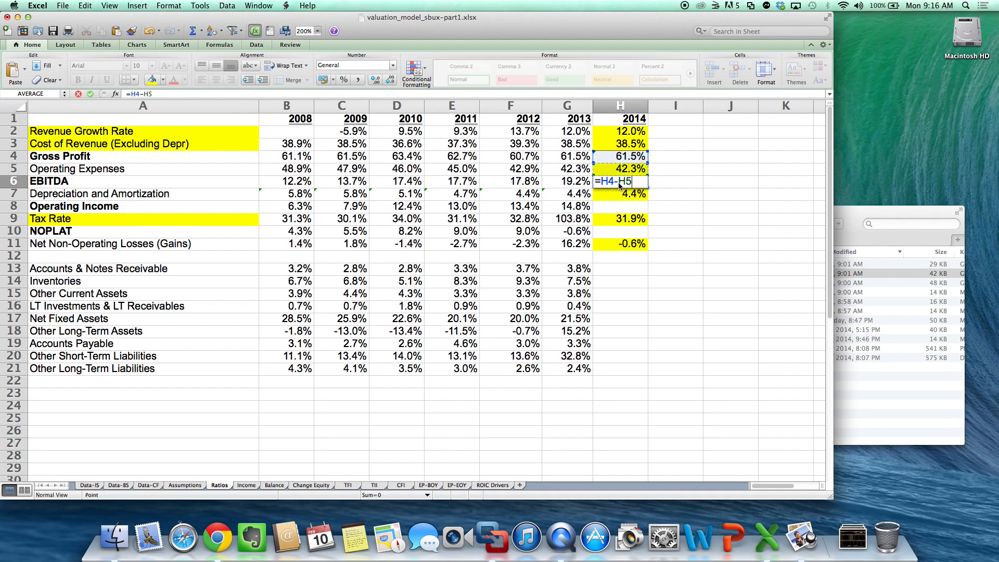
key("Return")
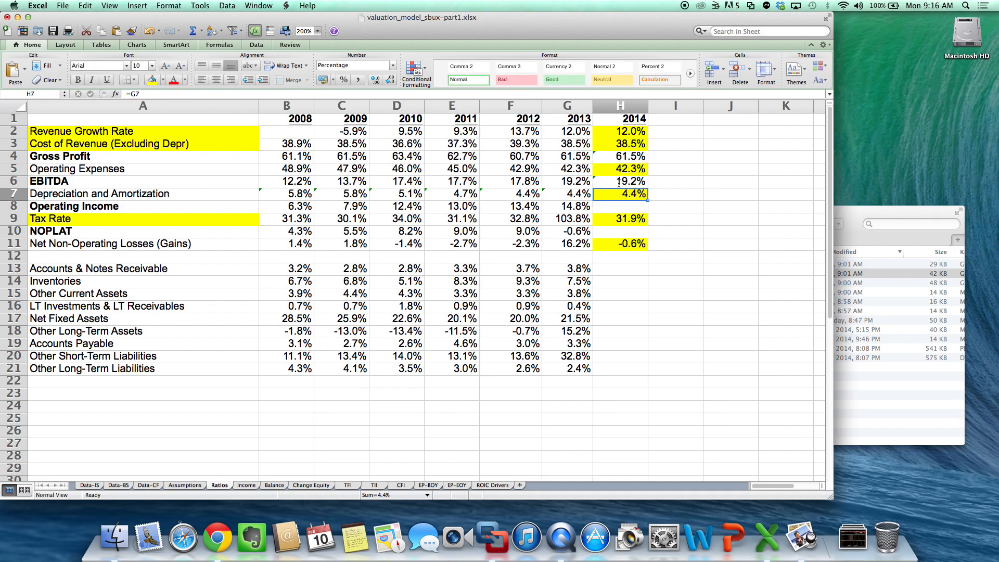
- Calculate the 2014 operating income ratio in H8 as EBITDA less depreciation and amortization with =H6-H7
key("Down")
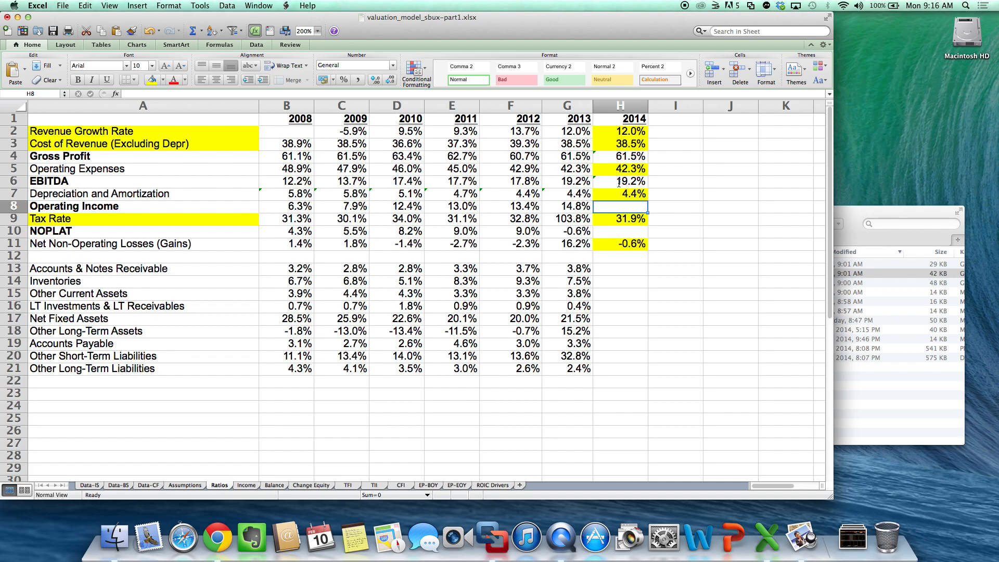
type("=")
key("Up")
key("Up")
type("-")
key("Up")
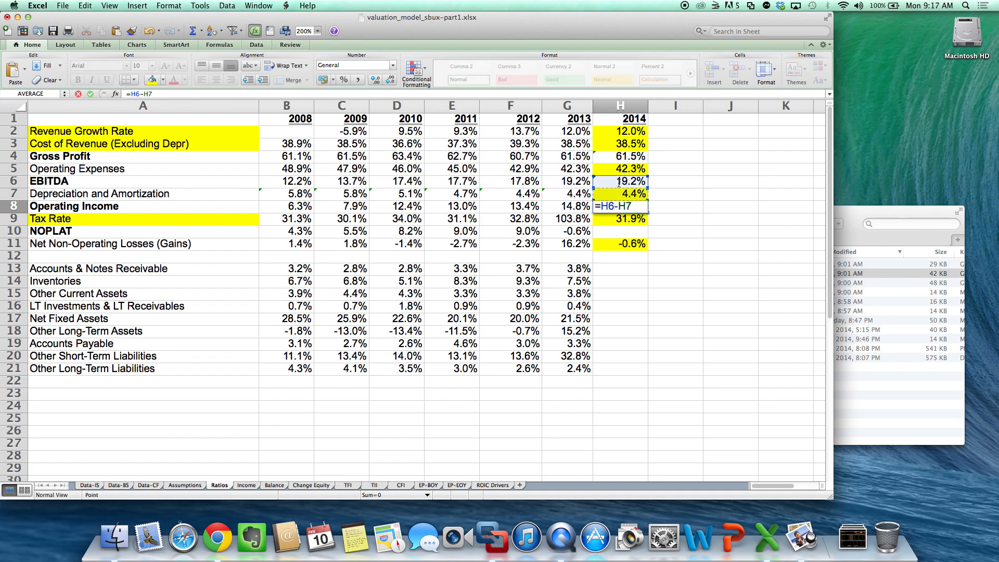
key("Return")
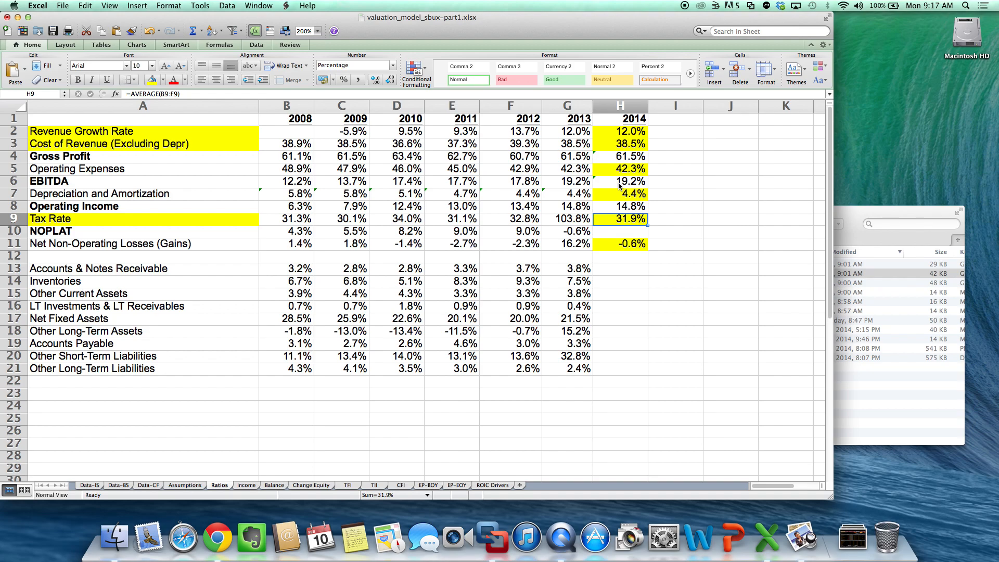
- Calculate the 2014 NOPLAT ratio in H10 with =H8*(1-H9) and save the workbook
key("Down")
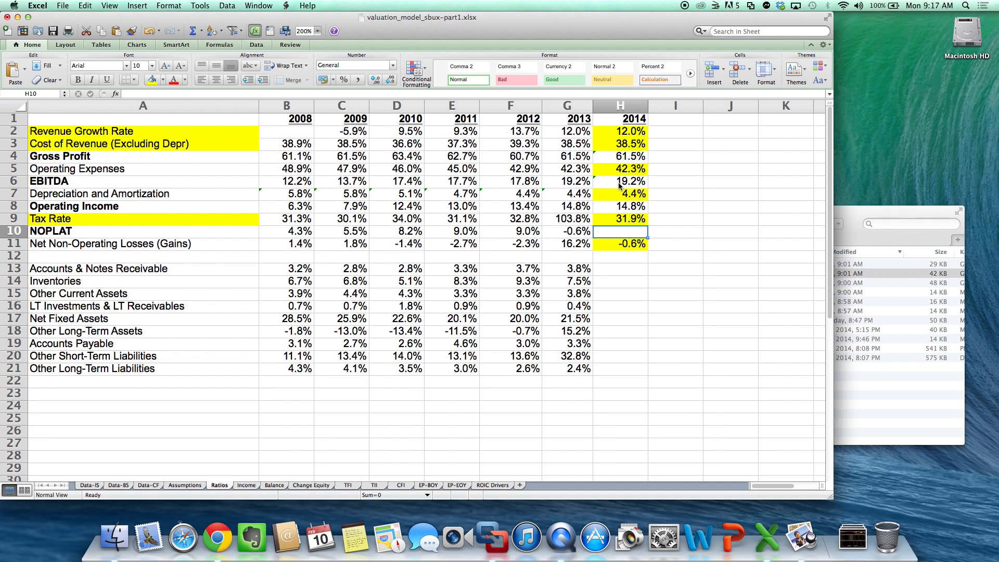
type("=")
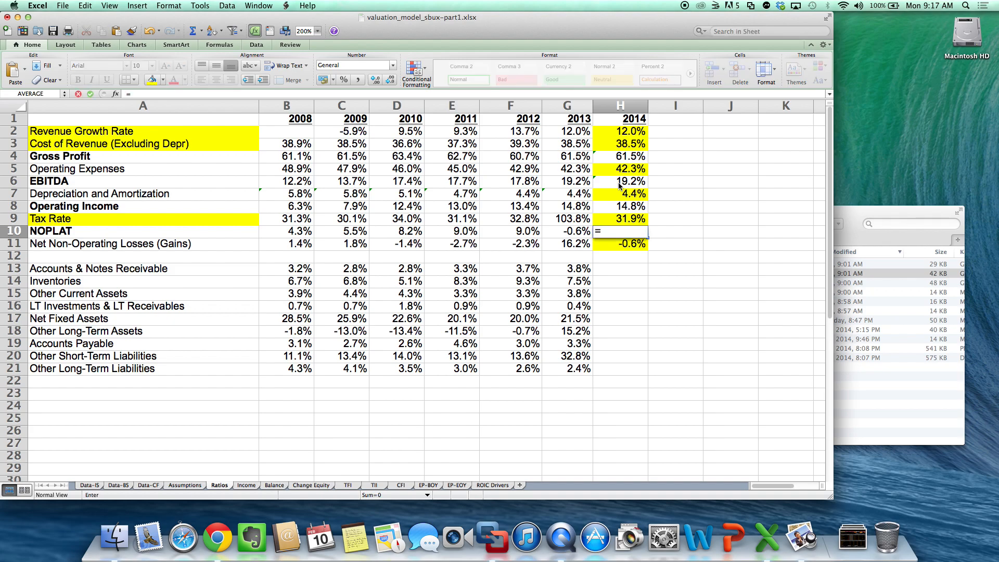
key("Up")
key("Up")
type("*(")
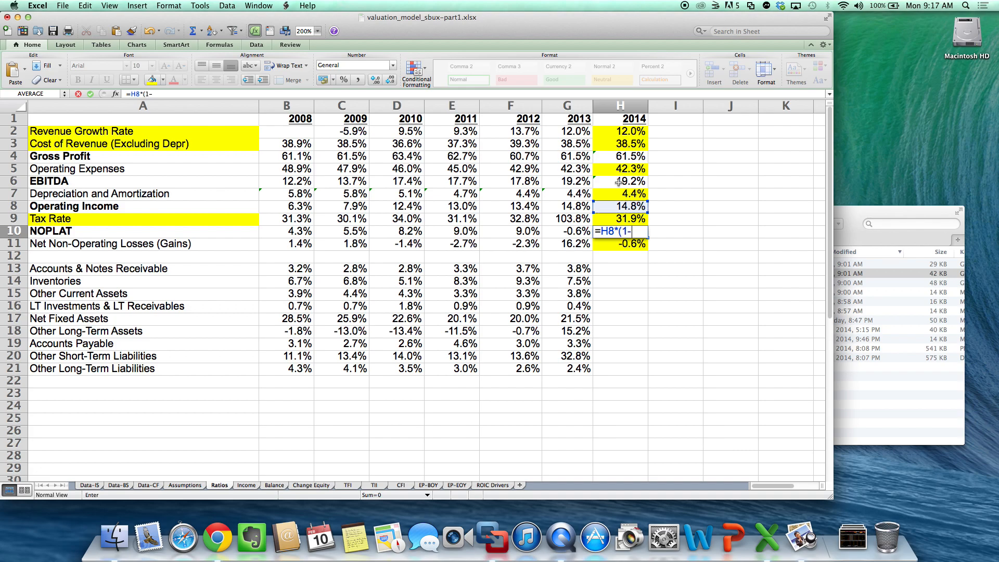
type("1-")
left_click(626, 220)
type(")")
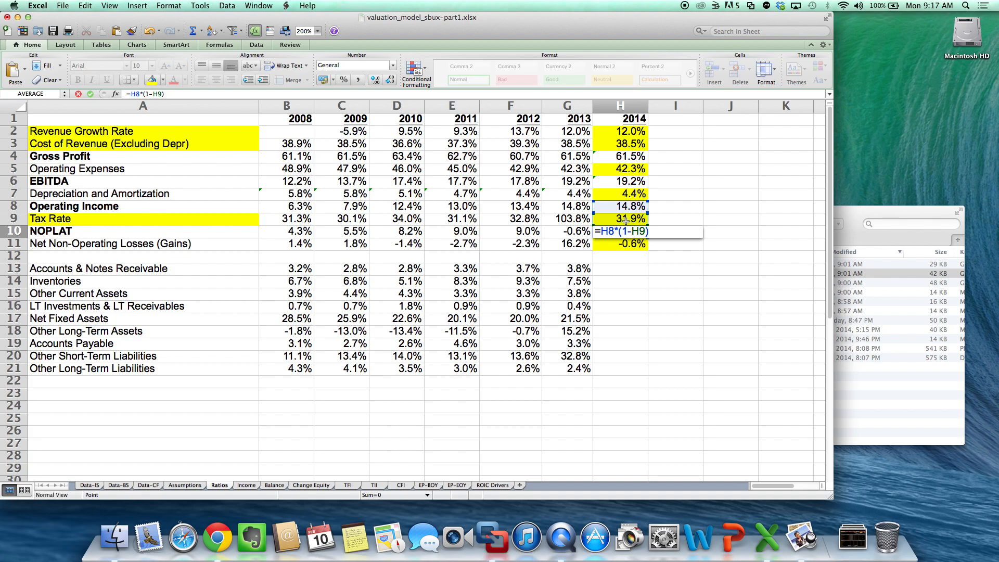
key("Return")
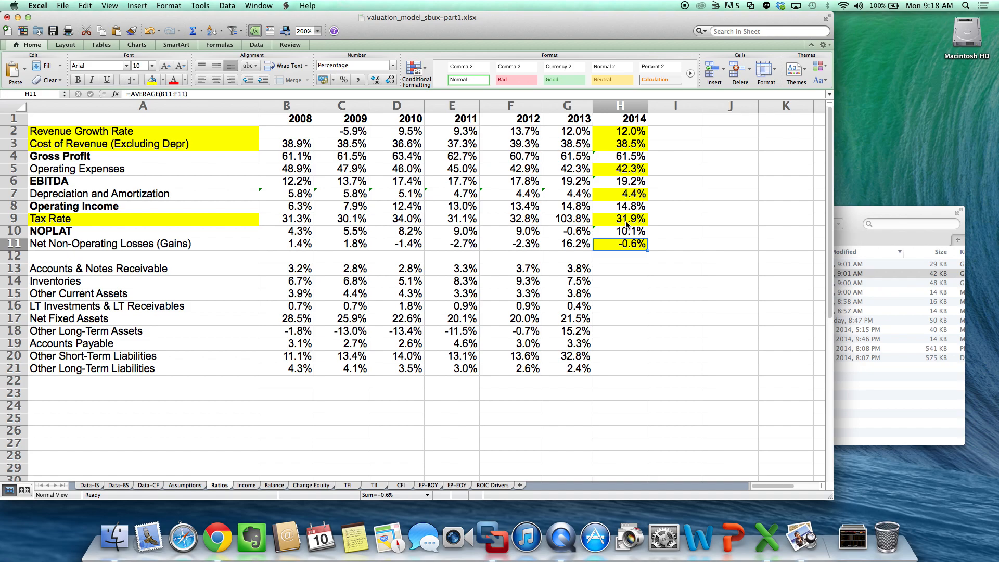
key("super+s")
- Label the column after 2013 on the Income sheet by entering Forecast==> in H1
left_click(251, 487)
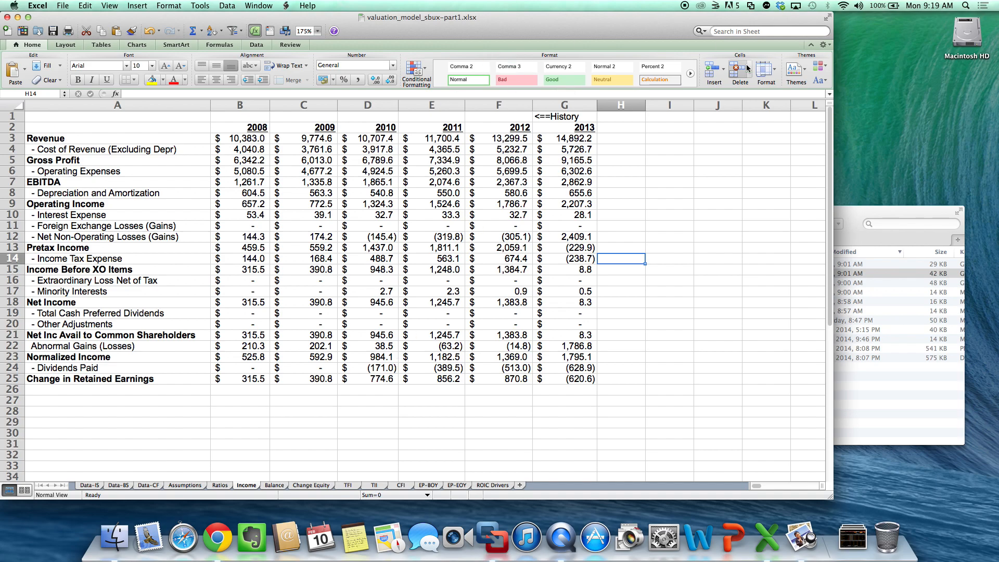
left_click(620, 118)
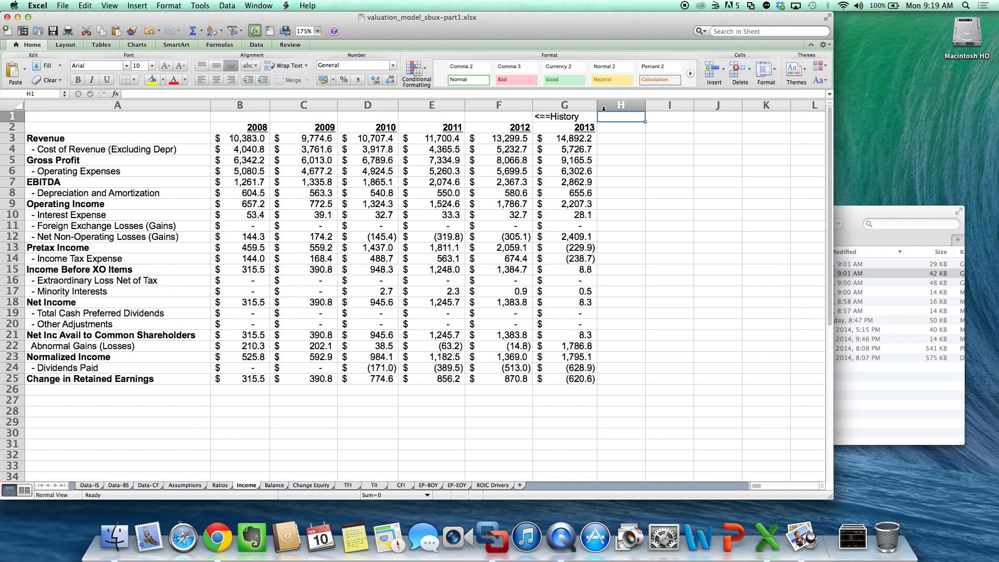
type("Forecast")
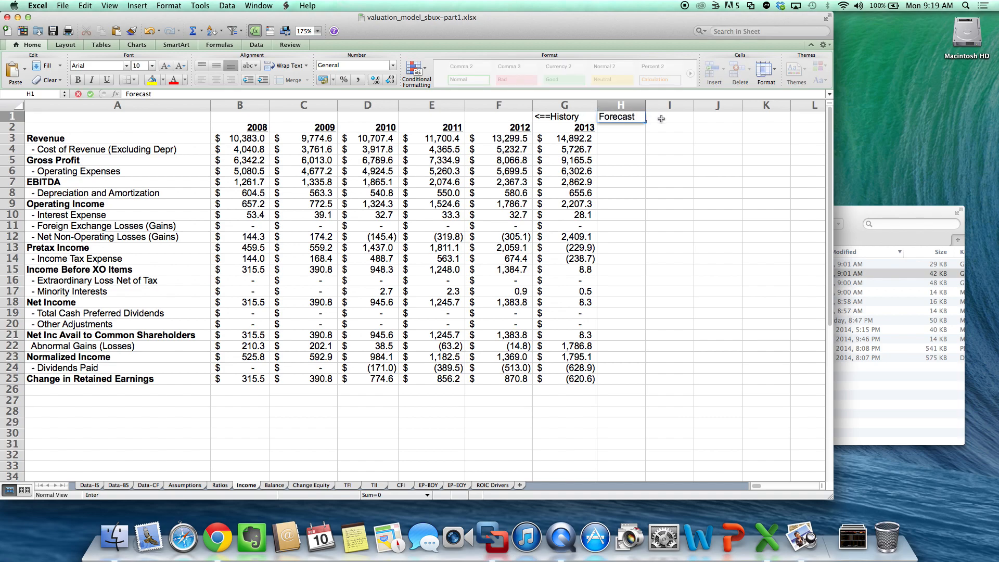
type("==>")
key("Return")
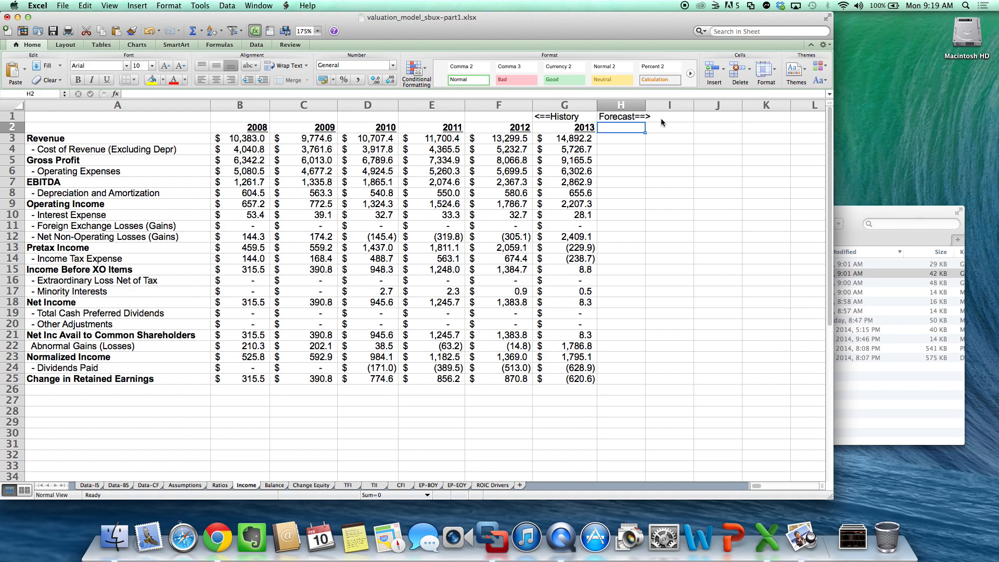
- Add the 2014 year heading in H2 of the Income sheet with the formula =G2+1
type("=")
key("Left")
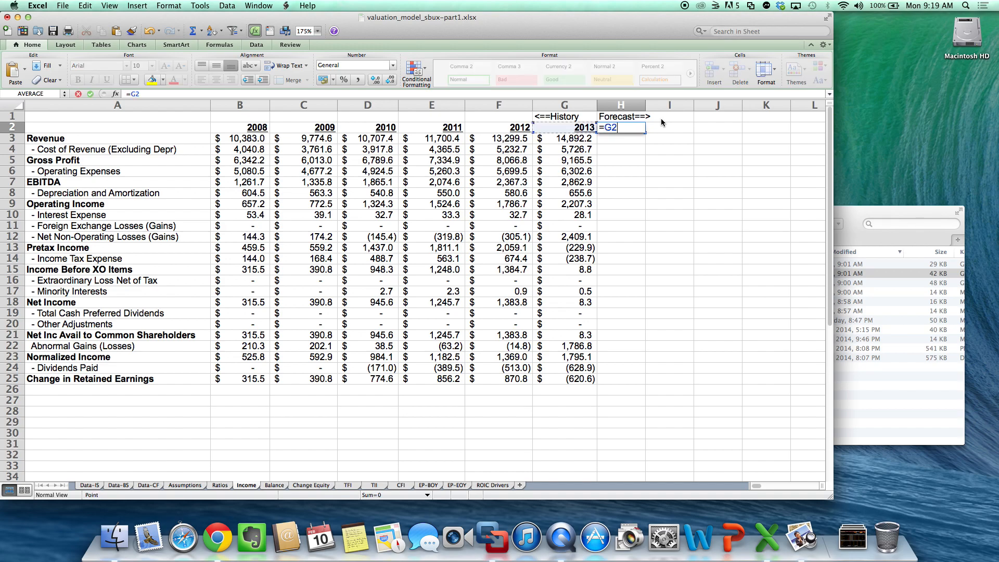
type("+1")
key("Return")
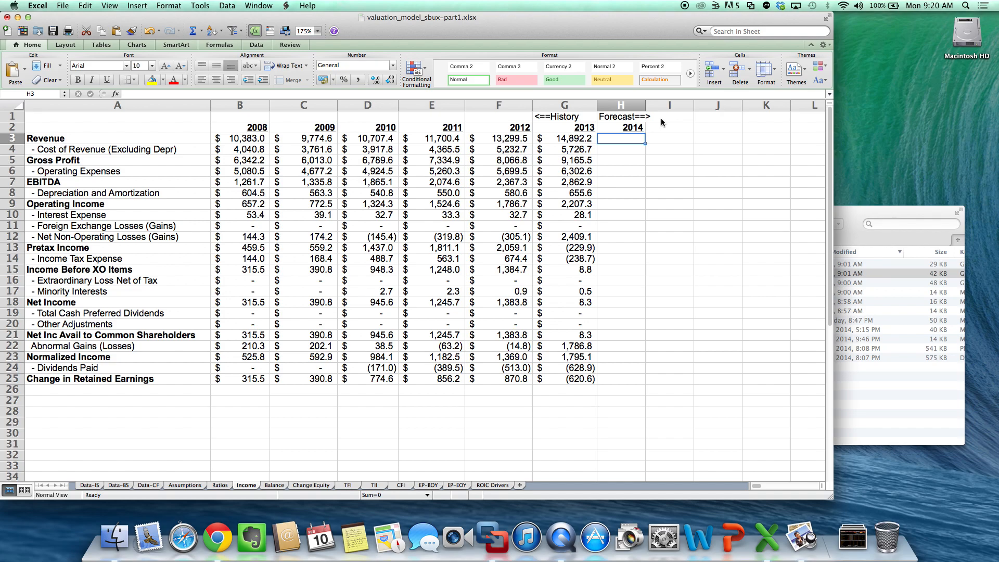
- Forecast 2014 revenue in H3 of the Income sheet from the Ratios growth rate with =G3*(1+Ratios!H2)
left_click(217, 486)
left_click(607, 133)
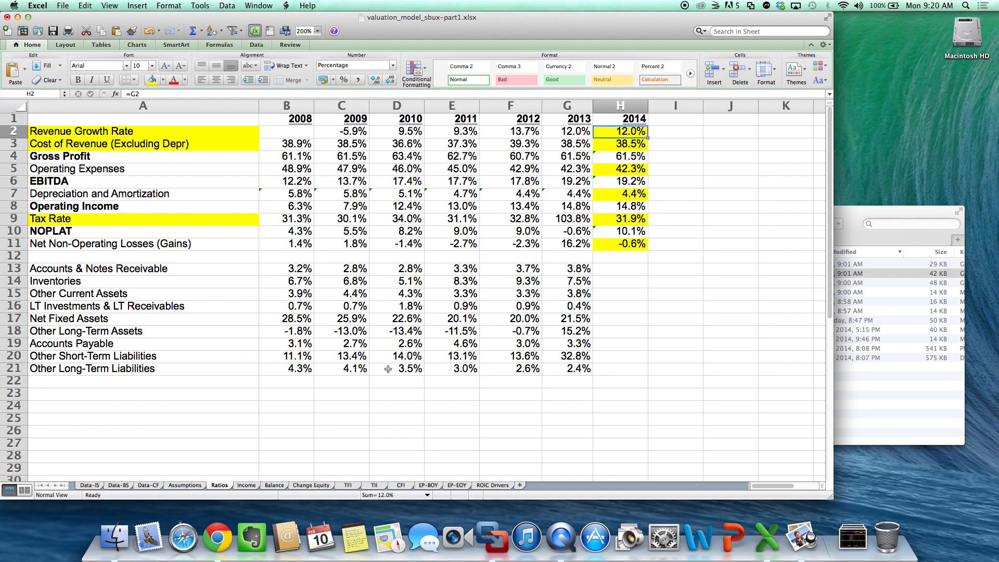
left_click(253, 487)
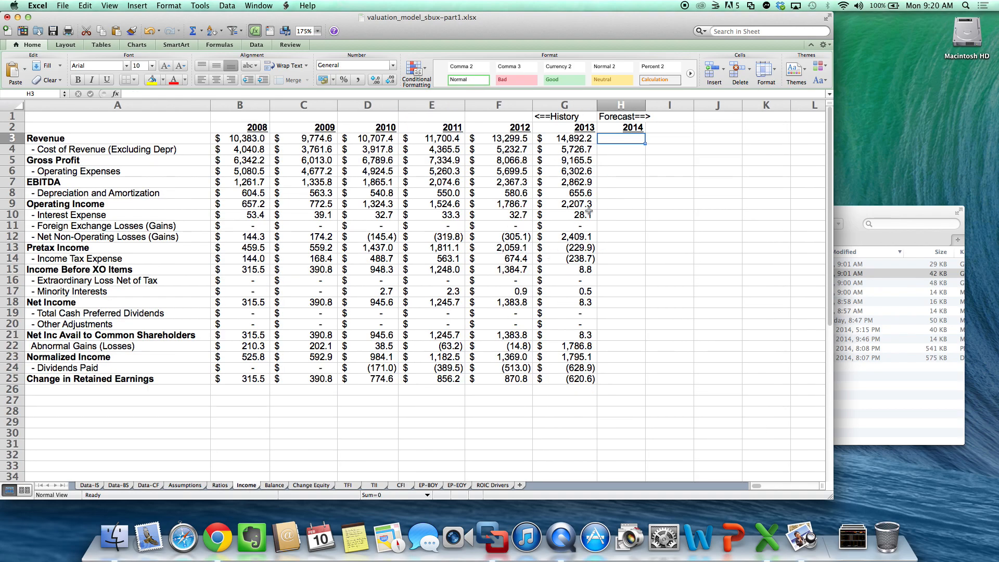
type("=")
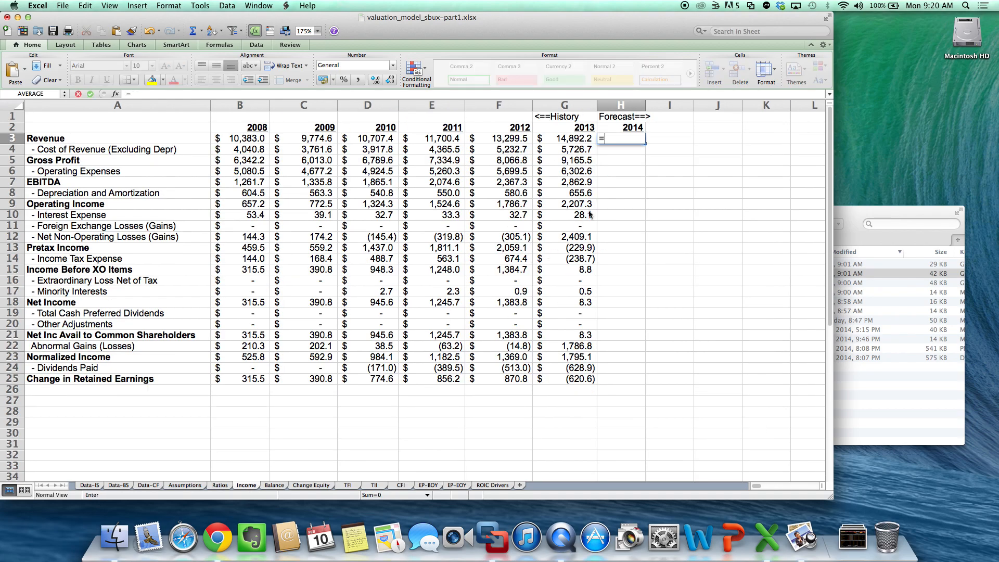
key("Left")
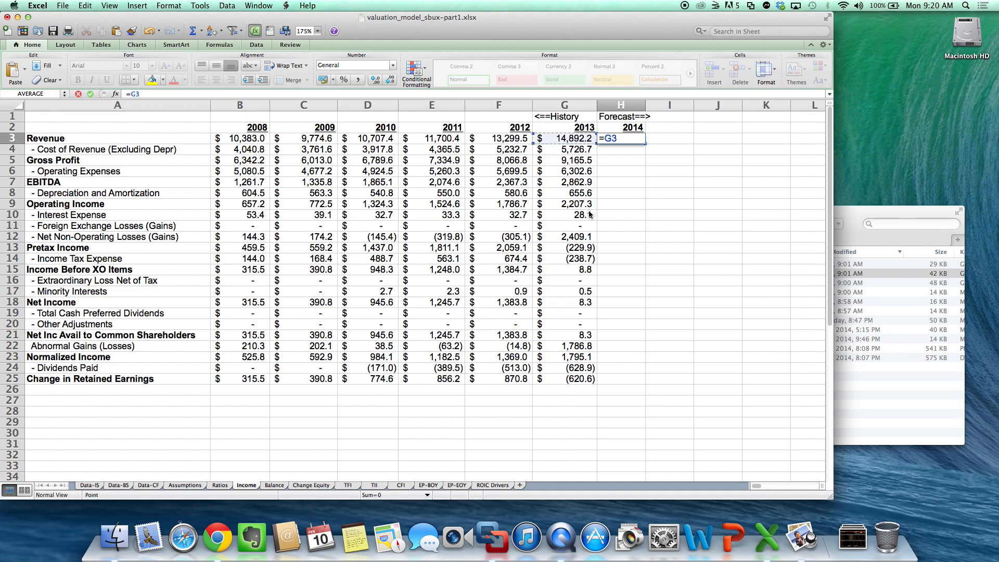
type("*(1+")
left_click(220, 486)
left_click(623, 134)
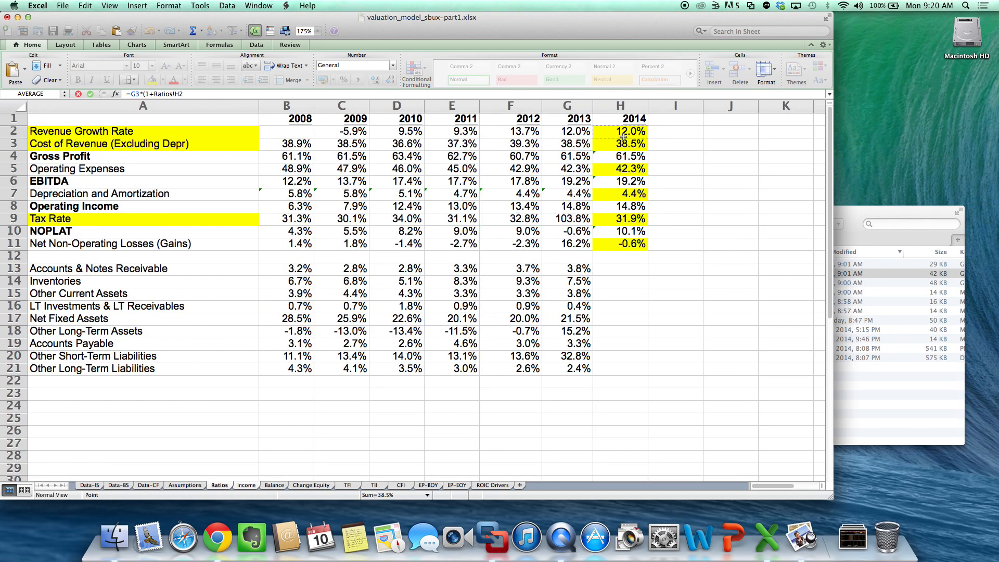
key("Return")
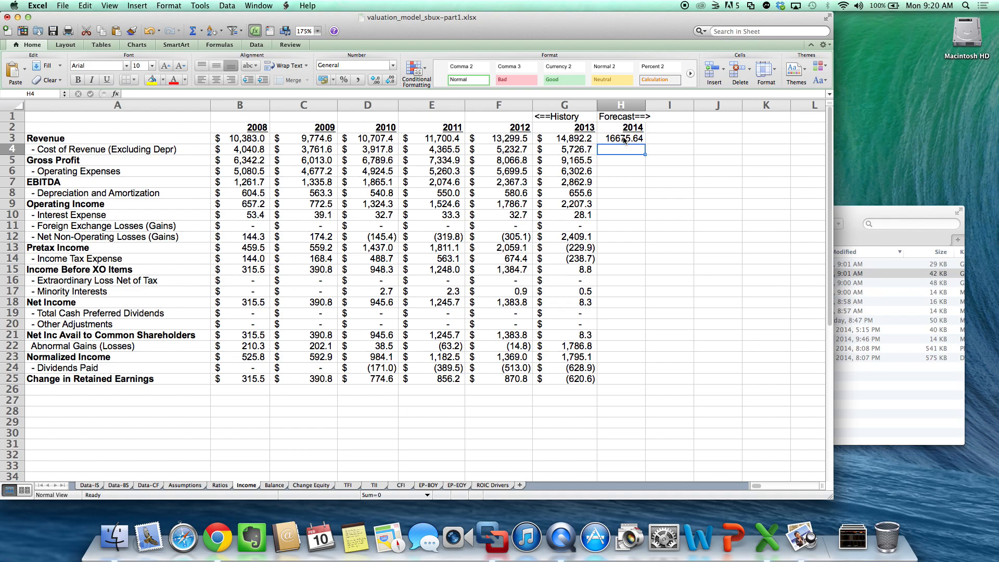
- Format H3:H25 on the Income sheet as dollar accounting values with one decimal place
left_click(624, 140)
left_click_drag(624, 139, 617, 377)
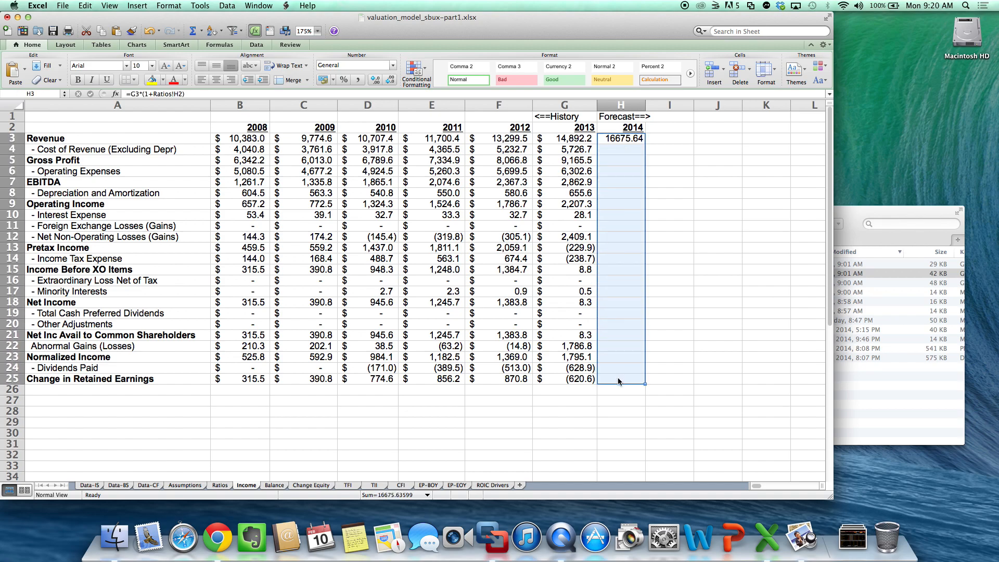
left_click(323, 79)
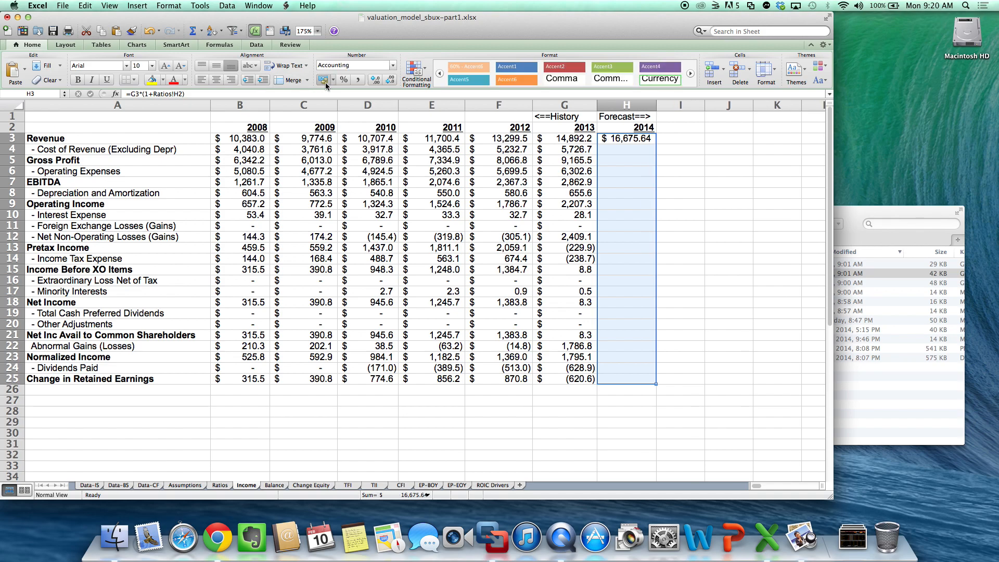
left_click(457, 218)
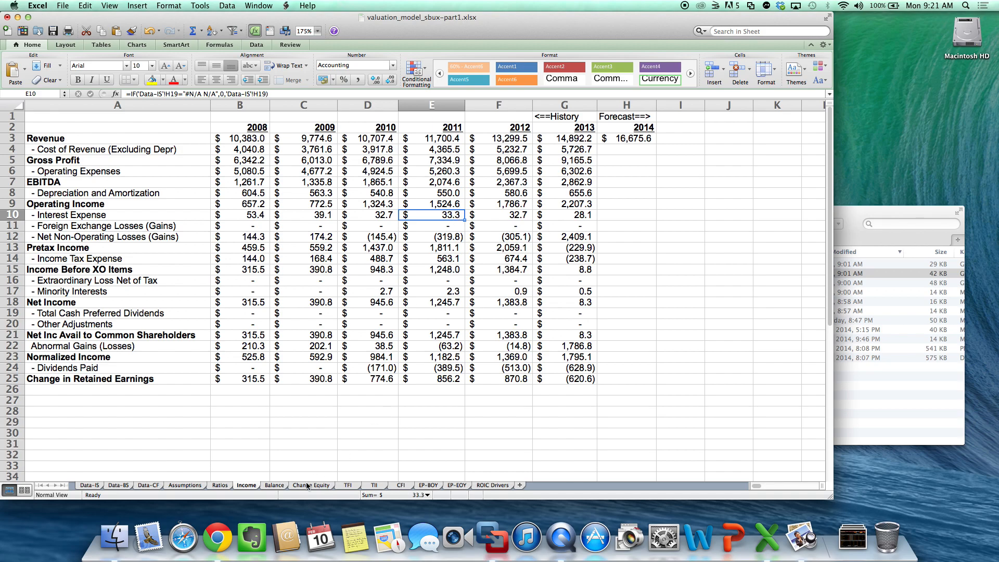
- Try a 9% revenue growth rate for 2014 in Ratios H2, check the revenue forecast on the Income sheet, and undo the change
left_click(223, 486)
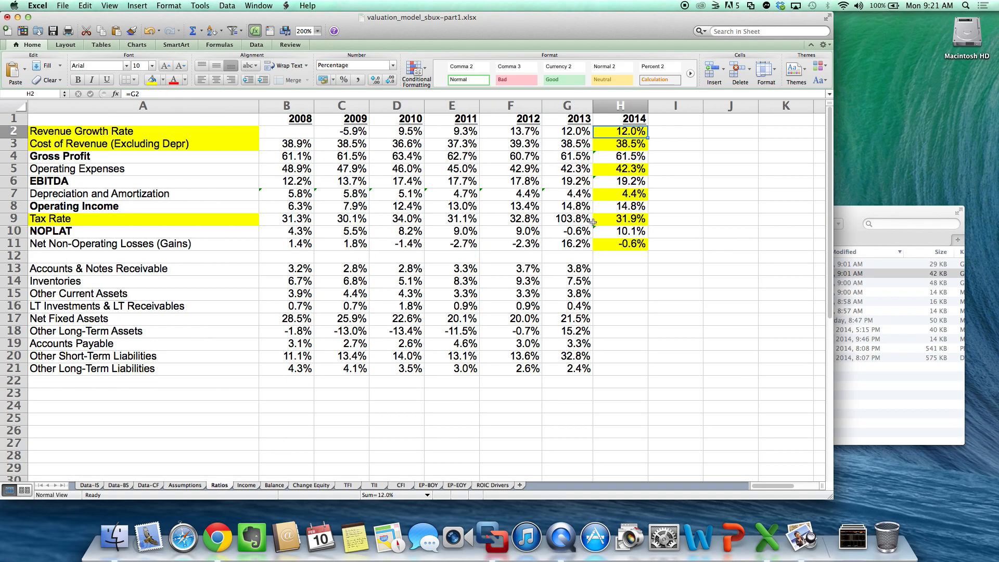
type("9")
key("Return")
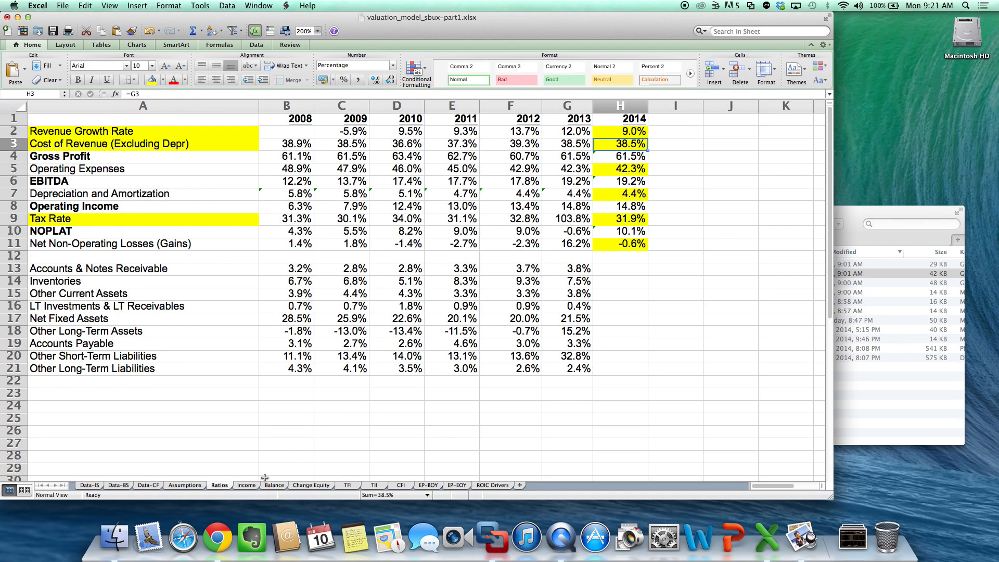
left_click(246, 485)
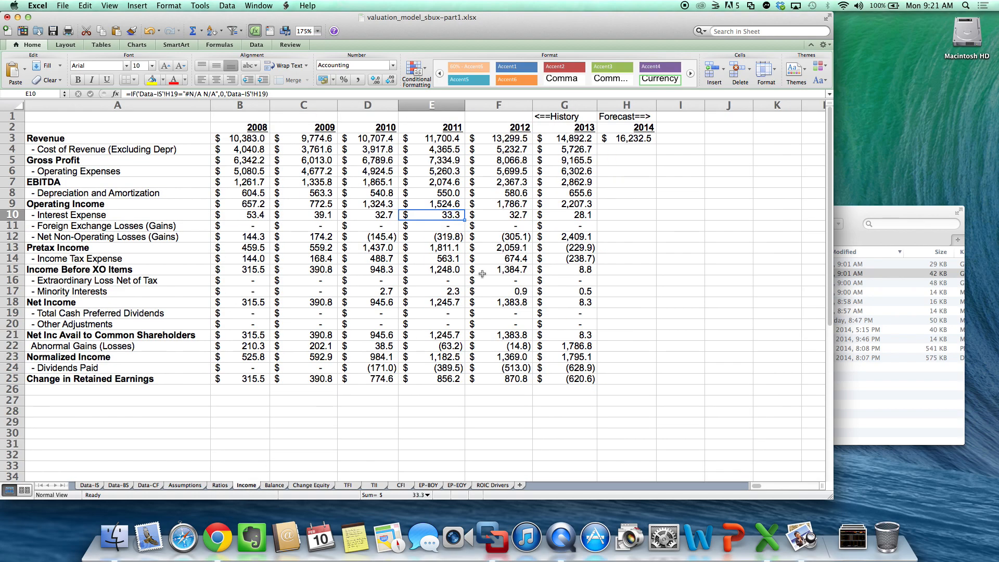
left_click(630, 140)
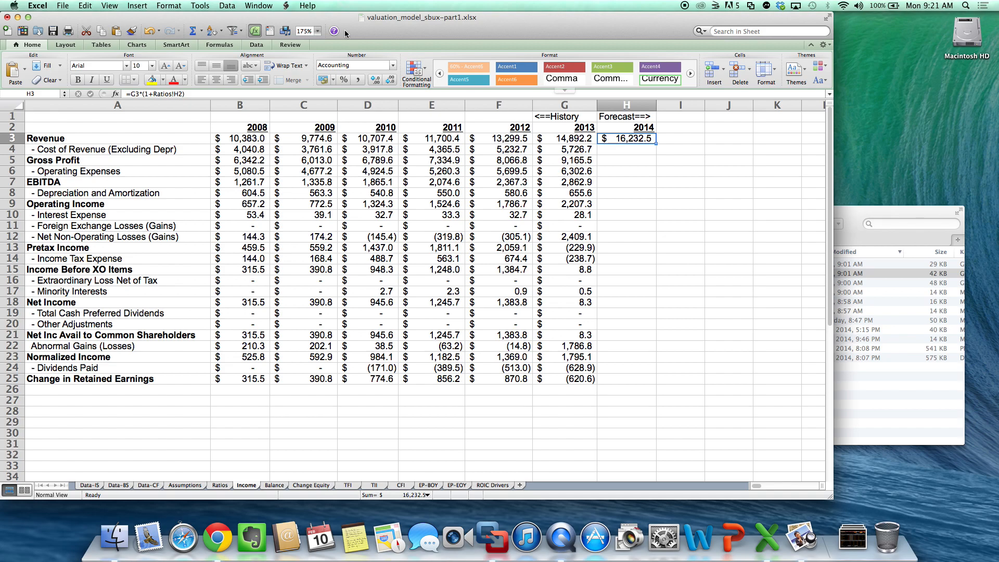
left_click(145, 33)
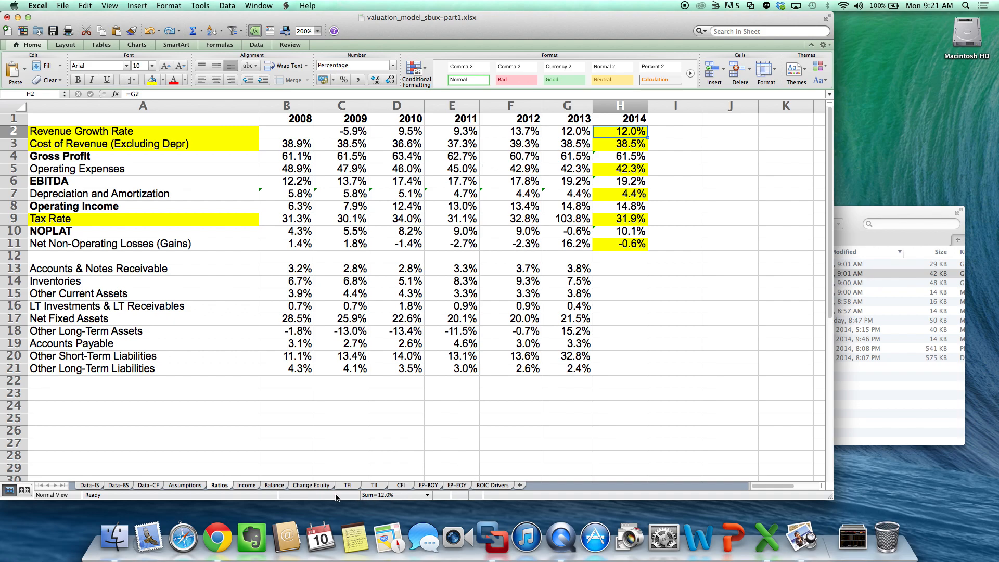
- Forecast 2014 cost of revenue in H4 of the Income sheet with =H3*Ratios!H3
left_click(248, 486)
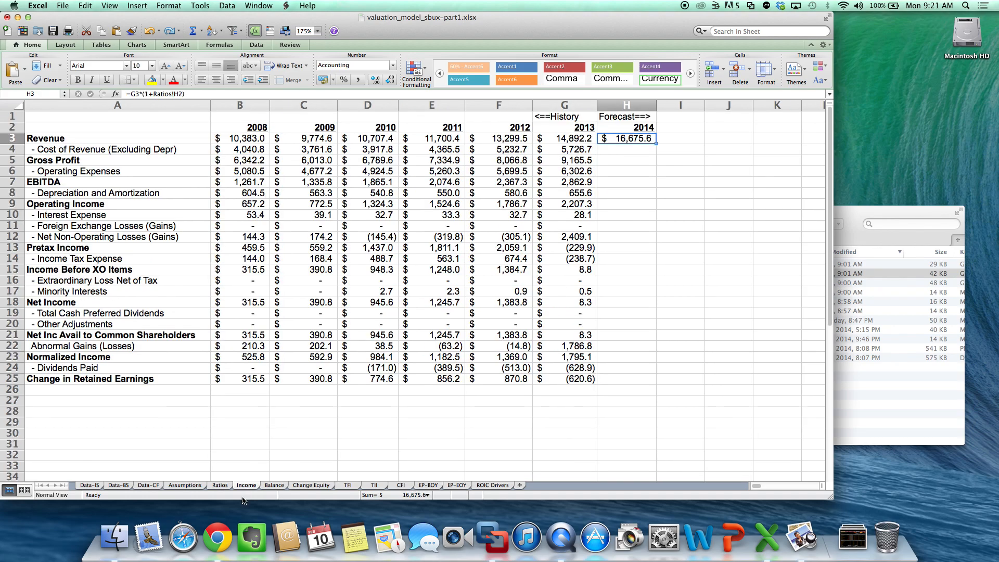
left_click(634, 150)
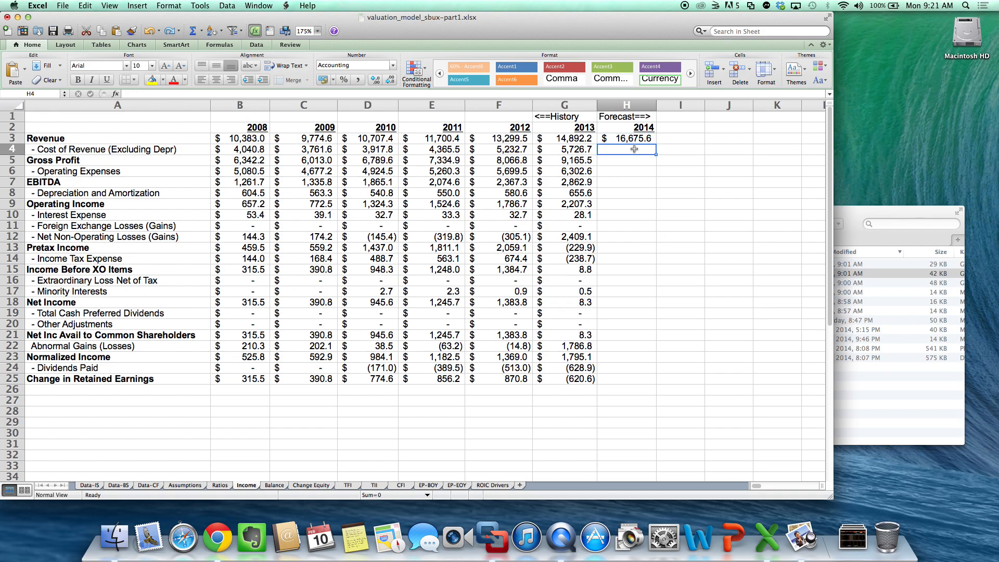
type("=")
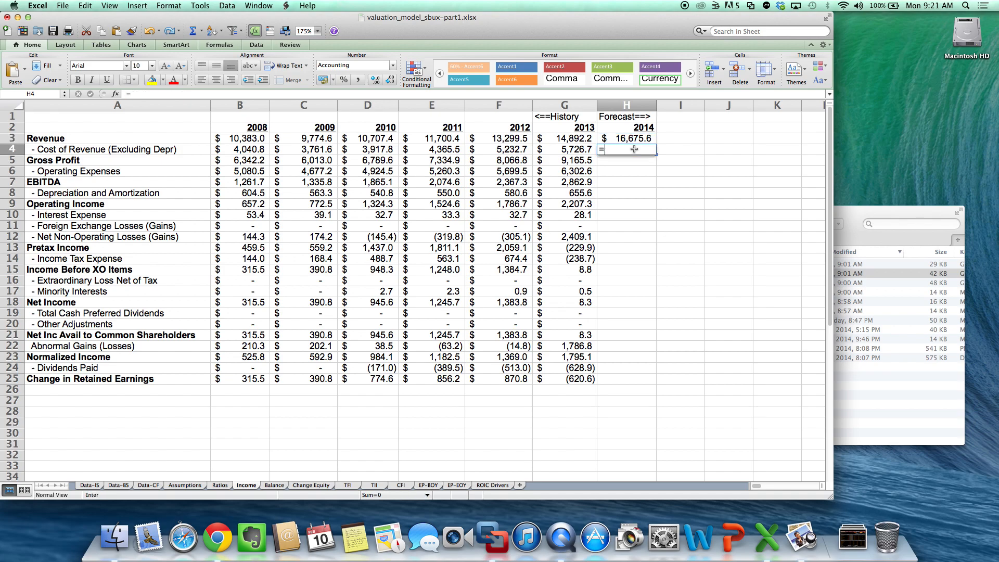
left_click(636, 137)
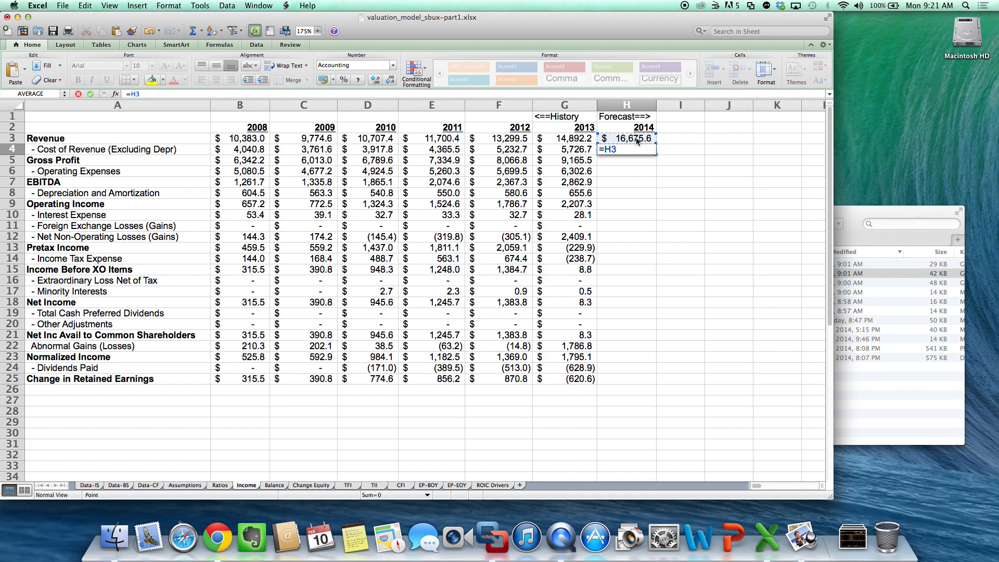
type("*")
left_click(219, 485)
left_click(584, 194)
left_click(628, 142)
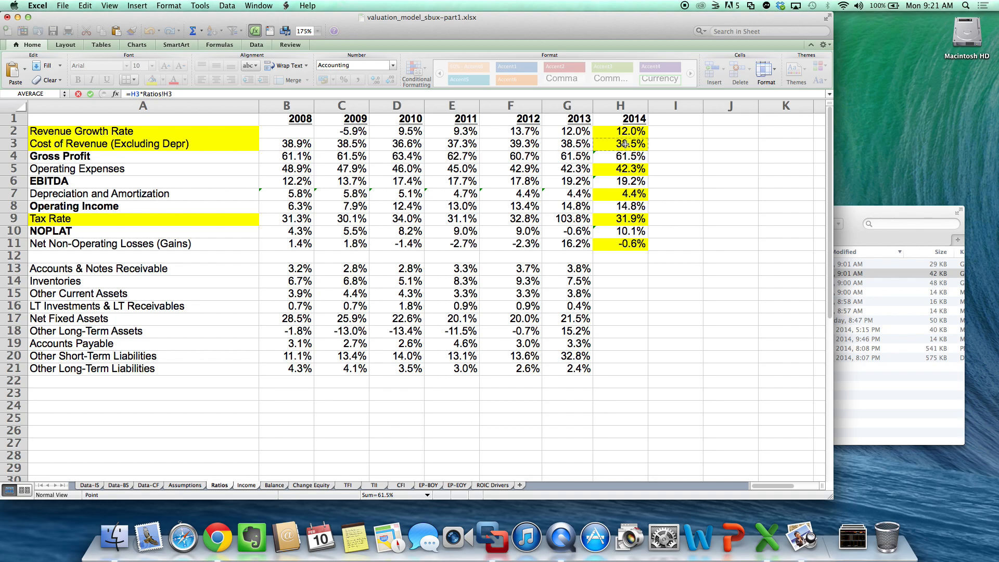
key("Return")
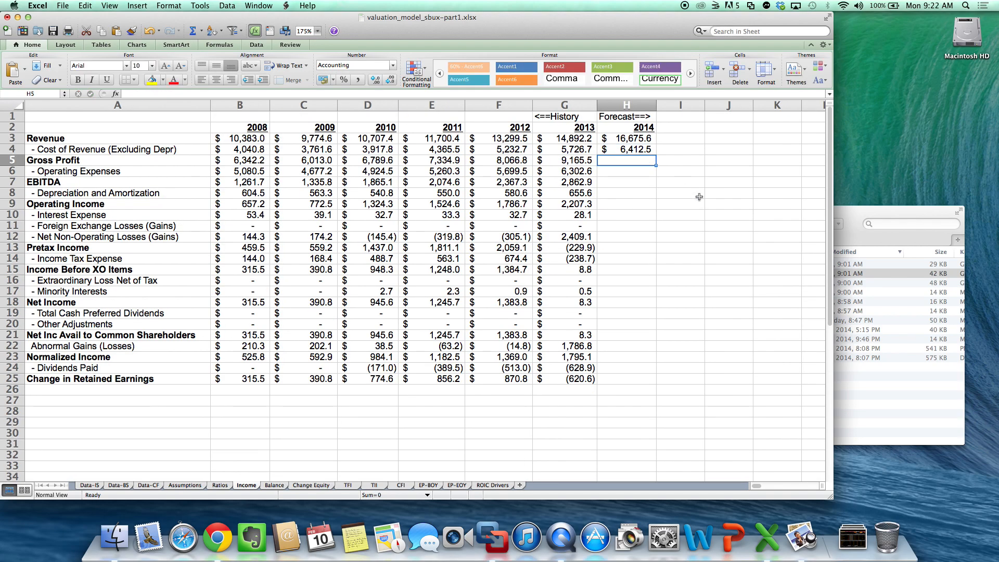
key("Up")
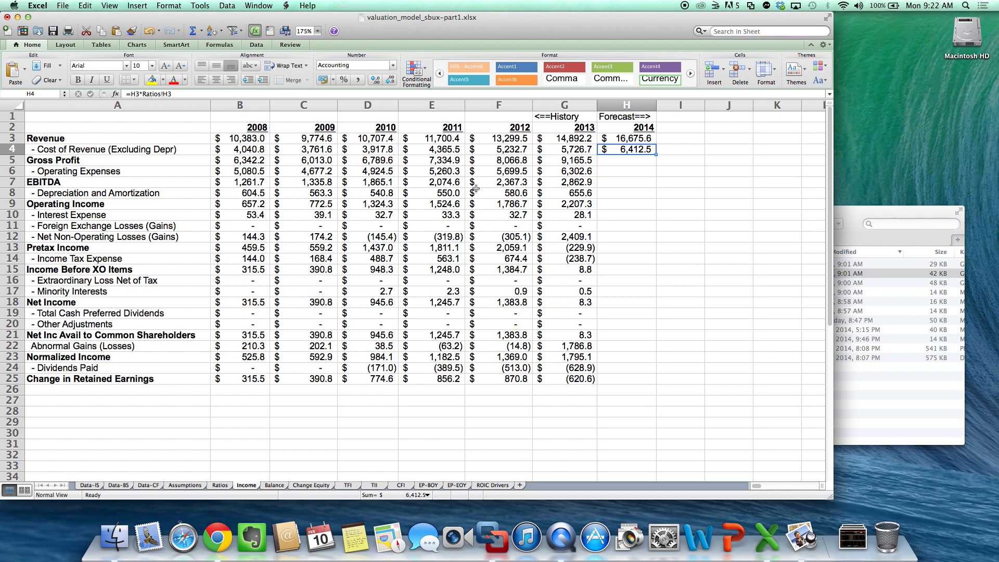
- Calculate 2014 gross profit in H5 of the Income sheet as revenue minus cost of revenue with =H3-H4
left_click(622, 162)
type("=")
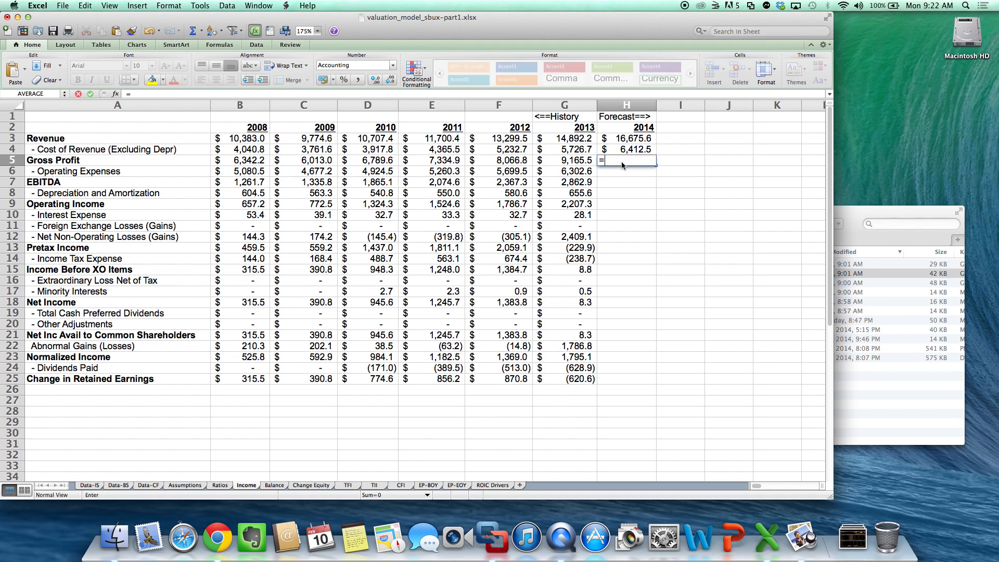
key("Up")
key("Up")
type("-")
key("Up")
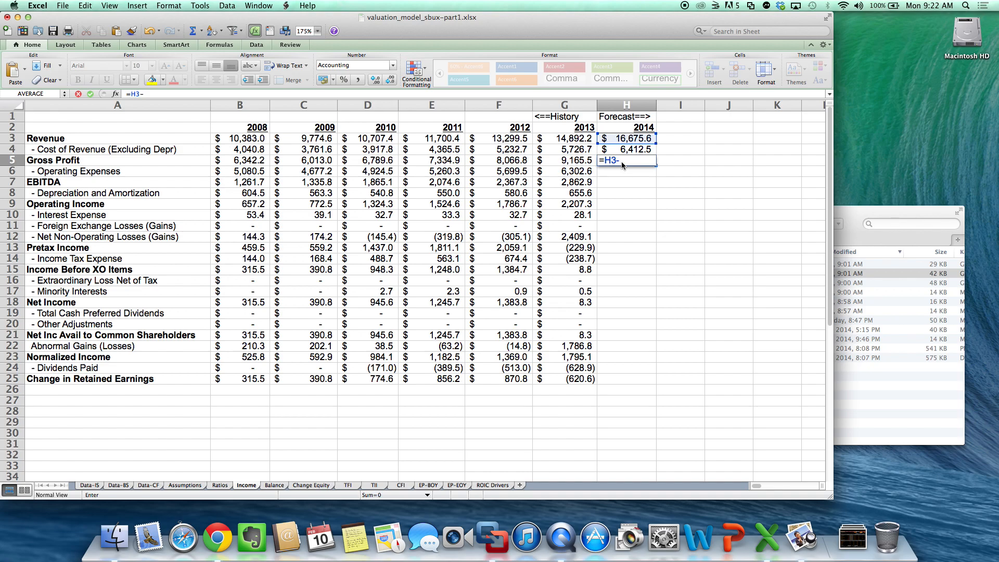
key("Return")
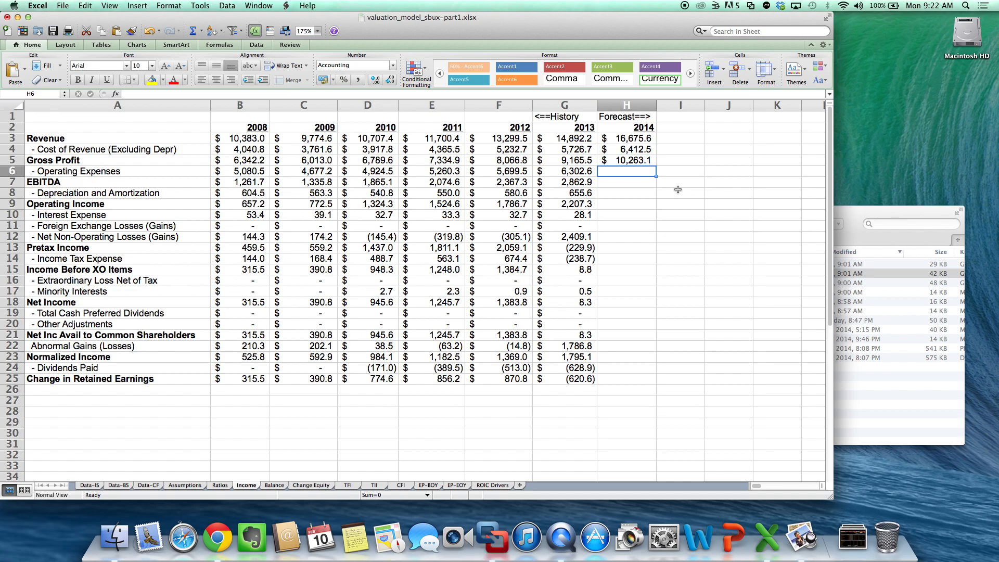
- Forecast 2014 operating expenses in H6 of the Income sheet with =H3*Ratios!H5
type("=")
left_click(632, 142)
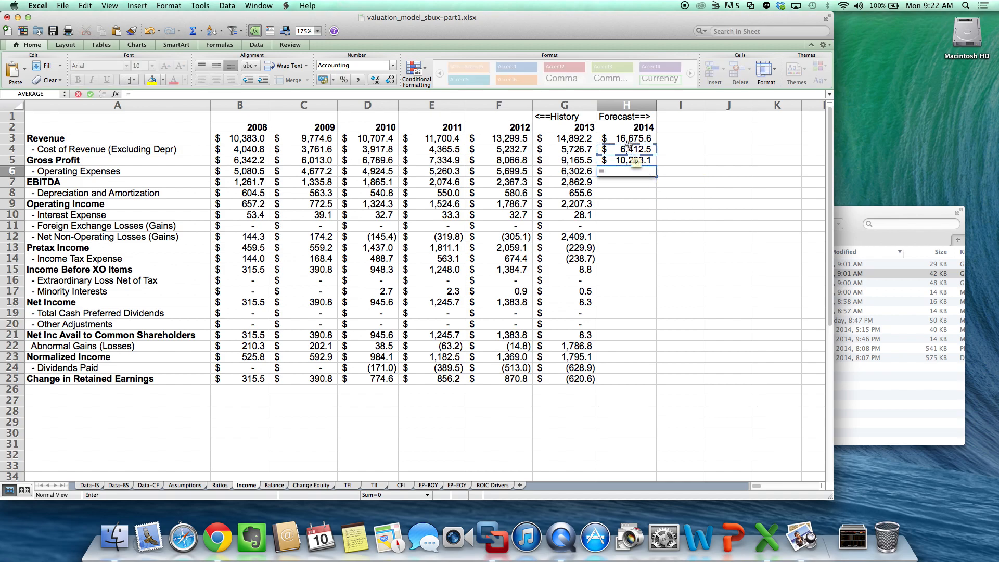
type("*")
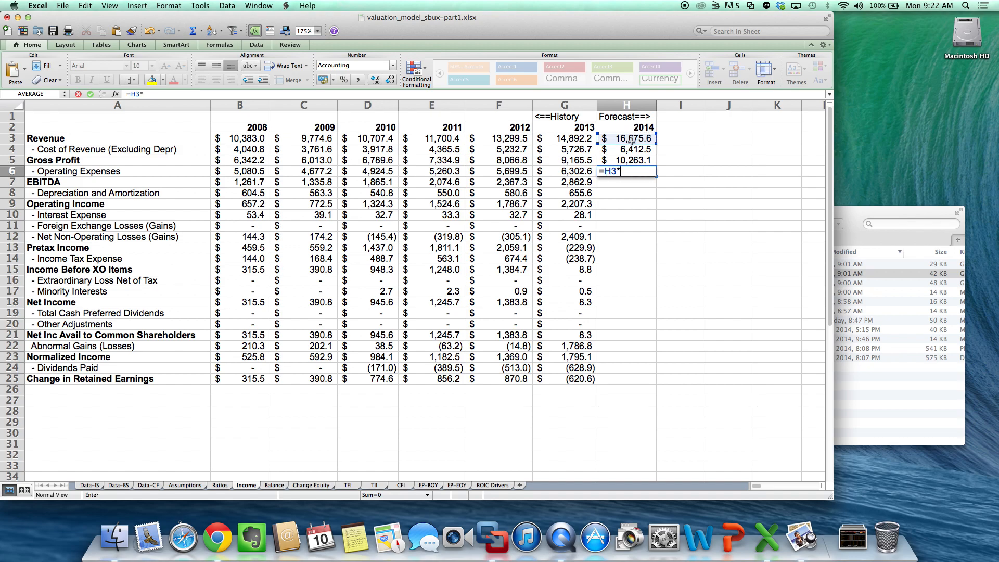
left_click(220, 486)
left_click(607, 146)
left_click_drag(608, 146, 614, 170)
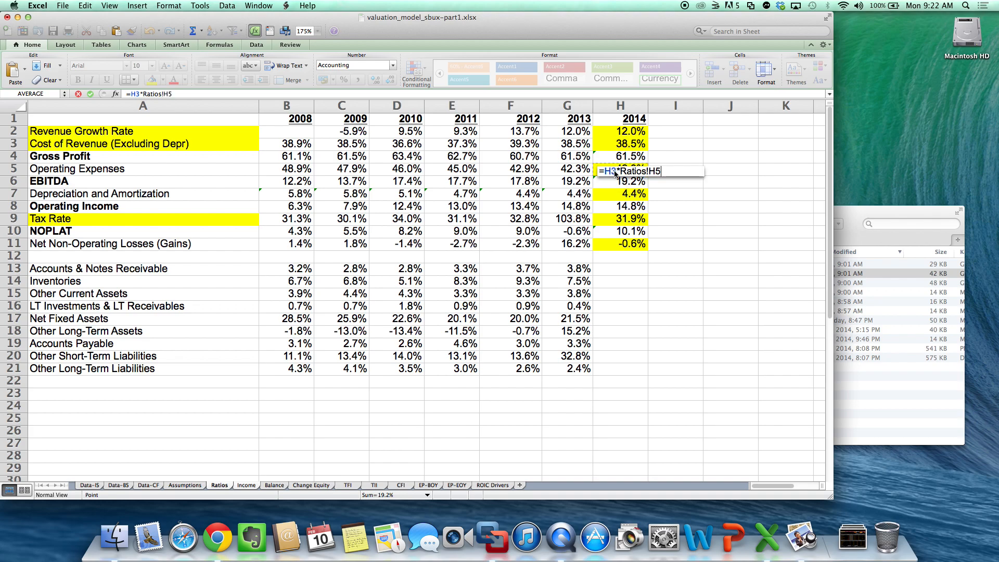
key("Return")
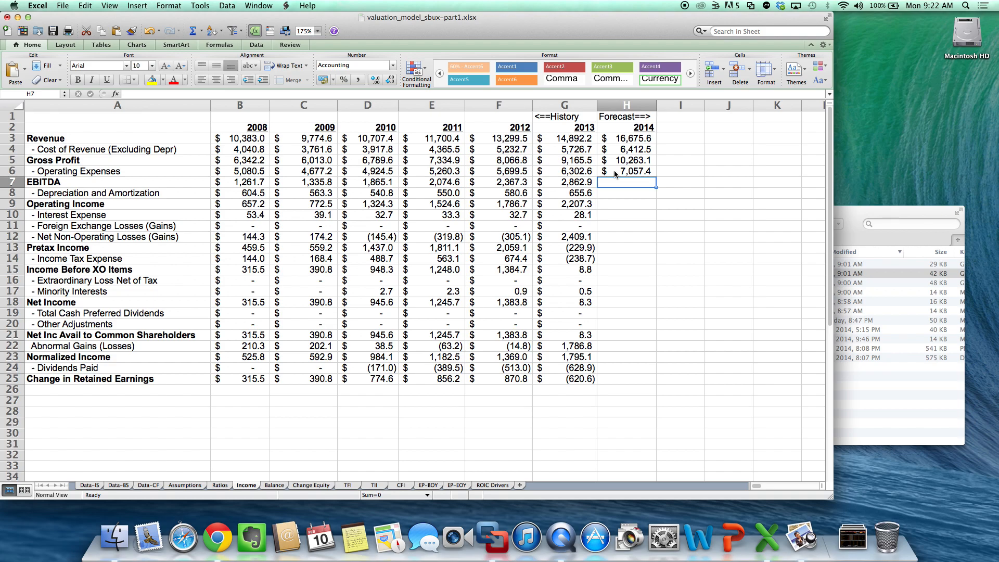
- Calculate 2014 EBITDA in H7 of the Income sheet as gross profit minus operating expenses with =H5-H6
type("=")
left_click(614, 170)
key("Up")
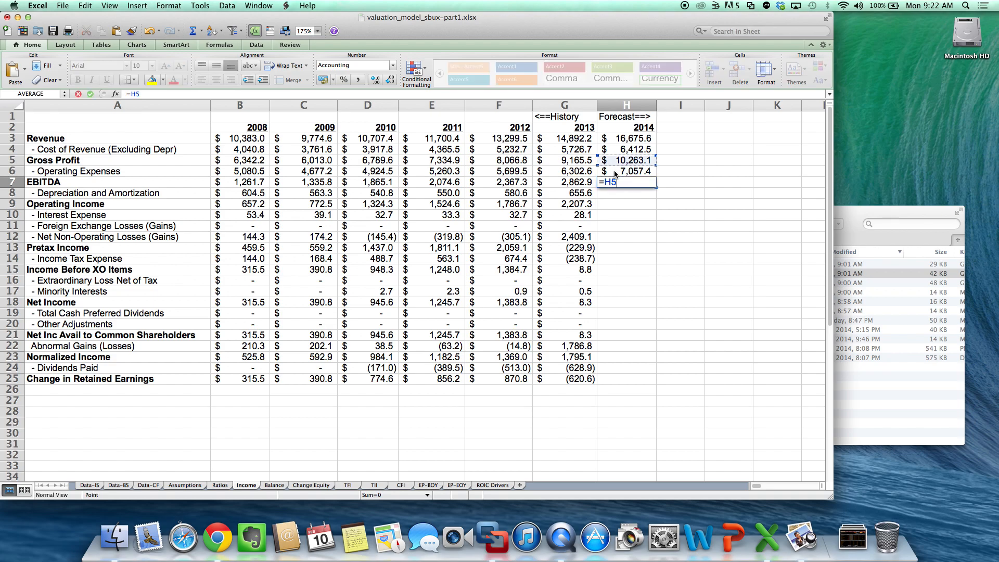
type("-")
left_click(614, 173)
key("Return")
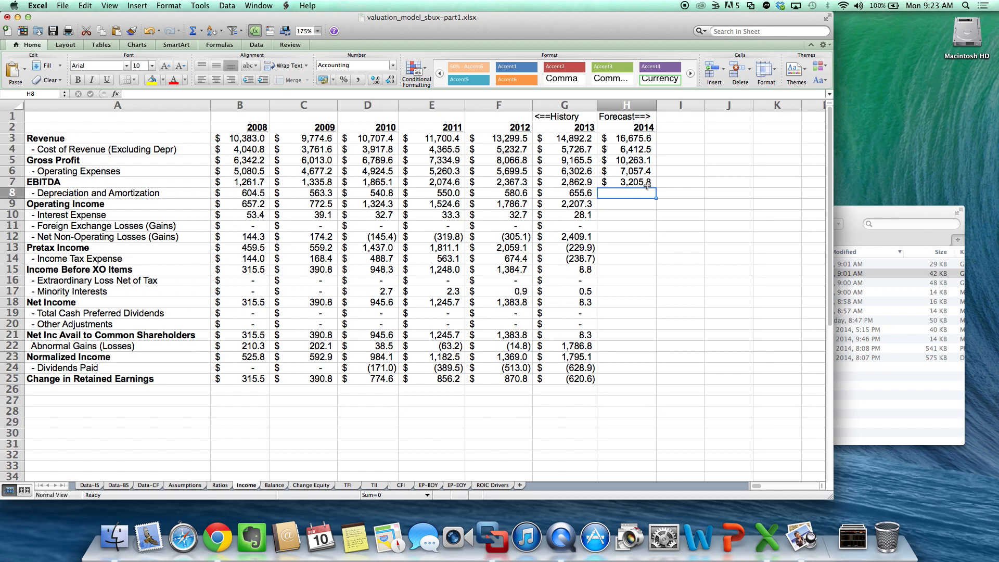
- Forecast 2014 depreciation and amortization in H8 of the Income sheet with =H3*Ratios!H7
type("=")
left_click(646, 140)
type("*")
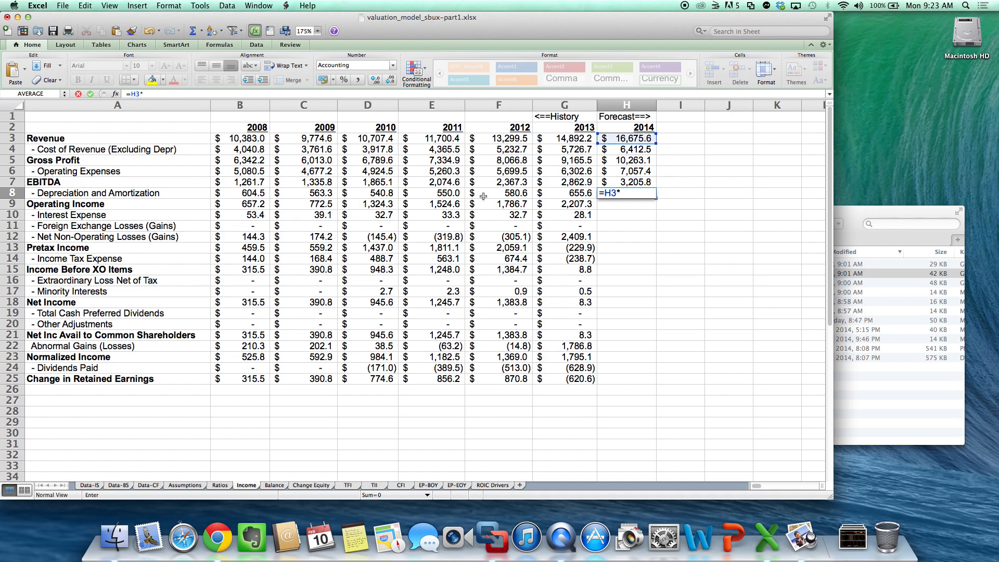
left_click(220, 485)
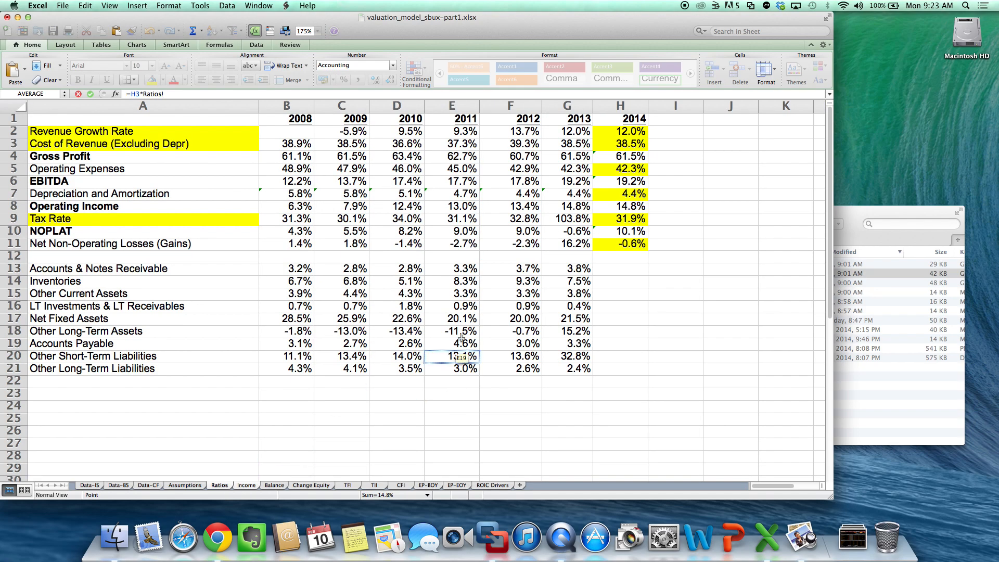
left_click(632, 193)
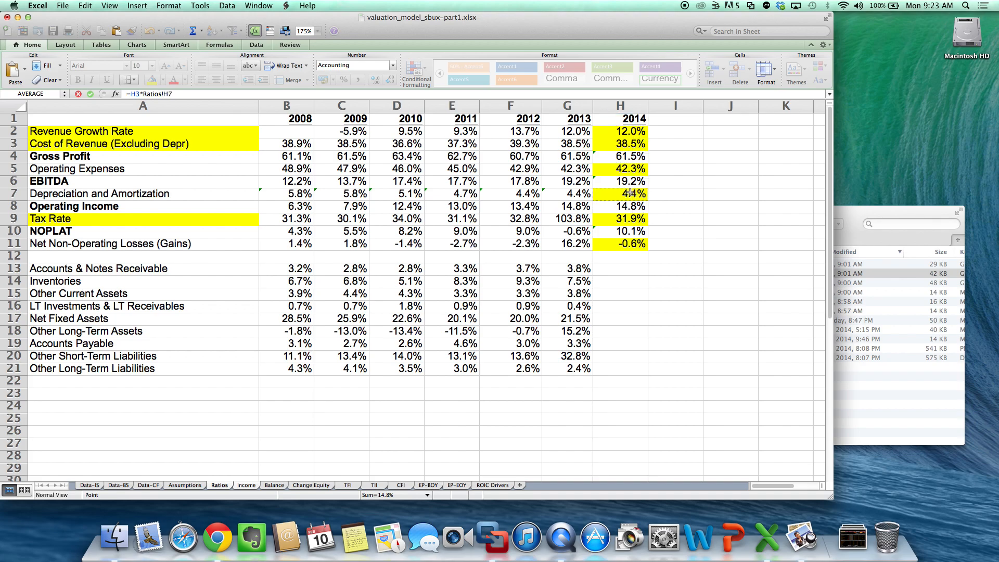
key("Return")
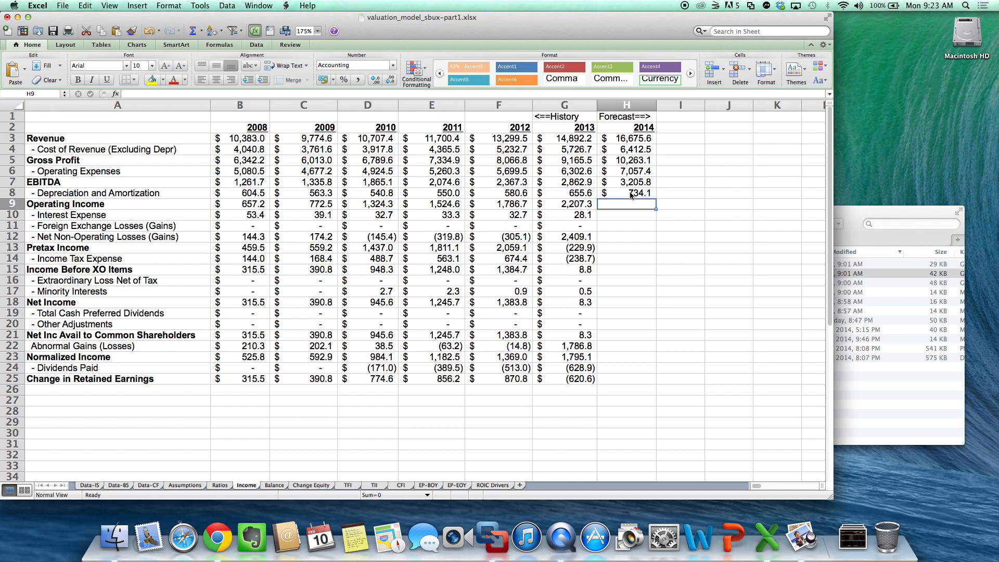
- Calculate 2014 operating income in H9 of the Income sheet as EBITDA minus depreciation and amortization with =H7-H8
type("=")
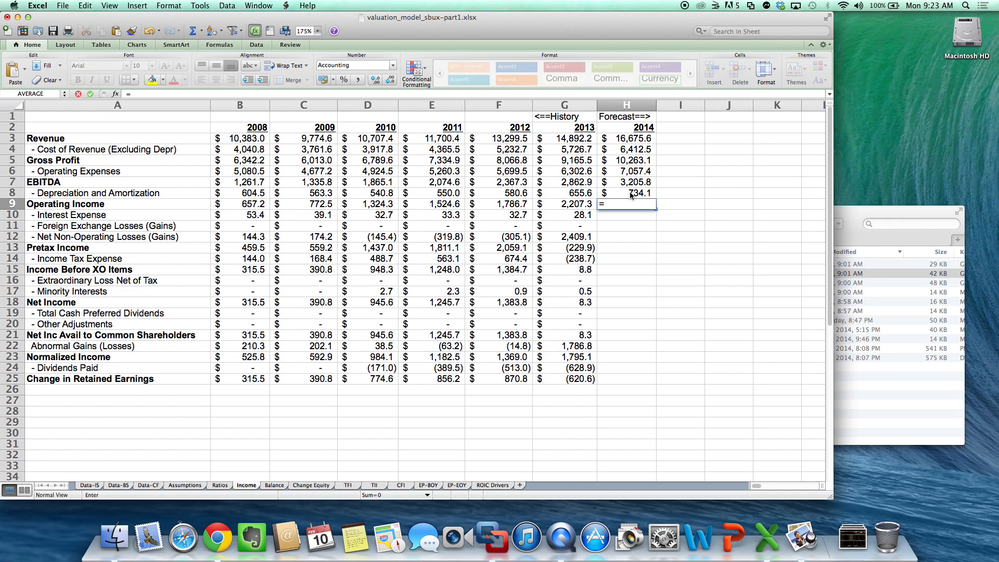
key("Up")
key("Up")
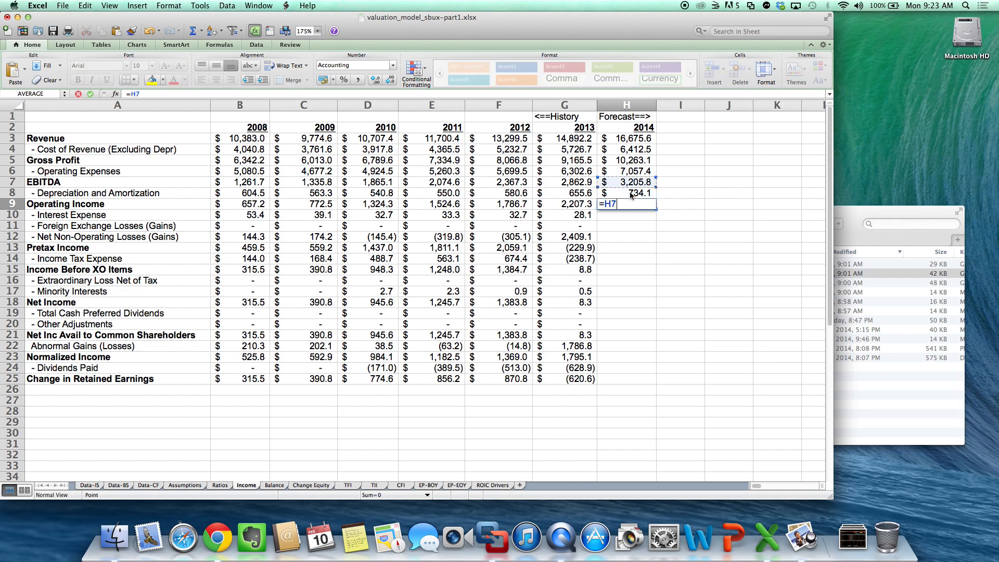
type("-")
key("Up")
key("Return")
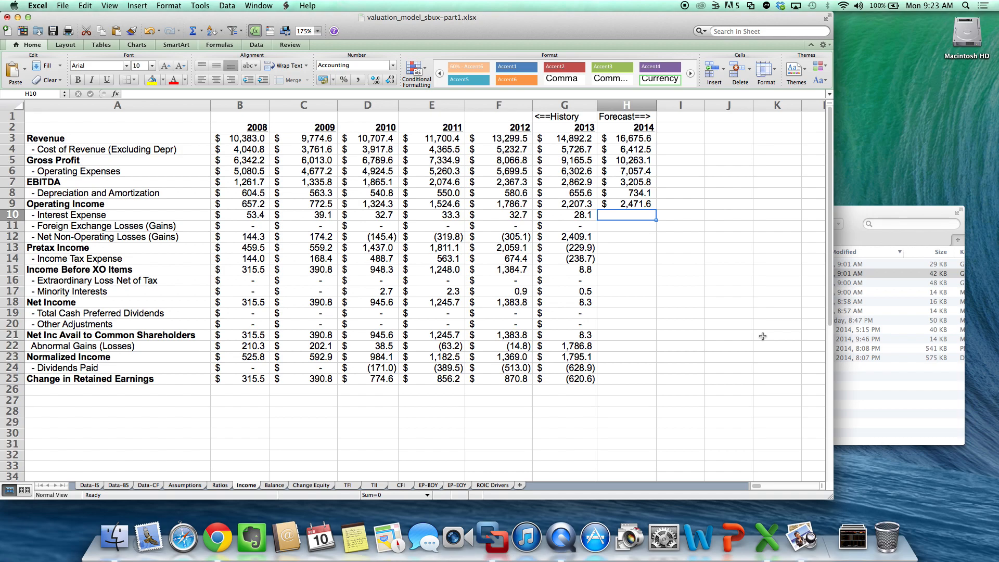
- Review the cost of revenue formula in Income H4 against the 2014 cost of revenue ratio in Ratios H3
key("Up")
key("Up")
key("Up")
key("Up")
key("Up")
key("Up")
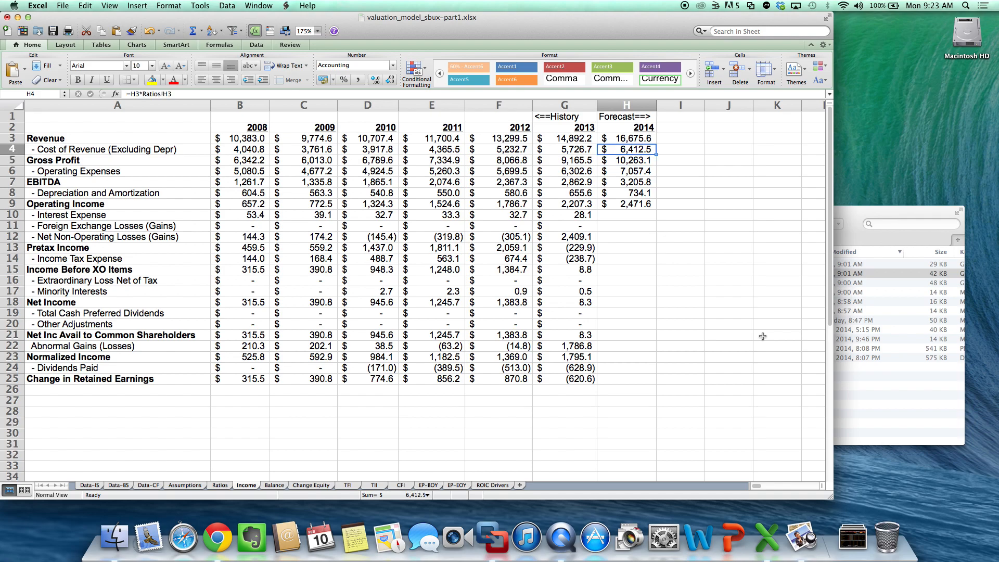
left_click(220, 485)
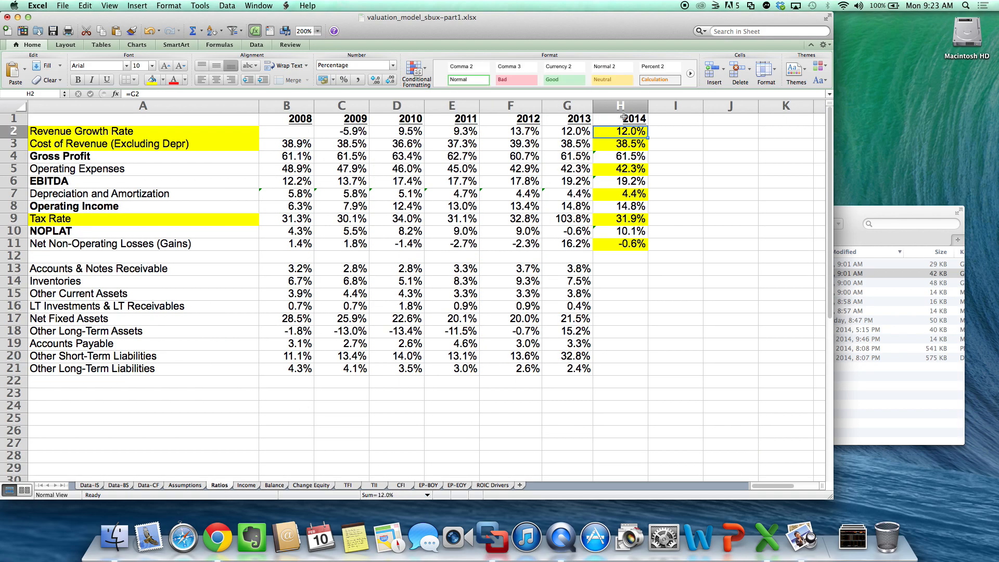
left_click(626, 149)
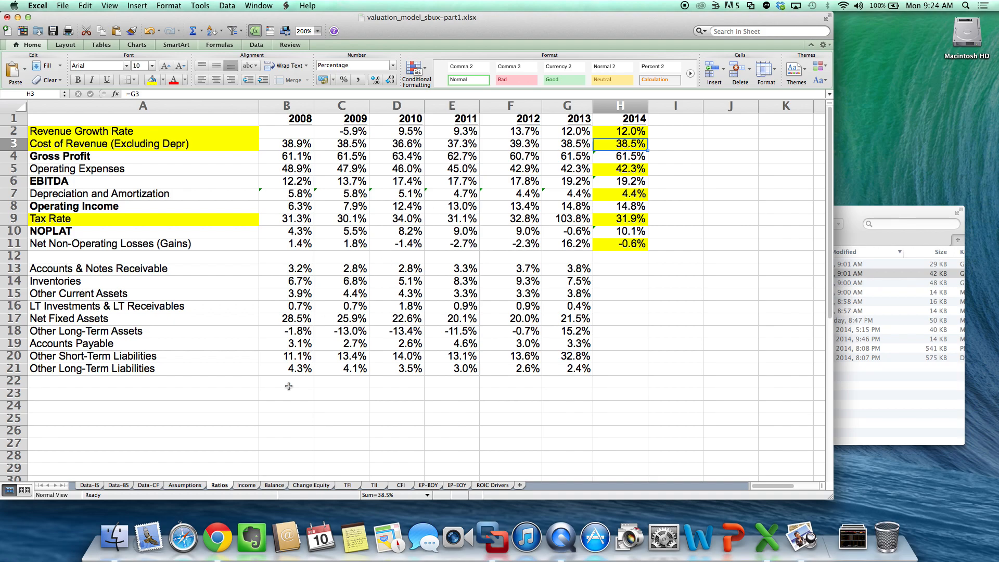
left_click(247, 486)
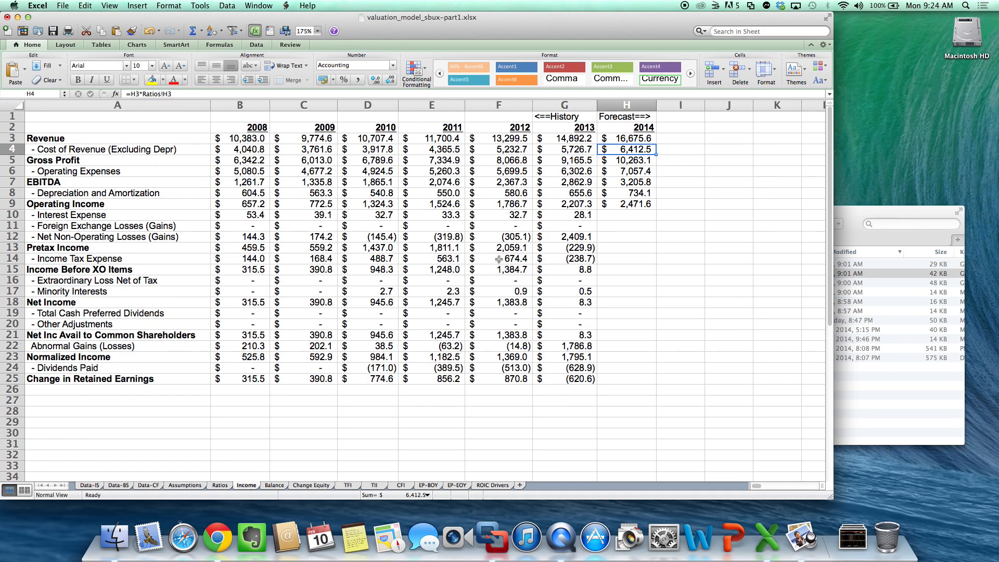
double_click(639, 150)
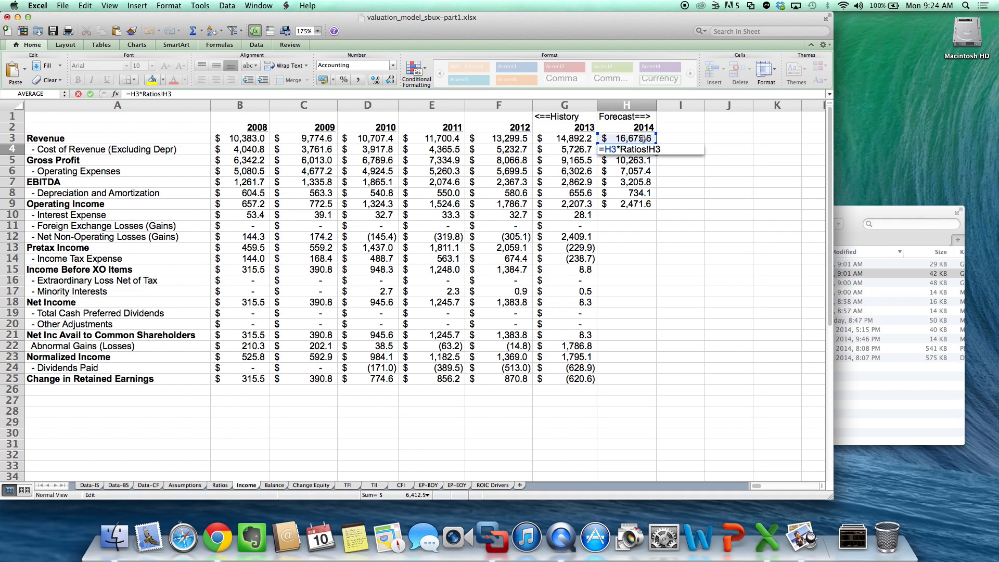
key("Escape")
left_click(220, 485)
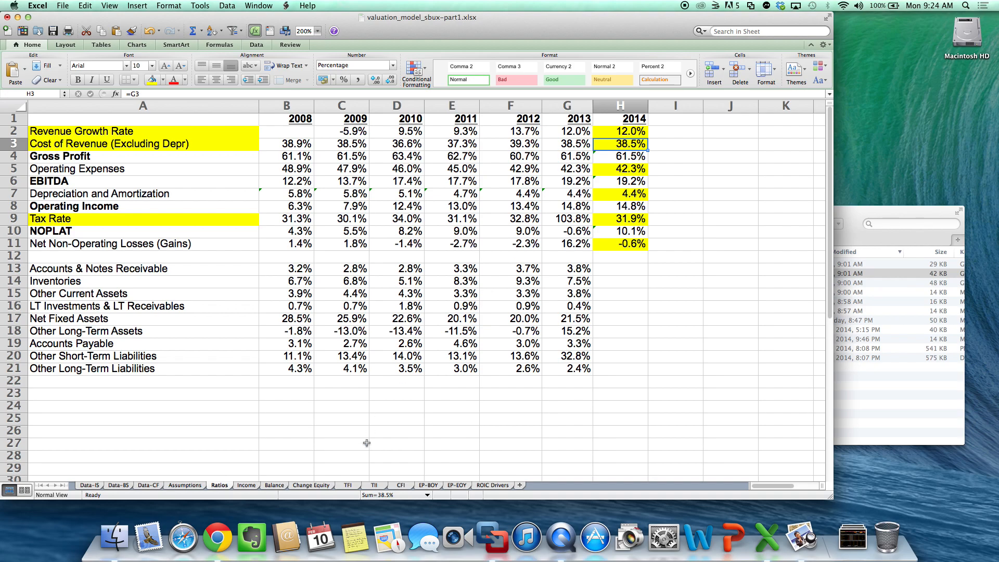
left_click(246, 486)
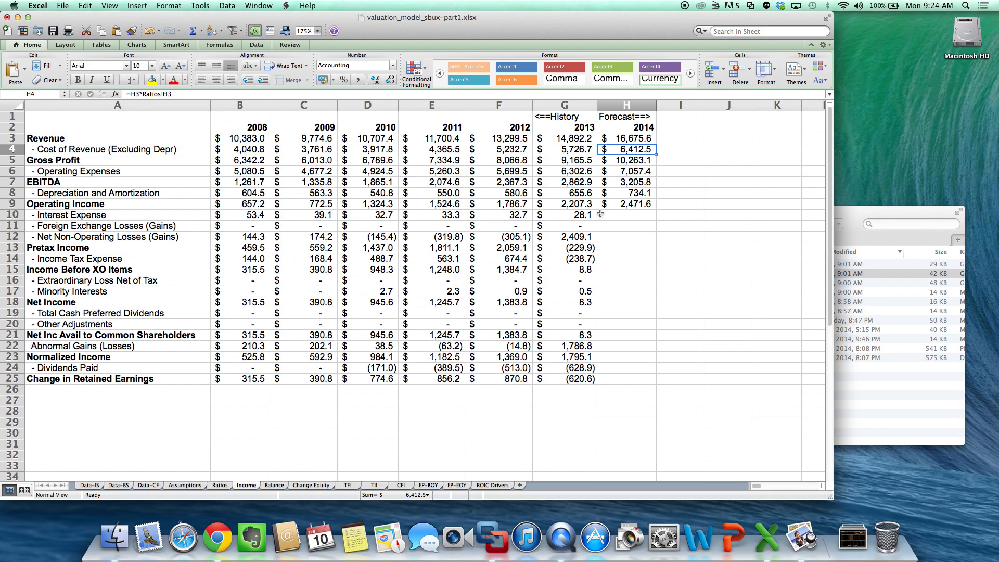
- Carry the 2013 interest expense into H10 of the Income sheet with =G10 and enter 0 for foreign exchange losses in H11
key("Down")
key("Down")
key("Down")
key("Down")
key("Down")
key("Down")
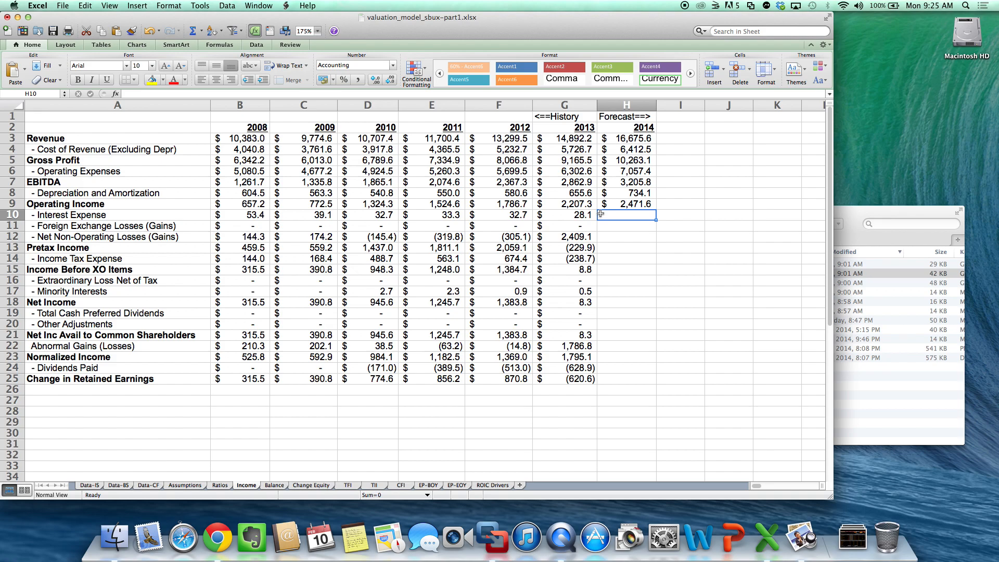
type("=")
key("Left")
key("Return")
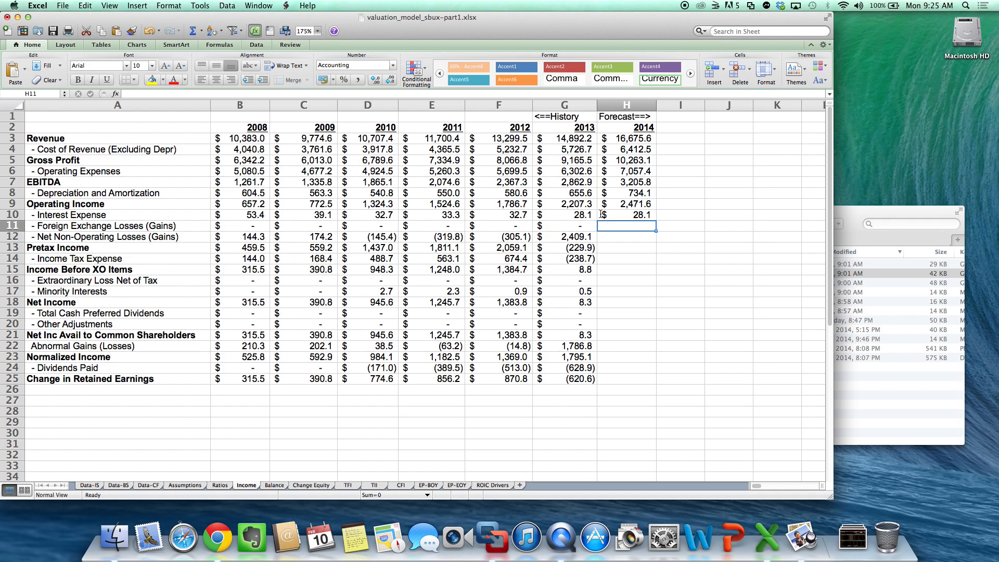
type("0")
key("Return")
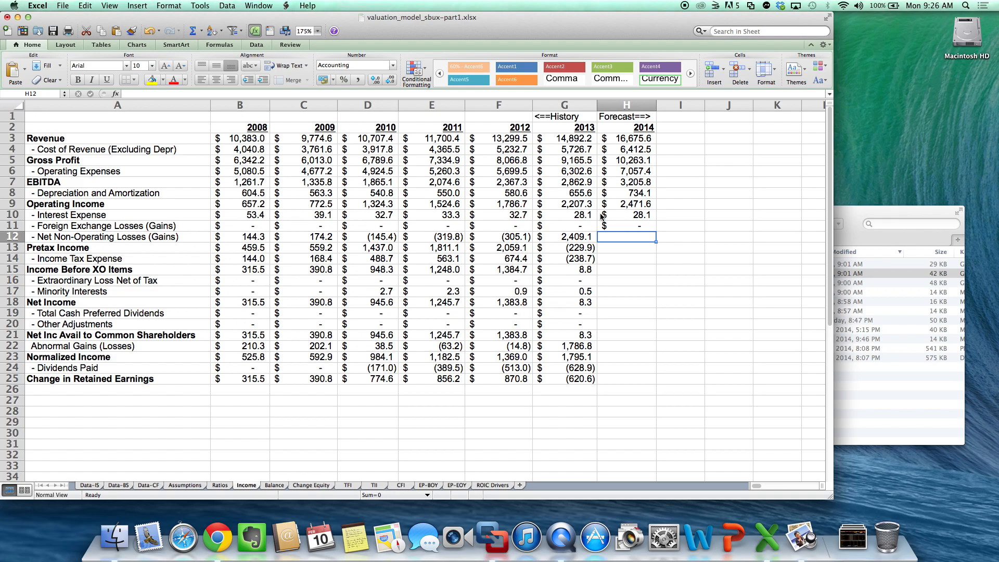
- Forecast 2014 net non-operating losses in H12 of the Income sheet as revenue times its ratio with =H3*Ratios!H11
type("=")
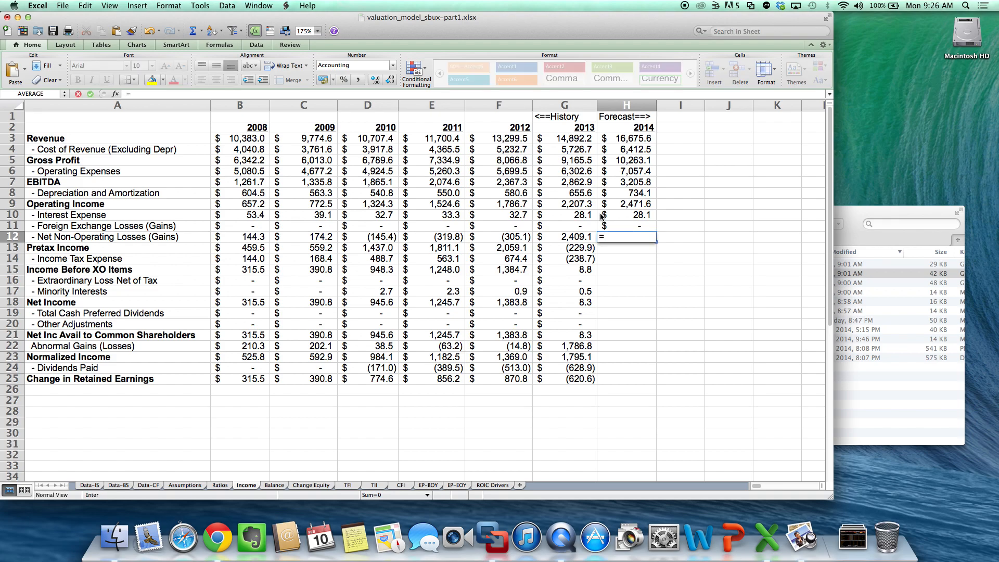
left_click(649, 139)
type("*")
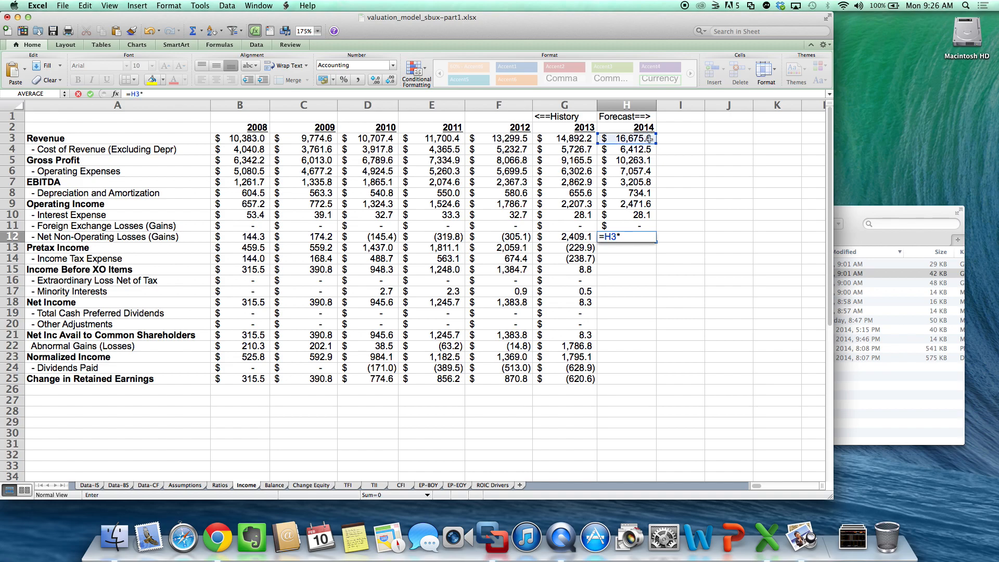
left_click(220, 486)
left_click(620, 134)
left_click(629, 243)
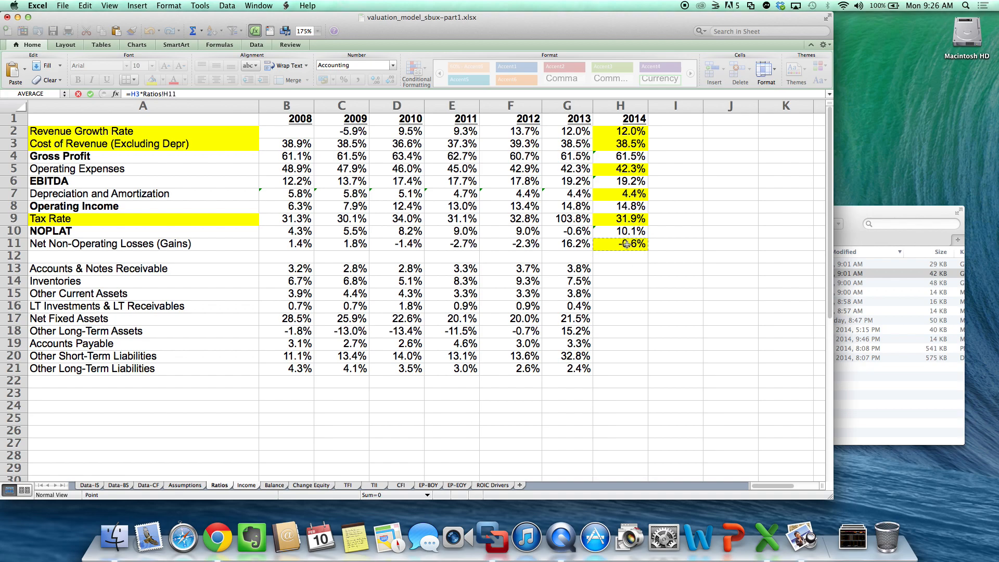
key("Return")
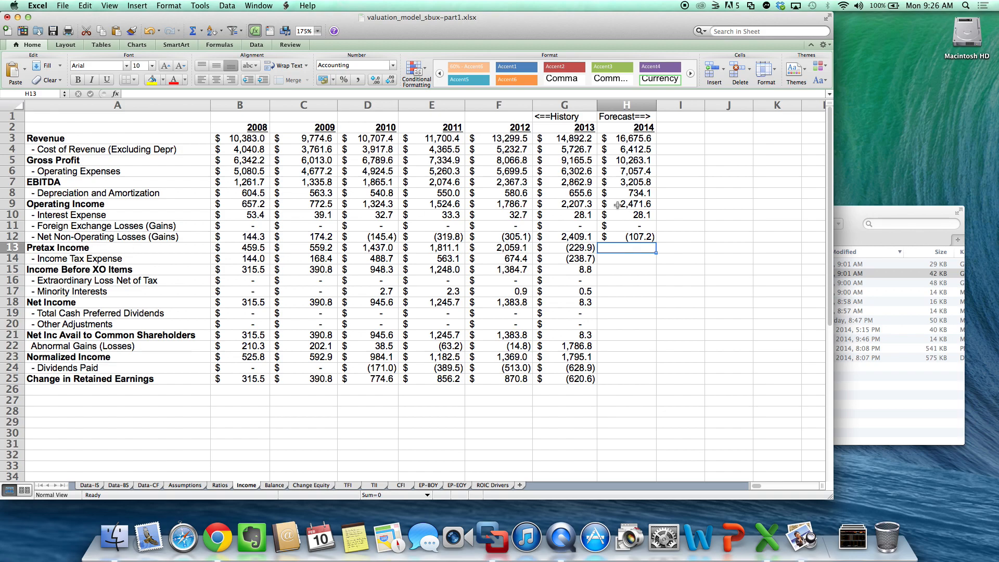
- Calculate 2014 pretax income in H13 of the Income sheet with =H9-H10-H11-H12
type("=")
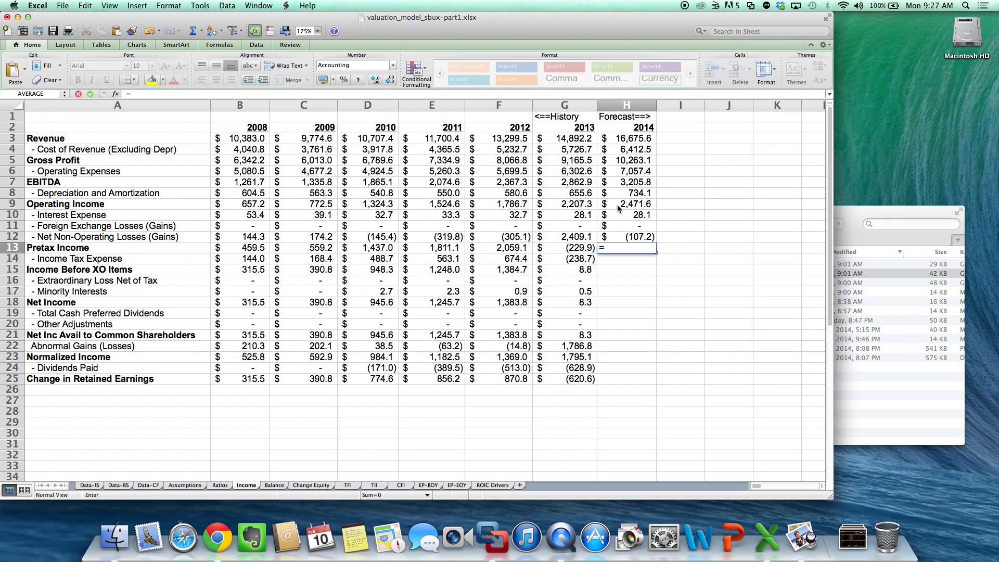
left_click(618, 208)
type("-")
key("Down")
type("-")
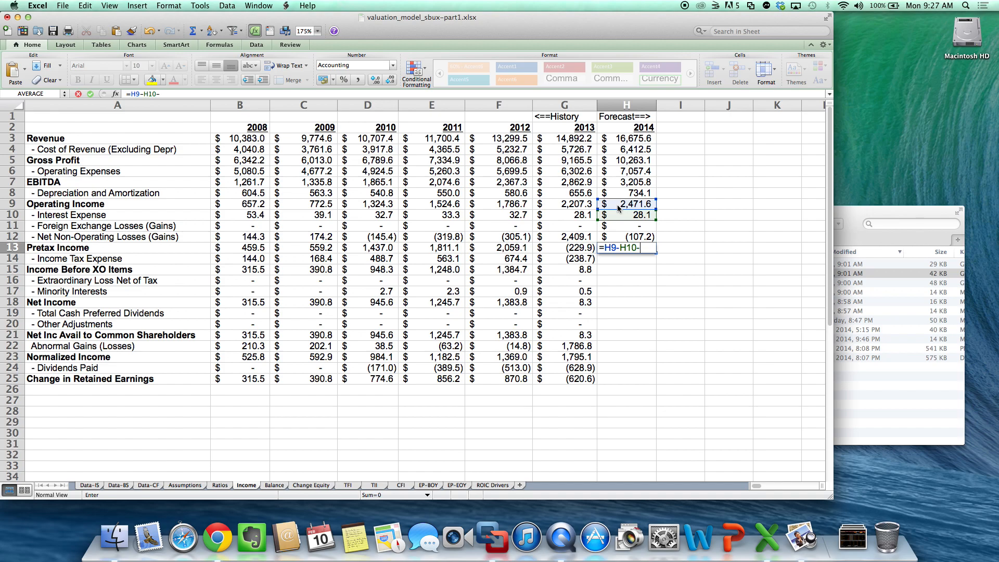
key("Up")
key("Up")
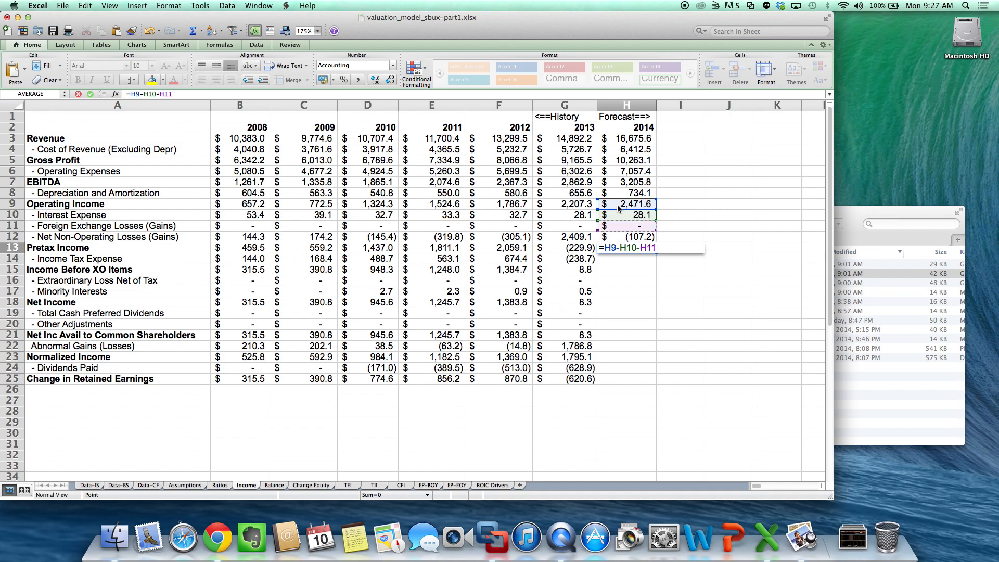
type("-")
key("Up")
key("Return")
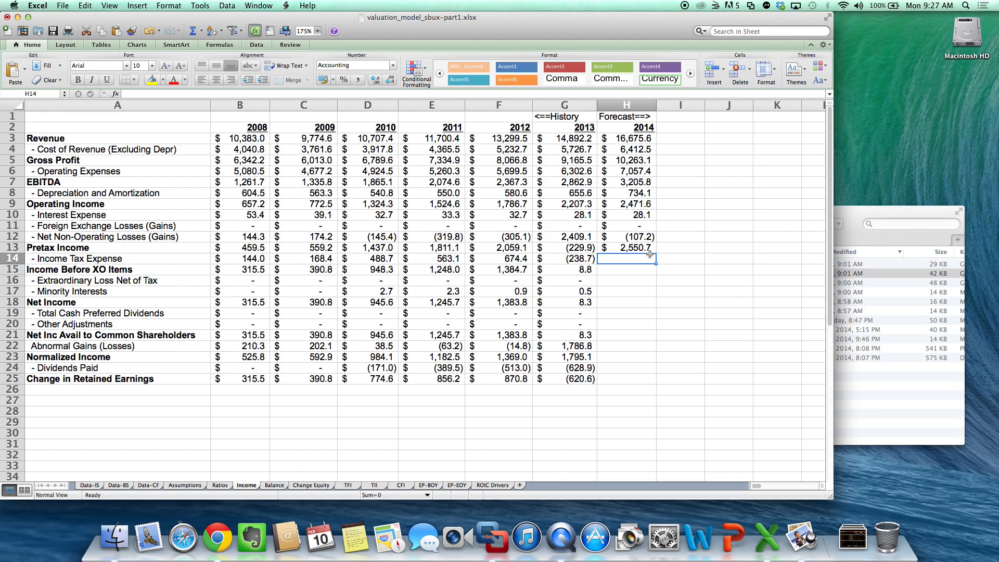
- Forecast 2014 income tax expense in H14 of the Income sheet as pretax income times the tax rate with =H13*Ratios!H9
left_click(646, 237)
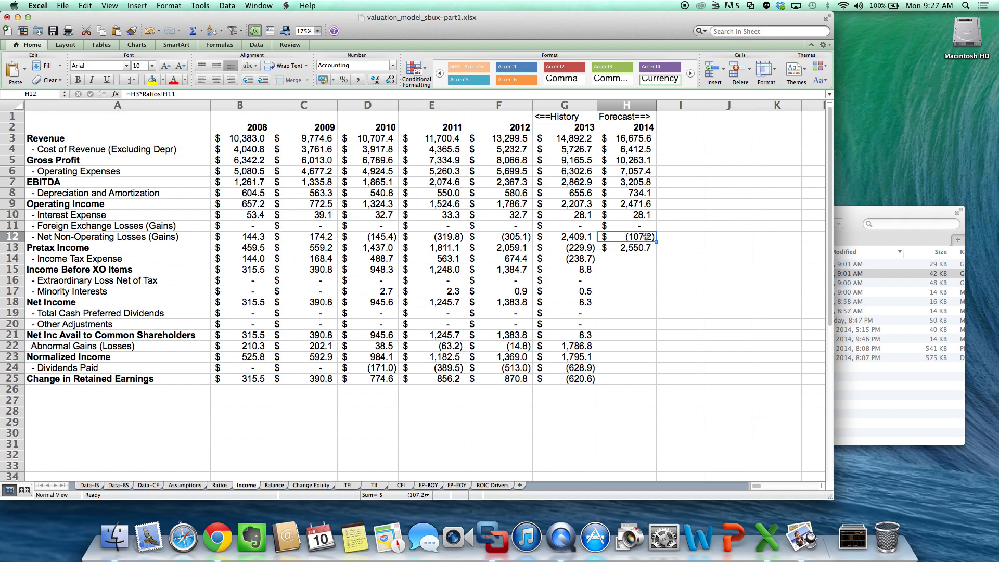
key("Down")
key("Down")
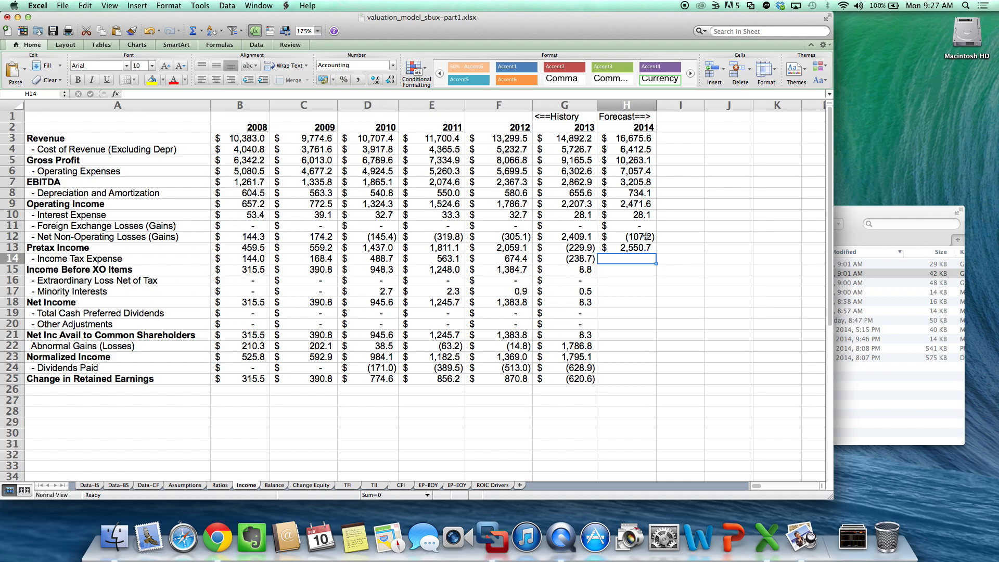
type("=")
key("Up")
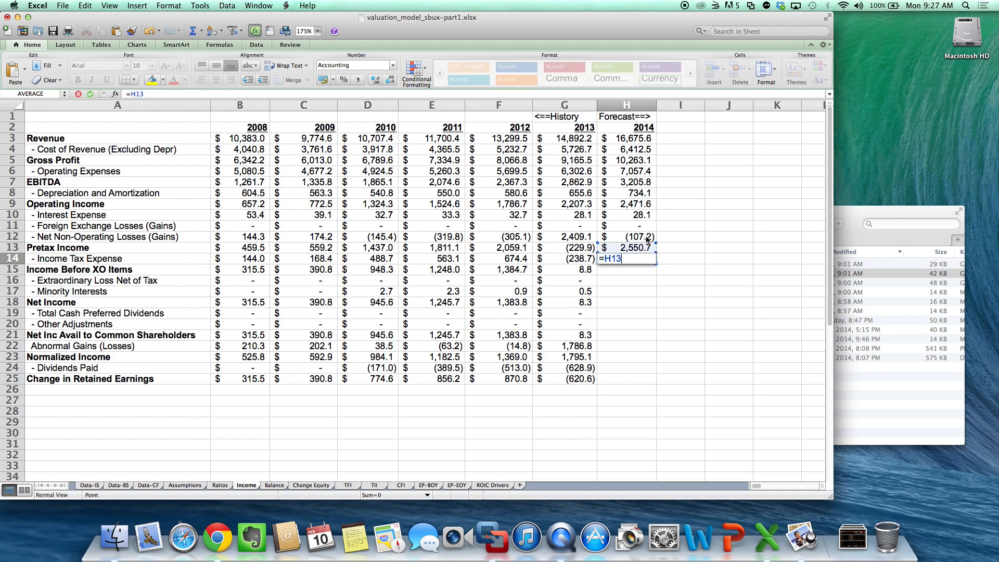
type("*")
left_click(219, 485)
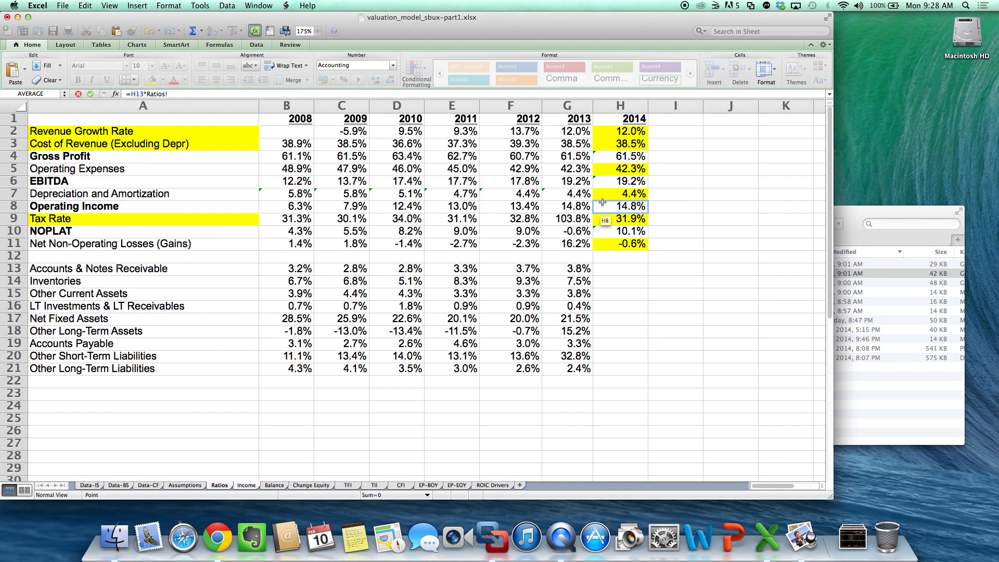
left_click(626, 218)
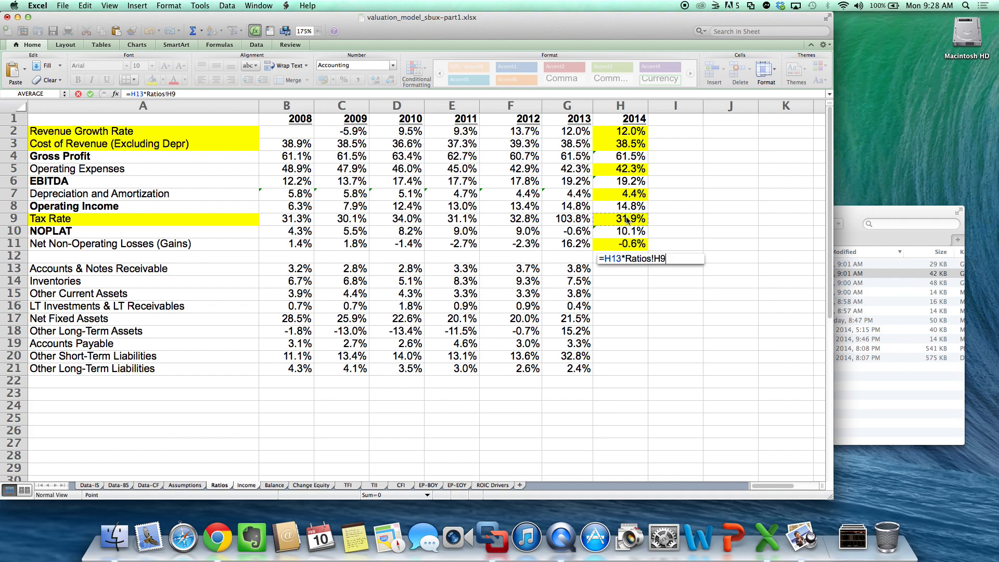
key("Return")
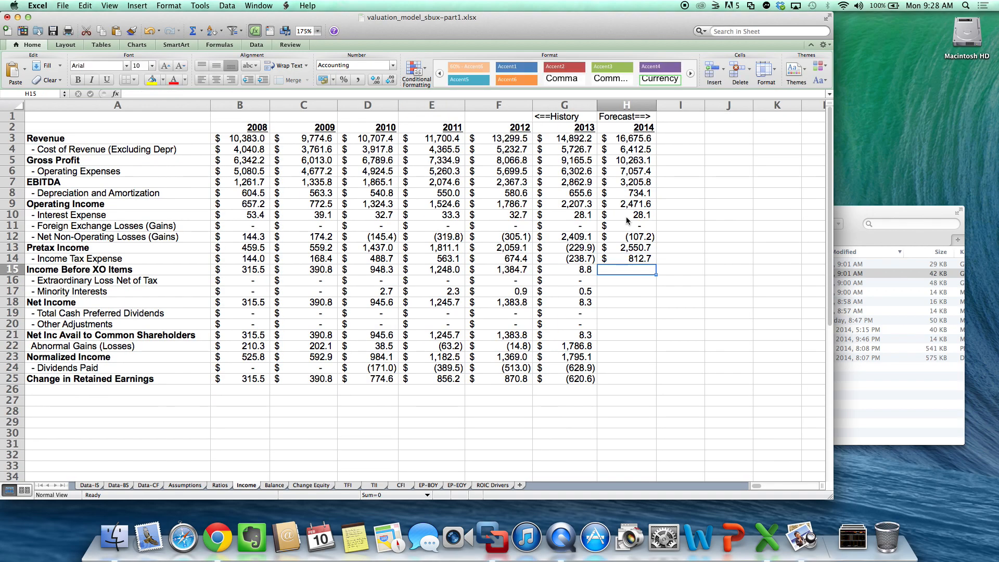
- Calculate 2014 income before XO items in H15 as pretax income minus income tax expense with =H13-H14
type("=")
key("Up")
key("Up")
type("-")
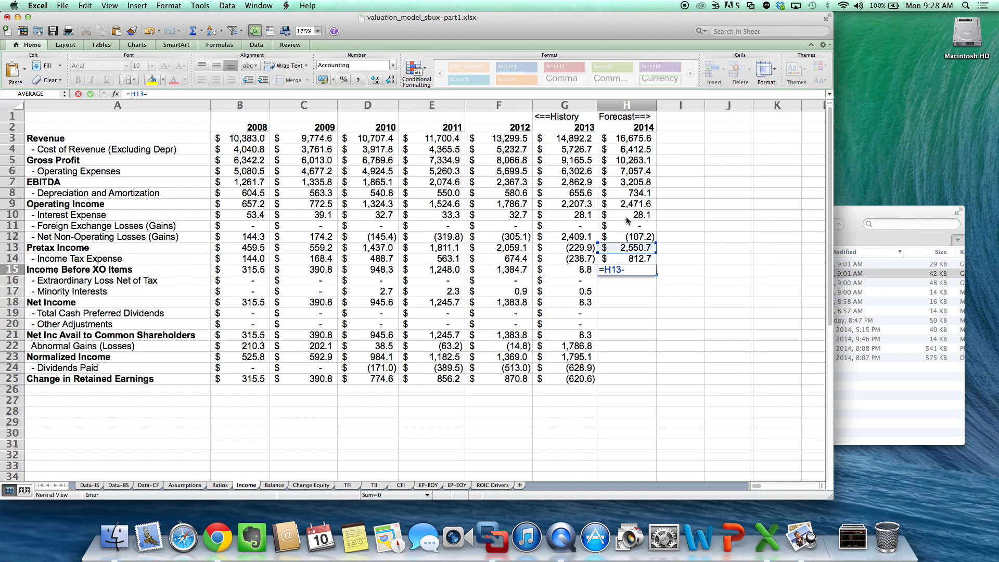
key("Up")
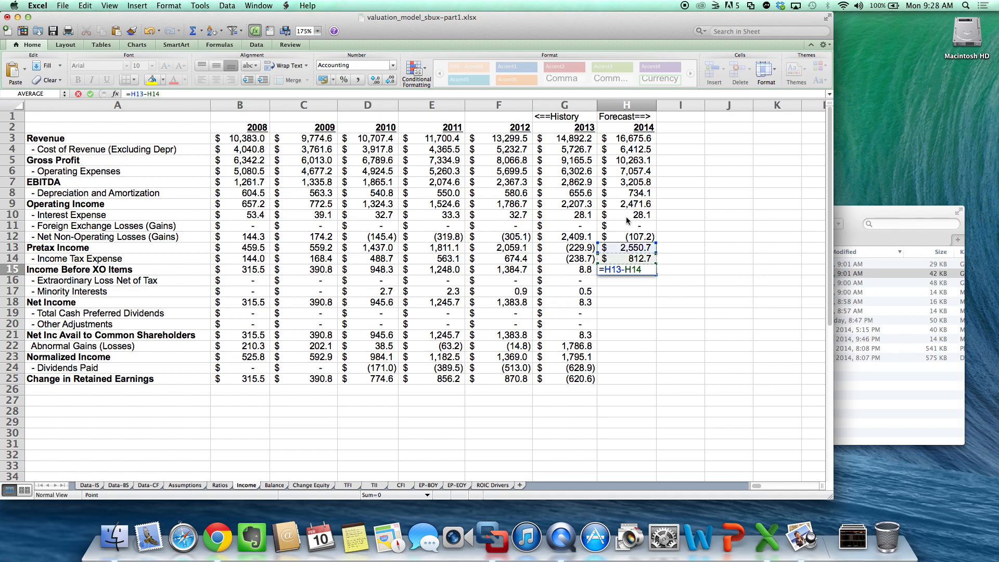
key("Return")
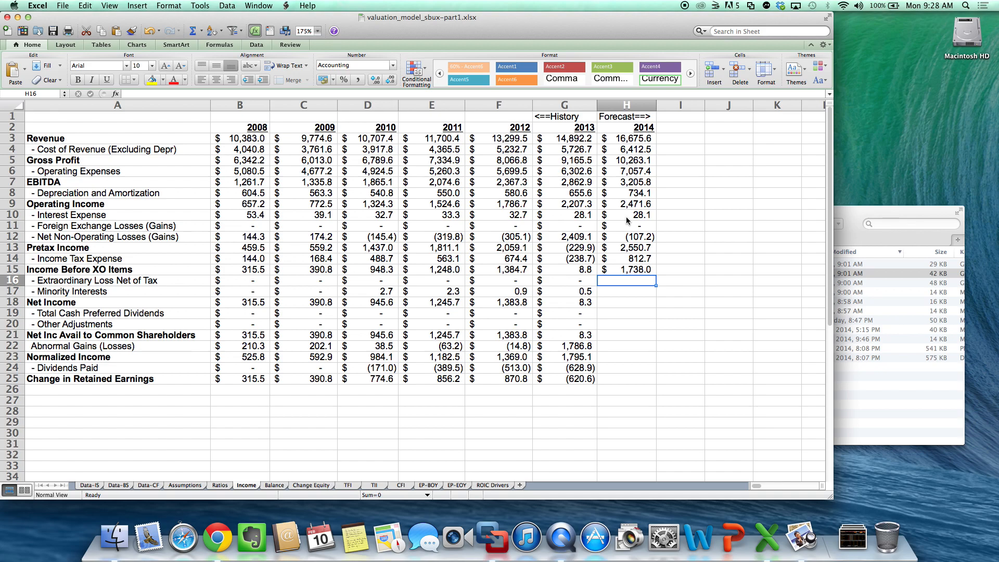
- Enter 0 for the 2014 extraordinary loss in H16 and carry the 2013 minority interests into H17 with =G17
type("0")
key("Return")
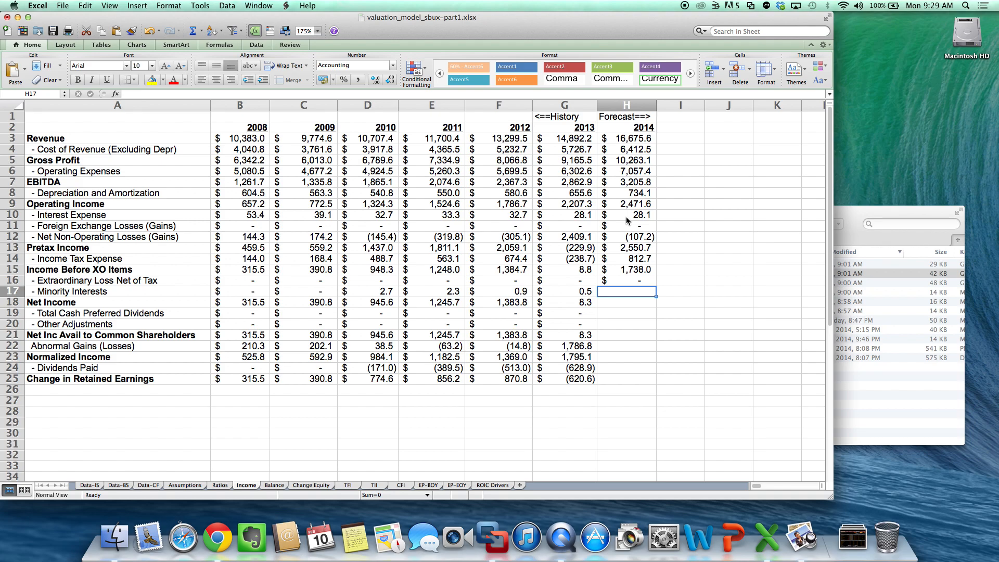
type("=G17")
key("Return")
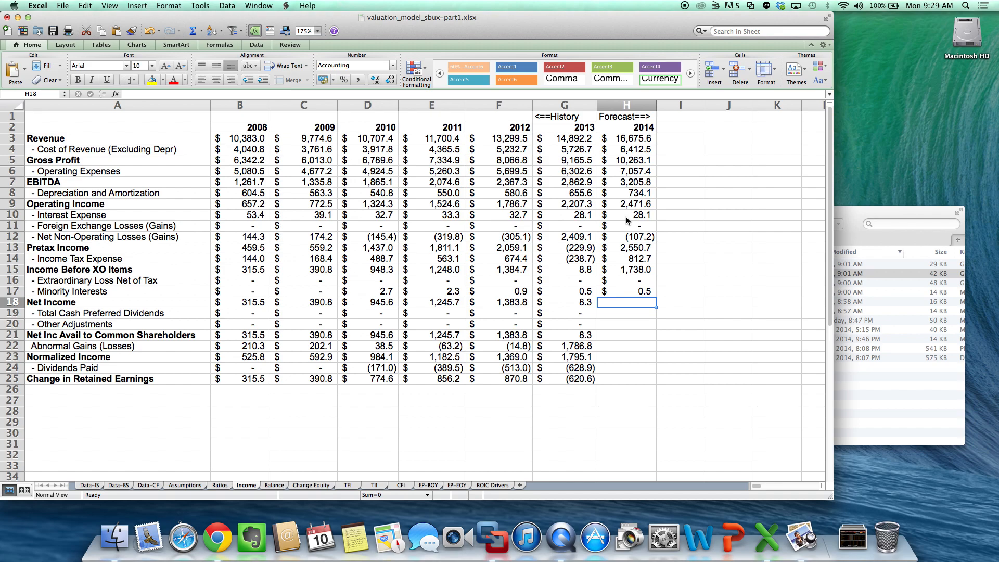
- Calculate 2014 net income in H18 of the Income sheet with =H15-H16-H17
type("=")
key("Up")
key("Up")
key("Up")
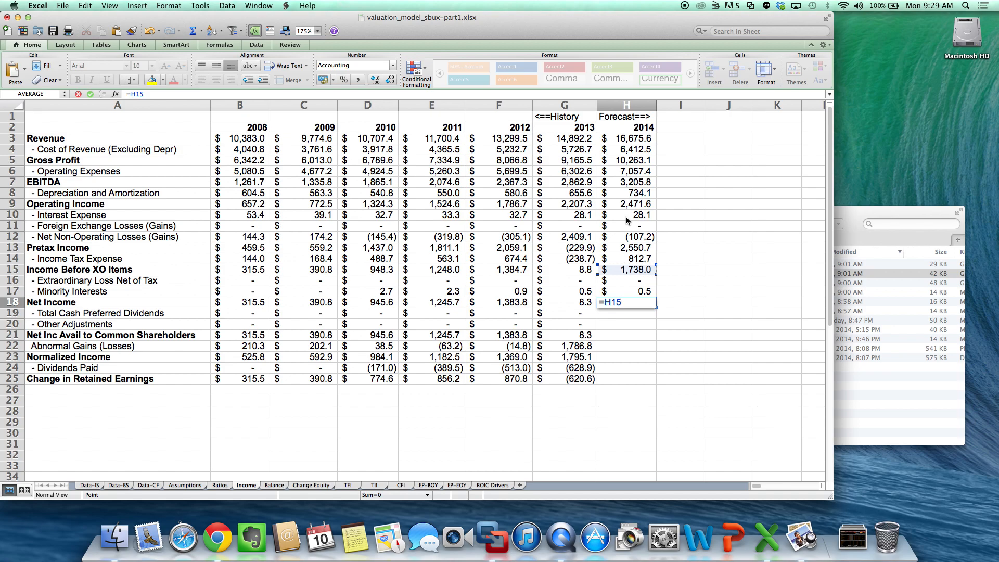
type("-")
key("Up")
key("Up")
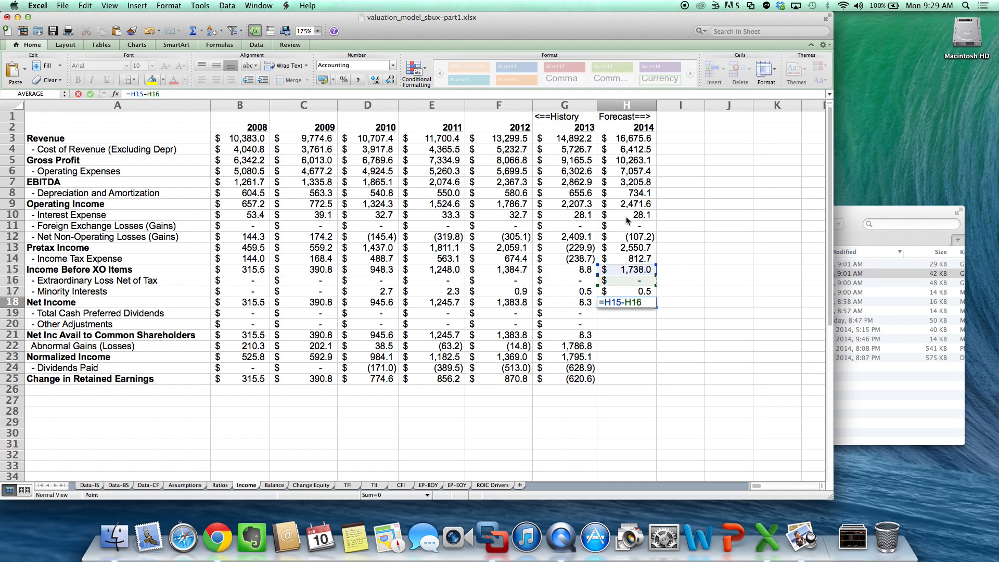
type("-")
key("Up")
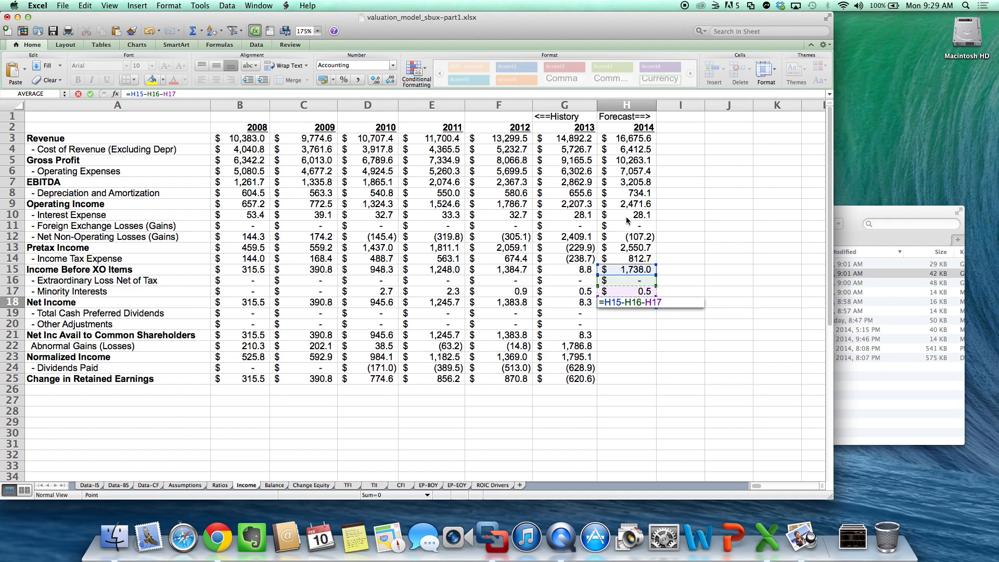
key("Return")
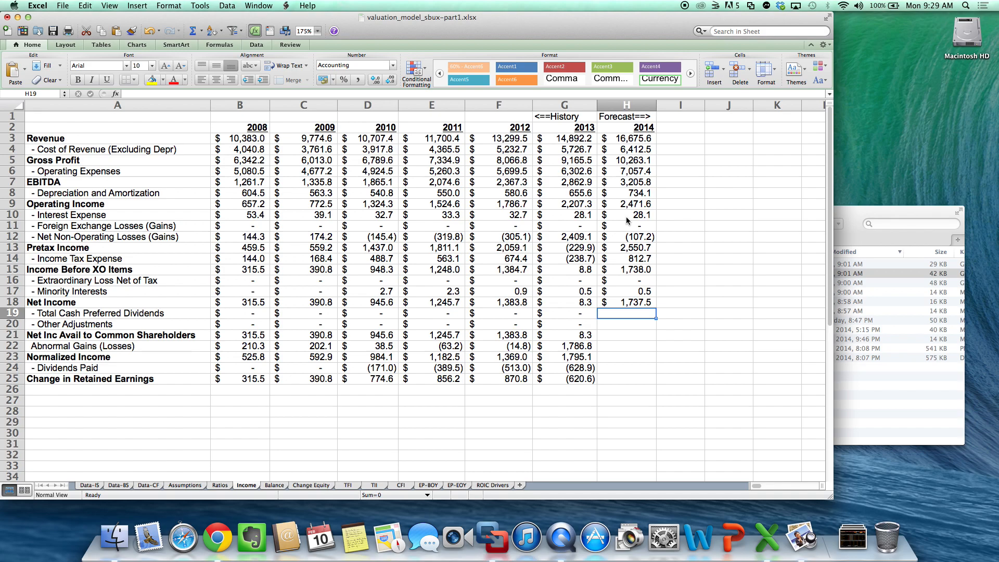
- Carry the 2013 preferred dividends into H19 with =G19 and enter 0 for other adjustments in H20
type("=")
key("Left")
key("Return")
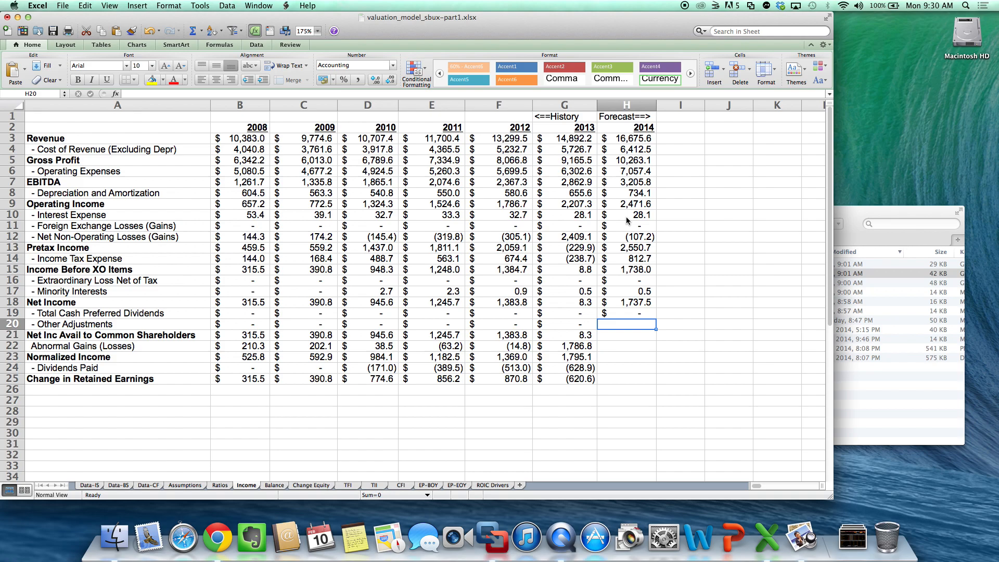
type("0")
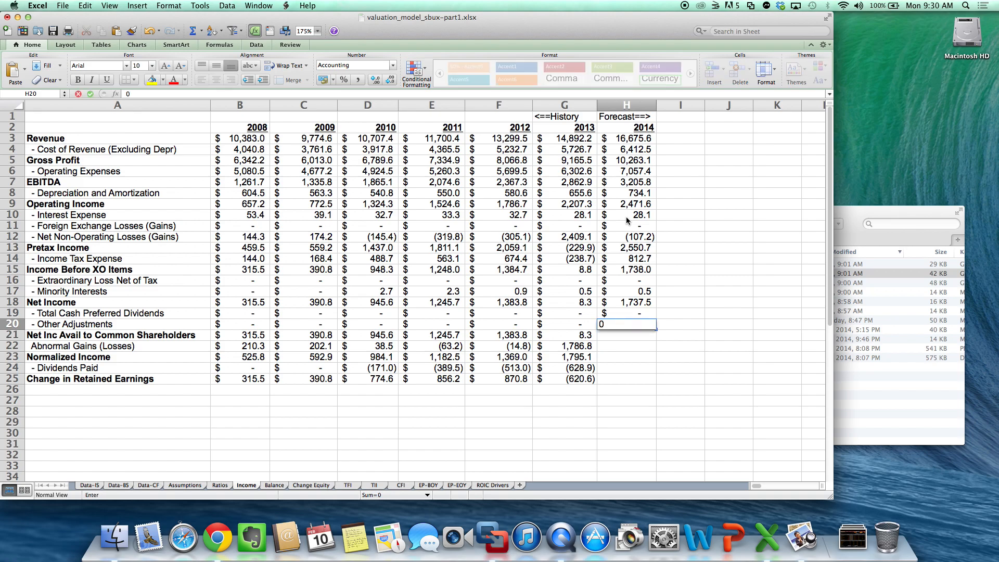
key("Return")
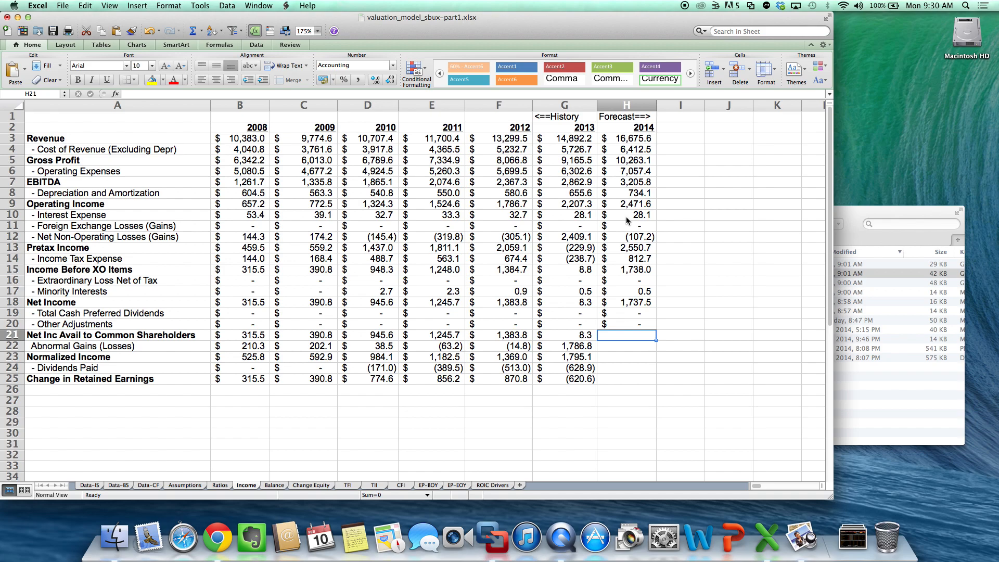
- Calculate 2014 net income available to common shareholders in H21 of the Income sheet with =H18-H19-H20
type("=")
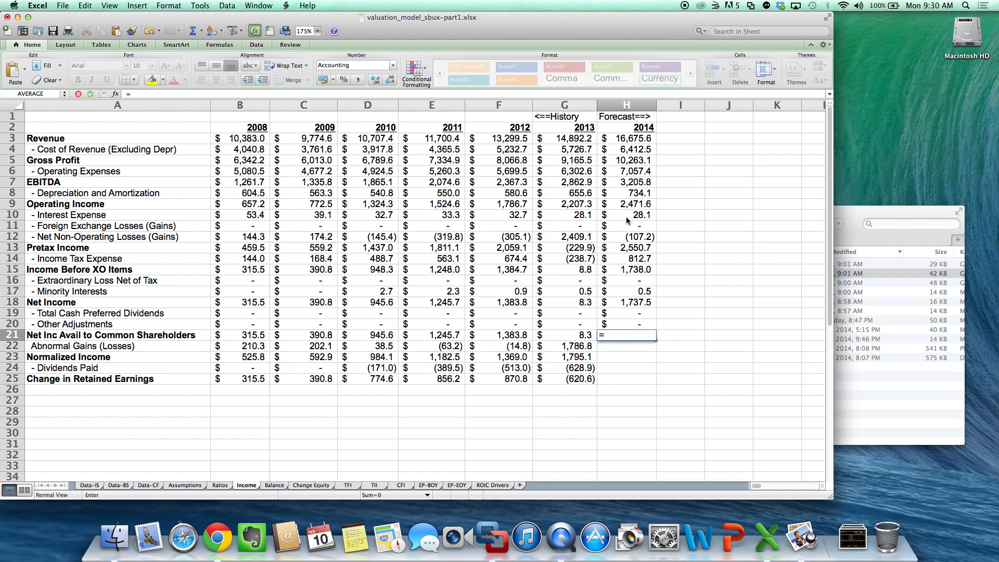
key("Down")
key("Up")
key("Up")
key("Up")
key("Up")
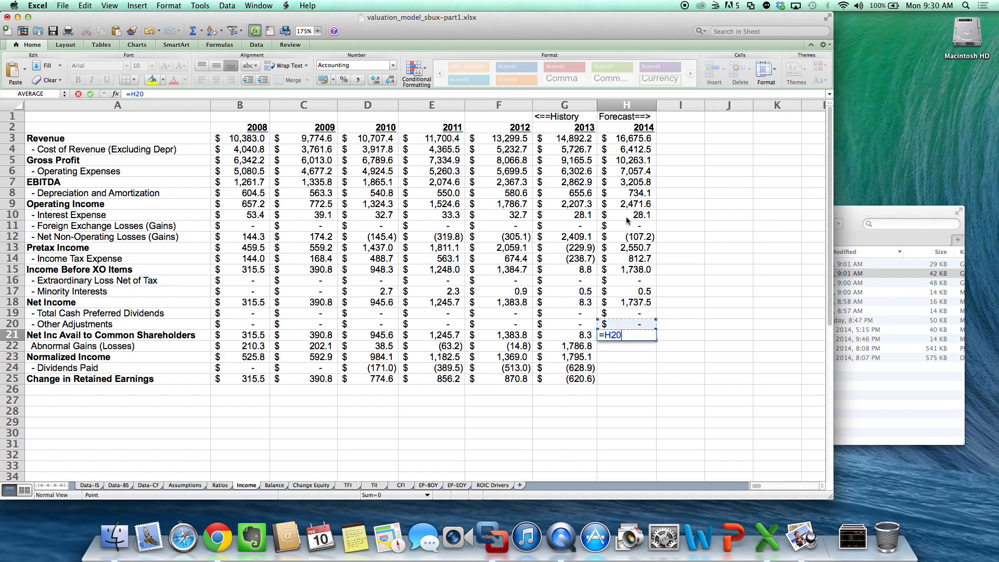
type("-")
key("Up")
key("Up")
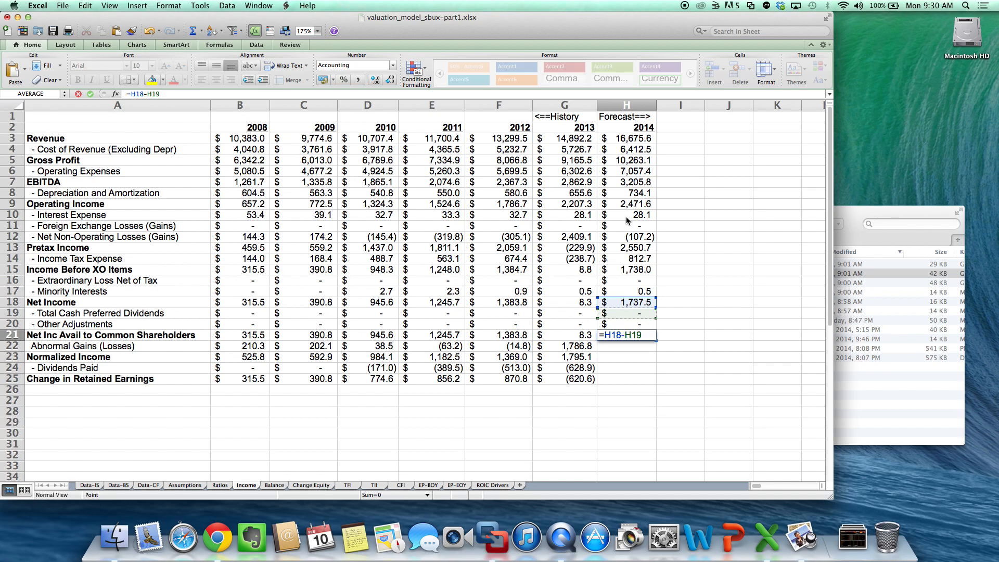
type("-")
key("Up")
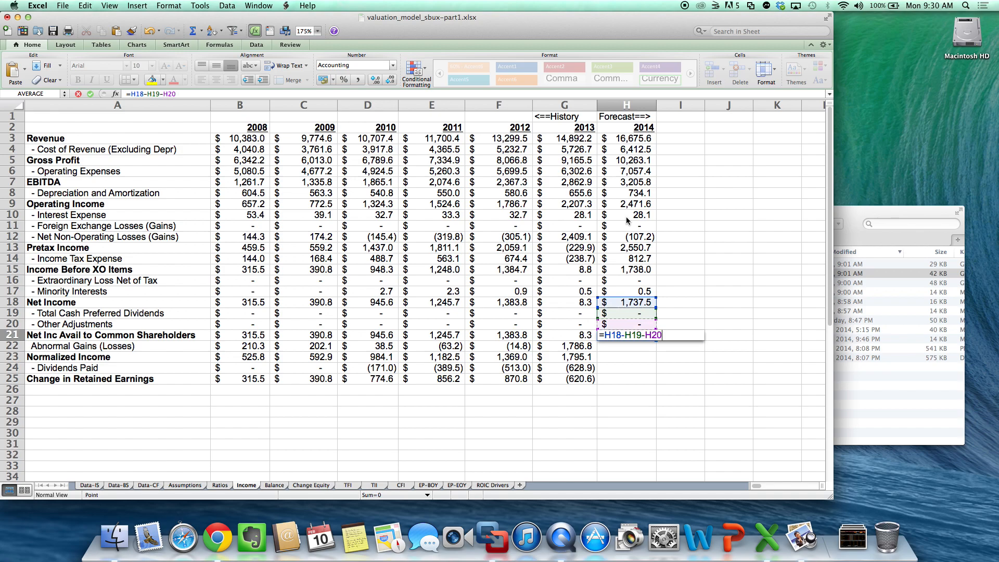
key("Return")
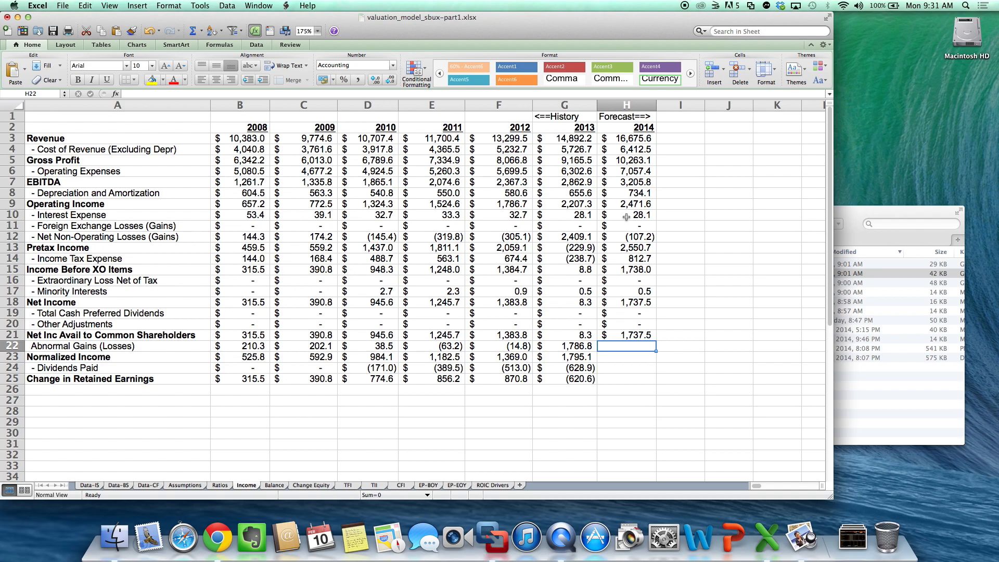
- Enter 0 for the 2014 abnormal gains in H22 and calculate normalized income in H23 with =H21+H22
type("0")
key("Return")
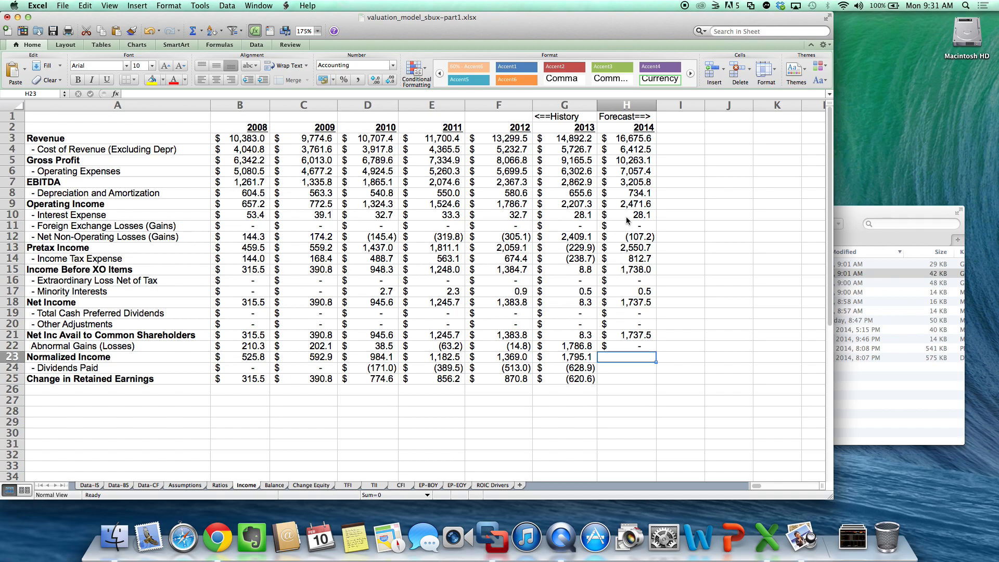
type("=")
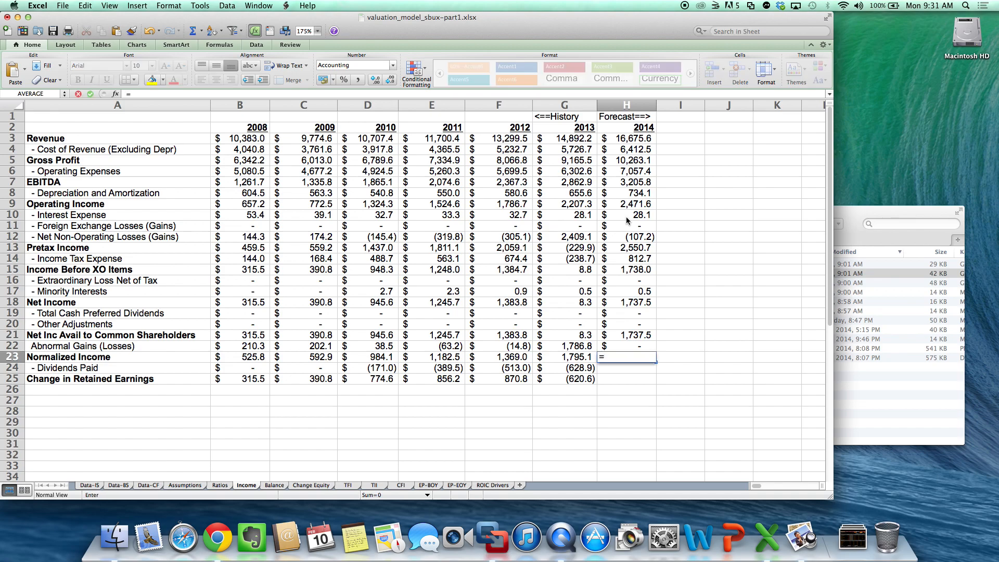
key("Up")
key("Up")
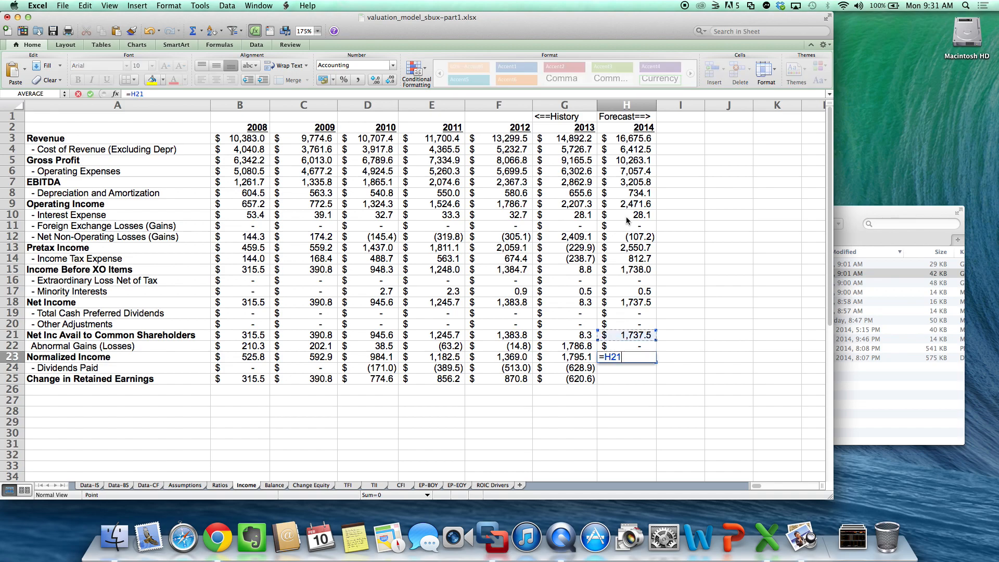
type("-")
key("BackSpace")
type("+")
key("Up")
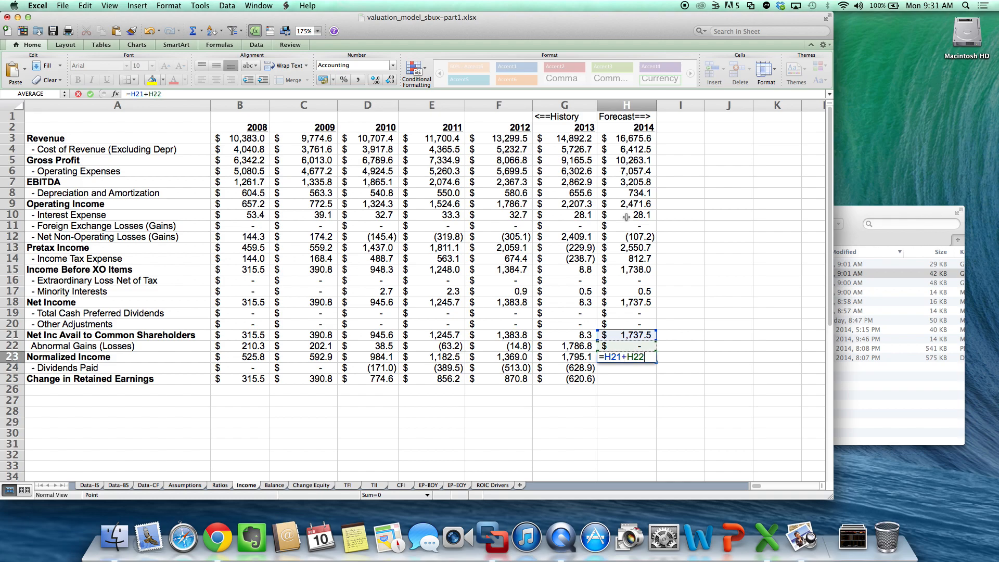
key("Return")
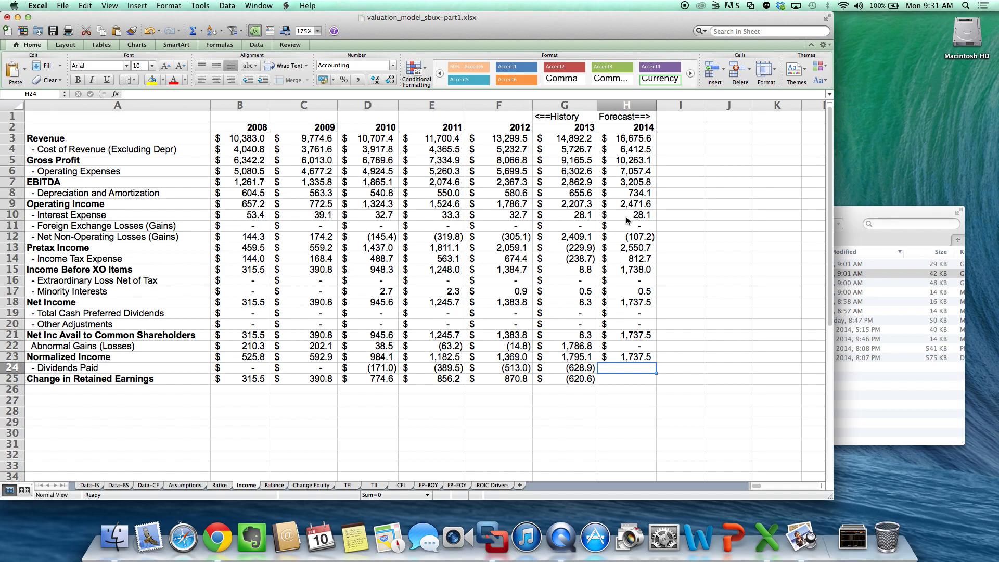
- Carry the 2013 dividends paid into the 2014 forecast in H24 of the Income sheet with =G24
type("=")
key("Left")
key("Return")
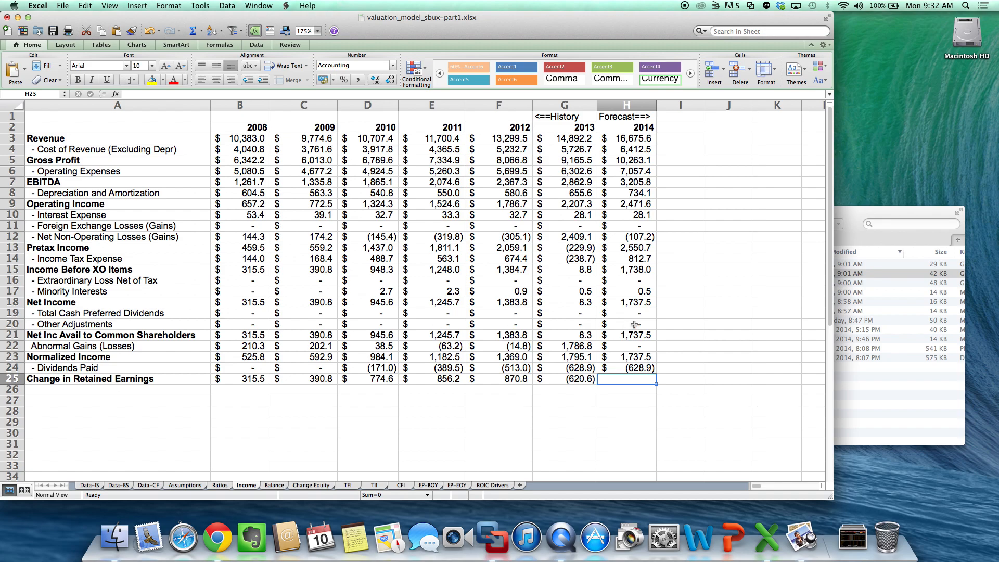
- Calculate the 2014 change in retained earnings in H25 of the Income sheet with =H23+H24
type("=")
key("Up")
key("Up")
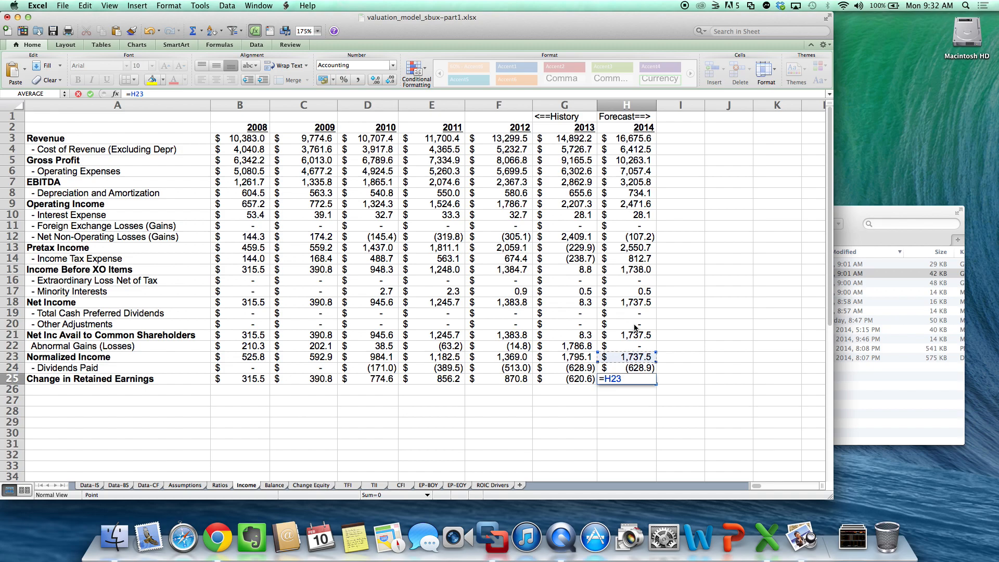
type("+")
key("Down")
key("Return")
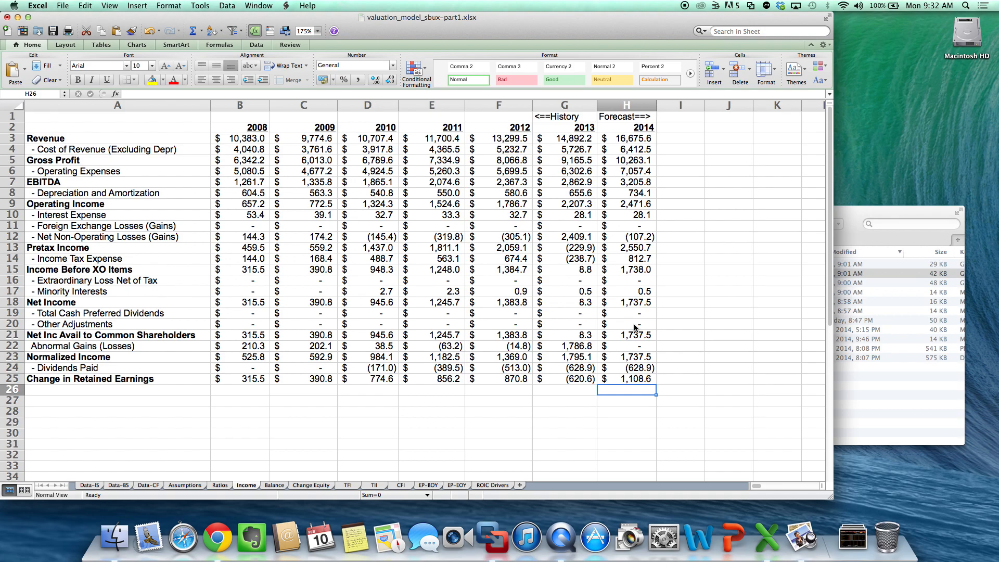
- Switch to Finder, open the Lecture 3 PDF from the Spring 2014 Lecture Notes under Dropbox's UMD folder, and view the three forecast time periods on page 4
left_click(876, 402)
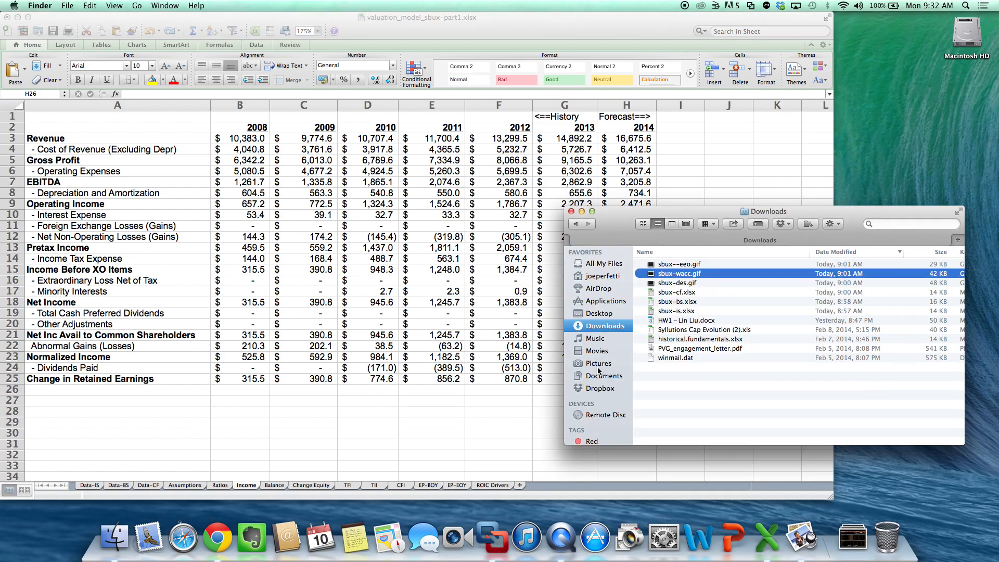
left_click(600, 388)
double_click(687, 376)
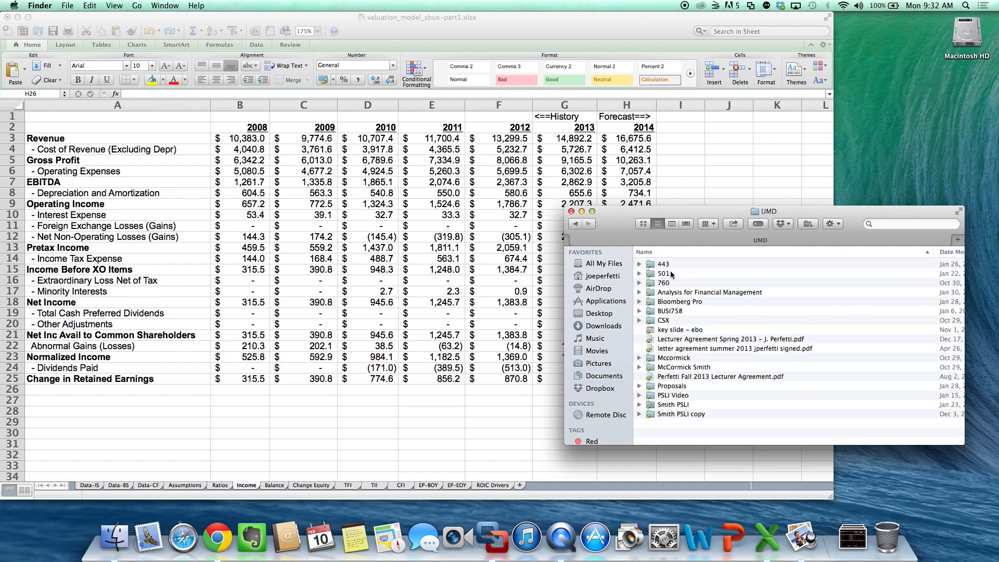
double_click(668, 273)
double_click(671, 274)
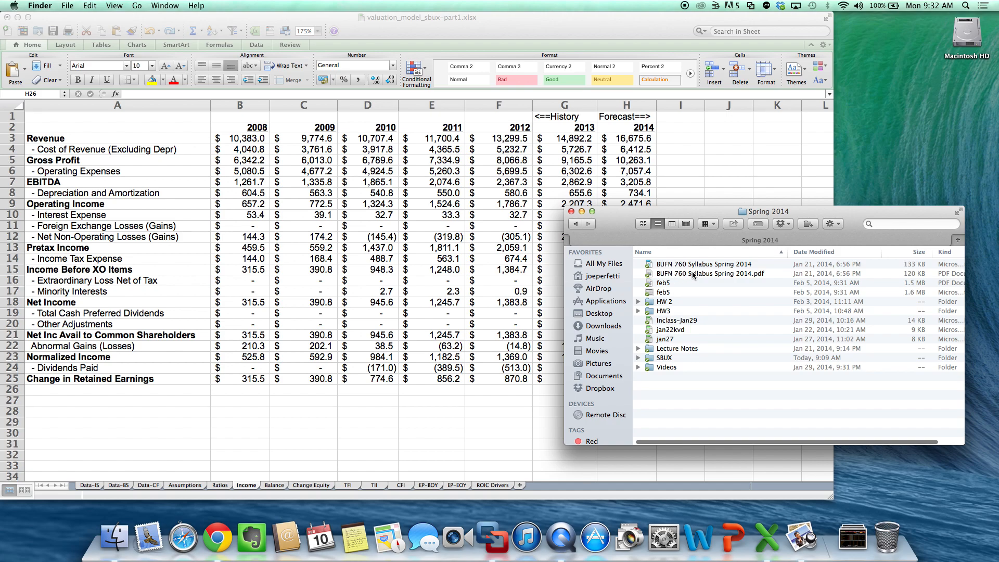
double_click(677, 349)
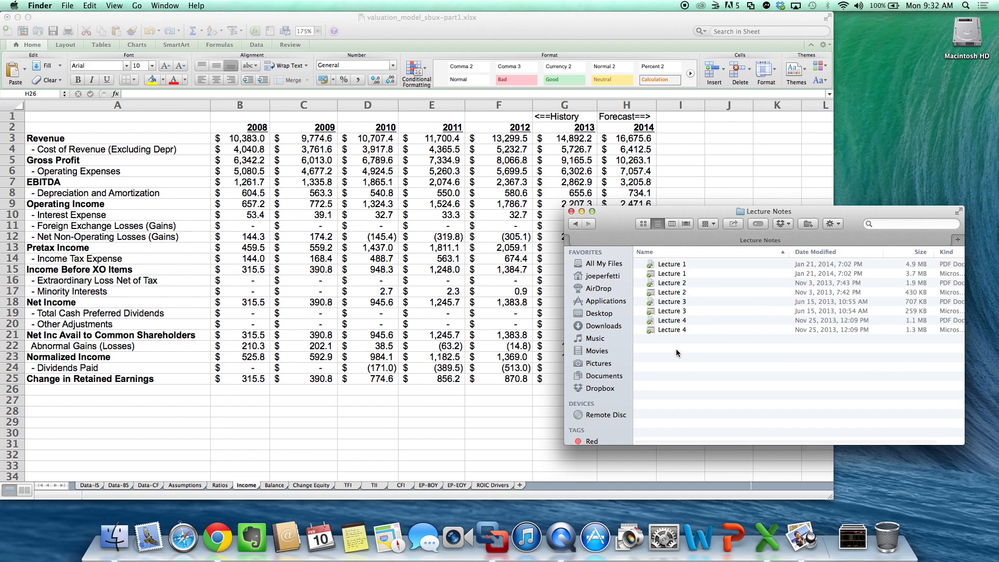
double_click(679, 303)
scroll(596, 298, "down", 10)
scroll(596, 298, "down", 20)
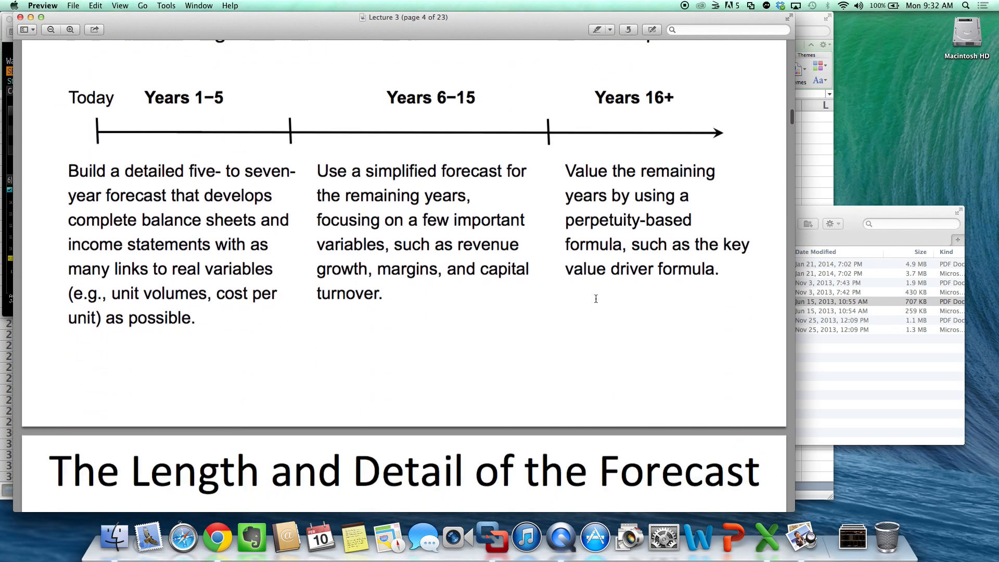
scroll(596, 299, "up", 10)
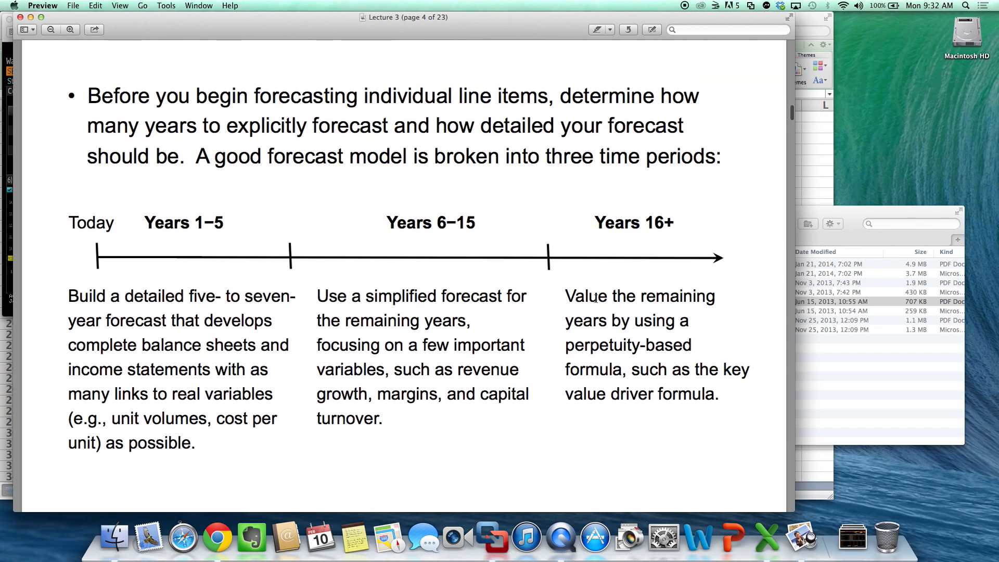
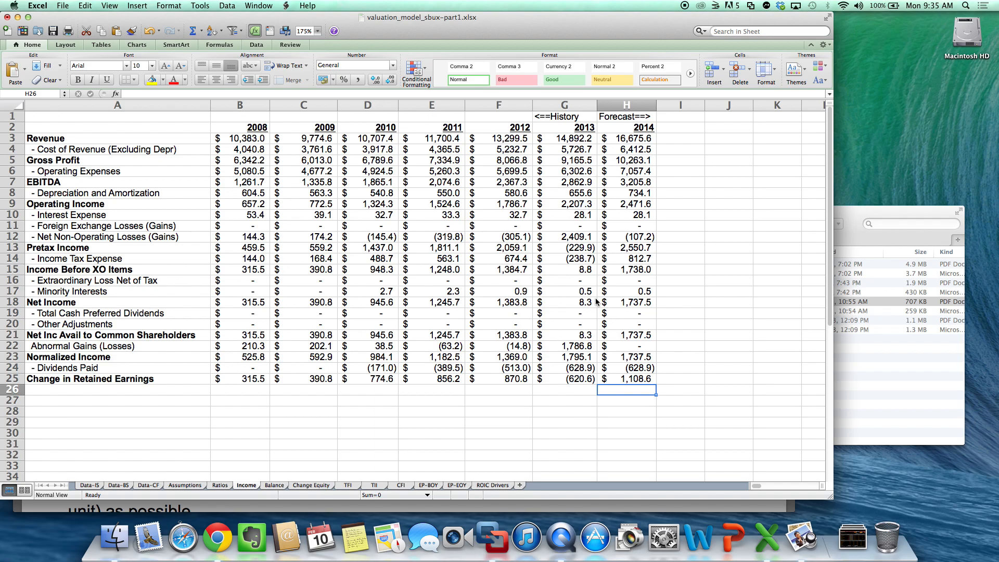
- Copy the 2014 forecast ratios in H1:H11 of the Ratios sheet across columns I to R for 2015 through 2024
left_click(219, 486)
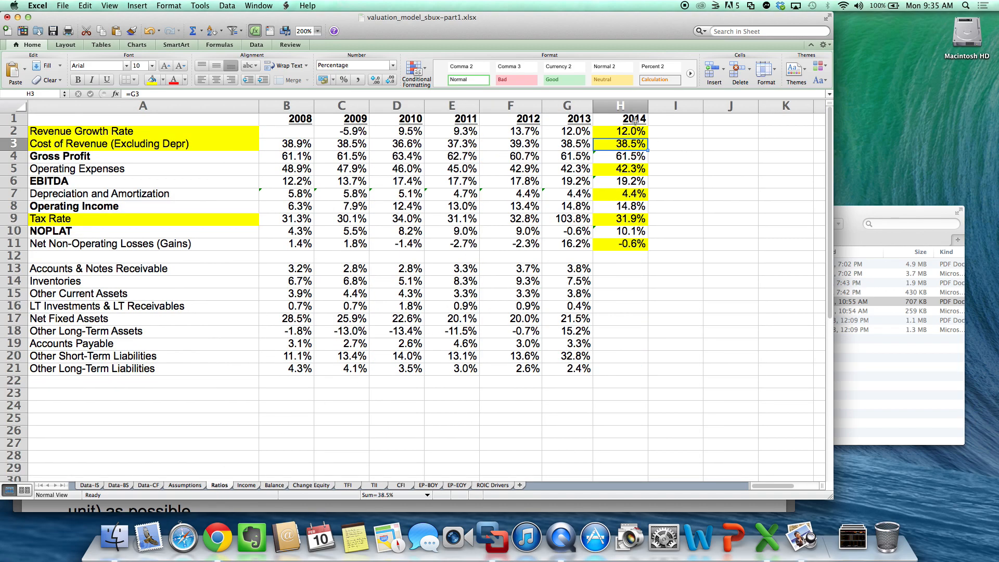
left_click_drag(634, 119, 628, 243)
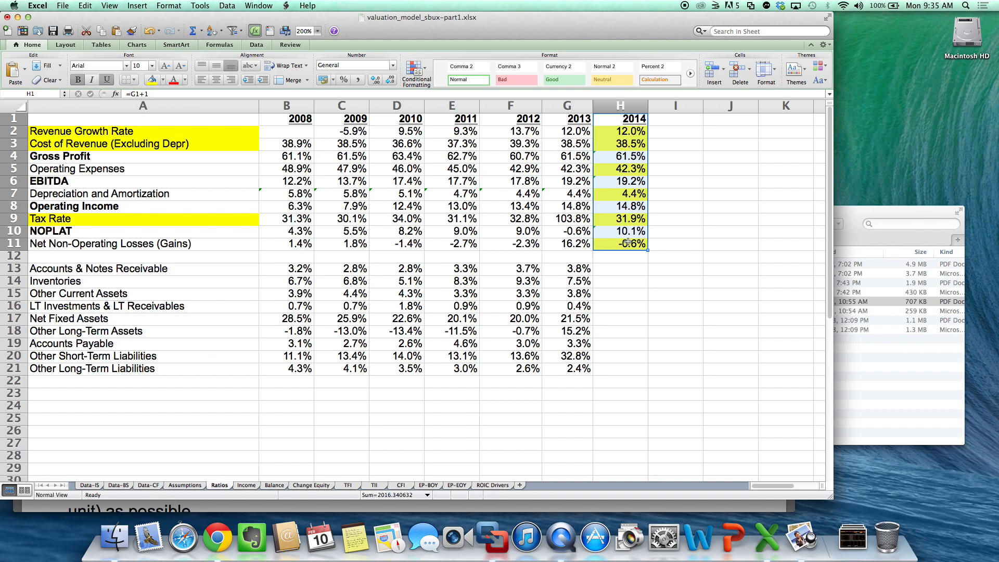
key("super+c")
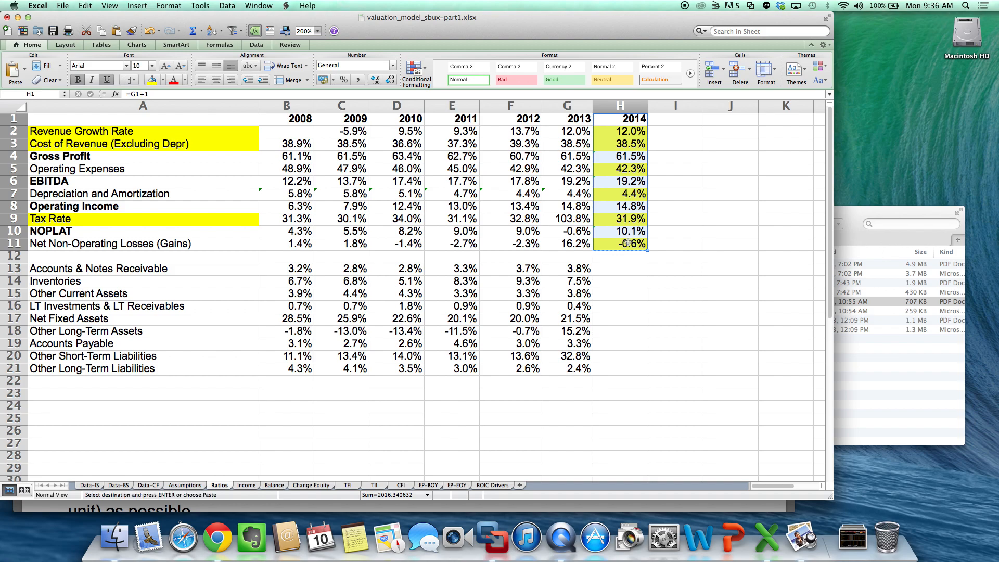
left_click(683, 121)
left_click_drag(683, 121, 704, 118)
key("super+v")
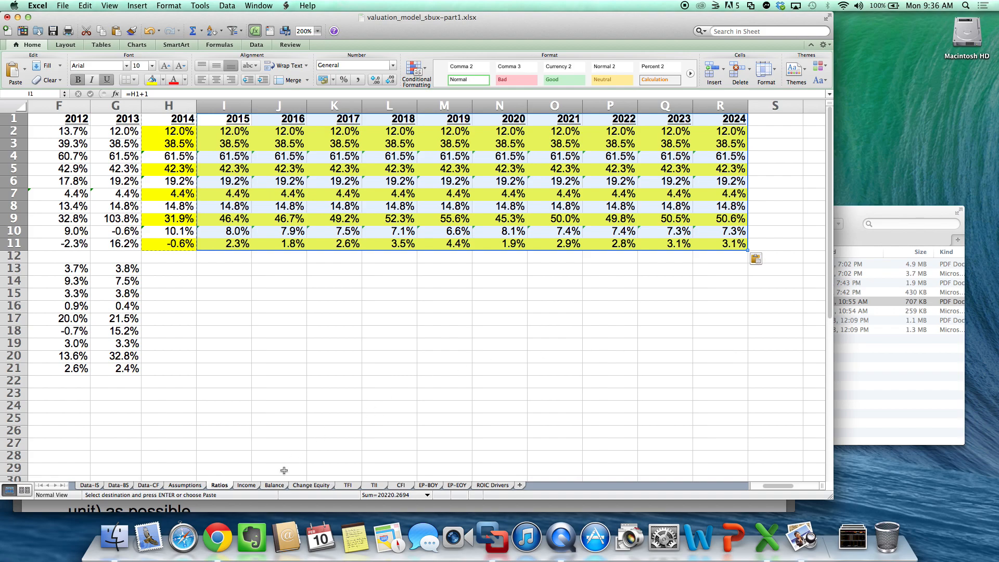
- Copy the 2014 forecast in H2:H25 of the Income sheet across columns I to R for 2015 through 2024
left_click(256, 481)
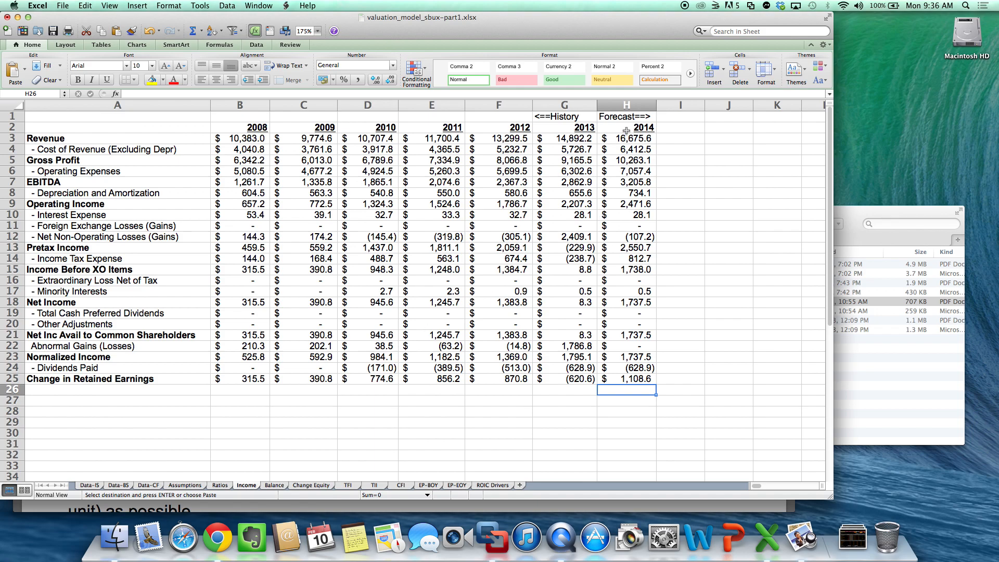
left_click_drag(635, 126, 644, 382)
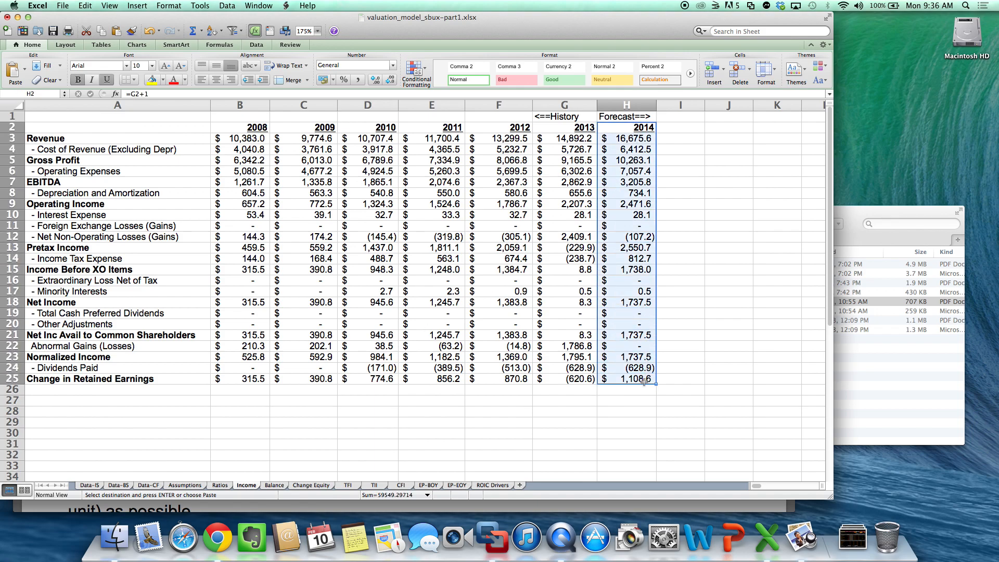
left_click(682, 129)
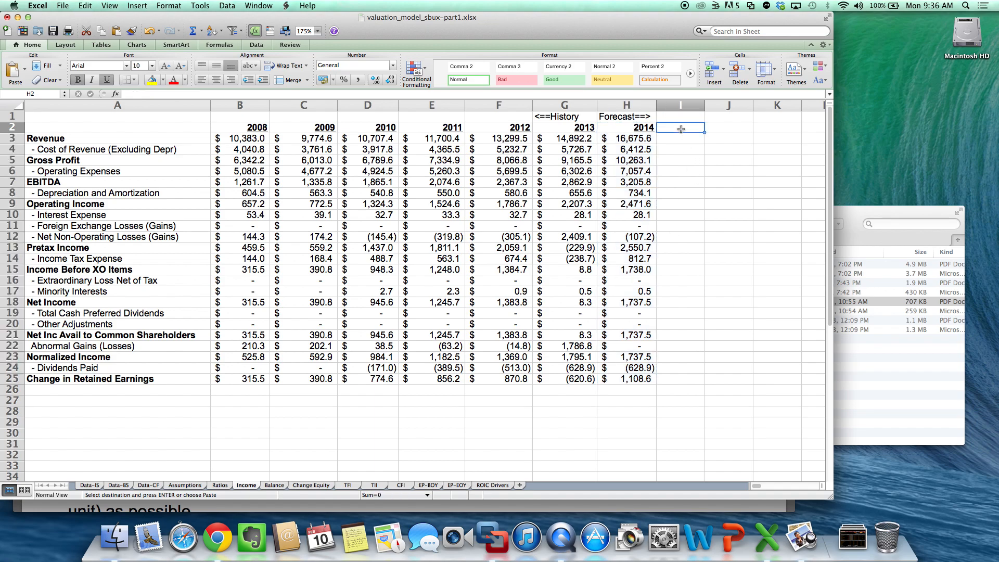
left_click_drag(681, 129, 746, 133)
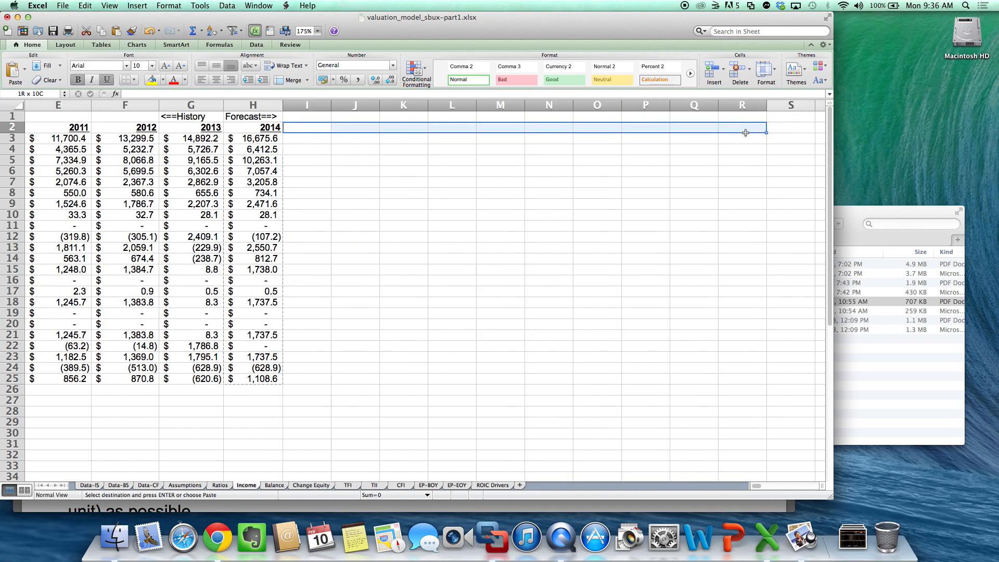
key("super+v")
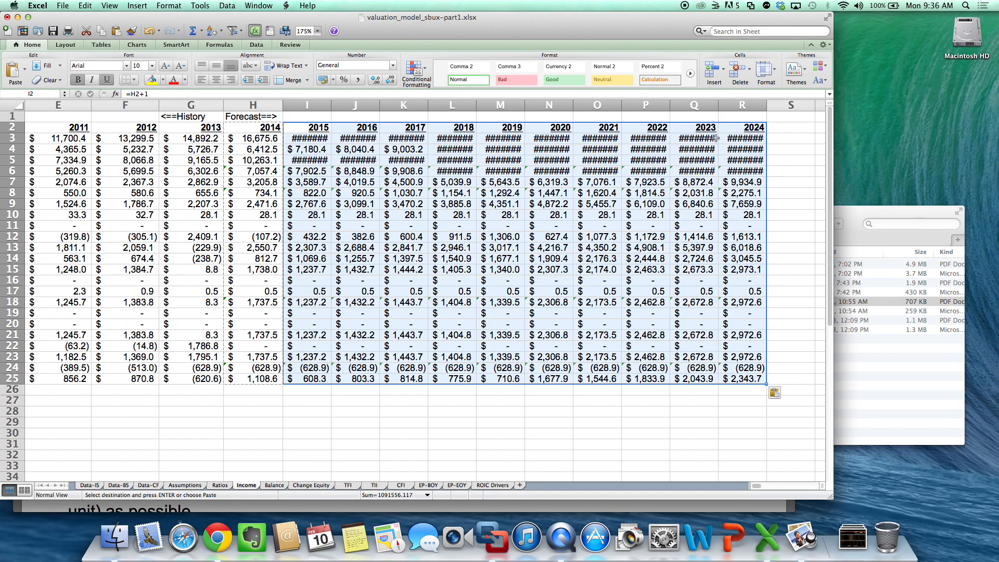
- Widen columns I to R of the Income sheet together so the large forecast amounts fit
left_click_drag(622, 107, 628, 106)
left_click(552, 237)
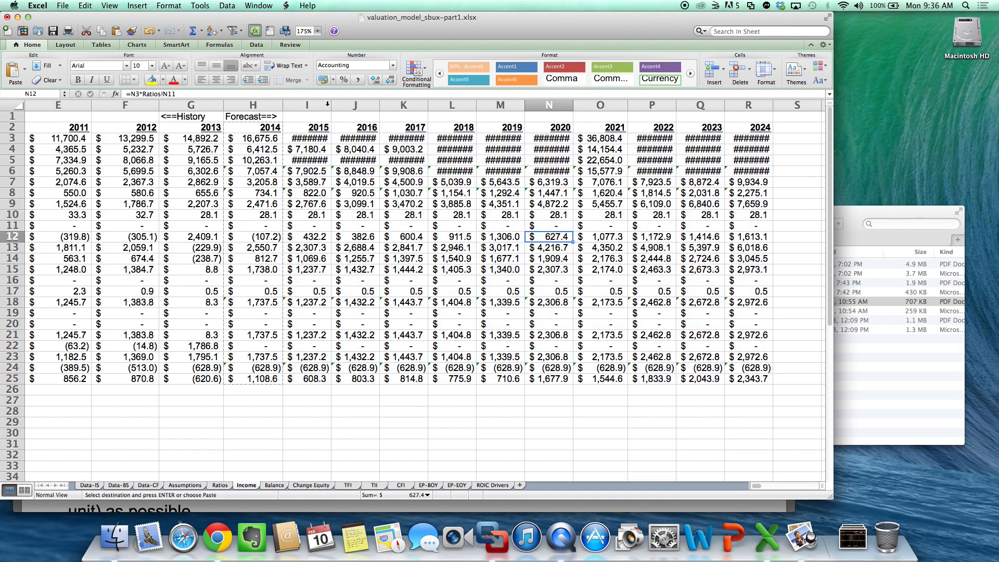
left_click_drag(327, 104, 749, 105)
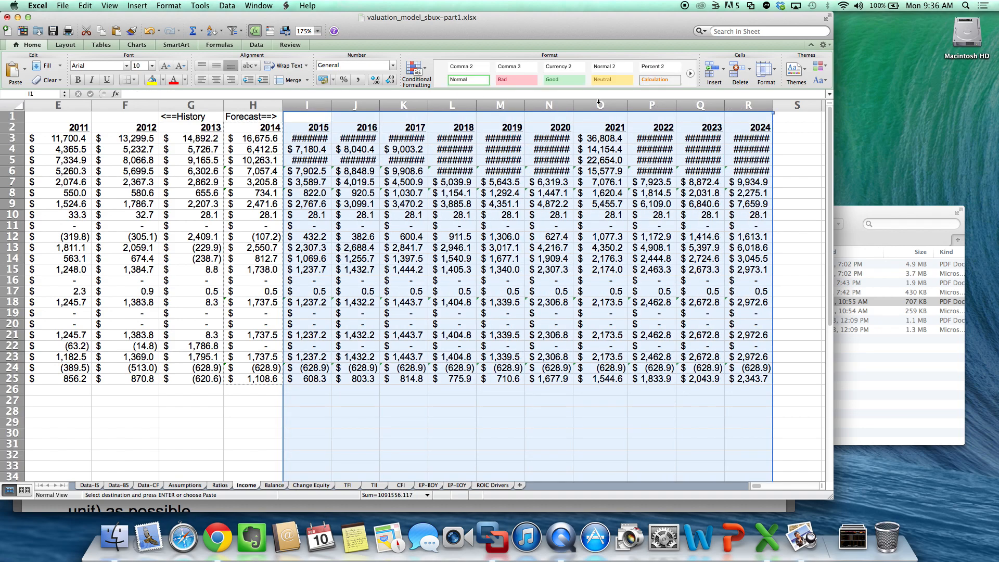
left_click_drag(524, 106, 532, 106)
left_click(547, 257)
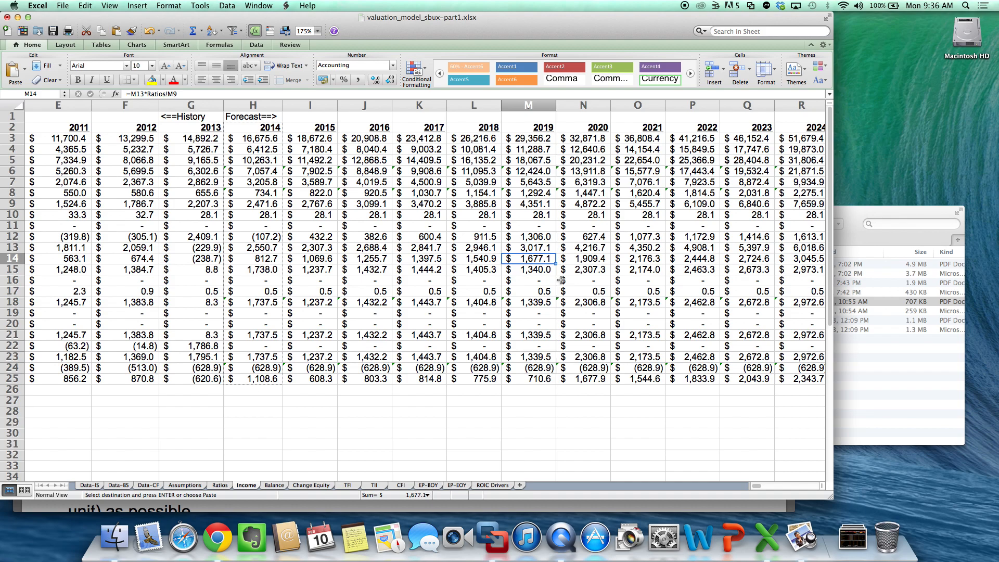
scroll(561, 280, "right", 2)
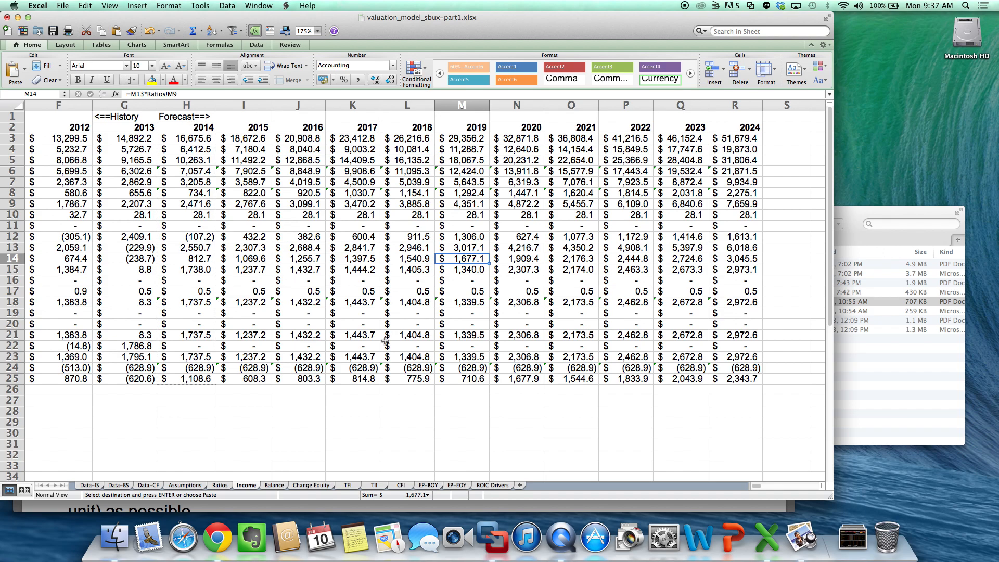
- Test a 6% revenue growth rate in H2 of the Ratios sheet, compare the 2024 revenue on the Income sheet, and undo the change
left_click(227, 486)
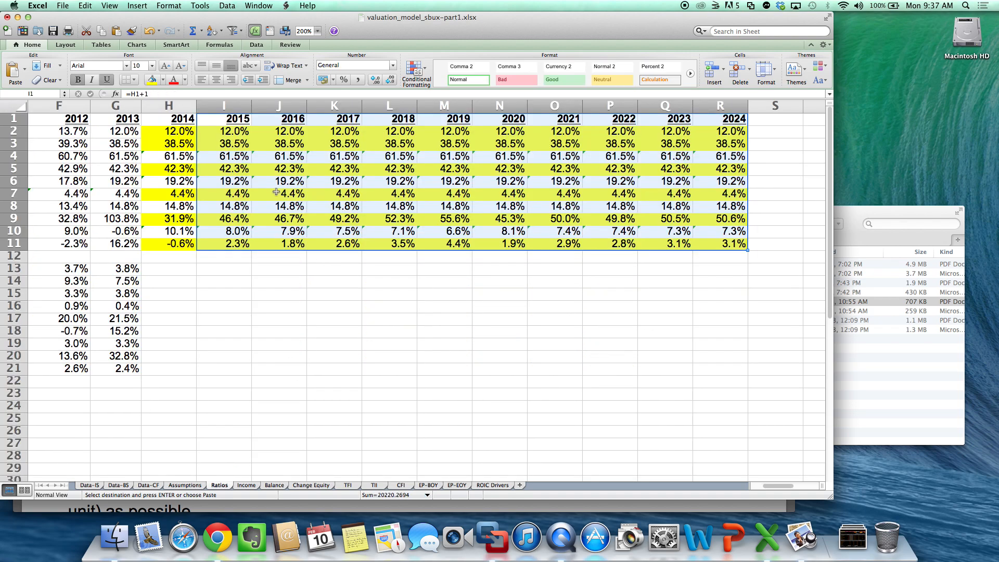
left_click(180, 131)
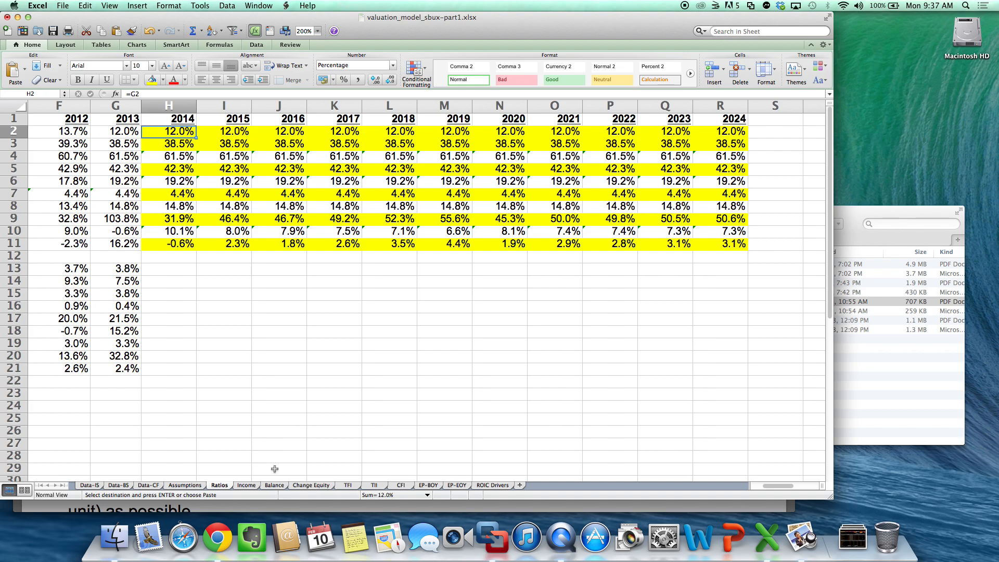
left_click(250, 486)
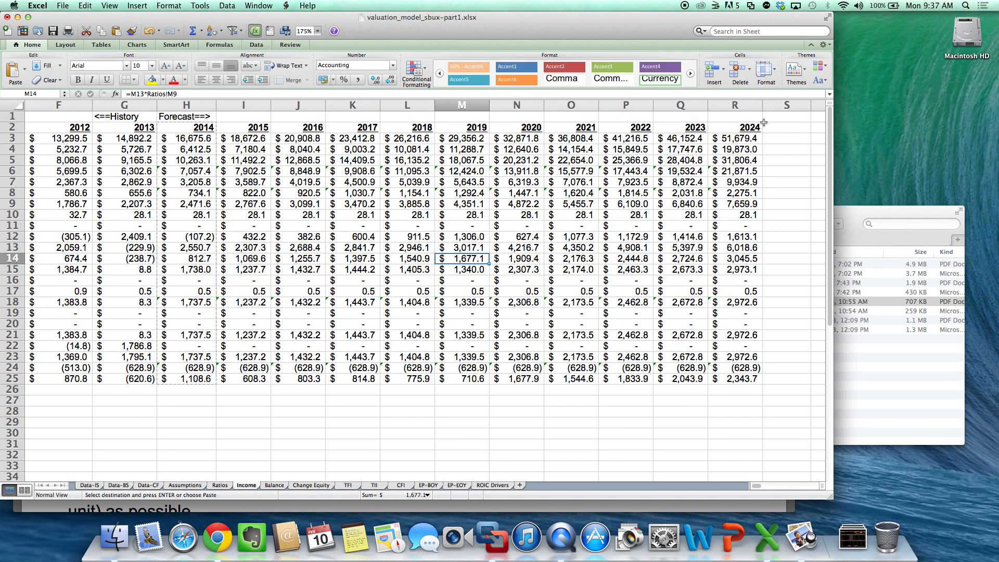
left_click(748, 139)
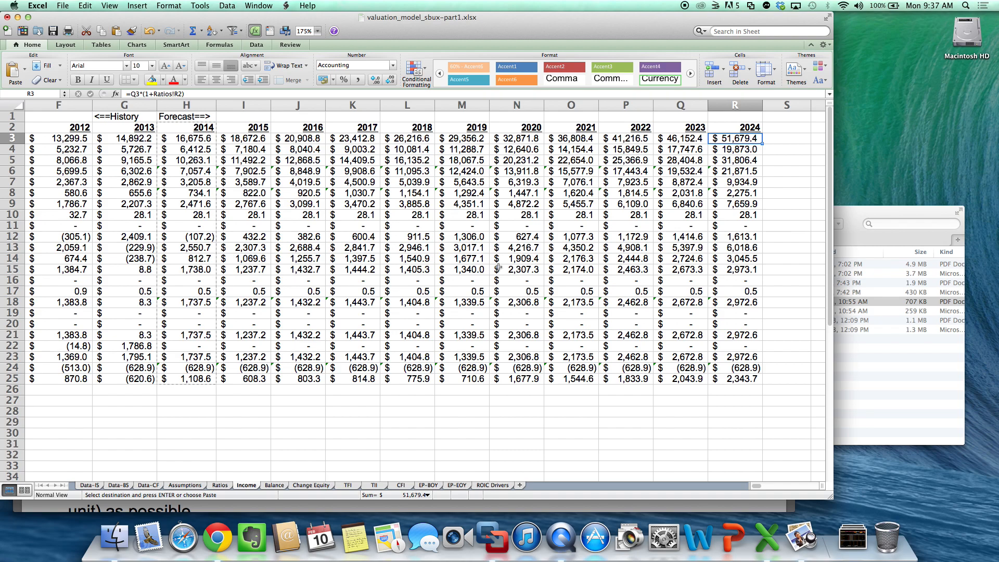
left_click(220, 485)
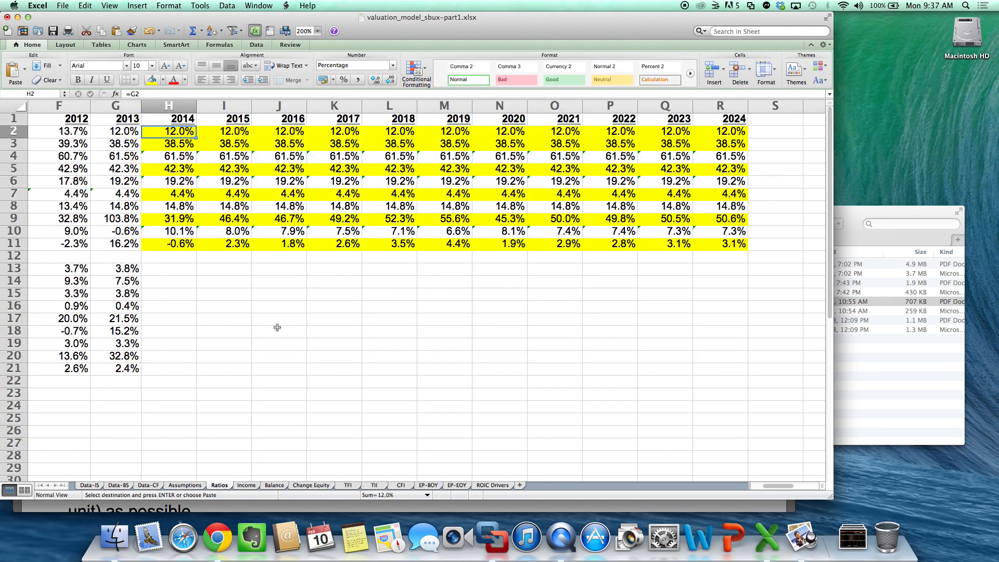
type("6")
key("Return")
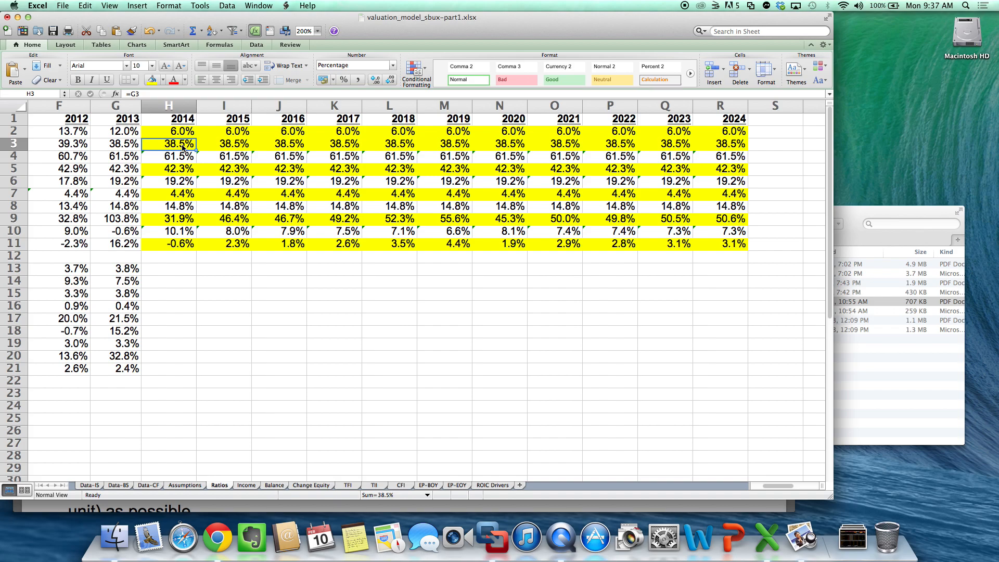
left_click(245, 486)
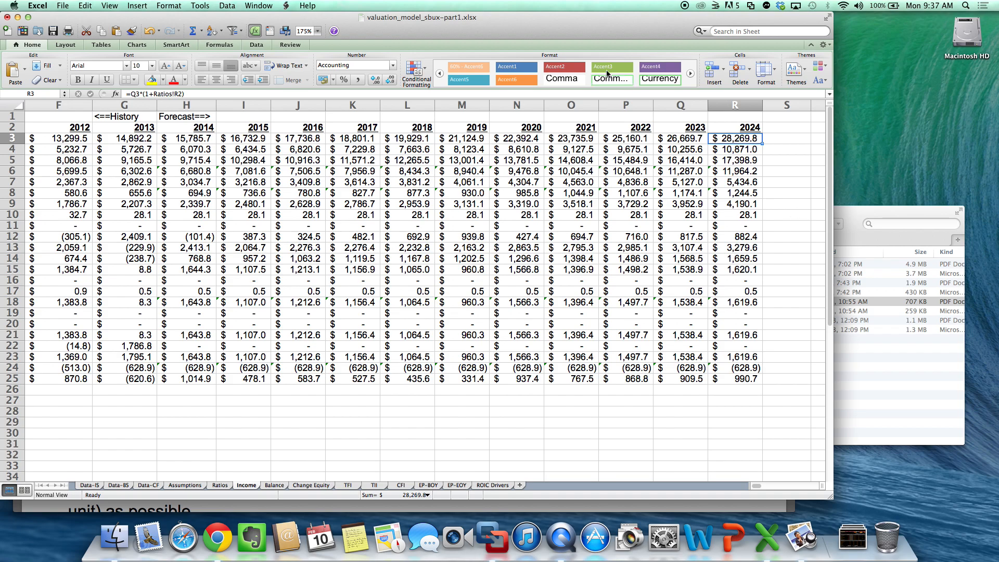
left_click(151, 32)
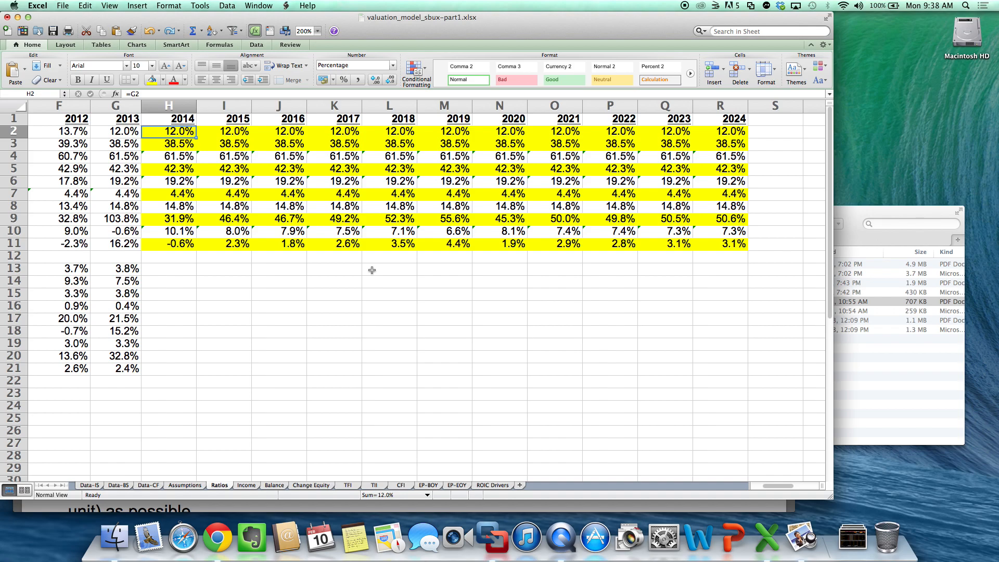
- Copy the 2013 column, G1:G14, of the TII sheet across columns H to S
left_click(371, 487)
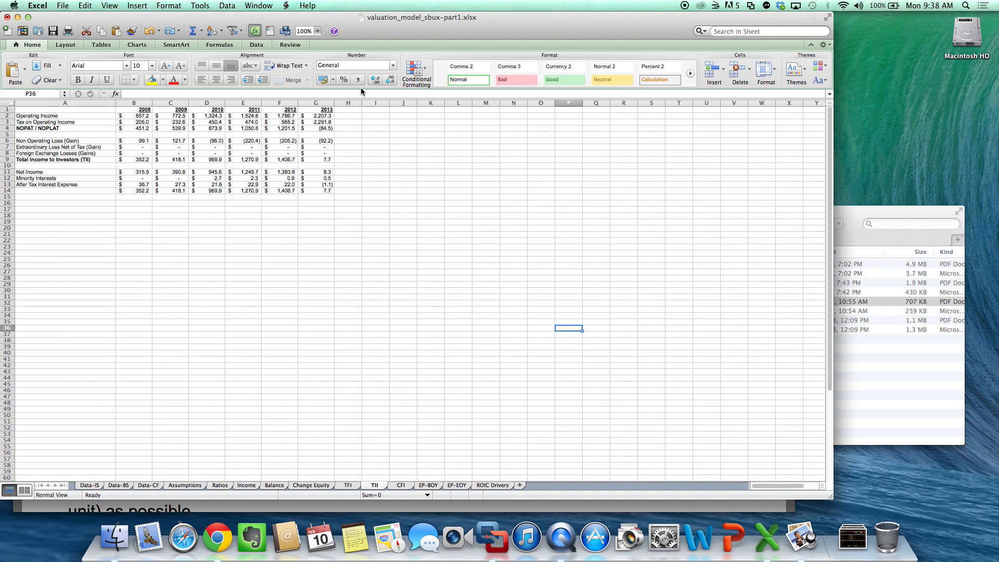
left_click(317, 31)
left_click(310, 48)
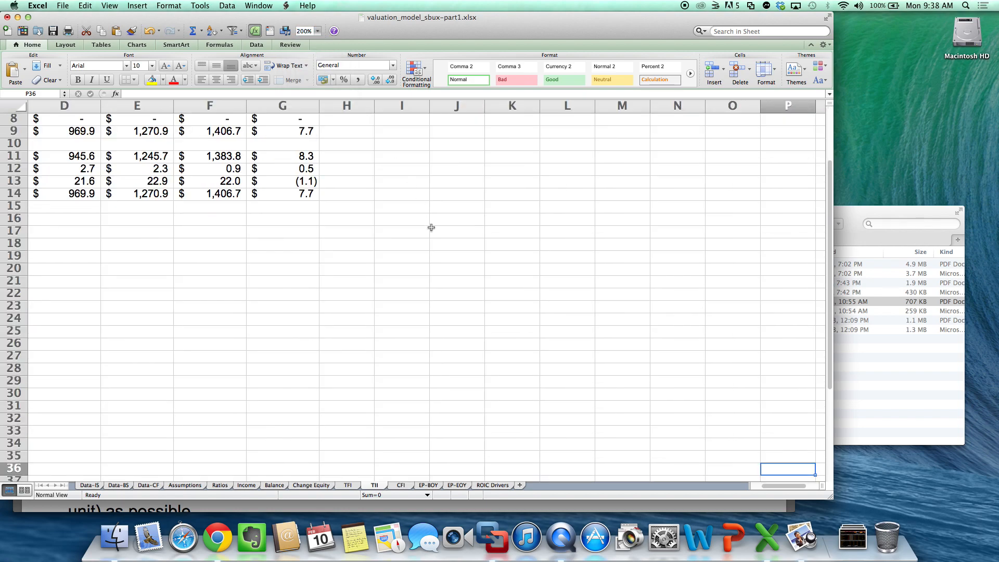
scroll(432, 232, "up", 5)
scroll(433, 235, "left", 3)
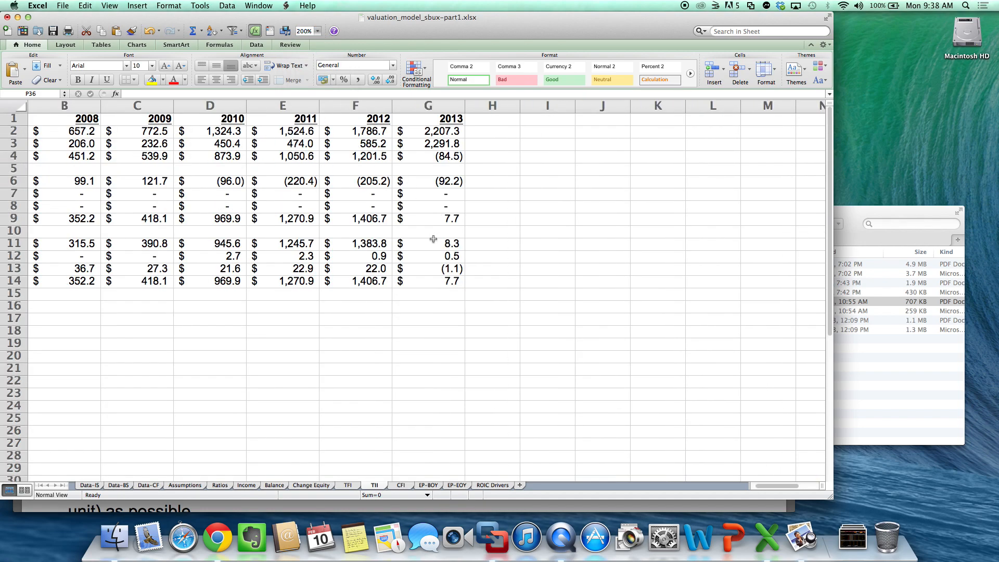
left_click_drag(456, 120, 446, 282)
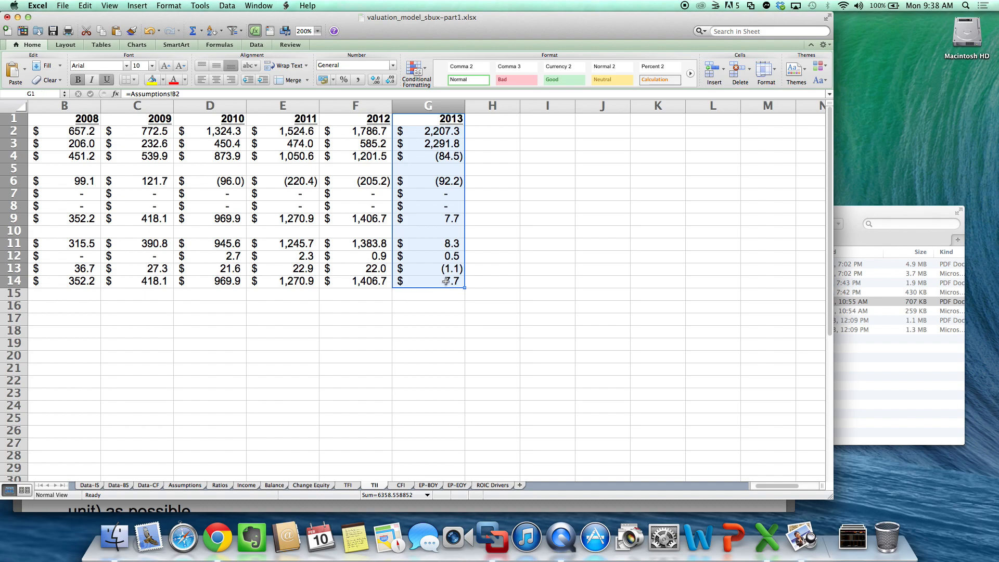
key("super+c")
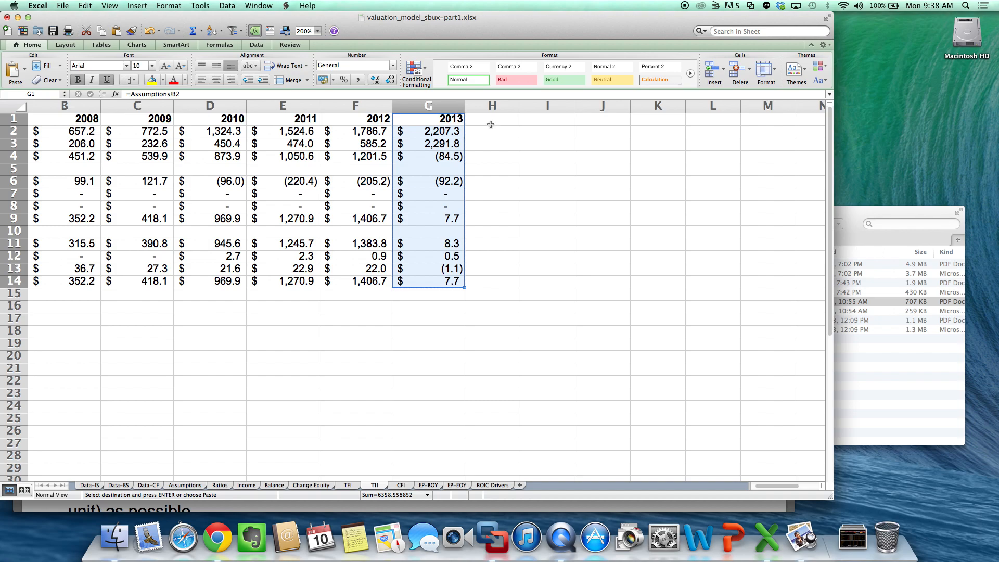
left_click(494, 119)
left_click_drag(494, 119, 718, 118)
key("super+v")
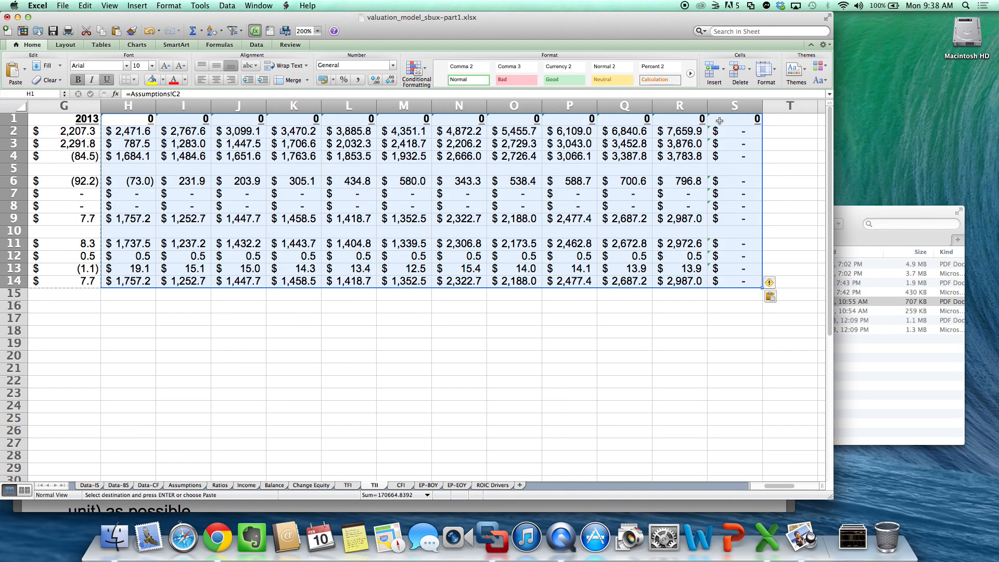
- Clear the surplus forecast column S on the TII sheet
left_click(718, 280)
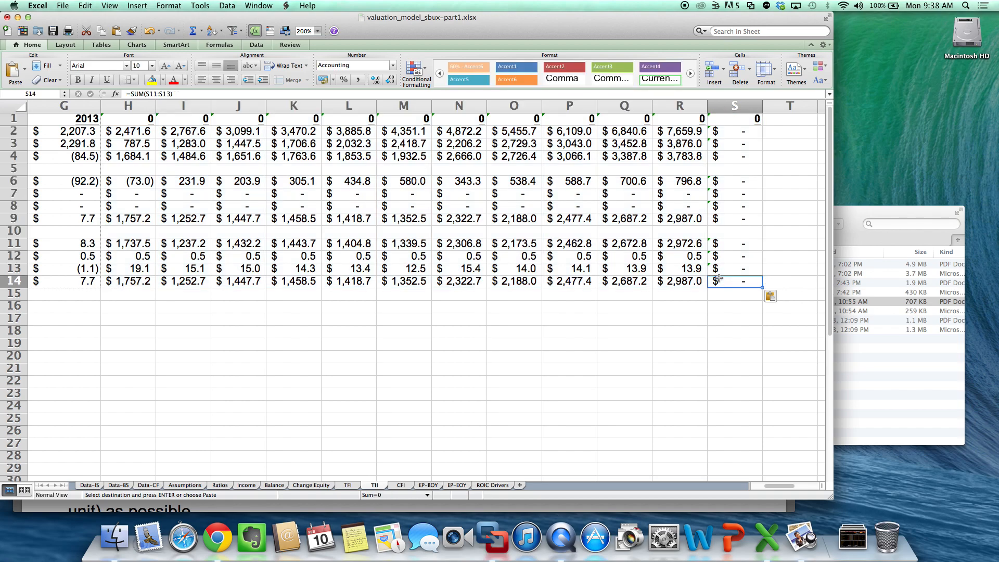
left_click(740, 108)
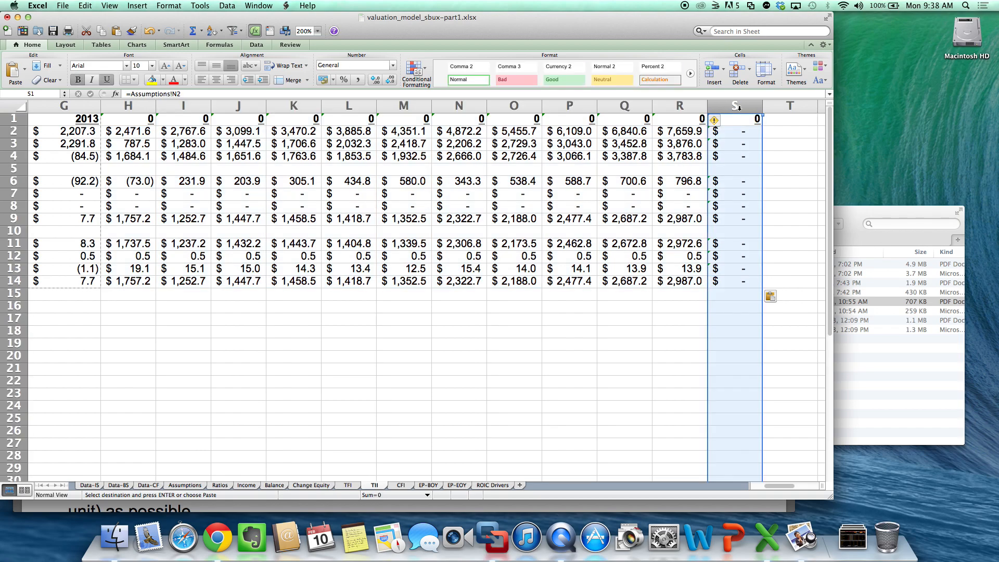
right_click(740, 107)
left_click(770, 171)
key("Delete")
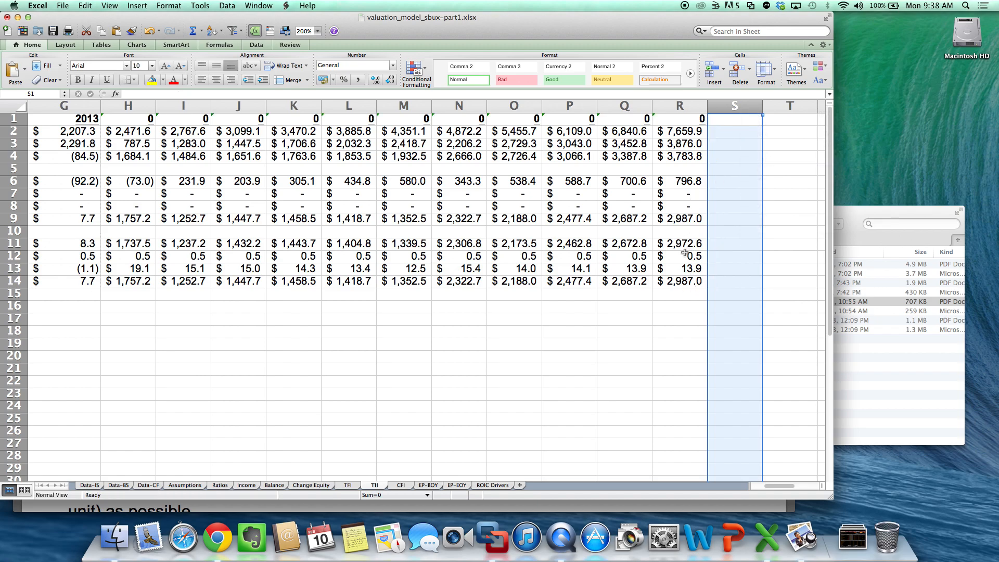
- Replace the 2014 year heading in H1 of the TII sheet with the formula =G1+1
left_click(148, 120)
type("=")
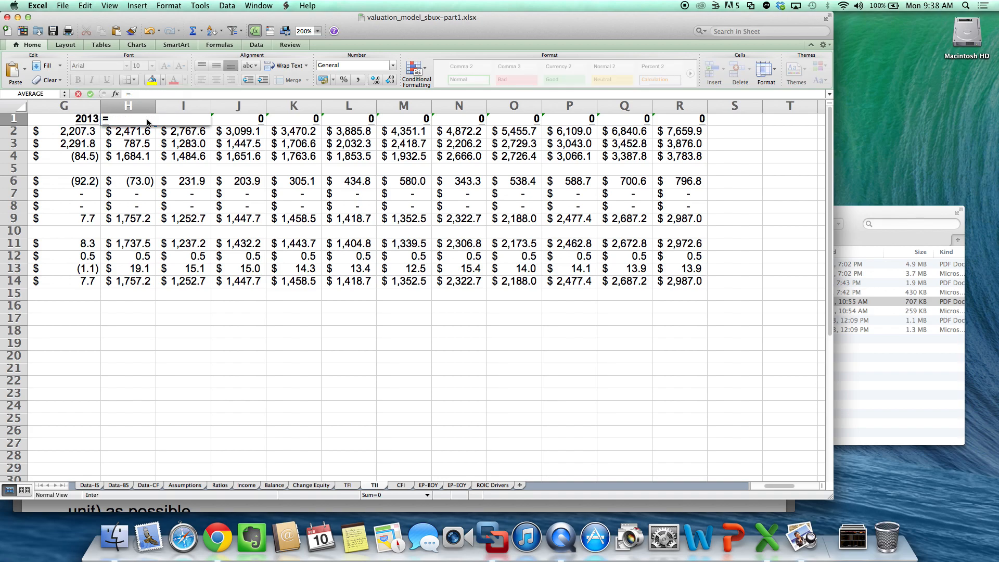
key("Left")
type("+1")
key("Return")
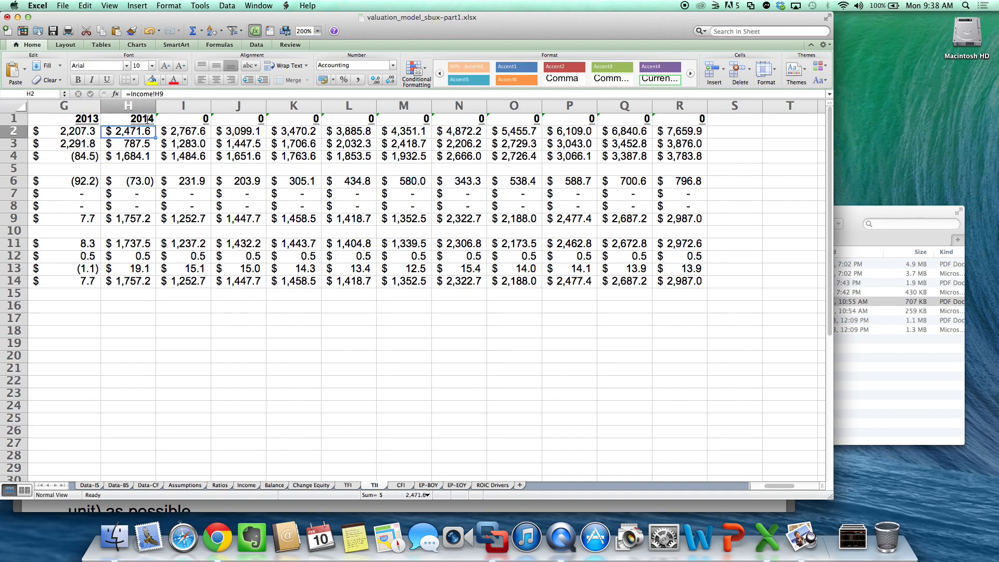
- Copy the year heading formula in H1 of the TII sheet across the forecast columns through R1
left_click(148, 119)
key("super+c")
left_click_drag(148, 119, 667, 111)
key("super+v")
left_click(625, 255)
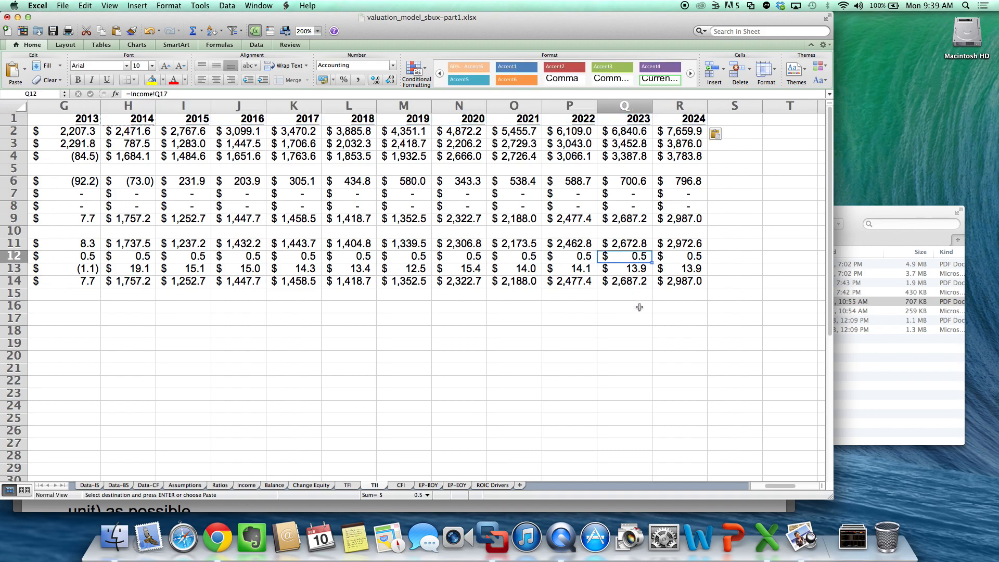
left_click(646, 332)
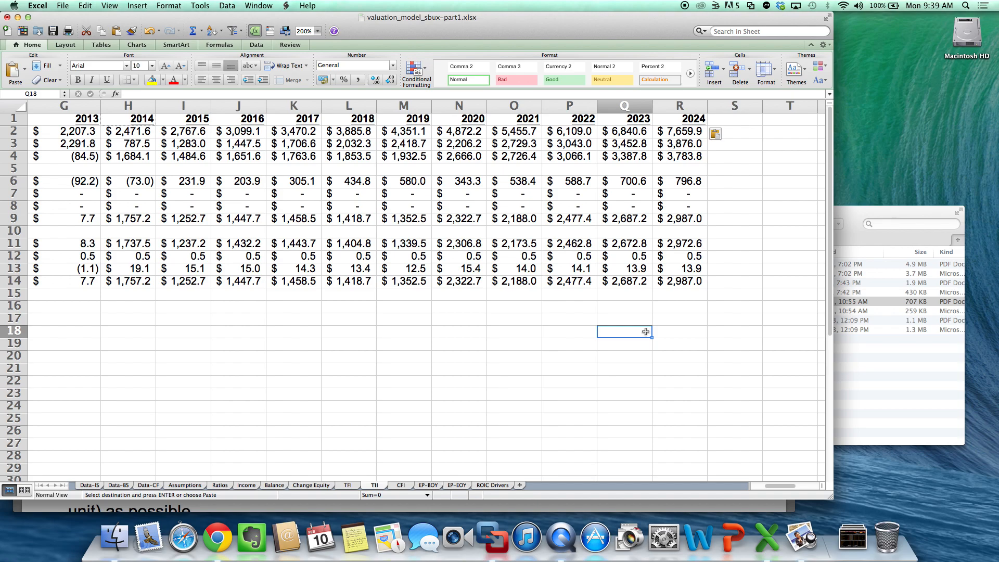
- Forecast 2014 Accounts & Notes Receivable in H13 of the Ratios sheet with the formula =G13 and highlight the cell yellow
left_click(220, 486)
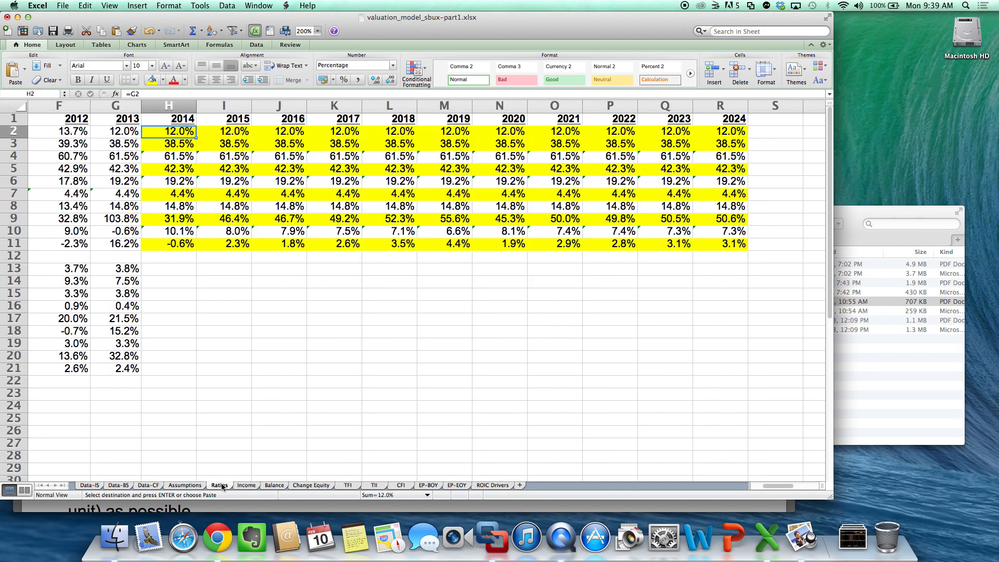
scroll(395, 360, "left", 5)
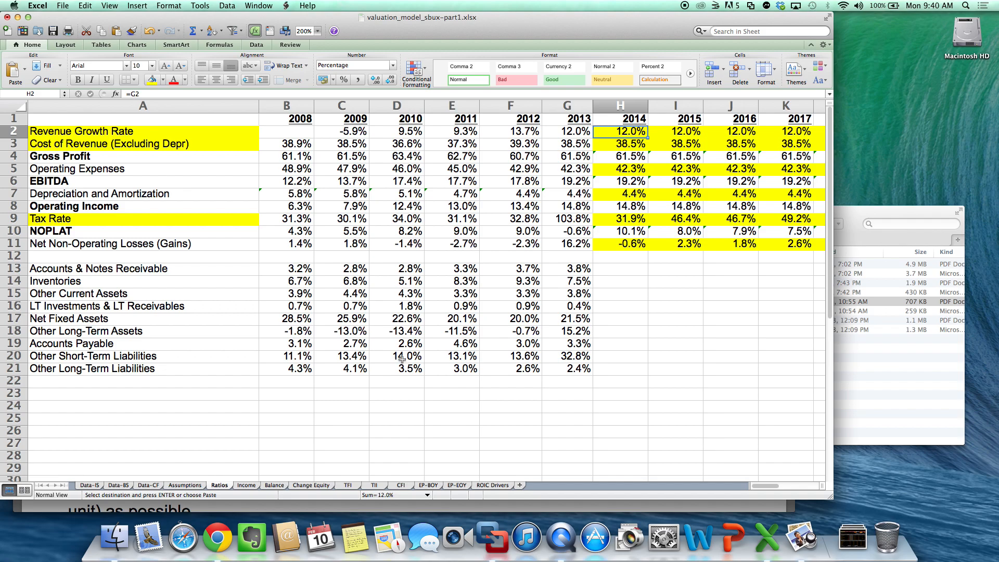
left_click(631, 270)
type("=")
key("Left")
key("Return")
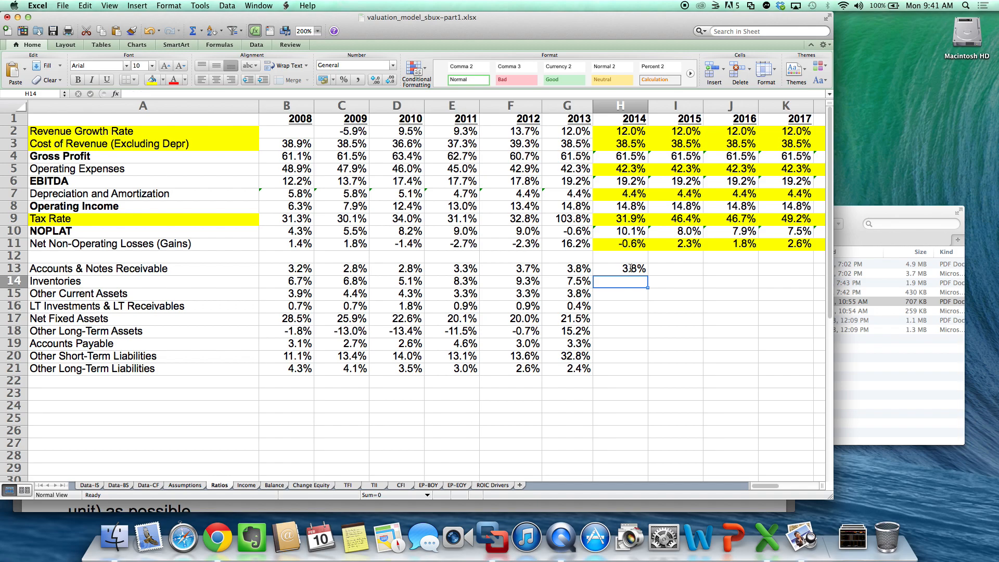
left_click(163, 79)
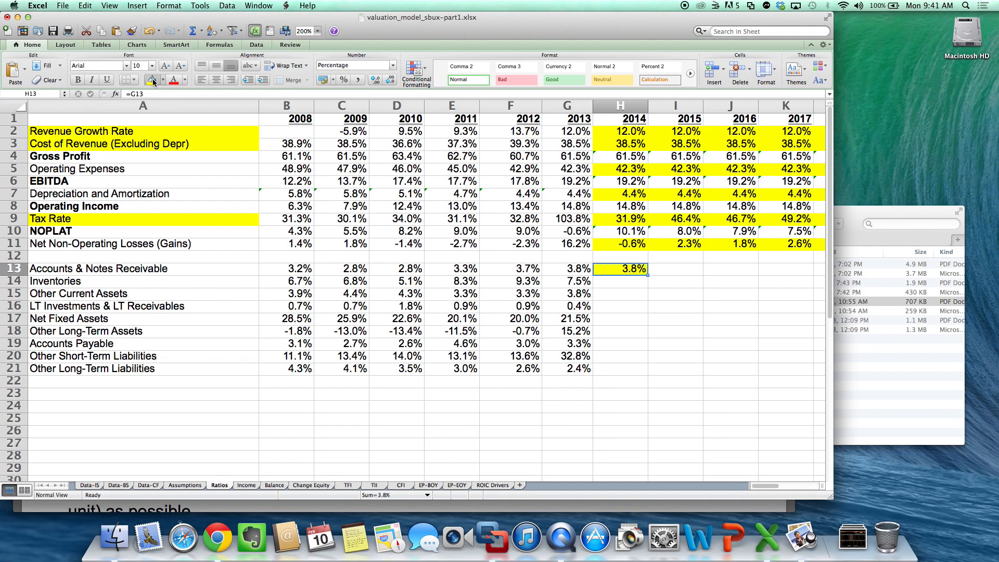
- Copy the highlighted 2014 ratio formula in H13 down through H21, covering Inventories to Other Long-Term Liabilities
key("super+c")
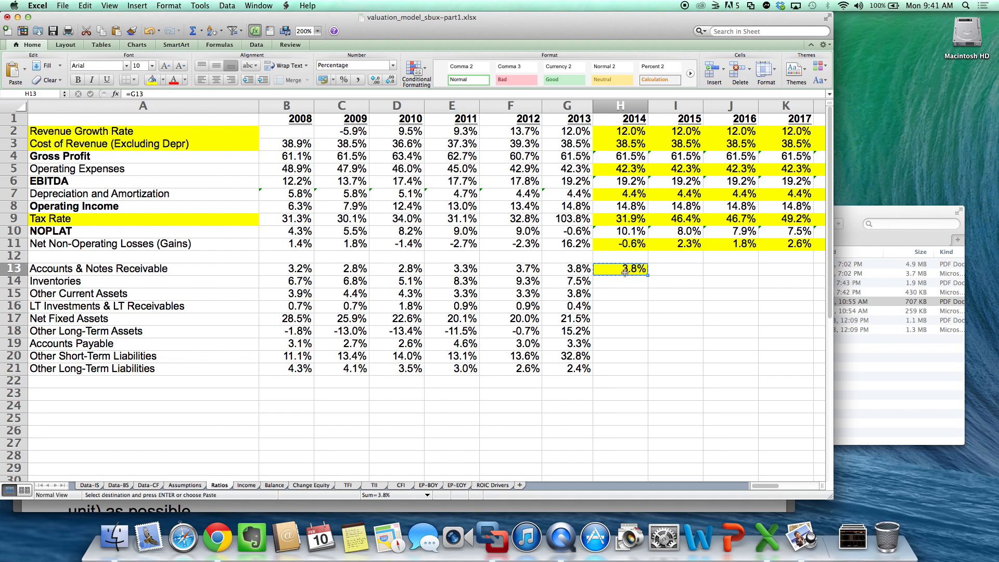
left_click_drag(625, 272, 625, 369)
key("super+v")
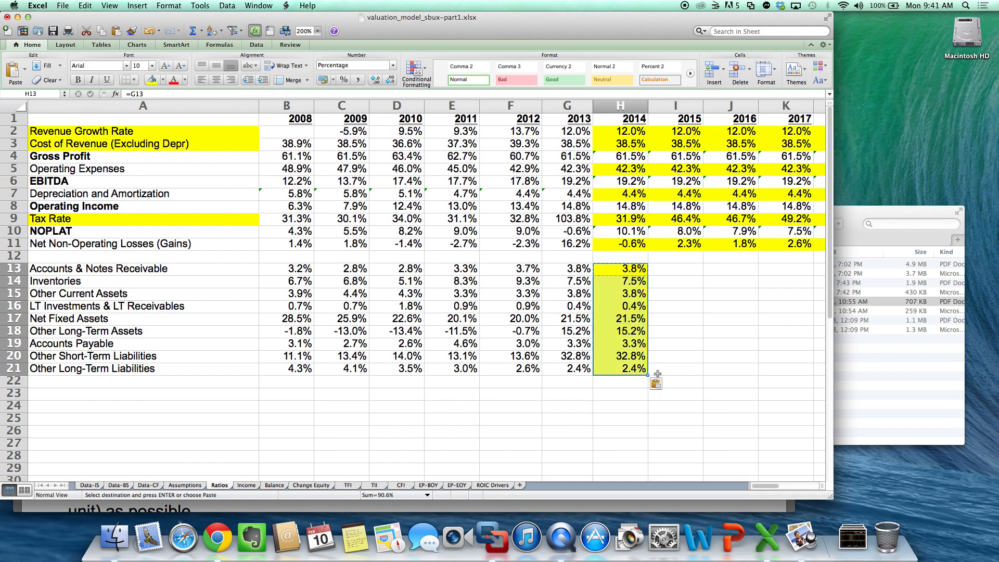
left_click(744, 410)
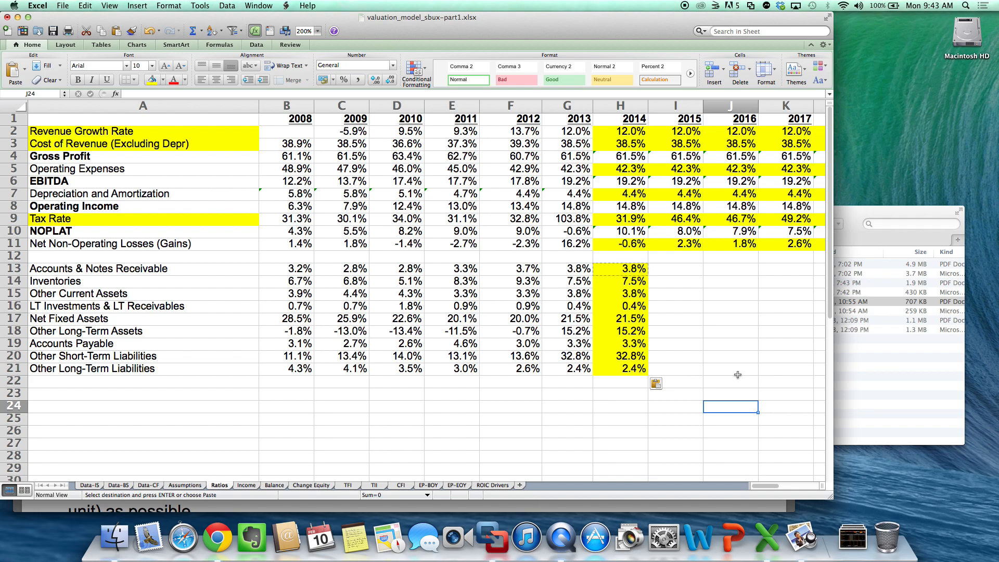
- Enter the heading Forecast===> in H1 of the Balance sheet, beside the History heading
left_click(274, 485)
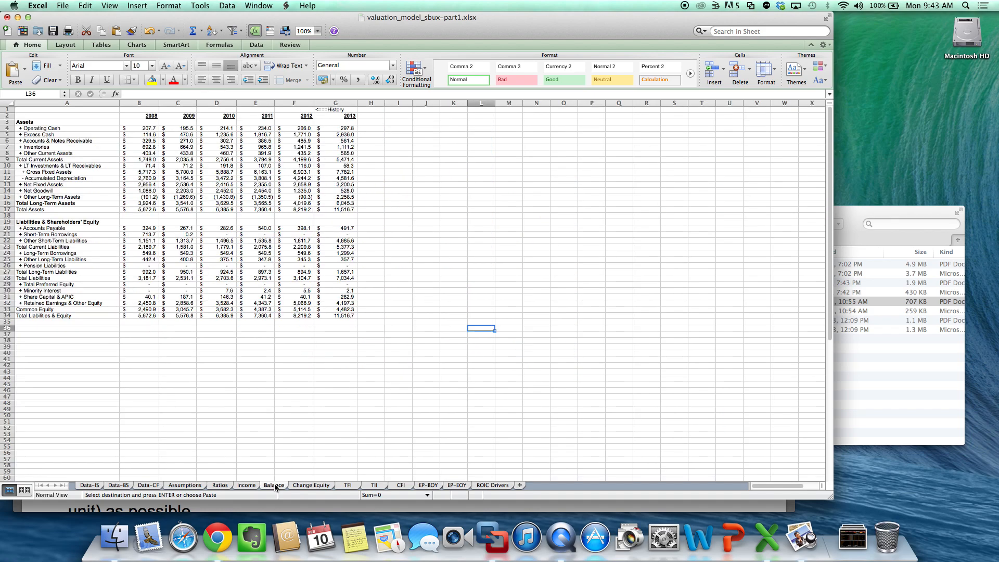
left_click(317, 31)
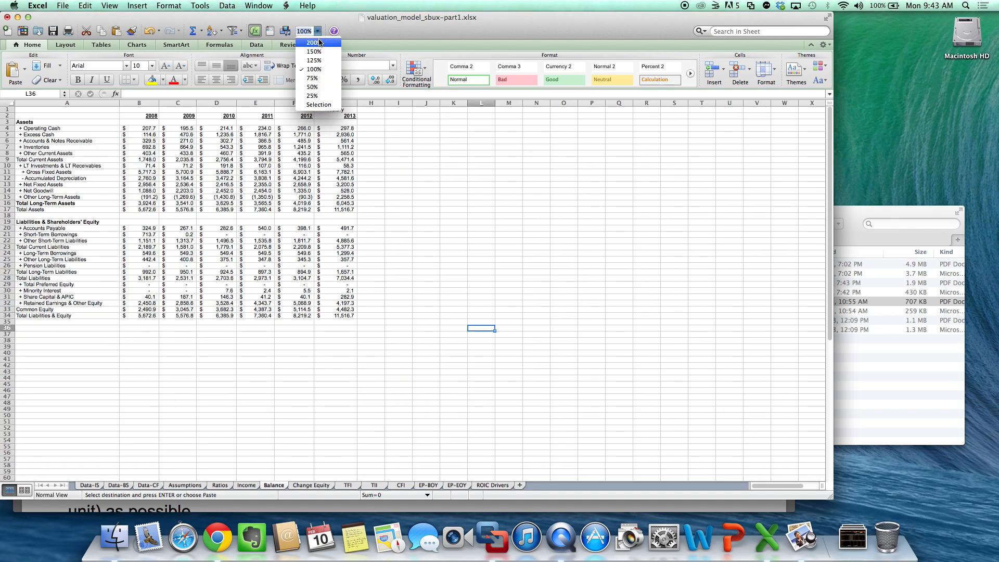
left_click(319, 42)
scroll(573, 208, "up", 4)
scroll(573, 208, "left", 2)
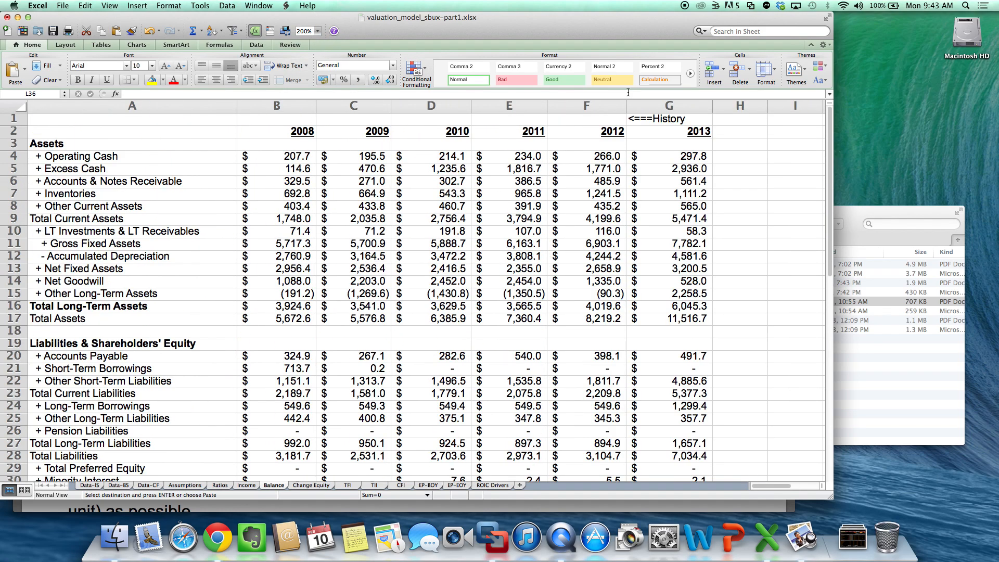
left_click(745, 119)
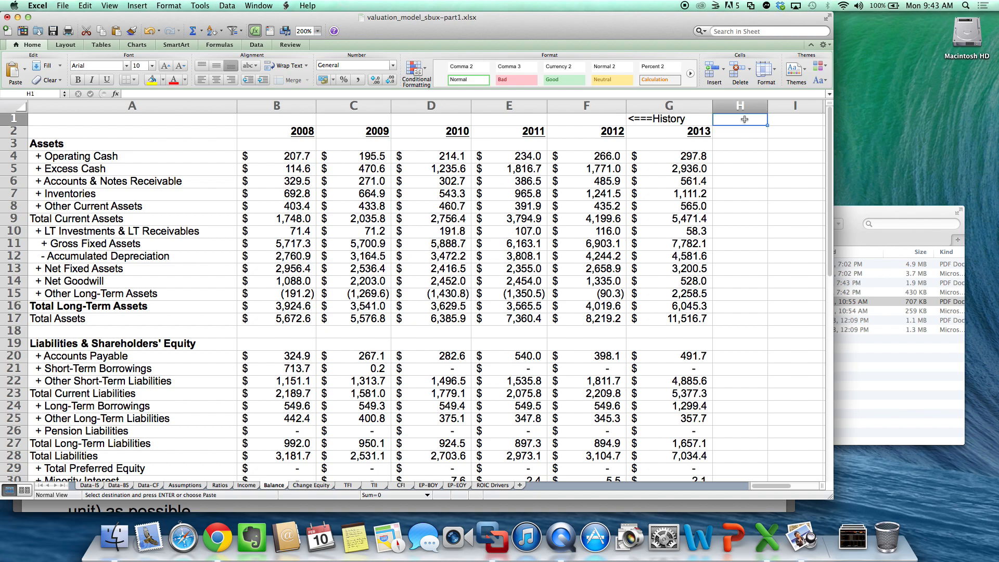
type("Forecas")
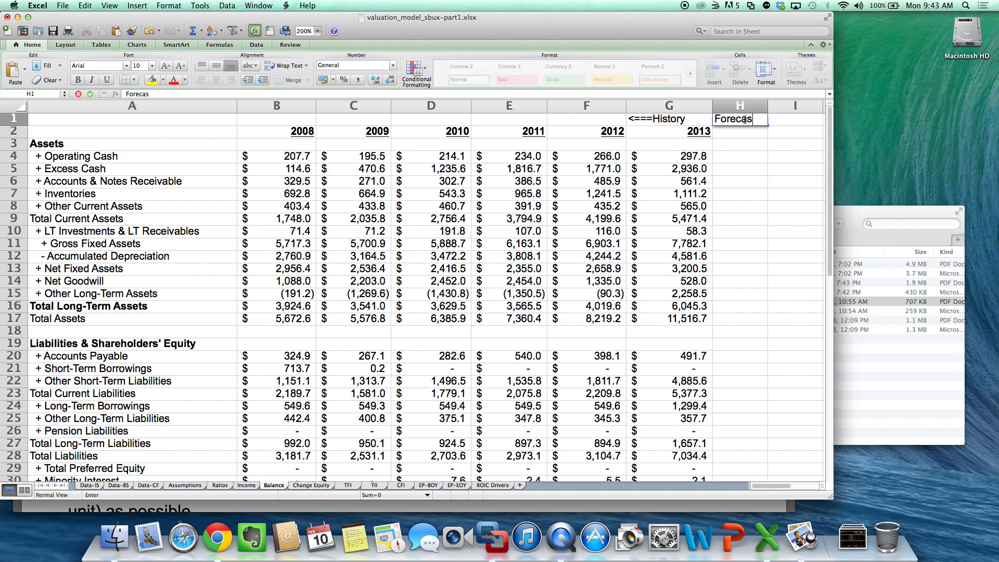
type("t==>")
key("BackSpace")
type("=>")
key("Return")
- Enter the year heading formula =G2+1 in H2 of the Balance sheet and widen column H to fit the Forecast heading
type("=G2+1")
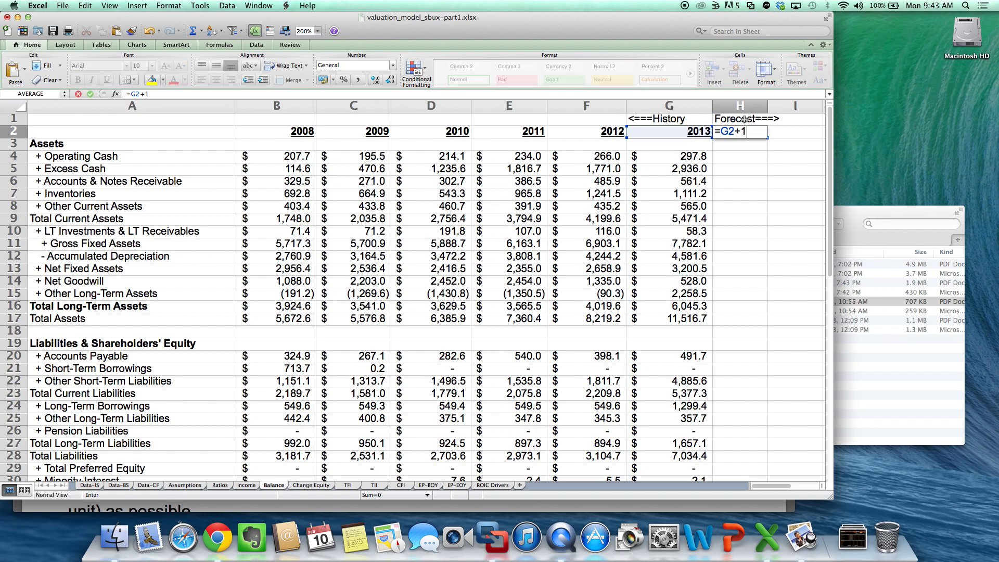
key("Return")
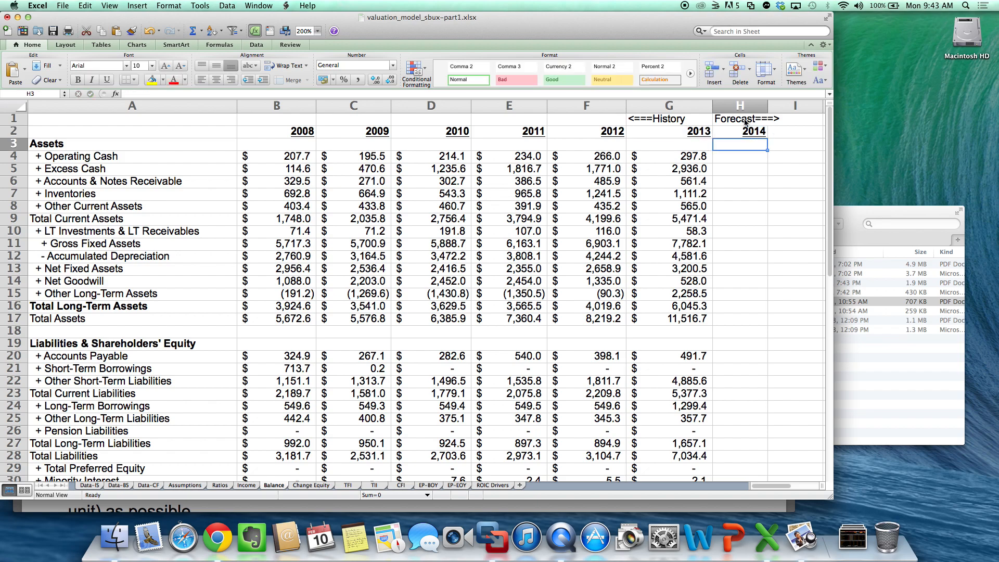
left_click(753, 155)
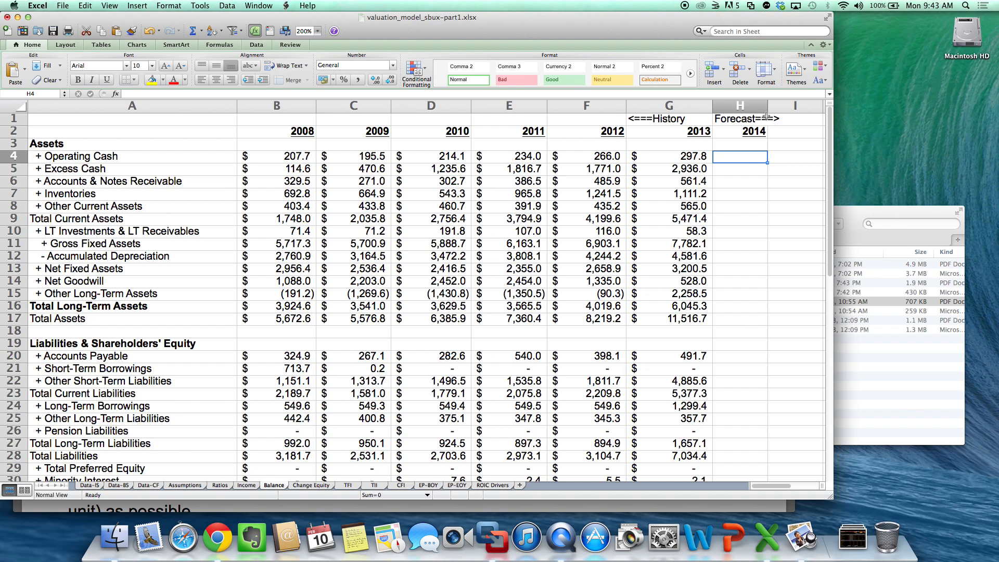
left_click_drag(771, 109, 783, 109)
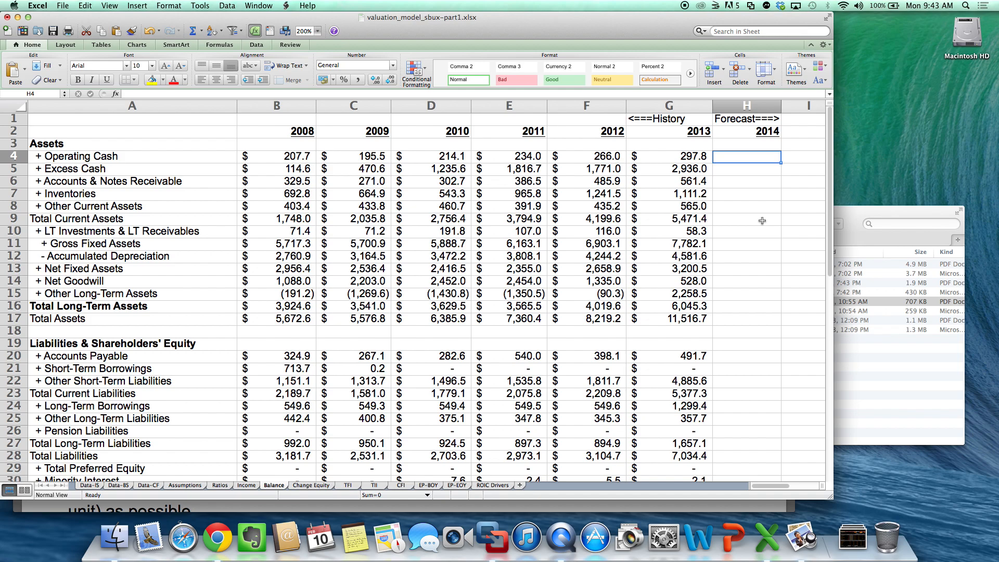
- Forecast 2014 Operating Cash in H4 of the Balance sheet with the formula =Income!H3*Assumptions!B3
type("=")
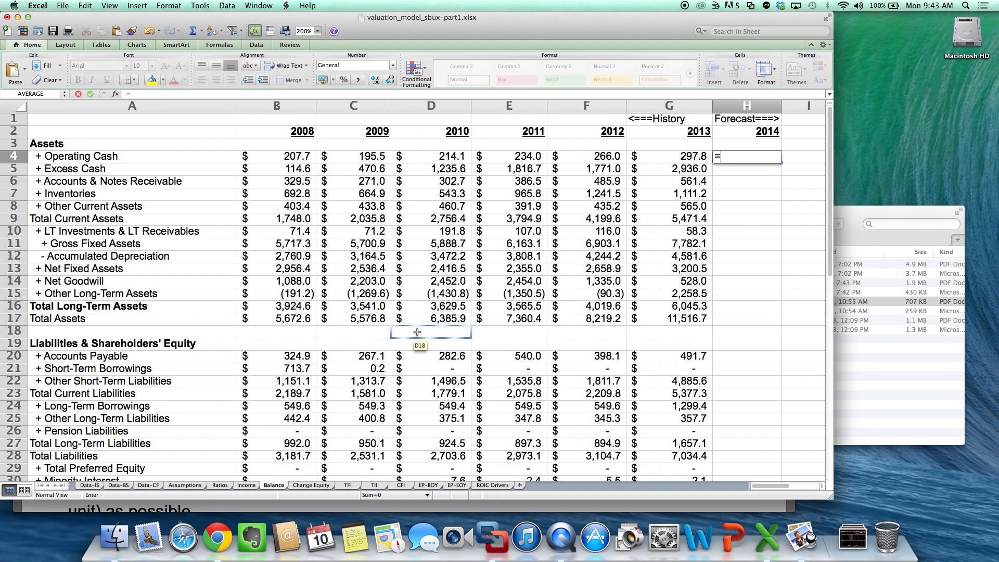
left_click(246, 485)
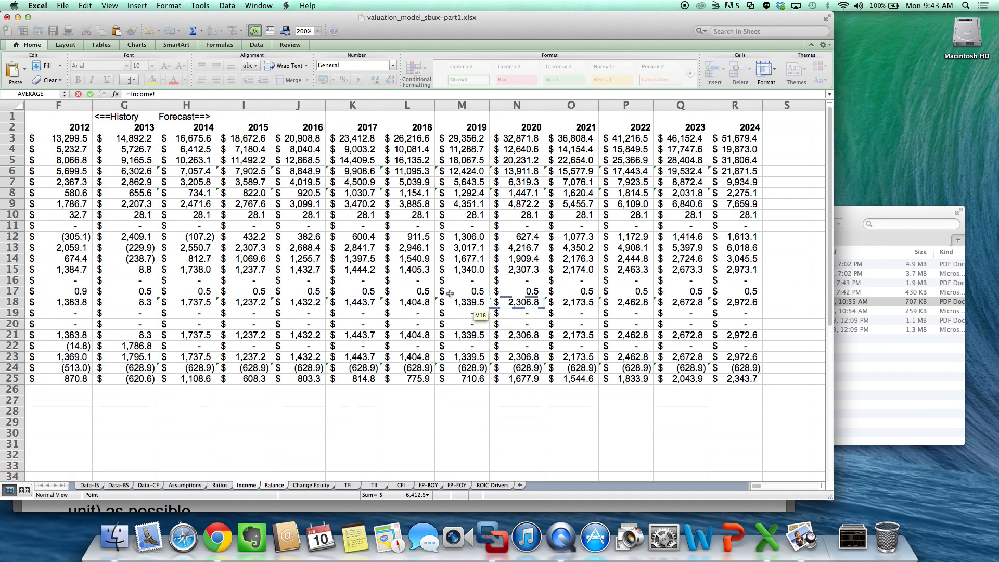
scroll(252, 212, "left", 5)
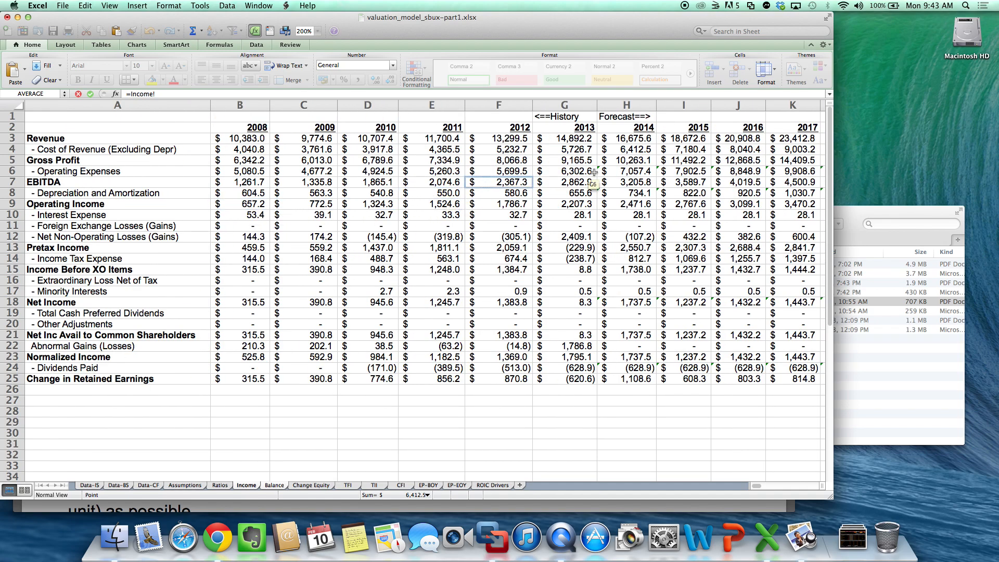
left_click(624, 139)
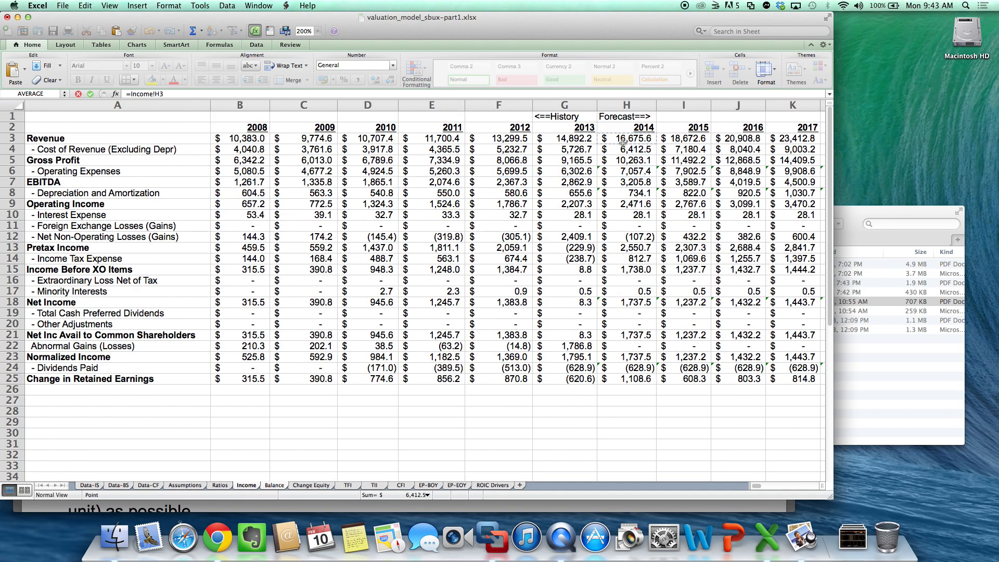
type("*")
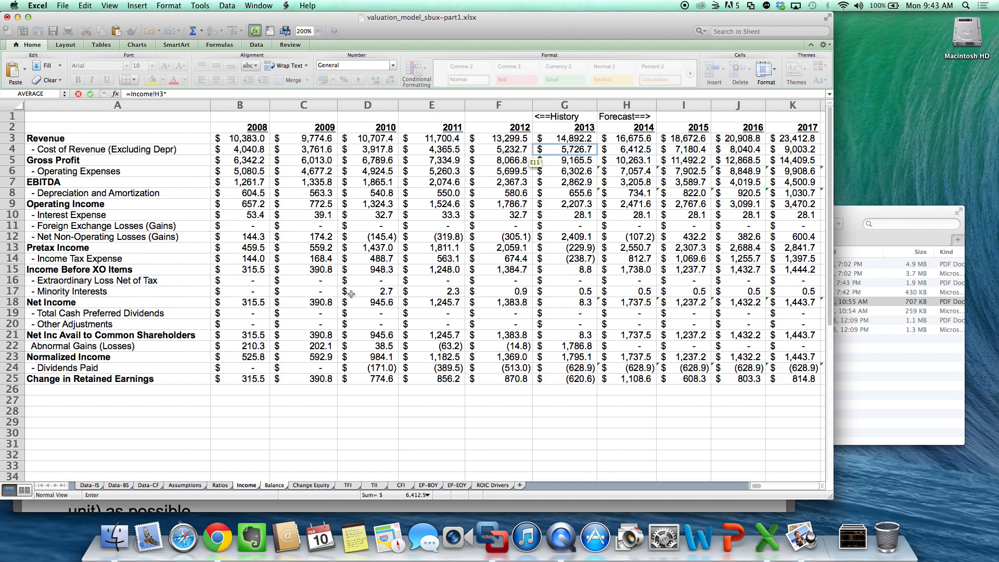
left_click(182, 485)
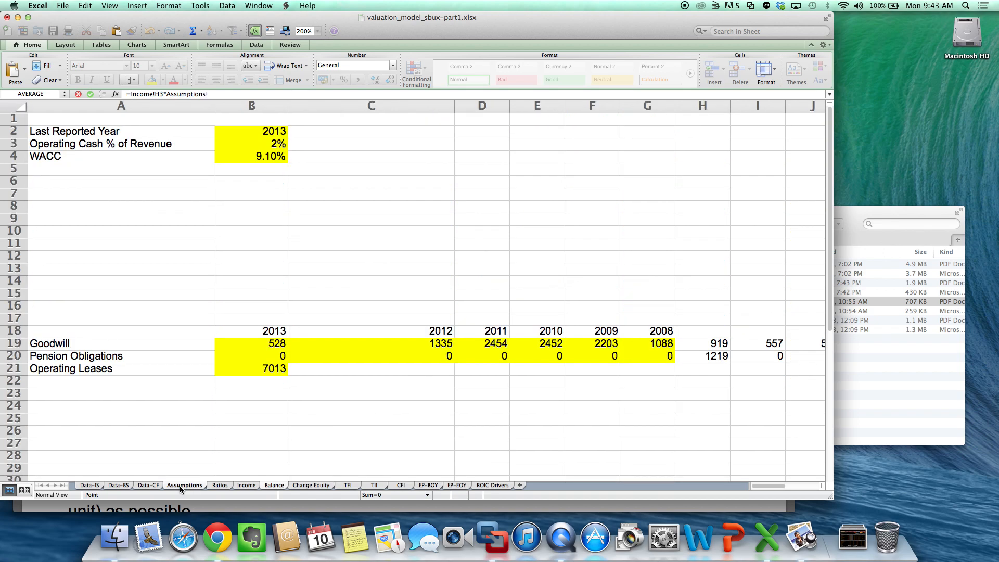
left_click(254, 145)
key("Return")
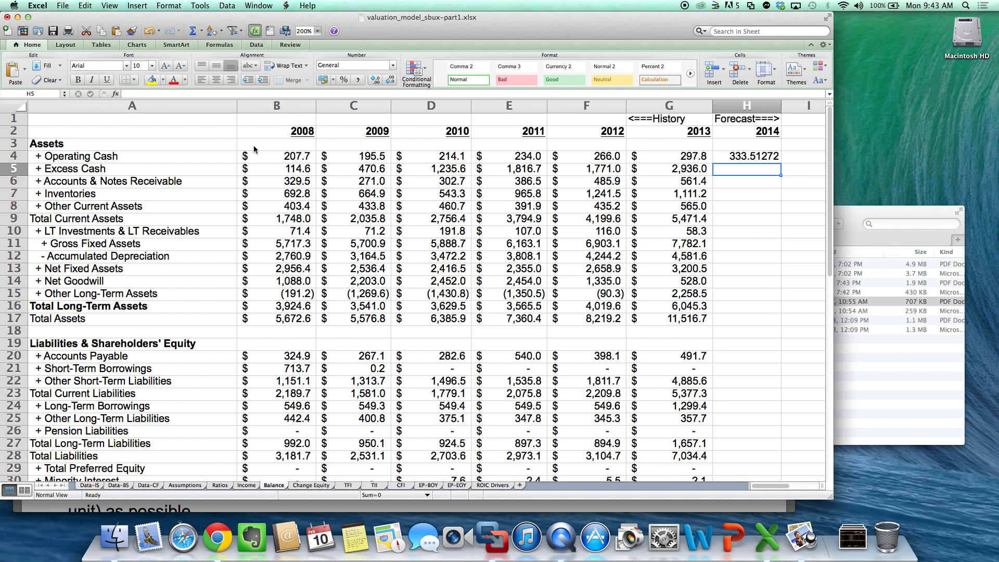
- Format the 2014 forecast cells H4:H34 of the Balance sheet as Accounting with dollar signs and one decimal place
left_click_drag(755, 157, 736, 394)
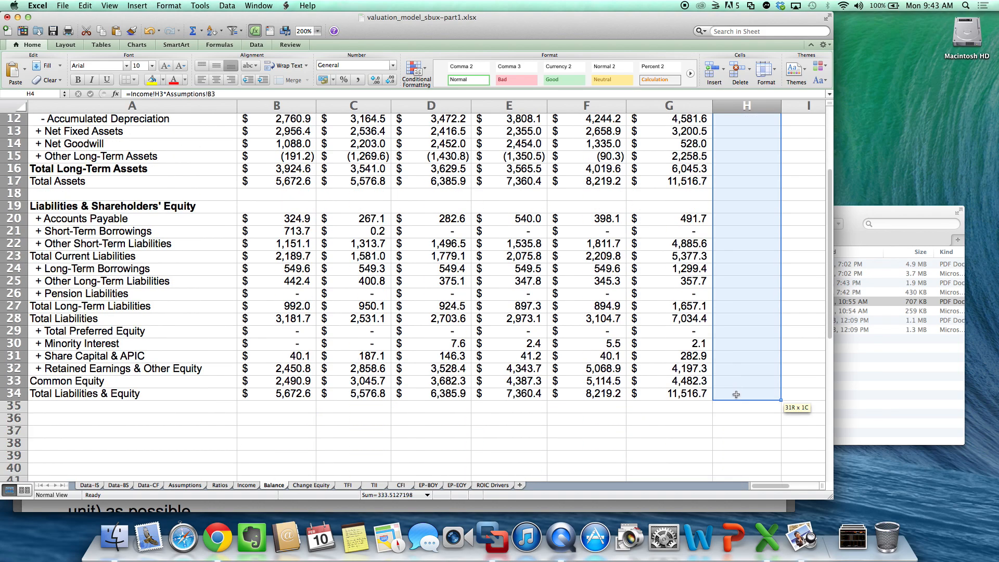
left_click(323, 81)
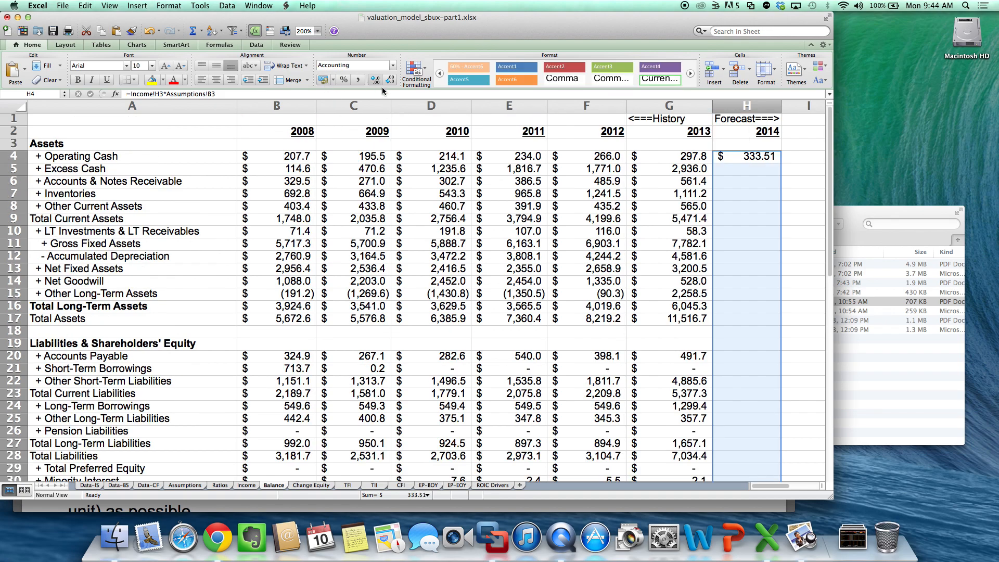
left_click(389, 84)
left_click(562, 337)
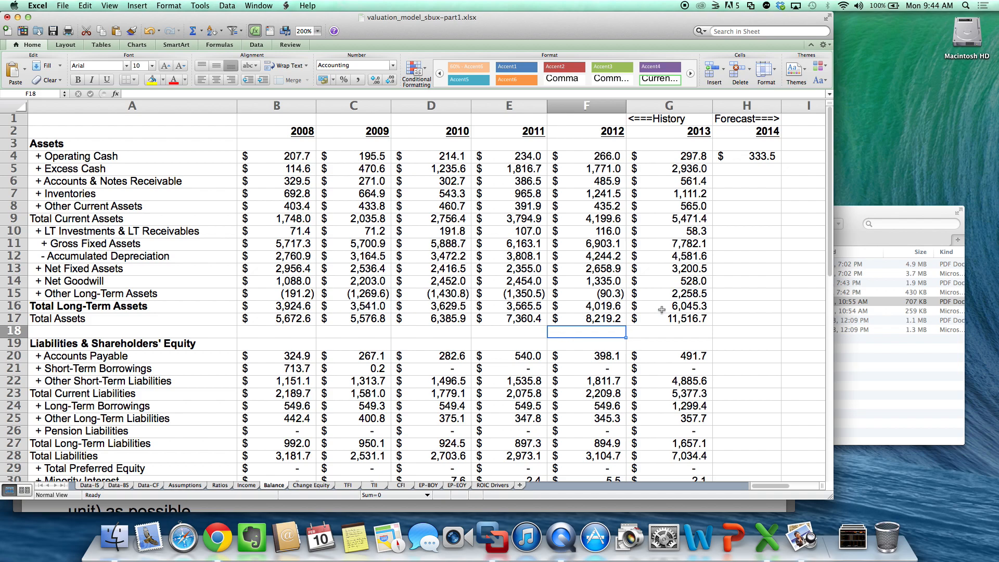
- Copy the 2014 Operating Cash formula in H4 of the Balance sheet across I4:K4
left_click(745, 155)
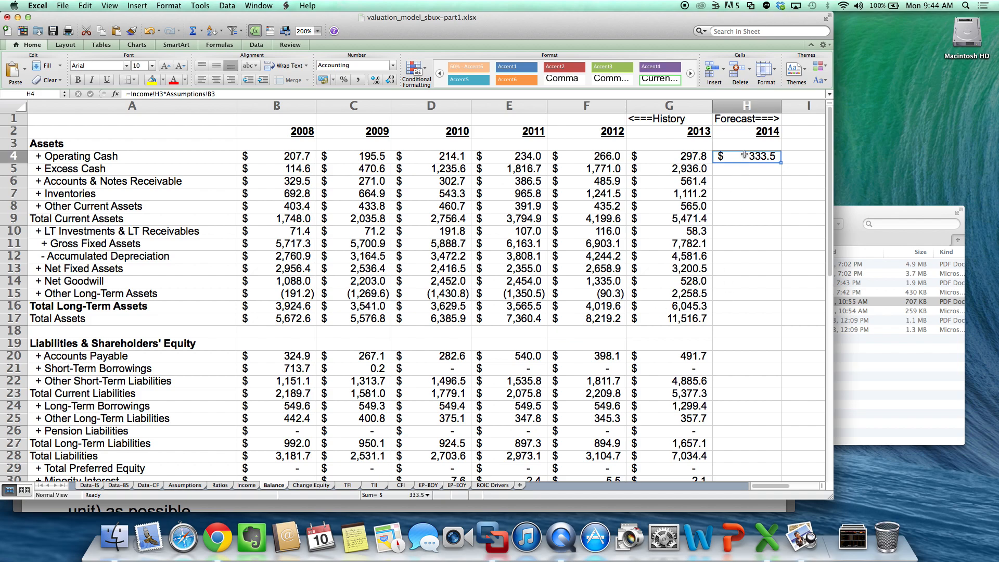
key("super+c")
scroll(726, 229, "right", 5)
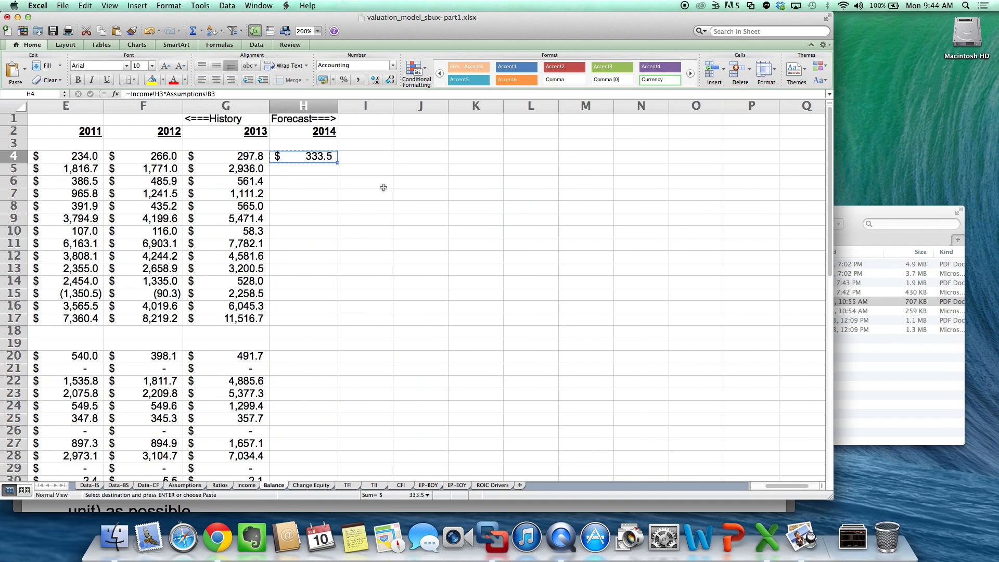
left_click_drag(373, 156, 479, 155)
key("super+v")
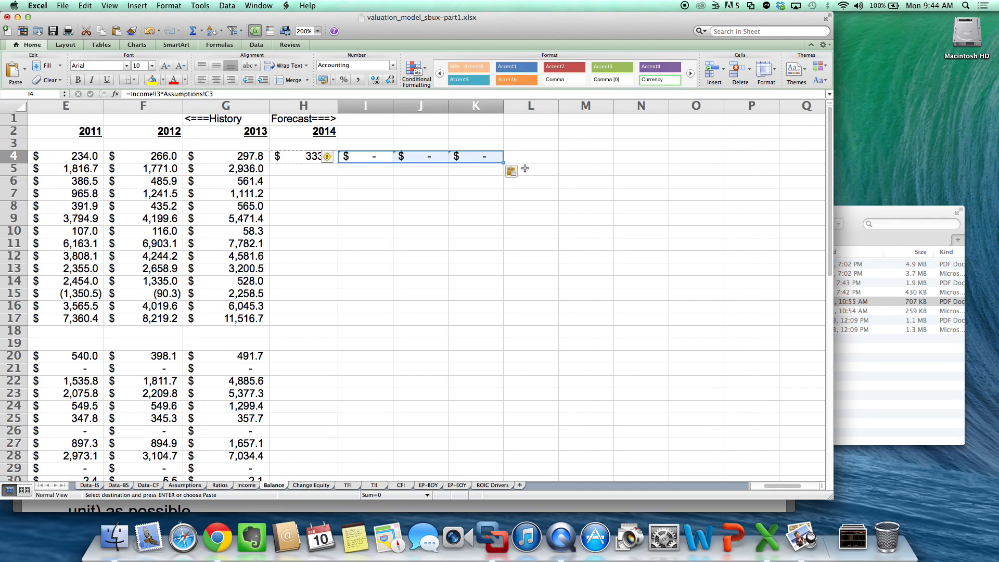
left_click(549, 269)
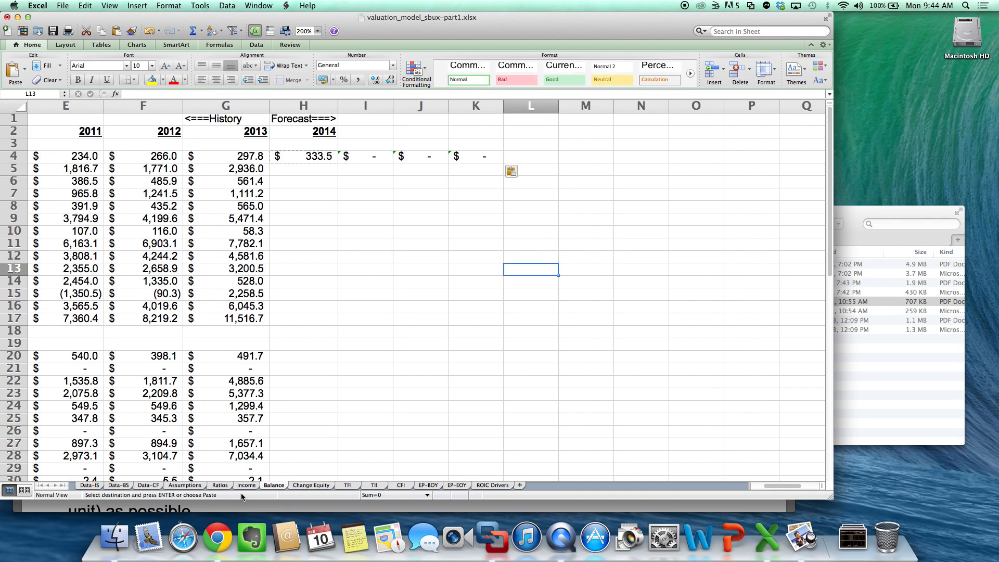
- Examine the Operating Cash % of Revenue cell on the Assumptions sheet that the copied formulas depend on
left_click(220, 488)
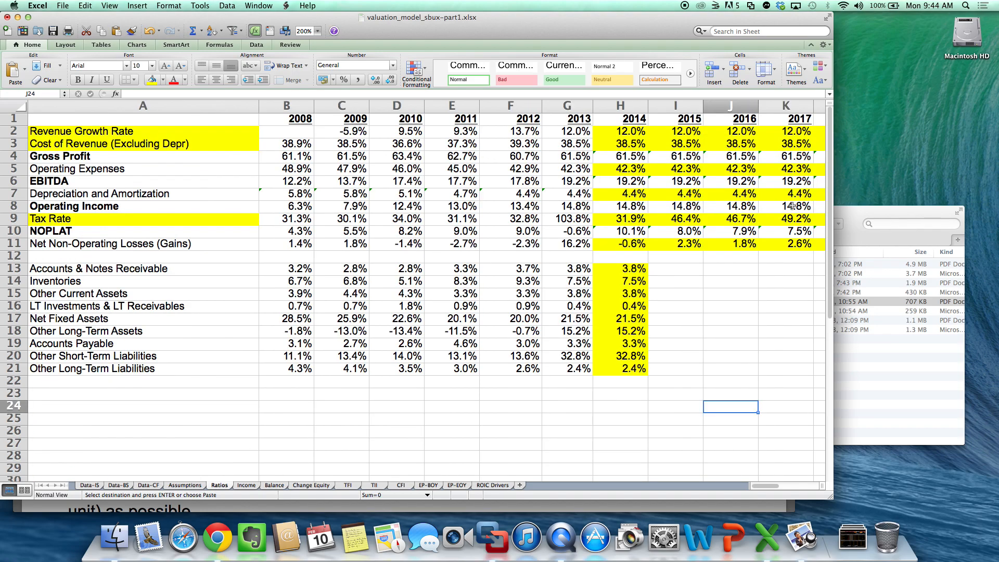
left_click(186, 488)
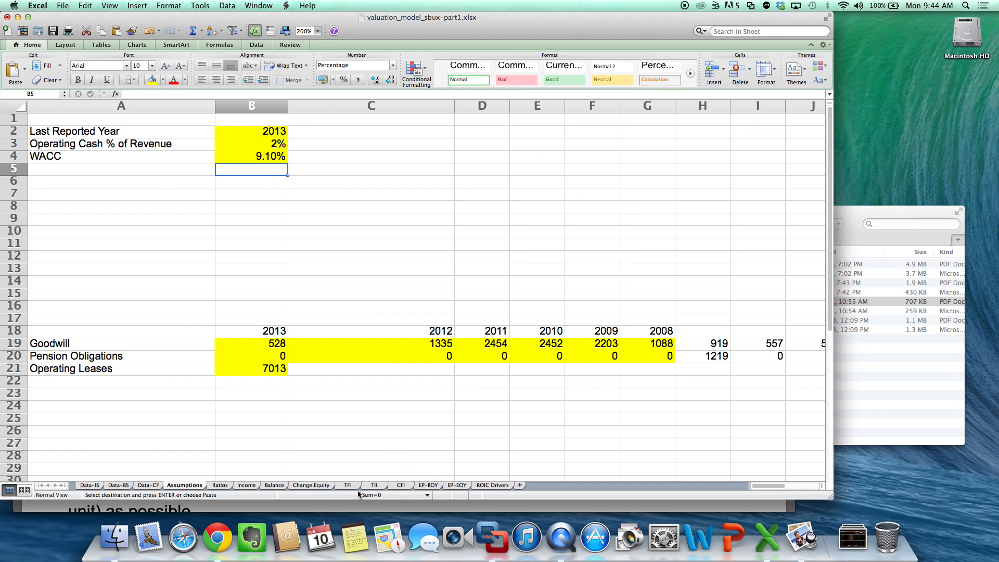
left_click(277, 486)
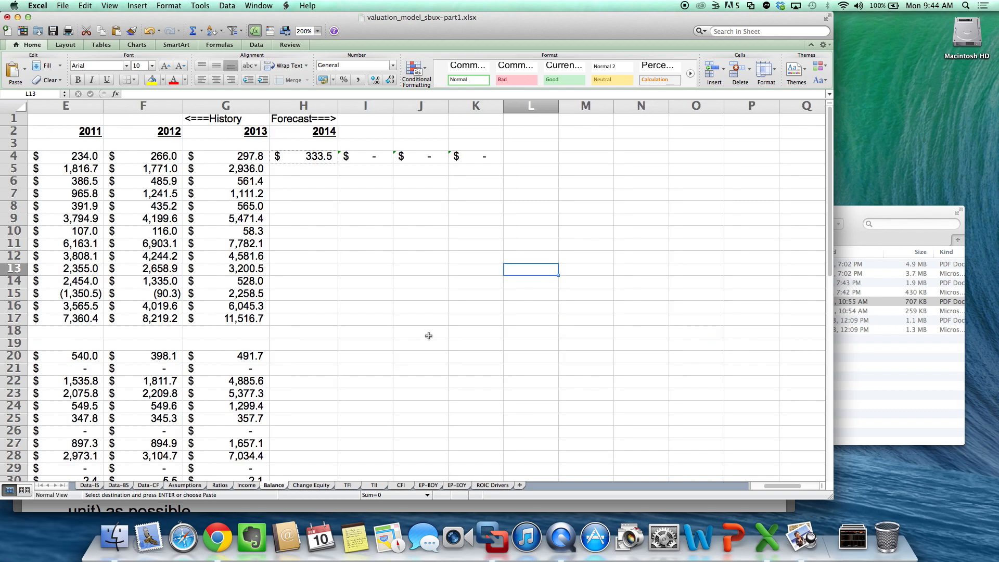
- Clear the contents of columns I through K on the Balance sheet to remove the copied Operating Cash formulas
left_click_drag(389, 158, 459, 157)
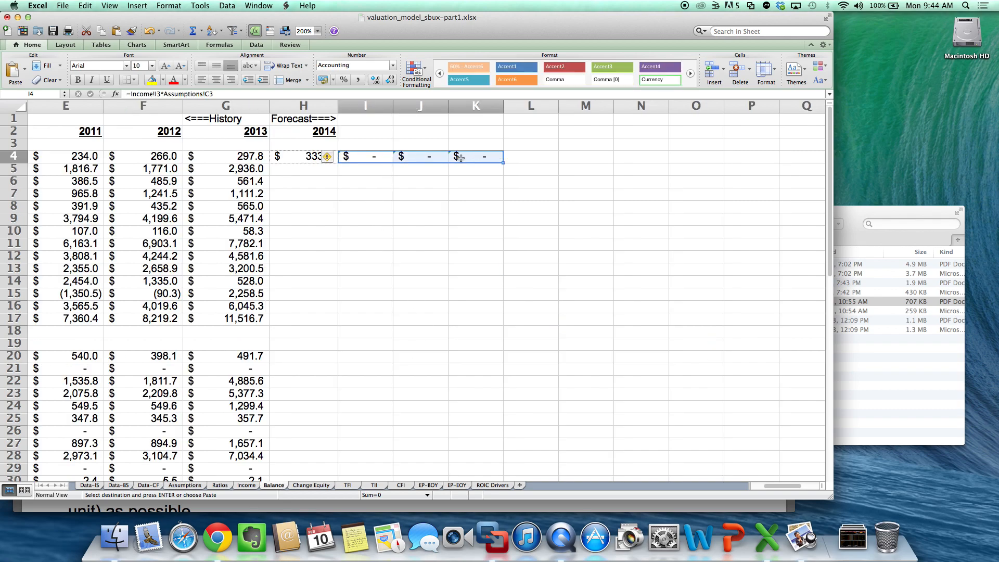
left_click(459, 158)
left_click(382, 106)
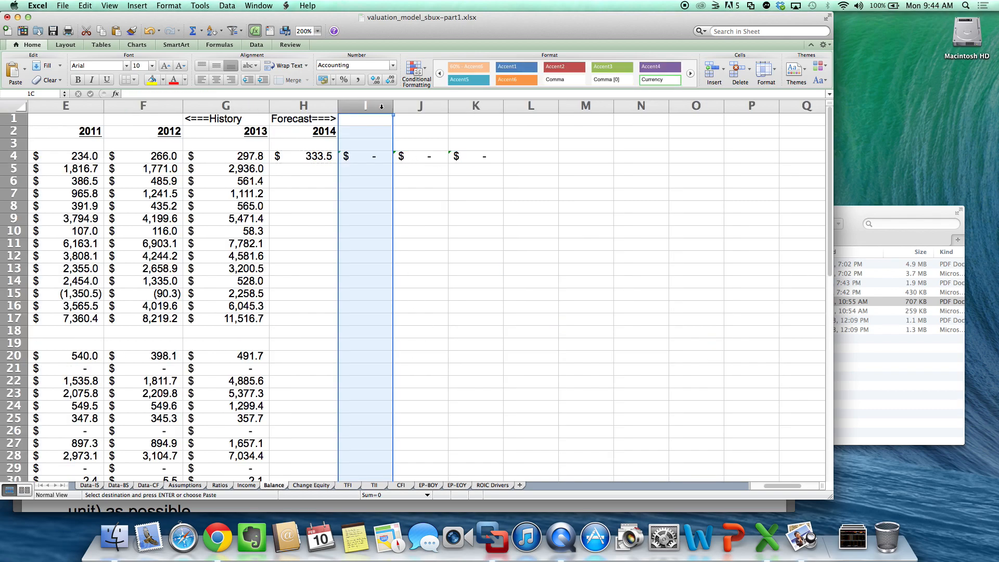
left_click_drag(381, 107, 469, 108)
left_click(468, 109)
left_click_drag(351, 109, 462, 113)
right_click(462, 113)
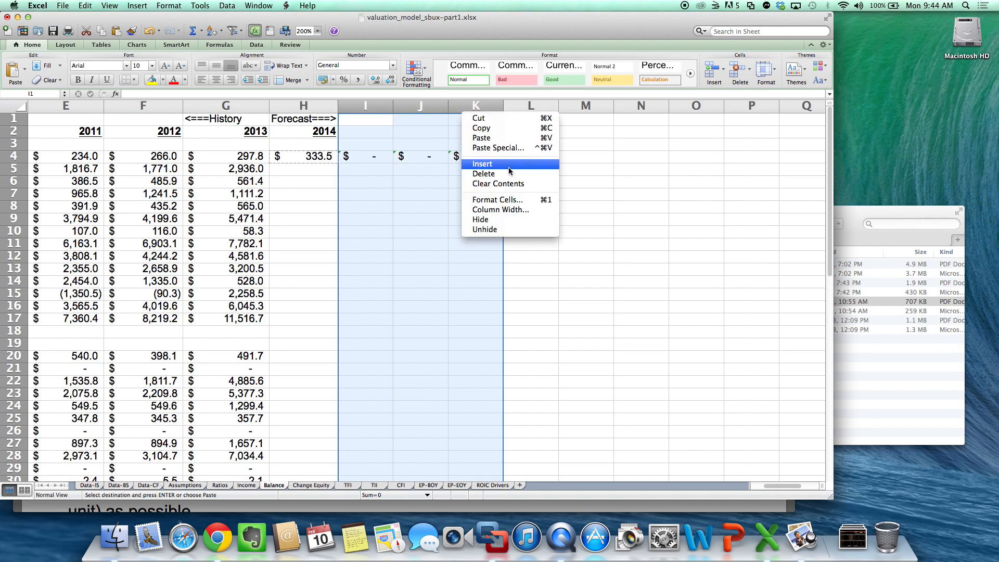
left_click(510, 184)
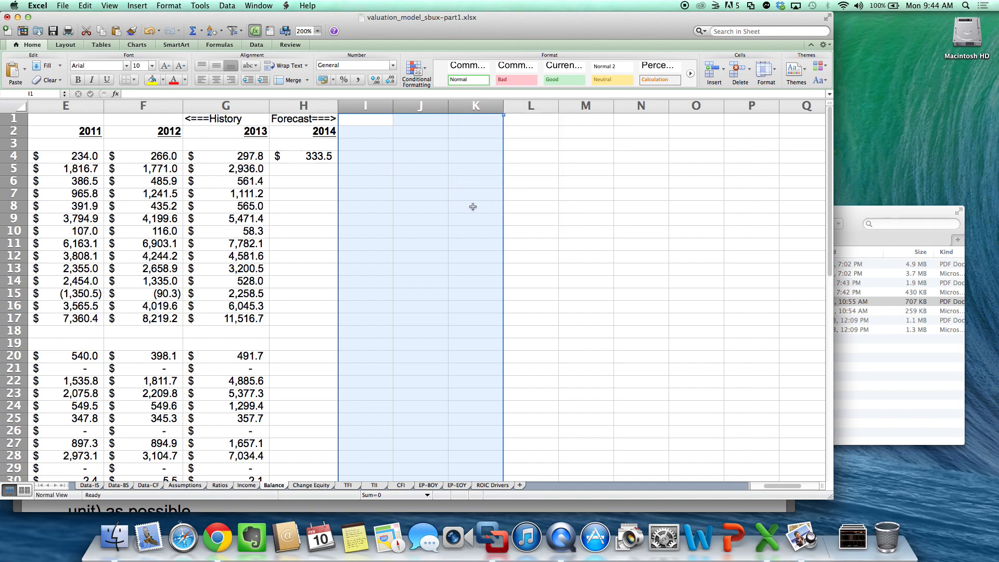
left_click(471, 206)
- Make the Assumptions reference in the 2014 Operating Cash formula in H4 absolute, as $B$3
double_click(309, 158)
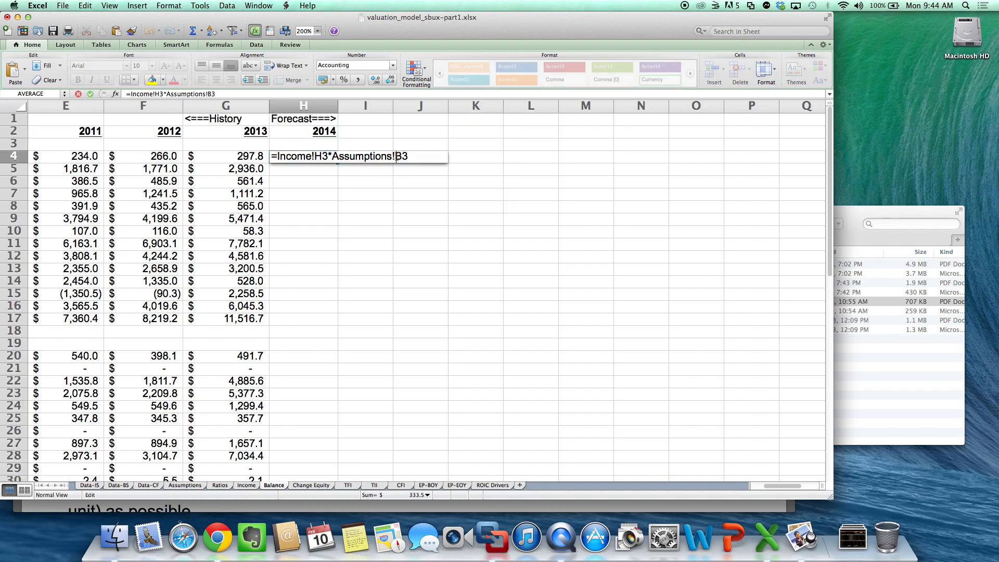
left_click(396, 157)
type("$B$")
key("Return")
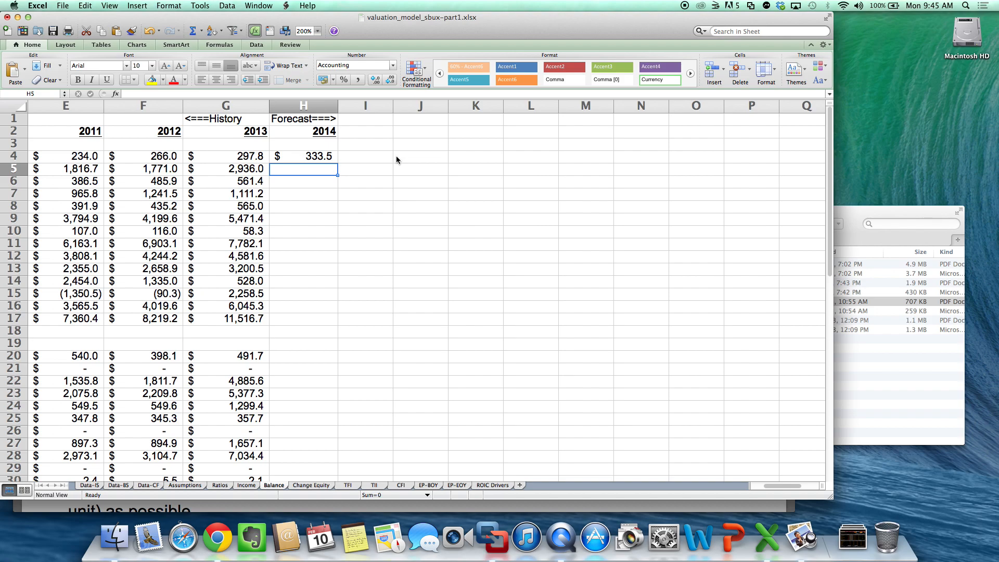
- Forecast 2014 Accounts & Notes Receivable in H6 of the Balance sheet with the formula =Income!H3*Ratios!H13
scroll(396, 155, "left", 5)
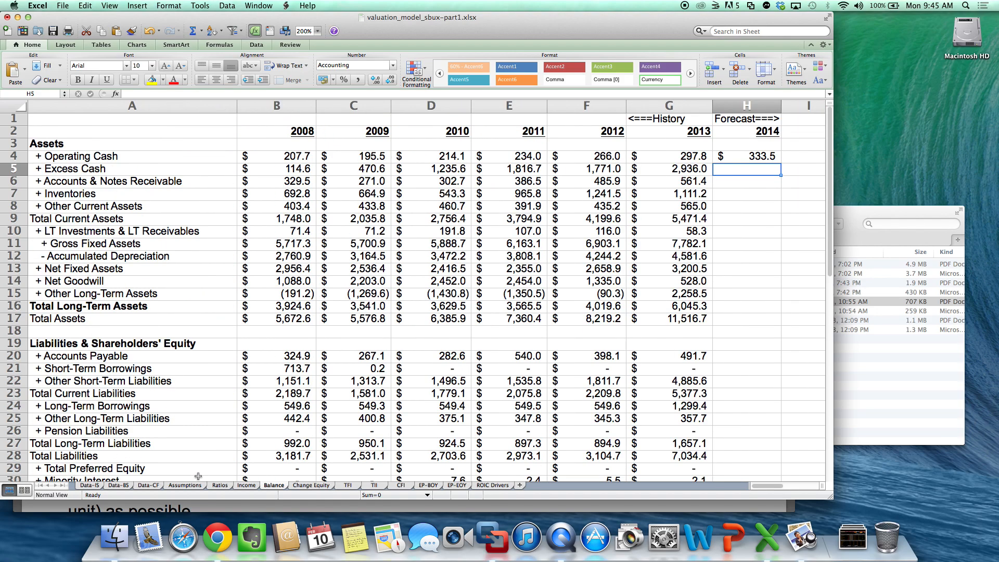
left_click(219, 485)
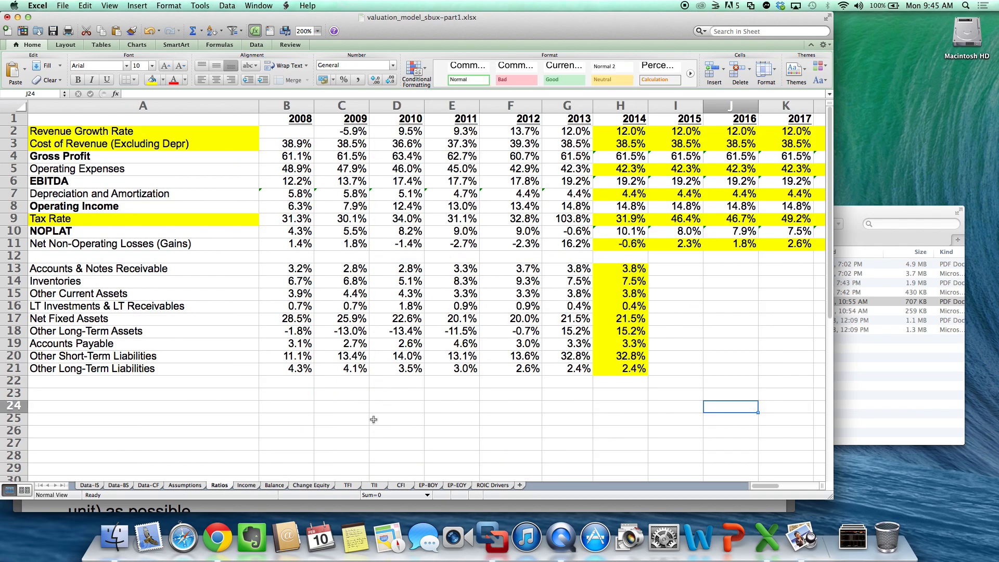
left_click(276, 487)
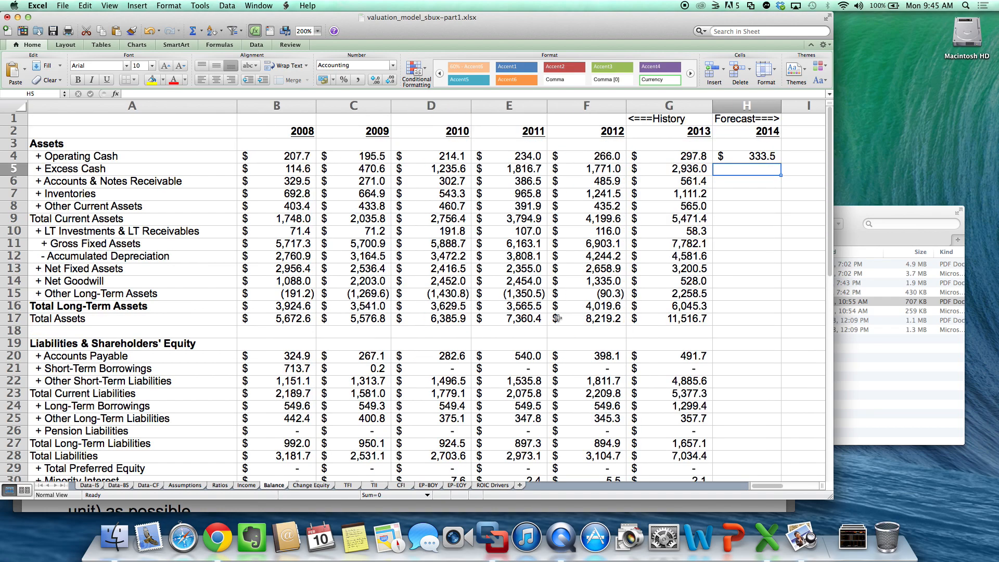
left_click(730, 182)
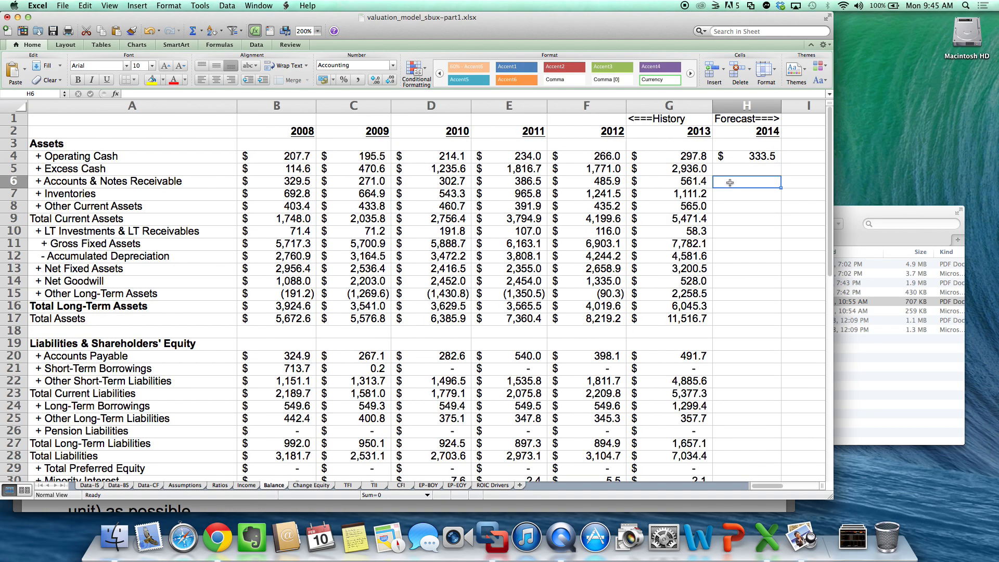
type("=")
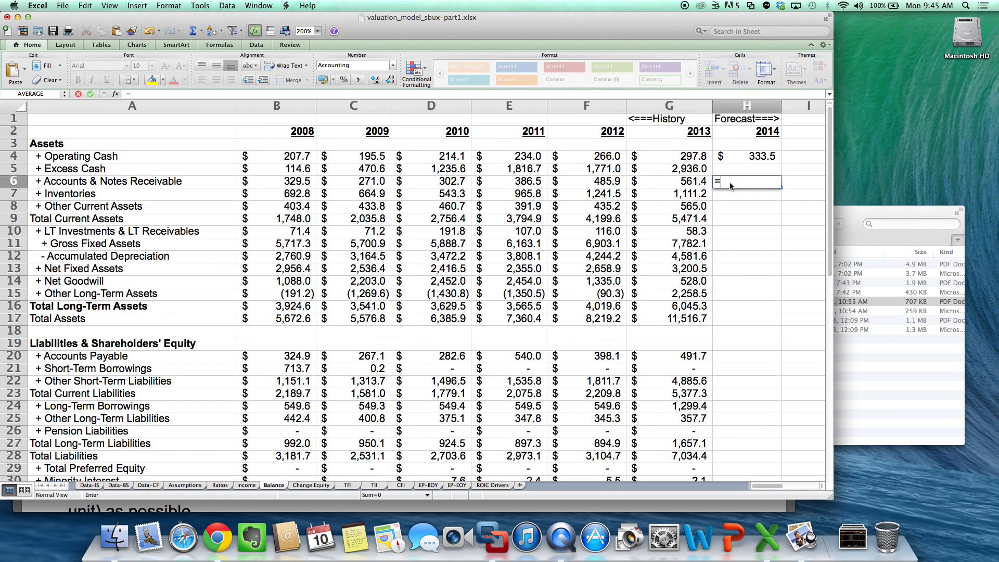
left_click(246, 485)
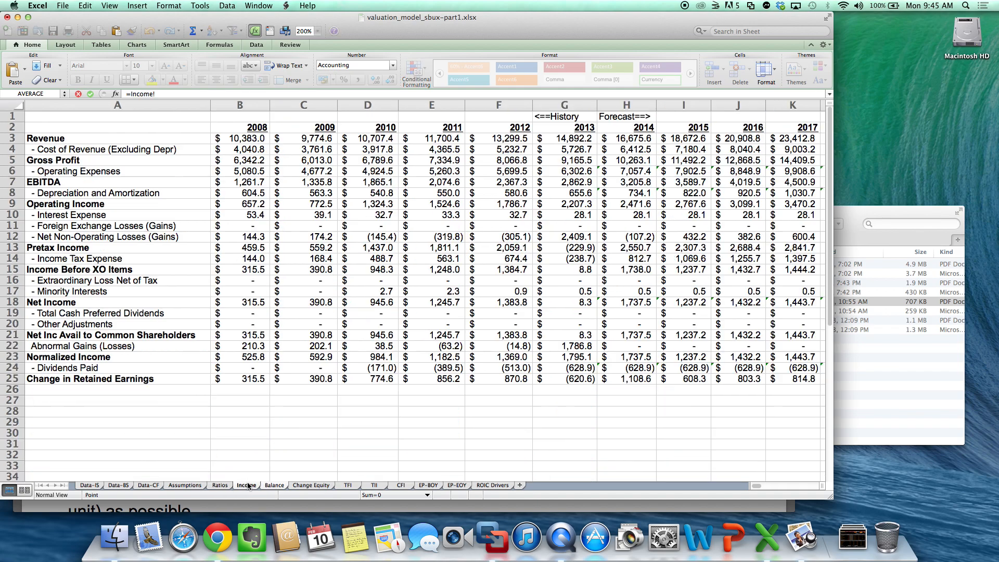
left_click(635, 139)
type("*")
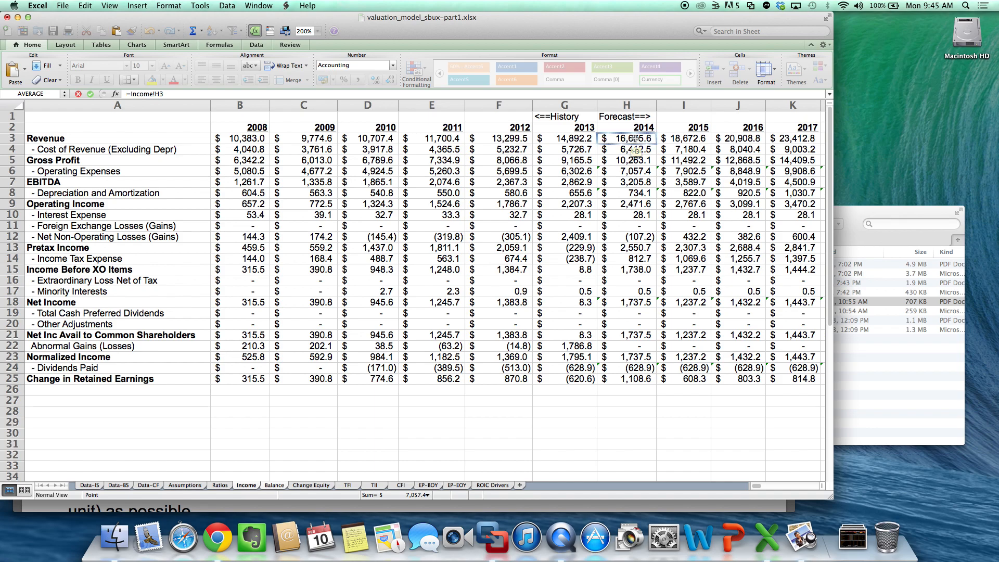
left_click(220, 486)
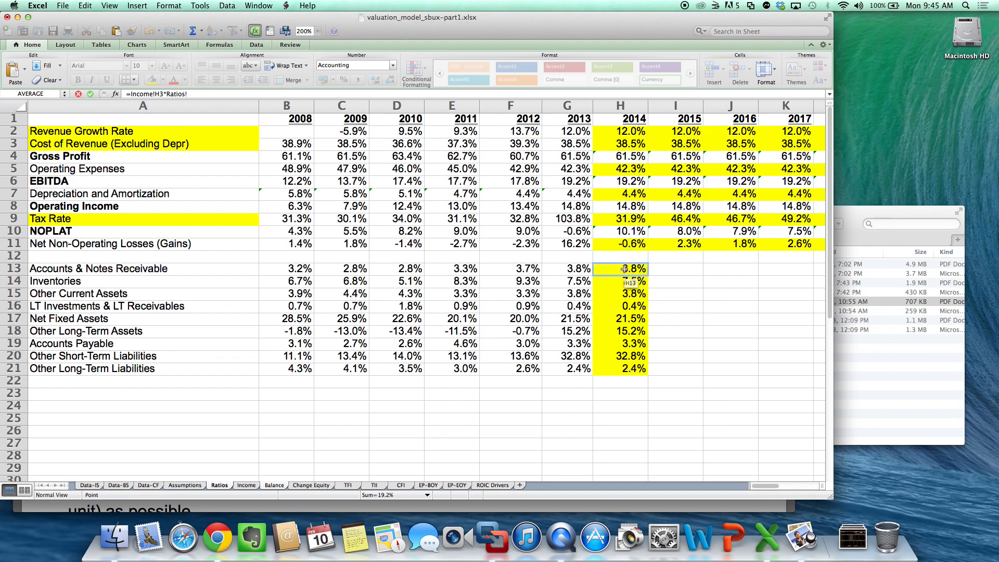
left_click(625, 269)
key("Return")
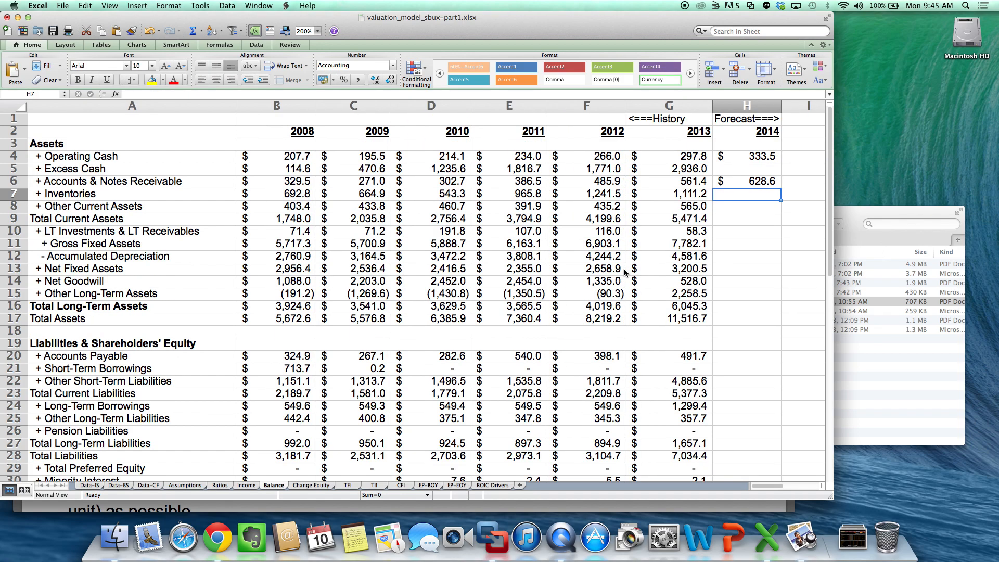
- Forecast 2014 Inventories in H7 of the Balance sheet with the formula =Ratios!H14*Income!H3
type("=Ratios!")
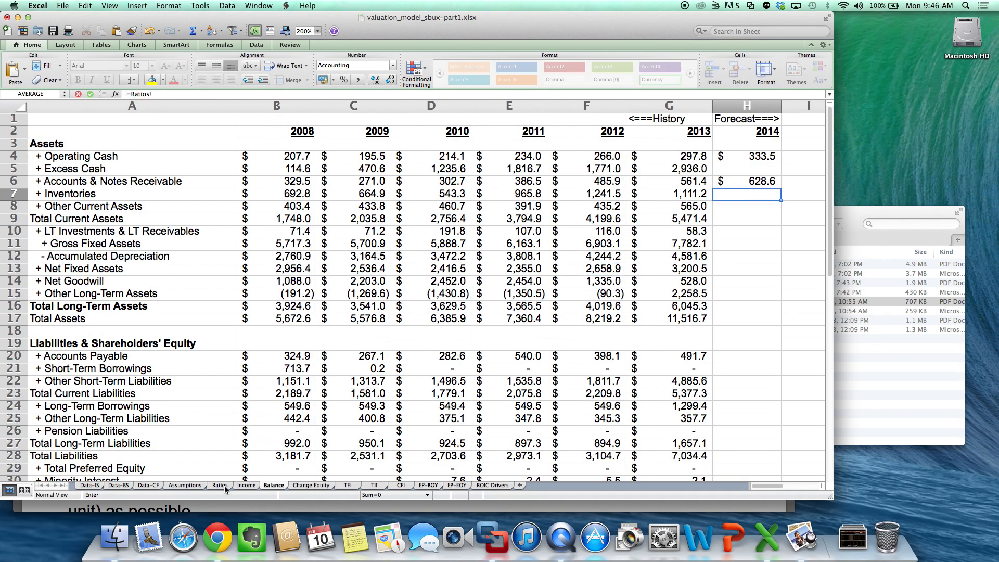
left_click(220, 486)
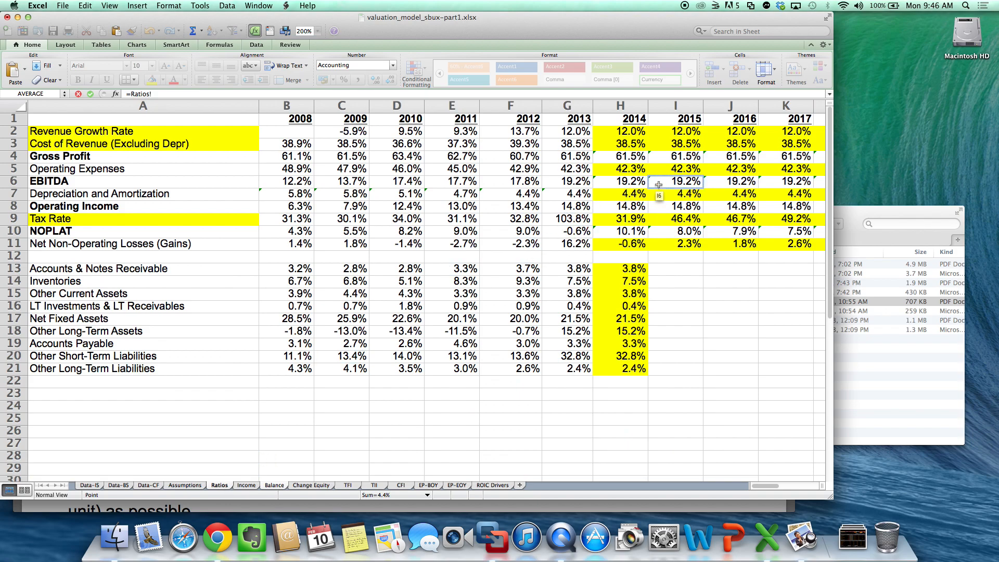
left_click(633, 278)
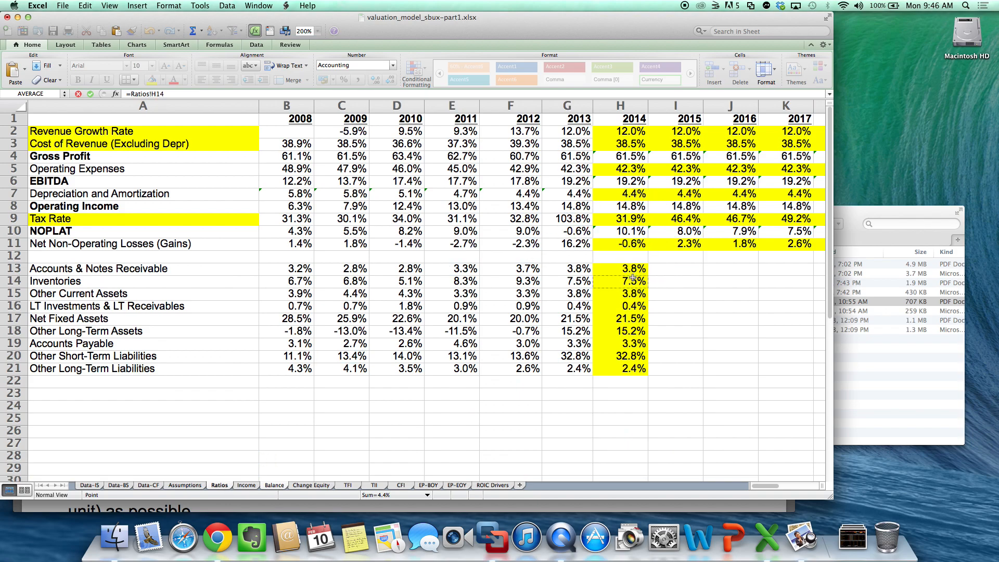
type("*")
left_click(242, 485)
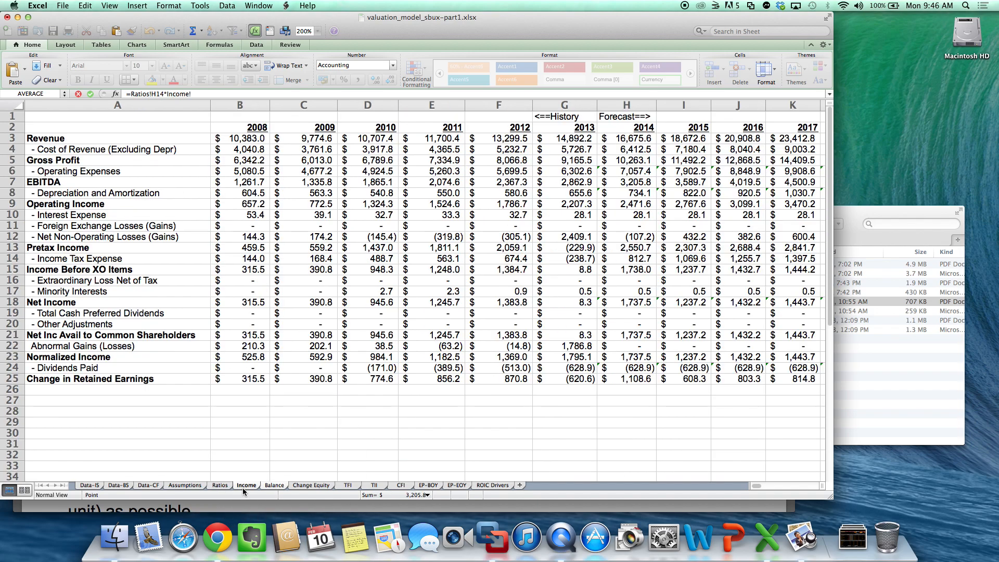
left_click(654, 141)
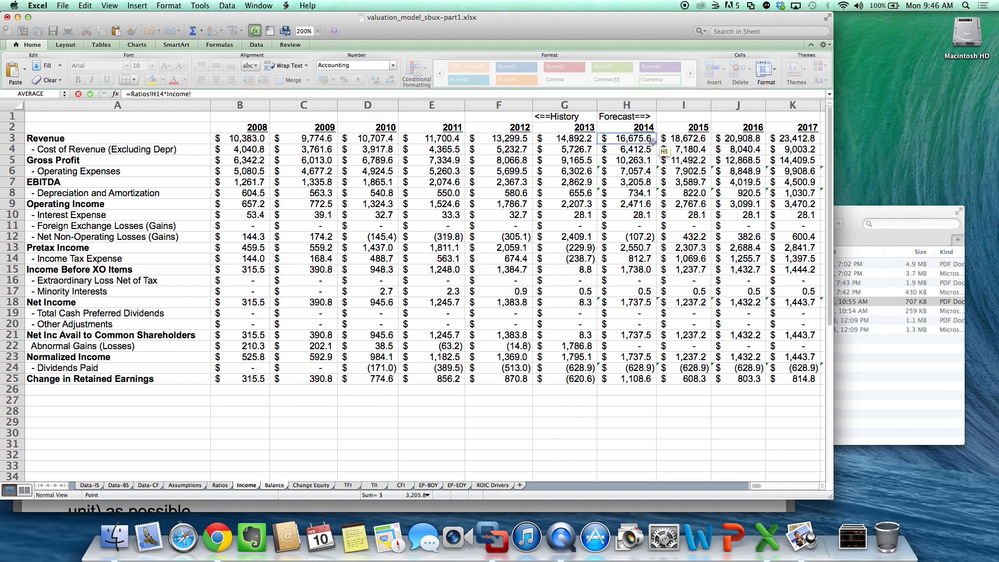
key("Return")
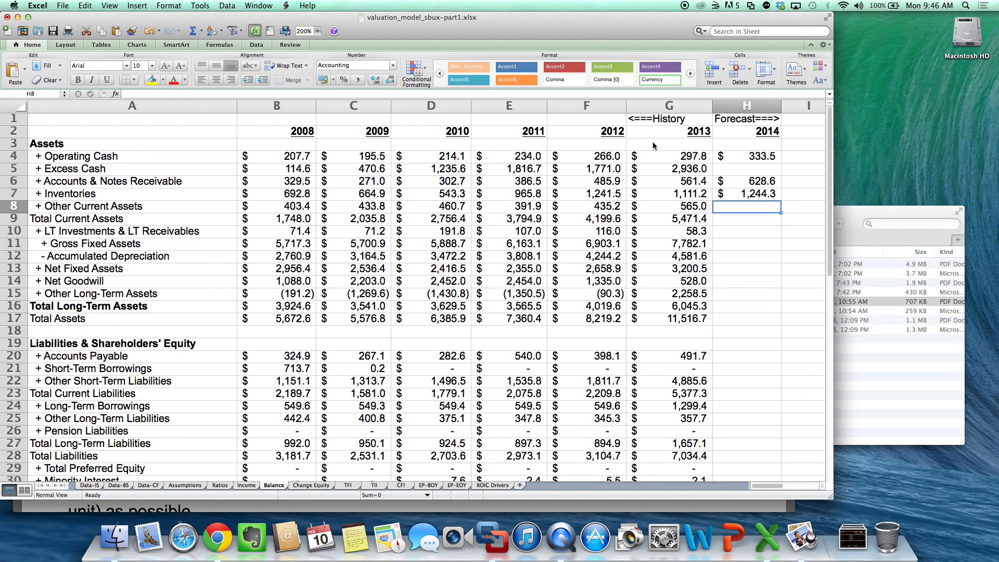
- Forecast 2014 Other Current Assets in H8 of the Balance sheet with the formula =Income!H3*Ratios!H15
type("=")
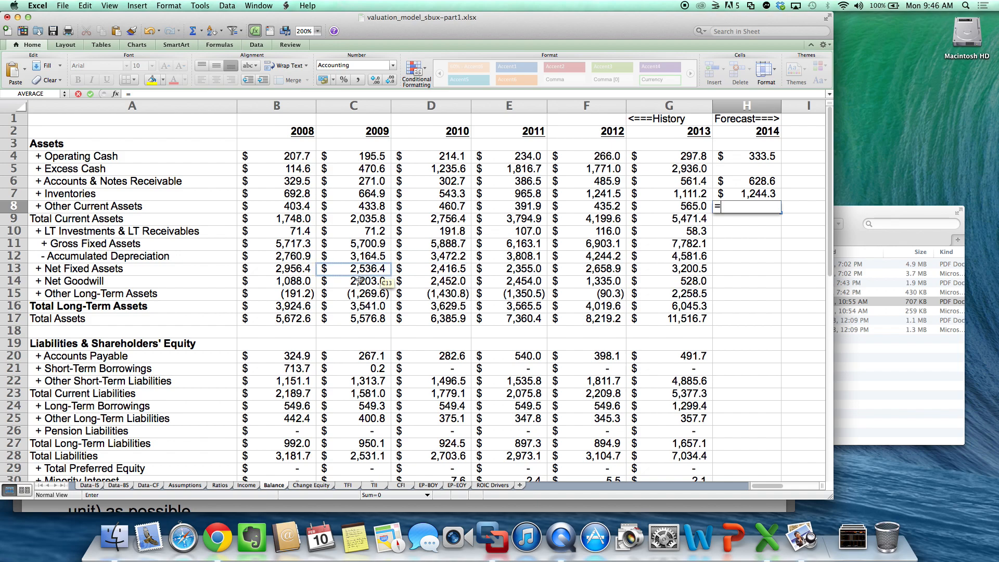
left_click(246, 485)
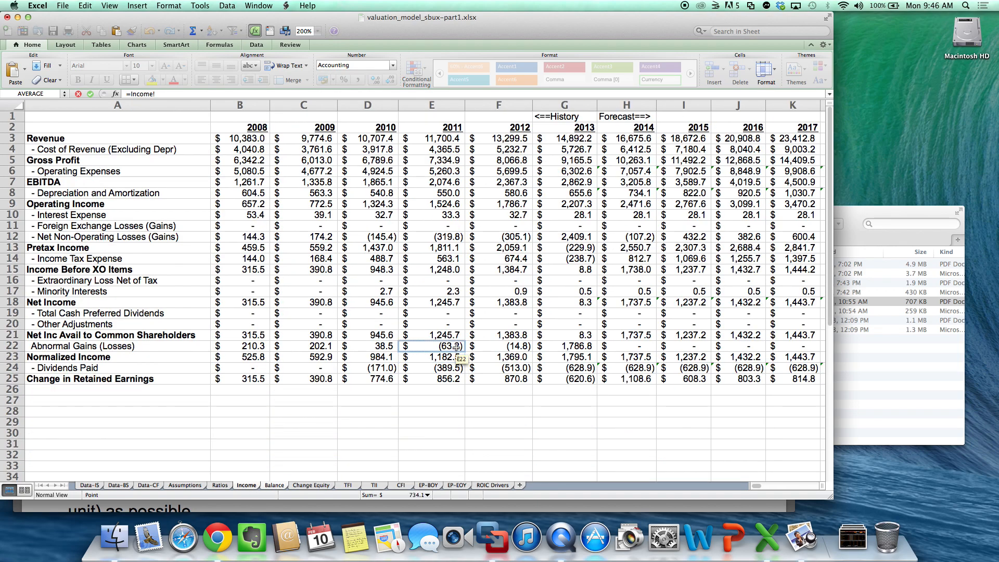
left_click(644, 139)
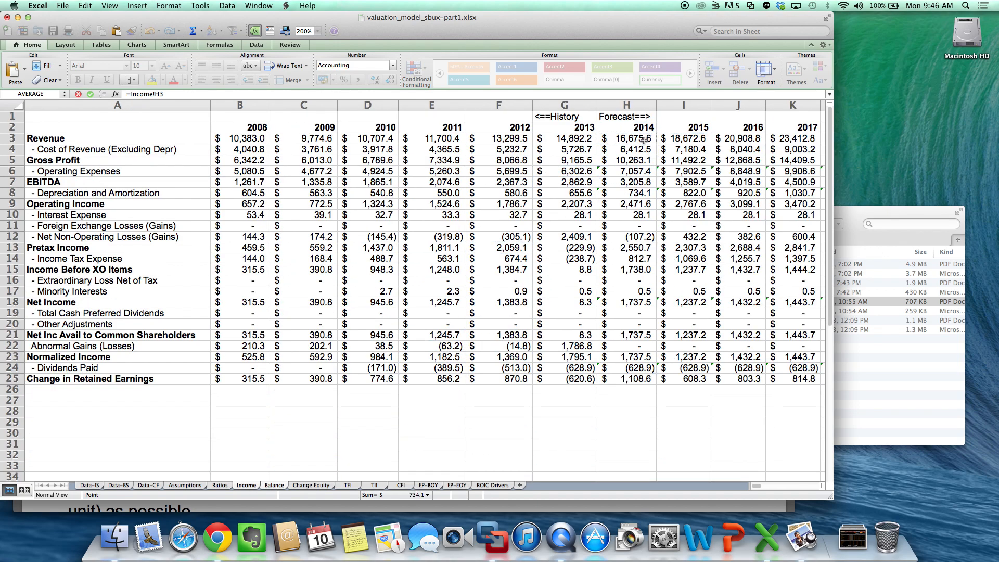
type("*")
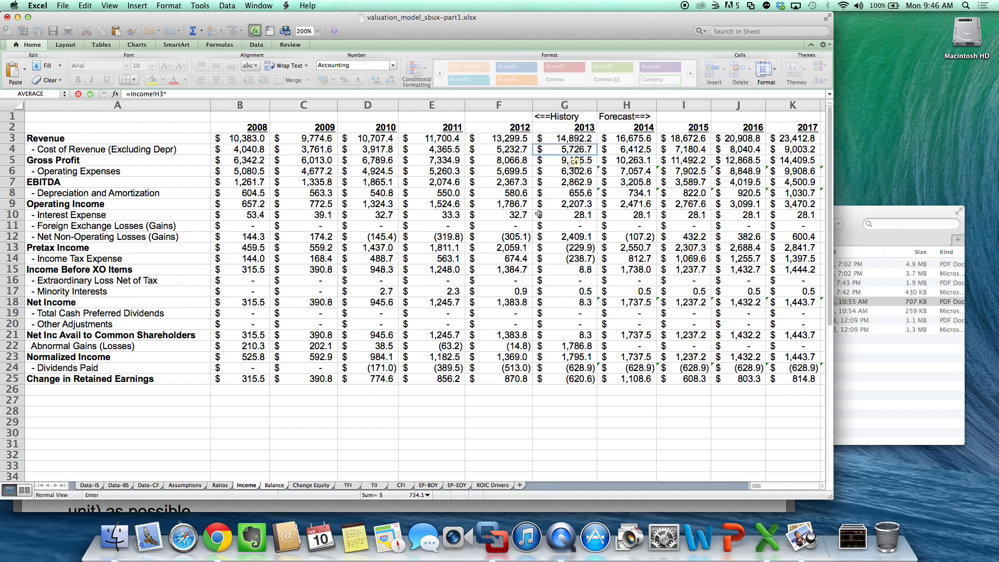
left_click(221, 485)
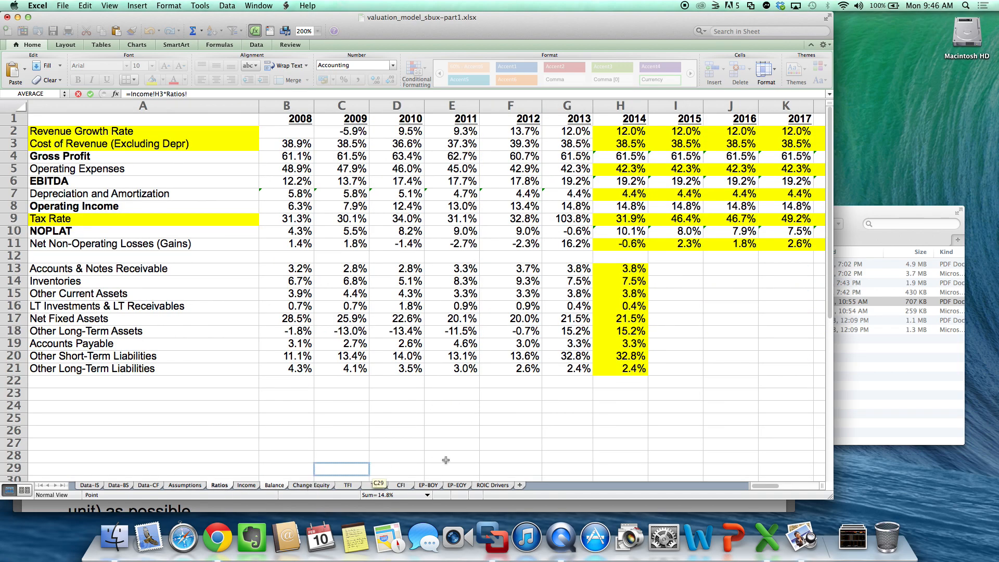
left_click(630, 293)
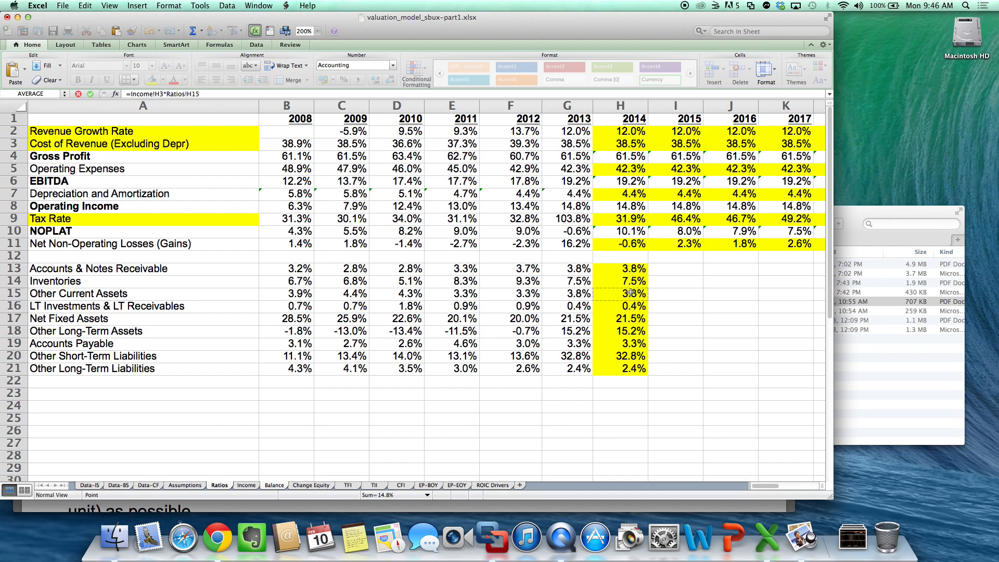
key("Return")
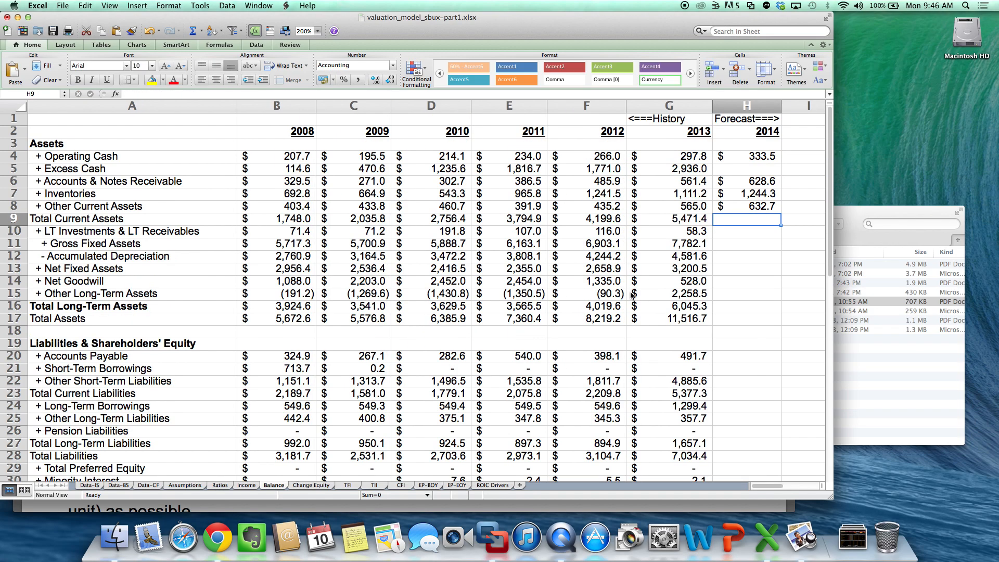
- Forecast 2014 LT Investments & LT Receivables in H10 of the Balance sheet with the formula =Ratios!H16*Income!H3
key("Down")
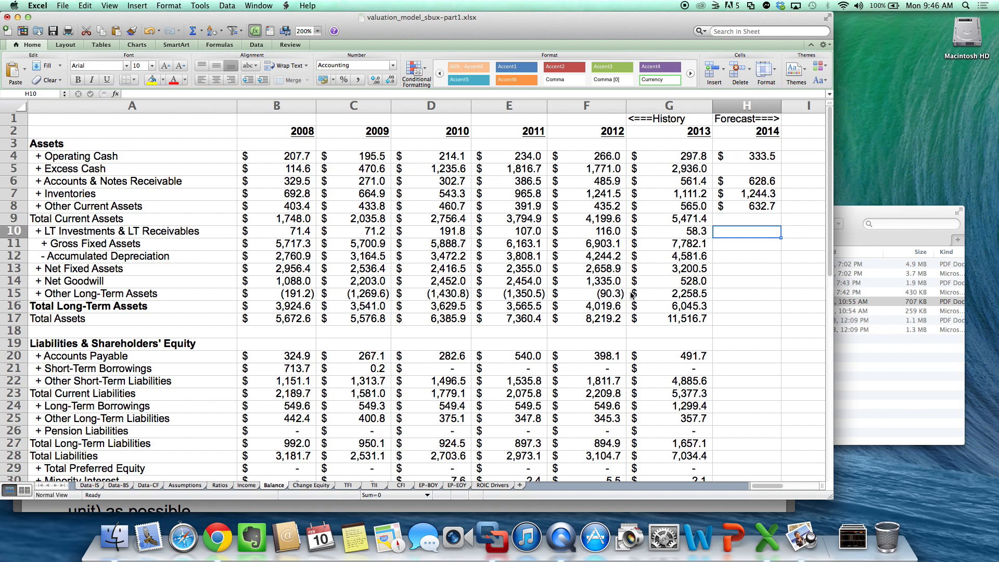
type("=")
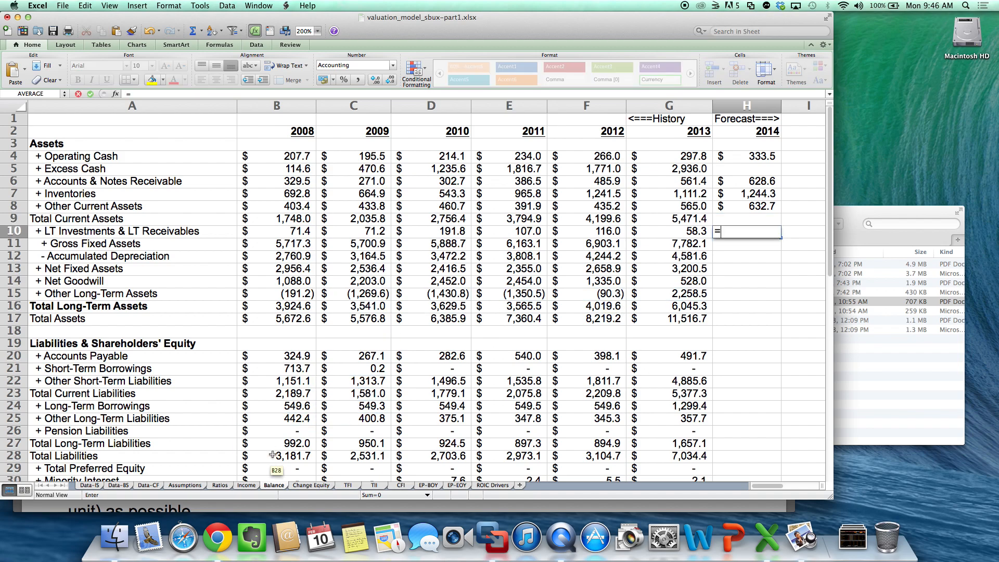
left_click(219, 485)
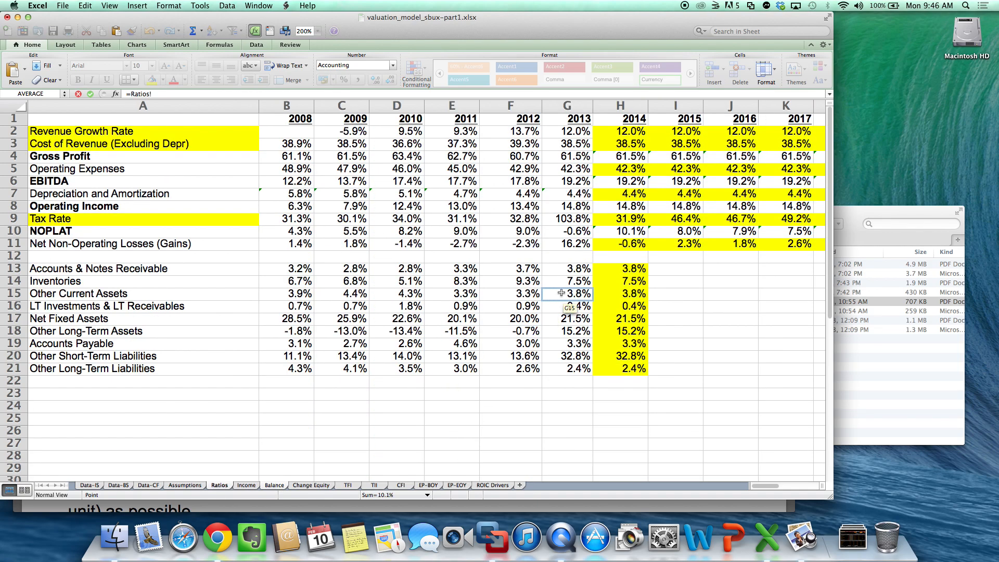
left_click(624, 306)
type("*")
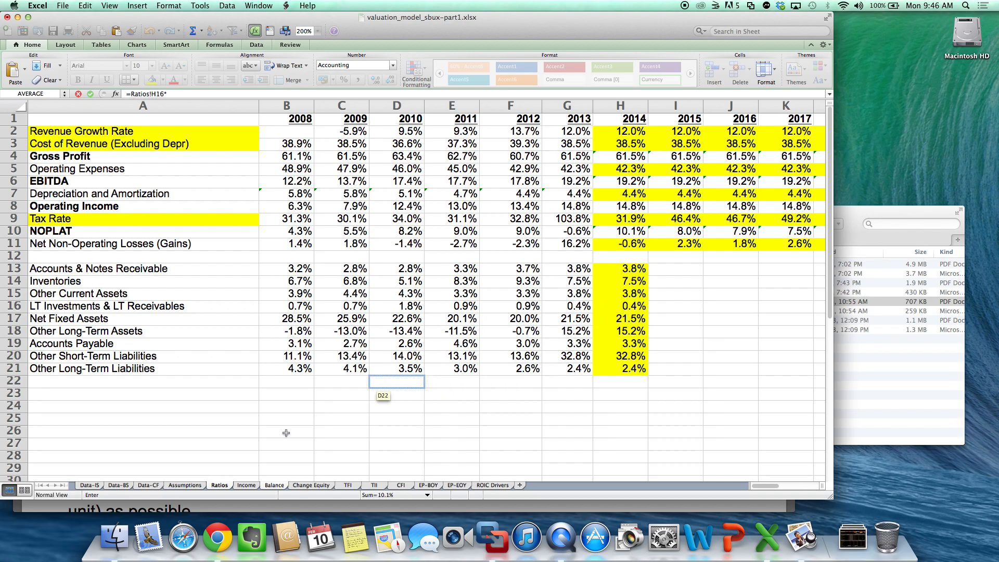
left_click(246, 485)
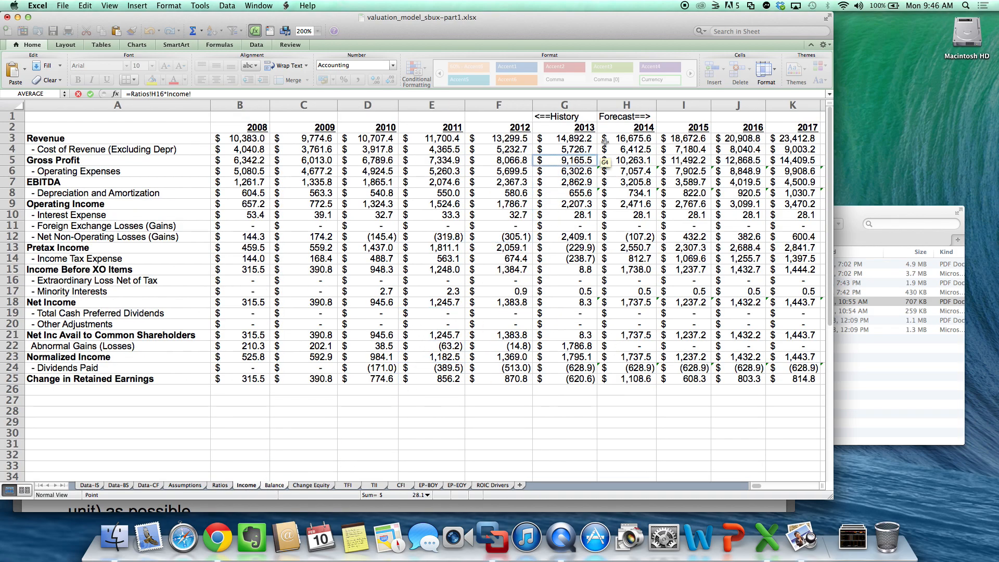
left_click(630, 139)
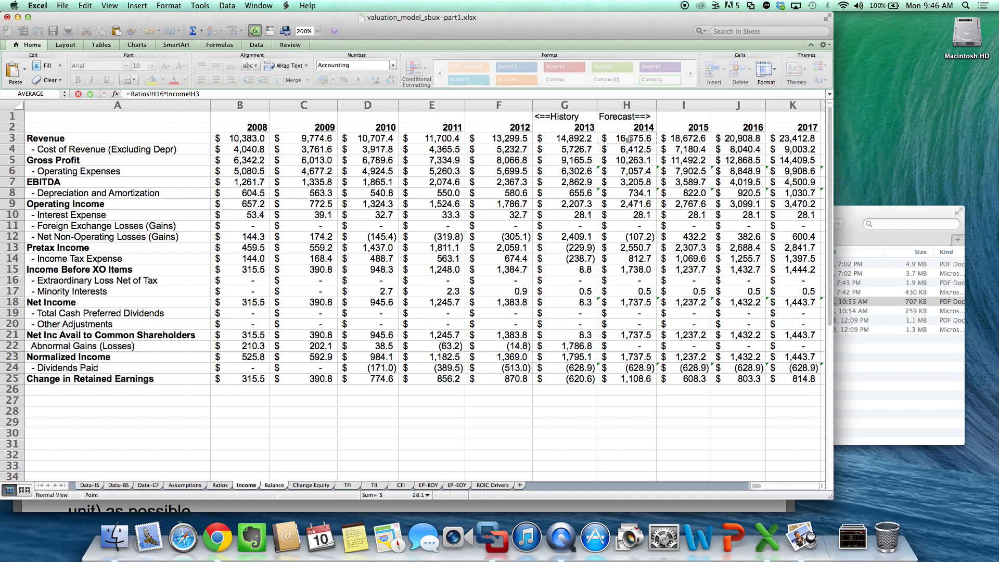
key("Return")
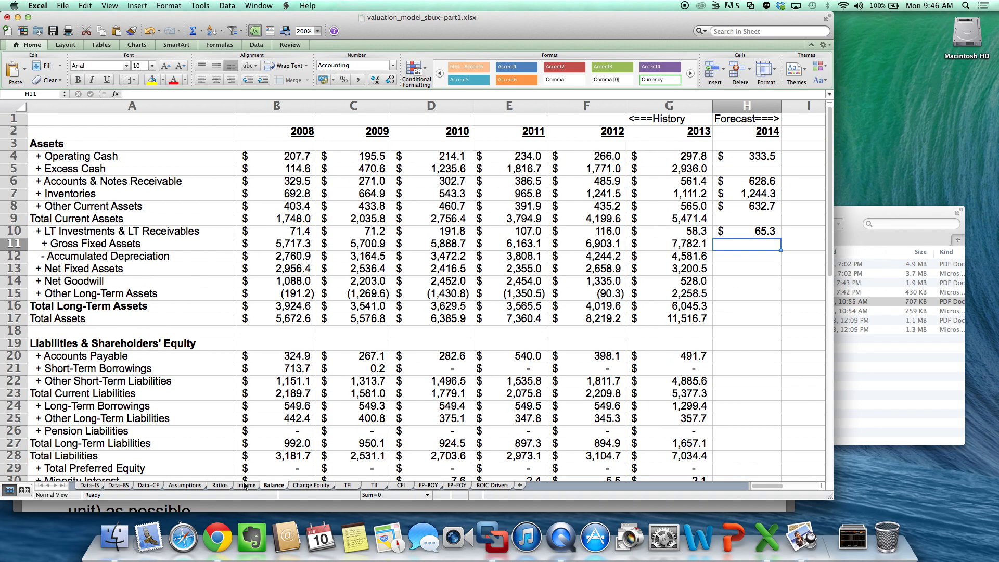
- Forecast 2014 Net Fixed Assets in H13 of the Balance sheet with the formula =Ratios!H17*Income!H3
left_click(221, 486)
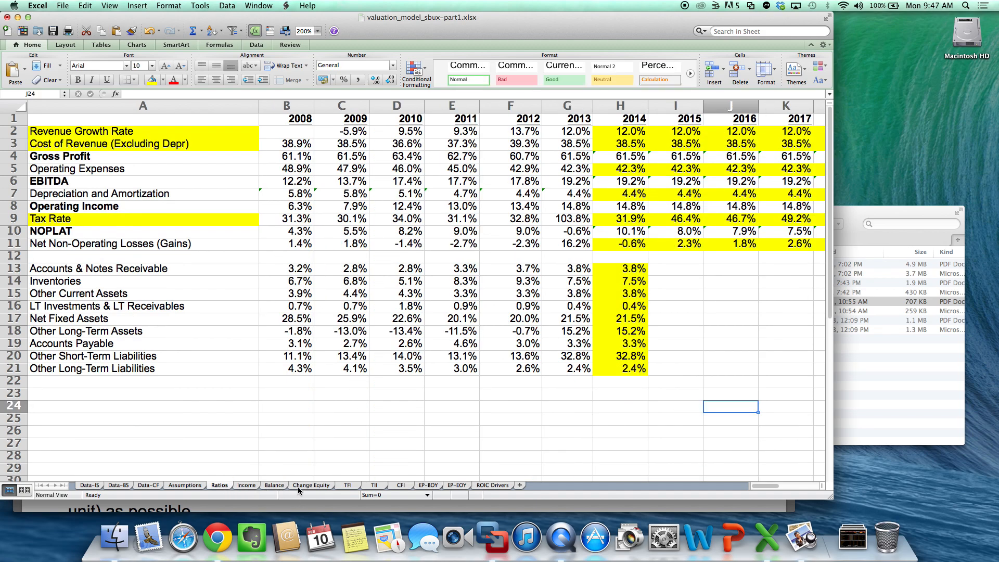
left_click(275, 485)
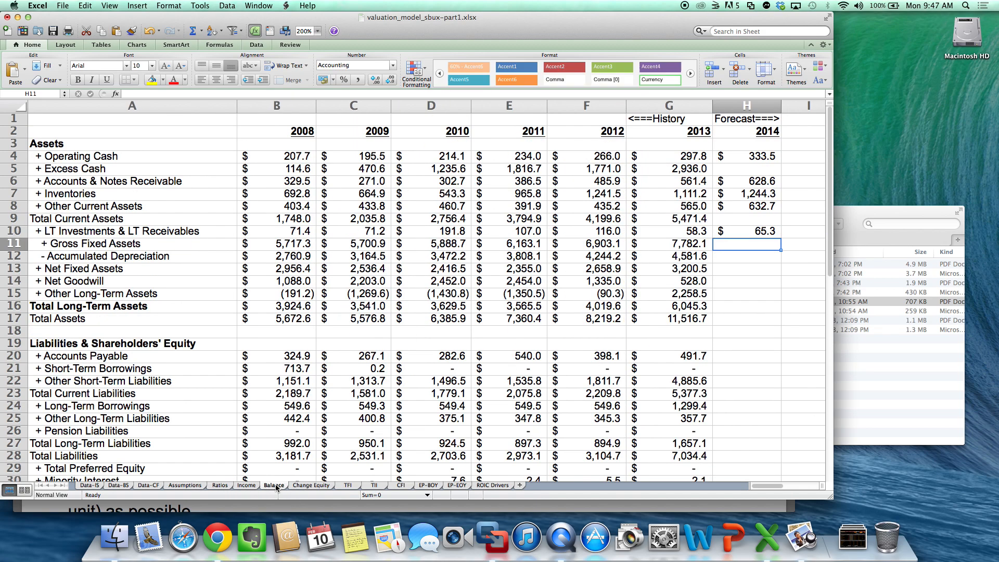
left_click(747, 268)
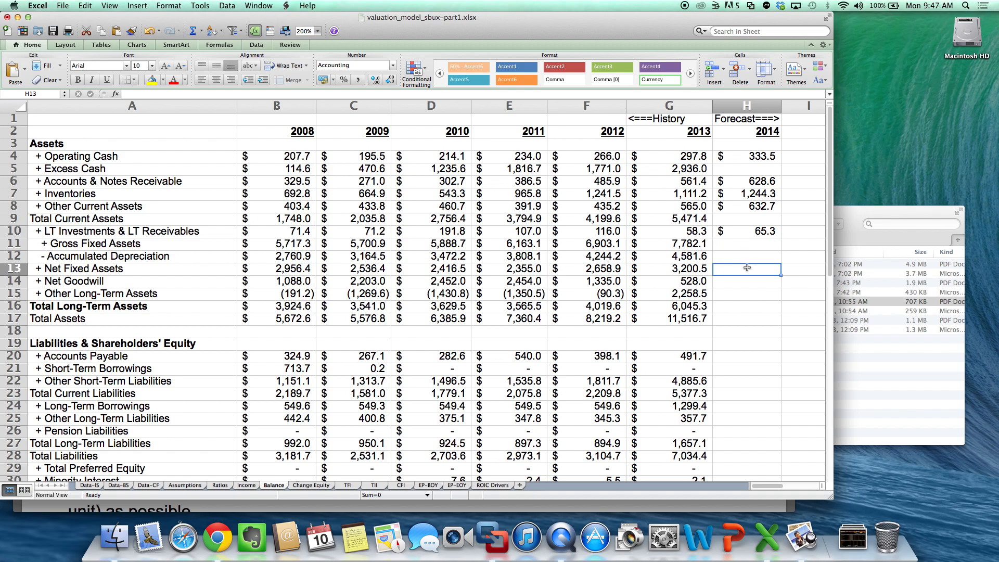
type("=")
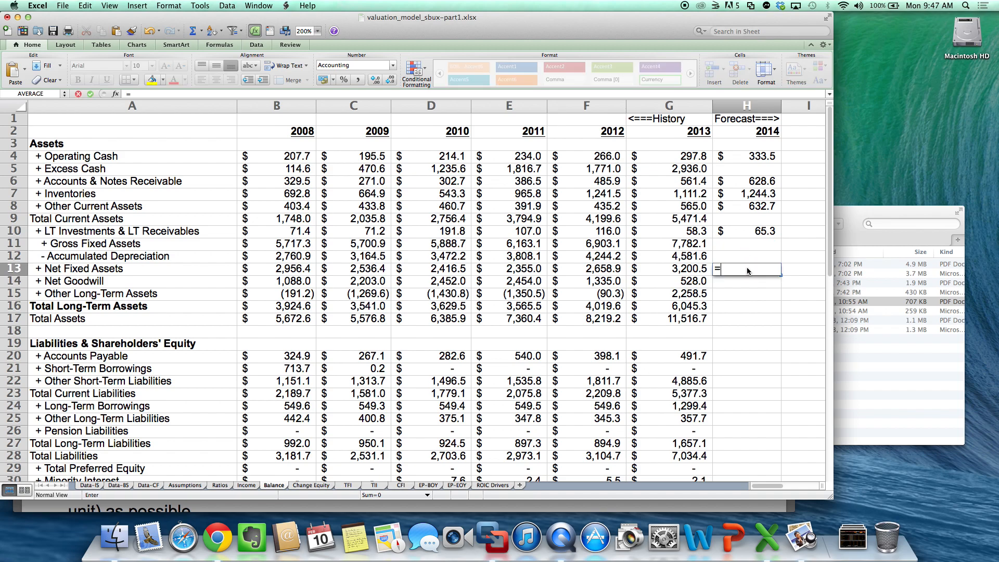
left_click(225, 488)
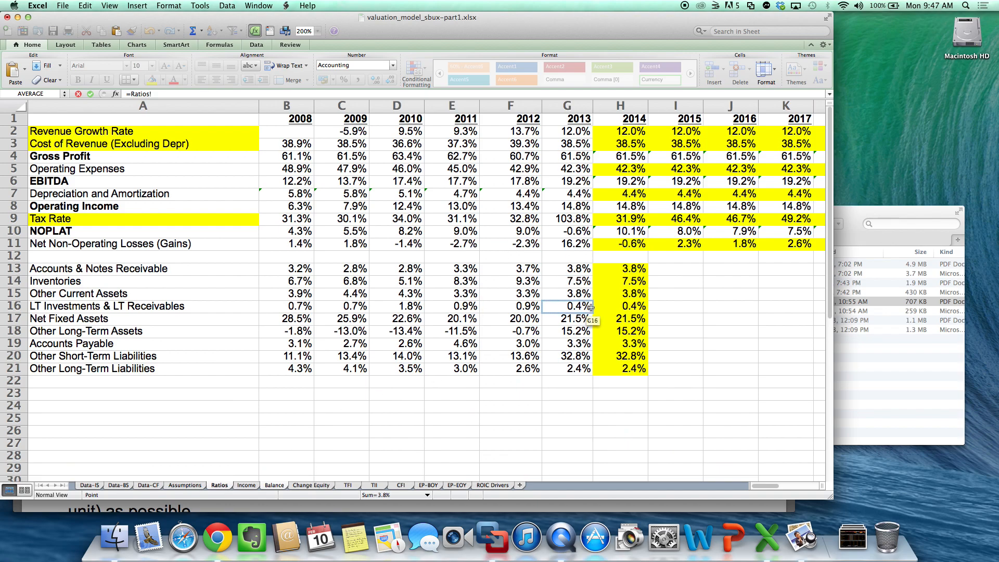
left_click(622, 318)
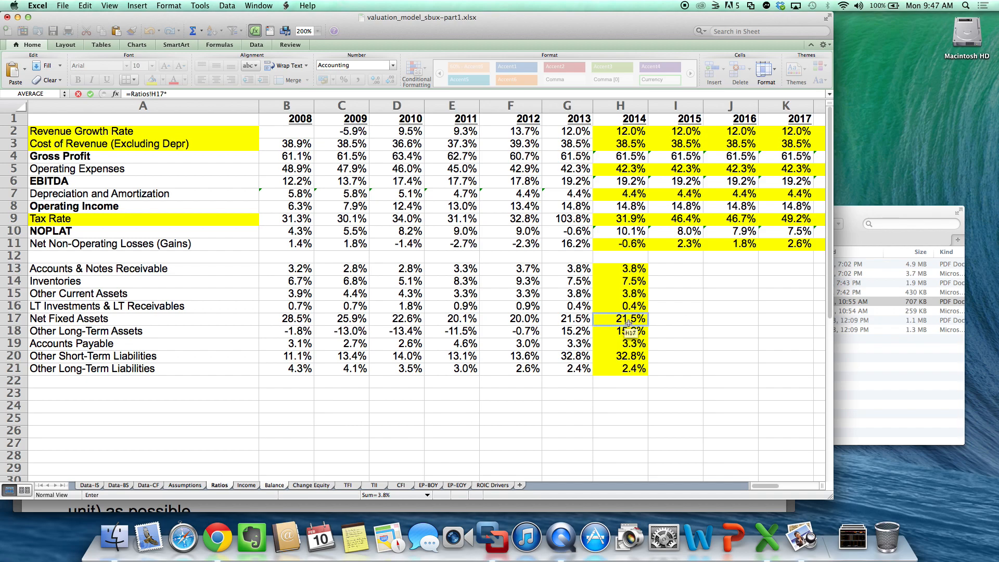
type("*")
left_click(280, 462)
left_click(246, 485)
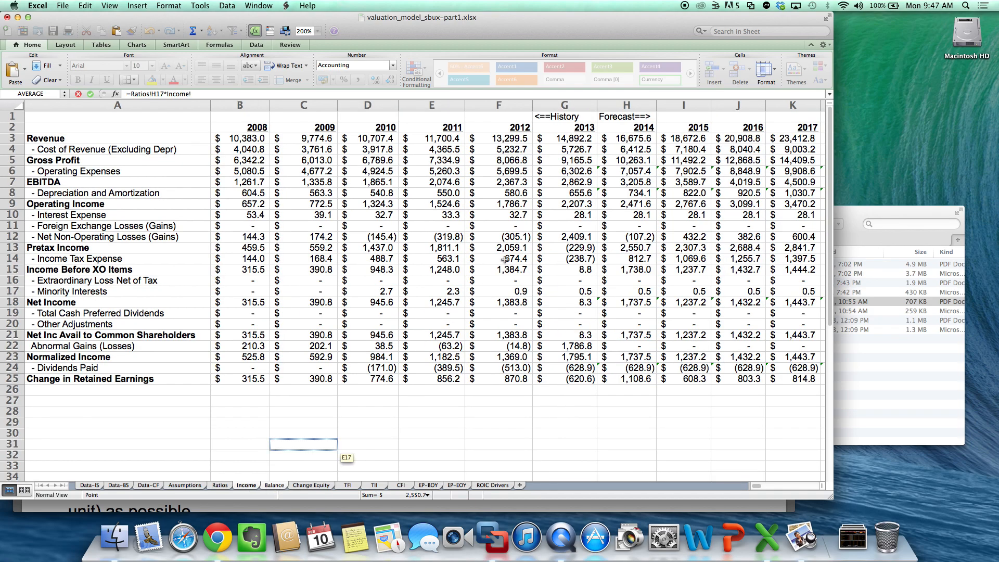
left_click(622, 139)
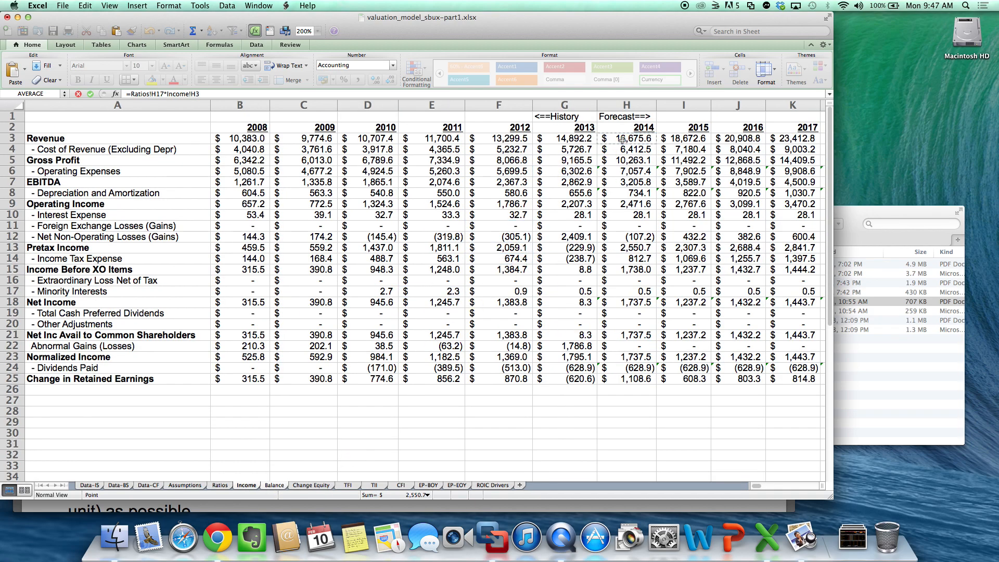
key("Return")
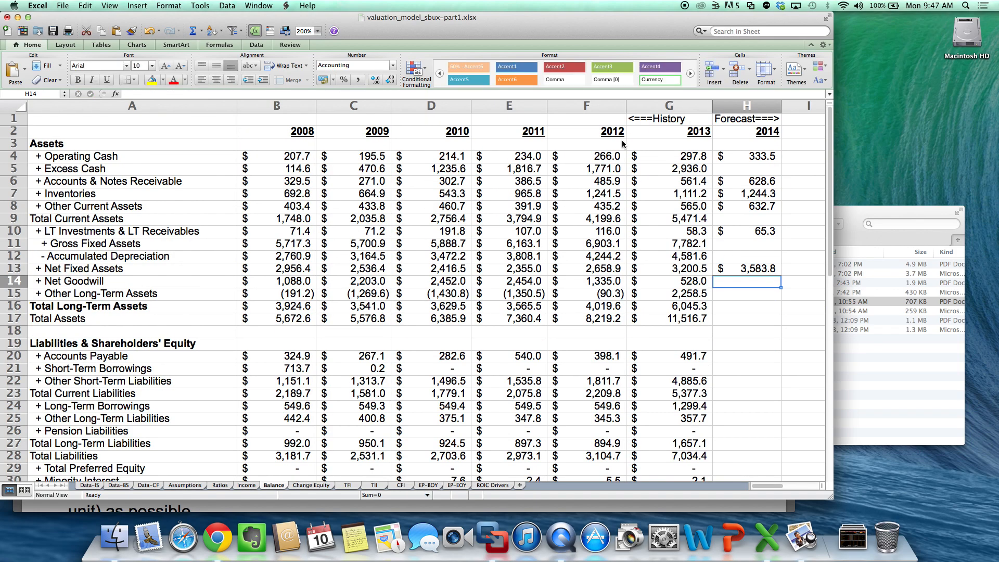
- Forecast 2014 Other Long-Term Assets in H15 of the Balance sheet with the formula =Ratios!H18*Income!H3
key("Down")
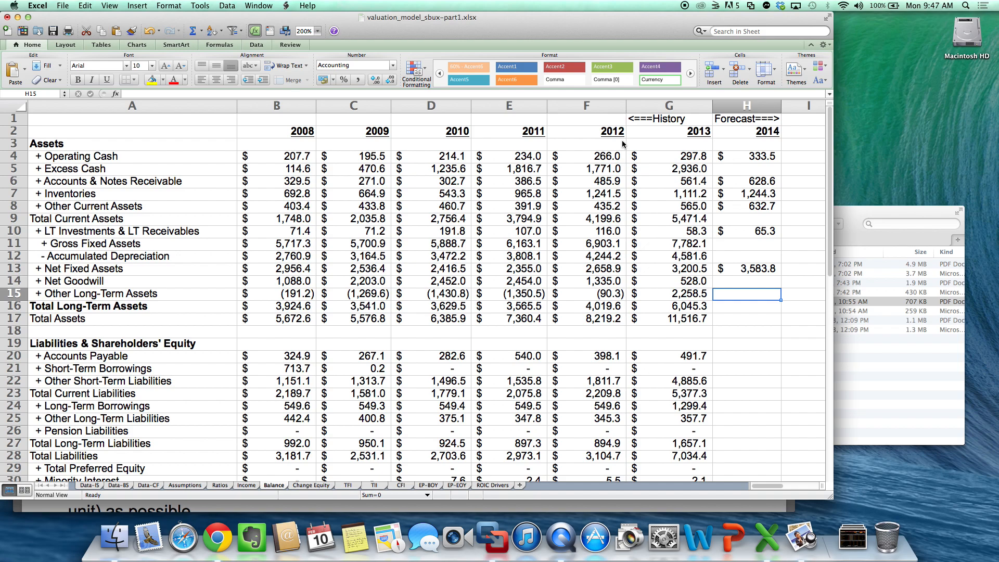
type("=")
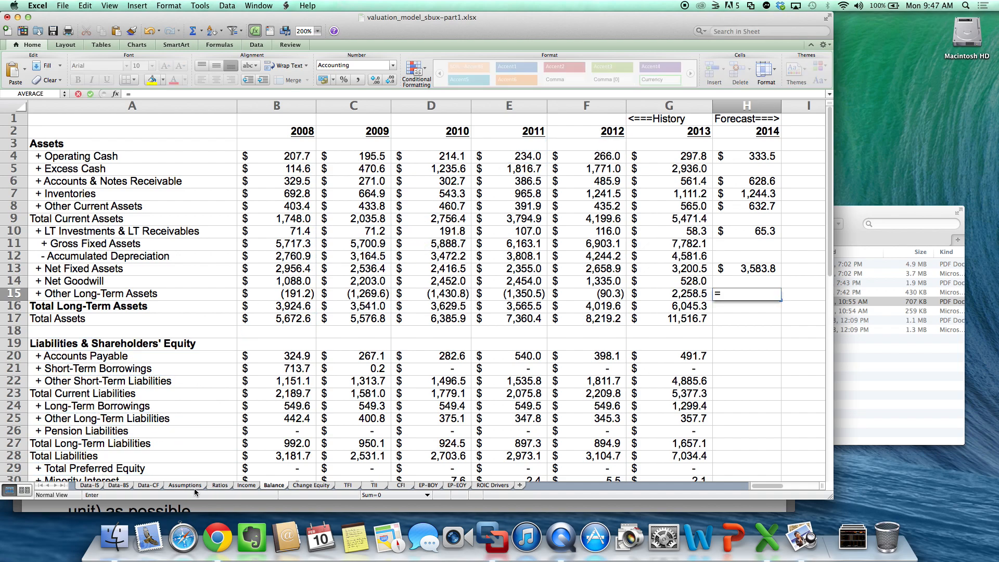
left_click(219, 485)
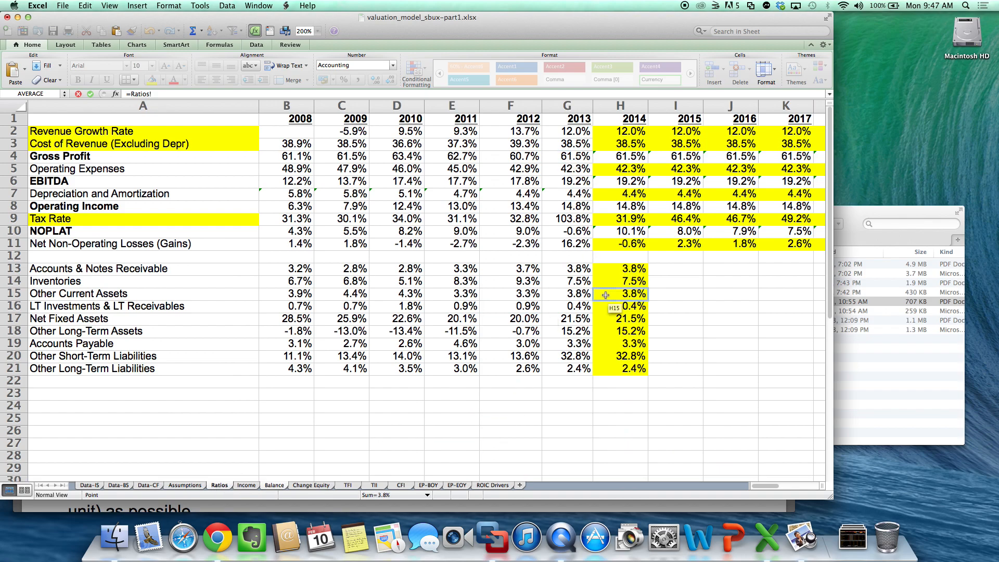
left_click(618, 336)
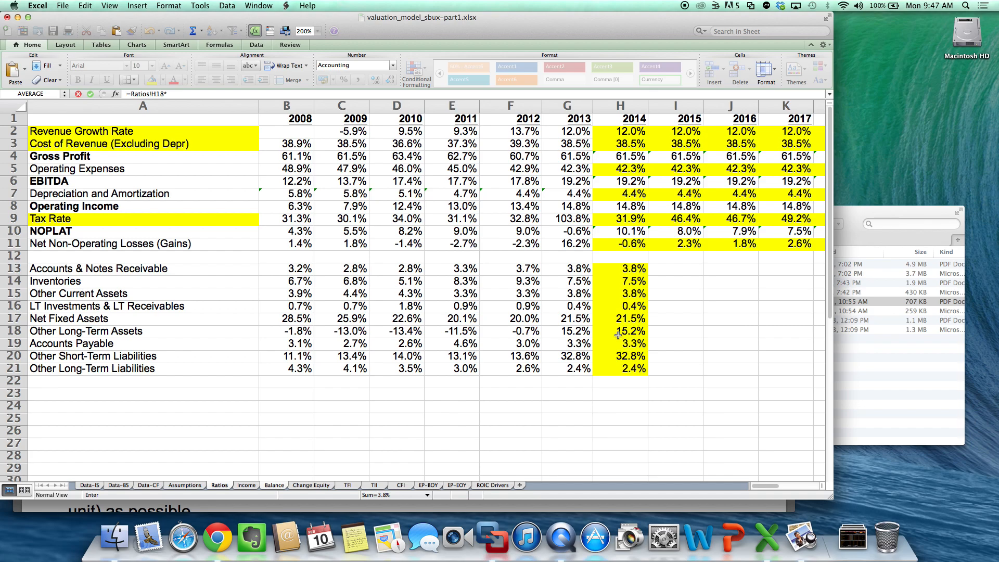
type("*")
left_click(248, 486)
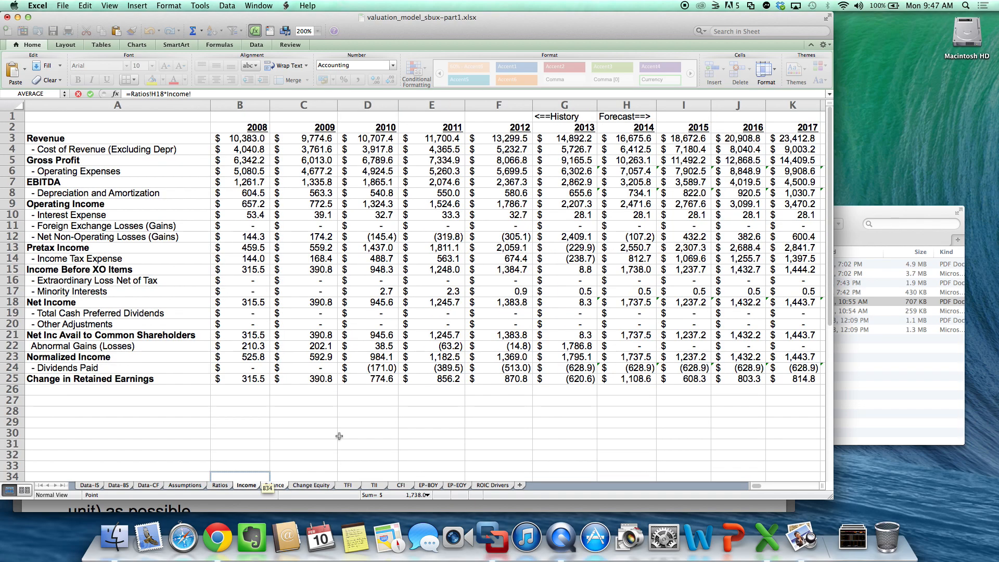
left_click(640, 139)
key("Return")
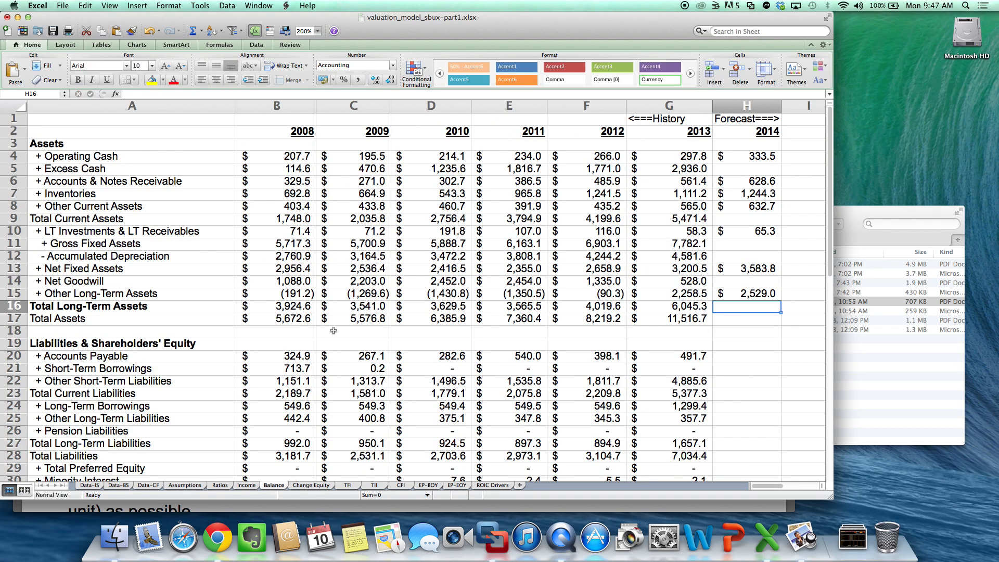
- Forecast 2014 Accounts Payable in H20 of the Balance sheet with the formula =Ratios!H19*Income!H3
left_click(751, 354)
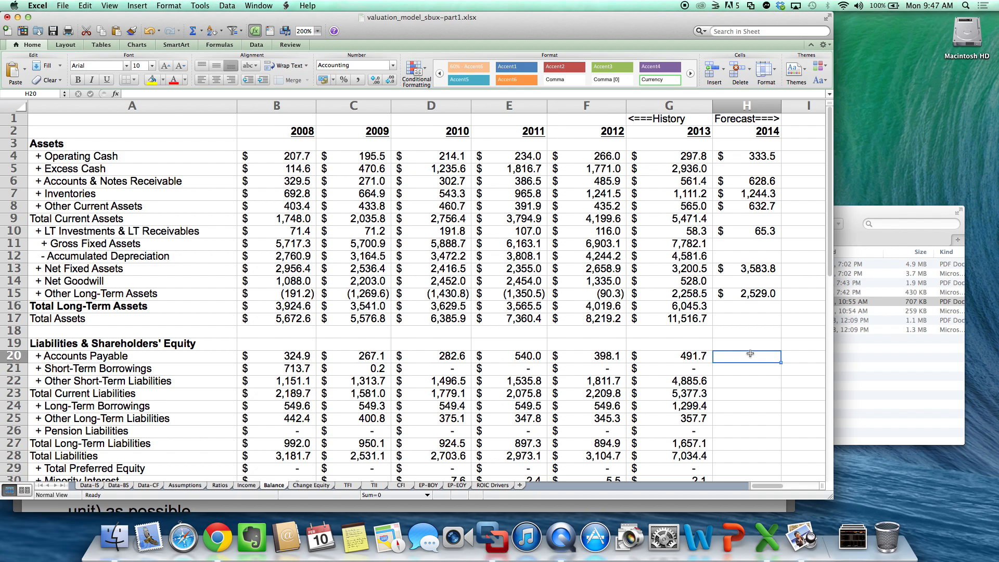
type("=")
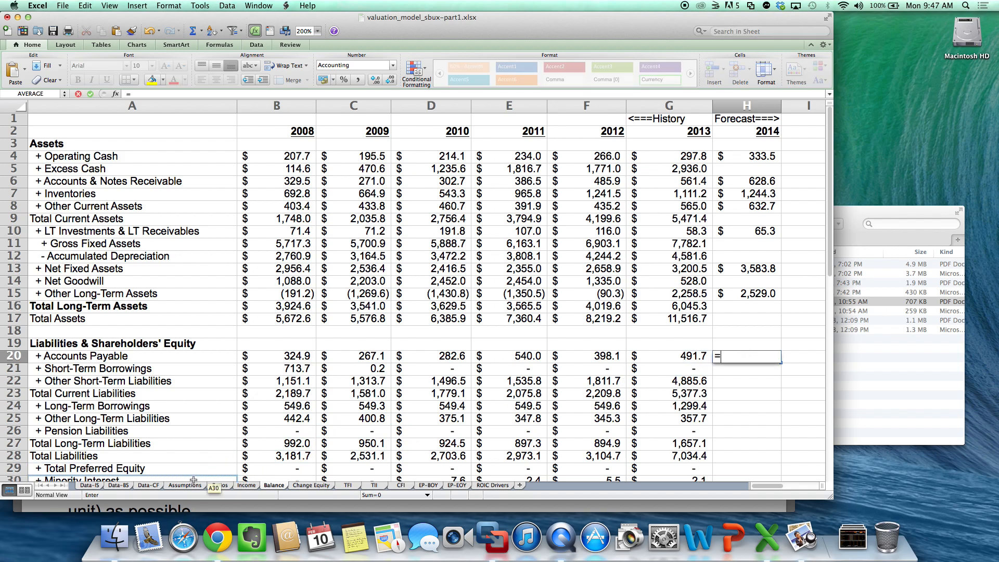
left_click(220, 485)
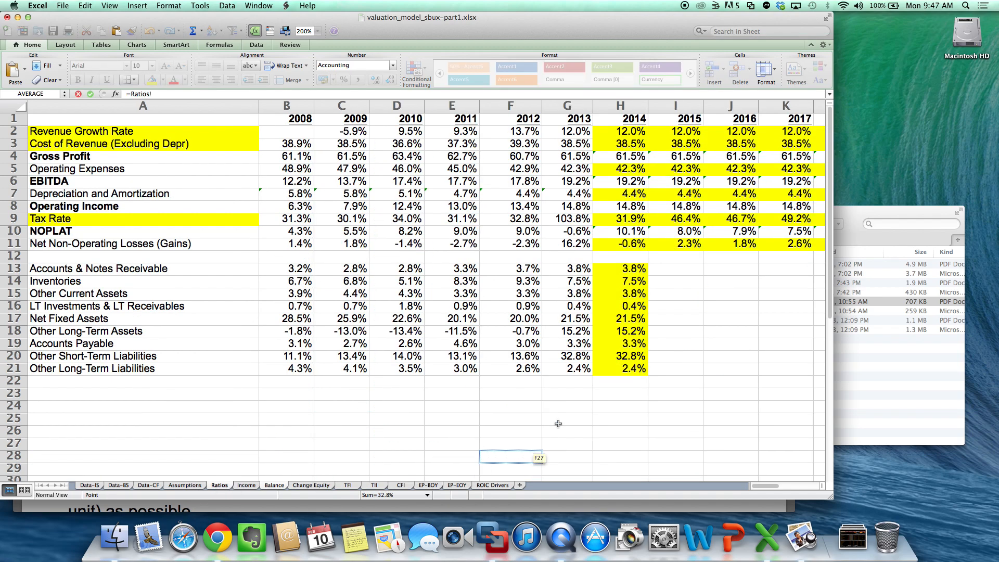
left_click(633, 355)
left_click(633, 348)
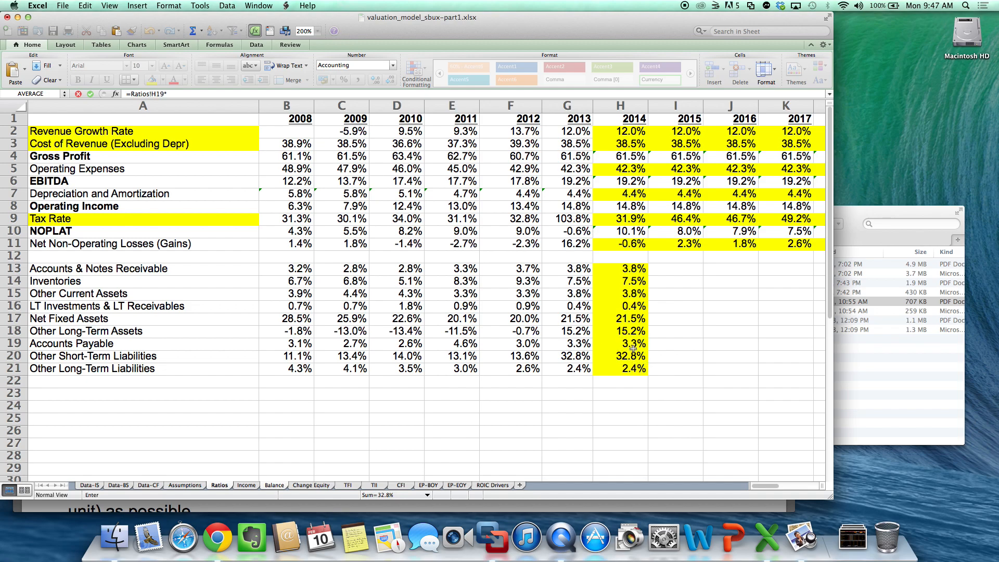
type("*")
left_click(246, 485)
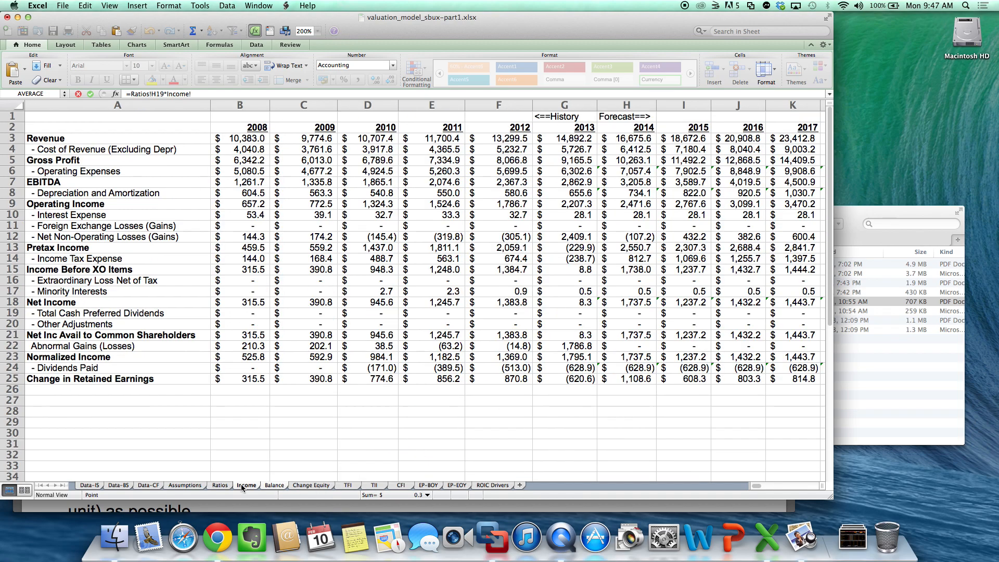
left_click(644, 140)
key("Return")
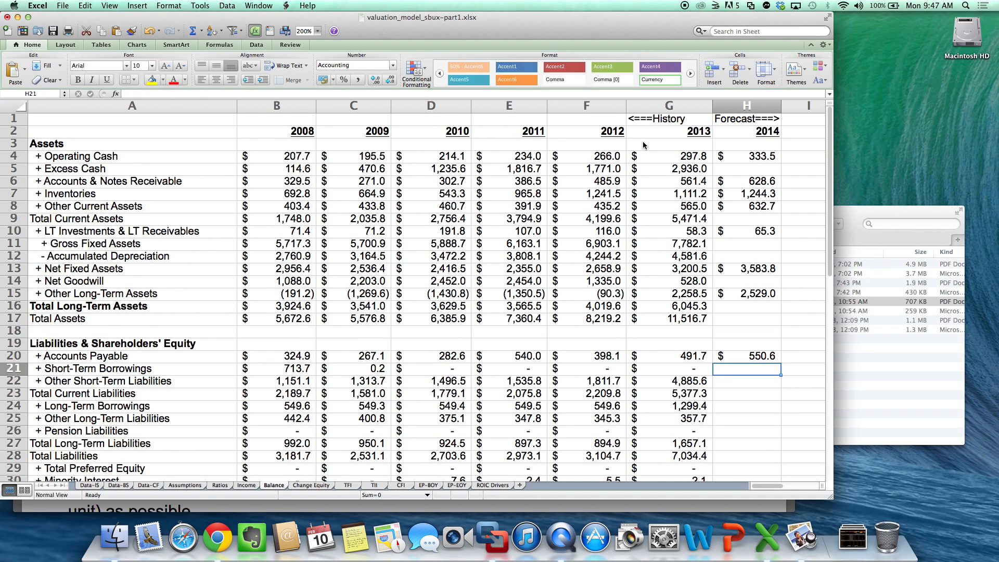
- Forecast 2014 Other Short-Term Liabilities in H22 of the Balance sheet with the formula =Ratios!H20*Income!H3
key("Down")
type("=")
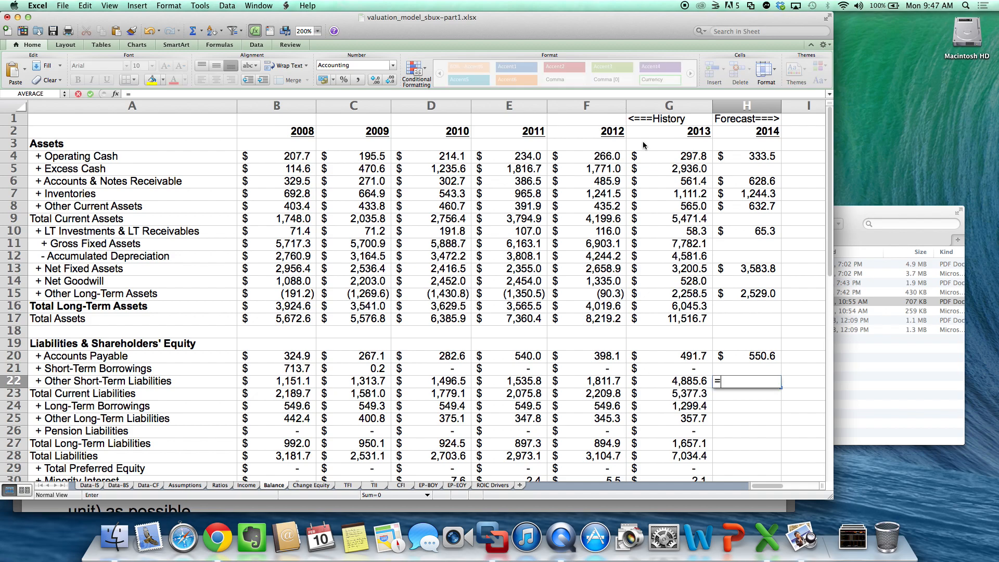
left_click(220, 485)
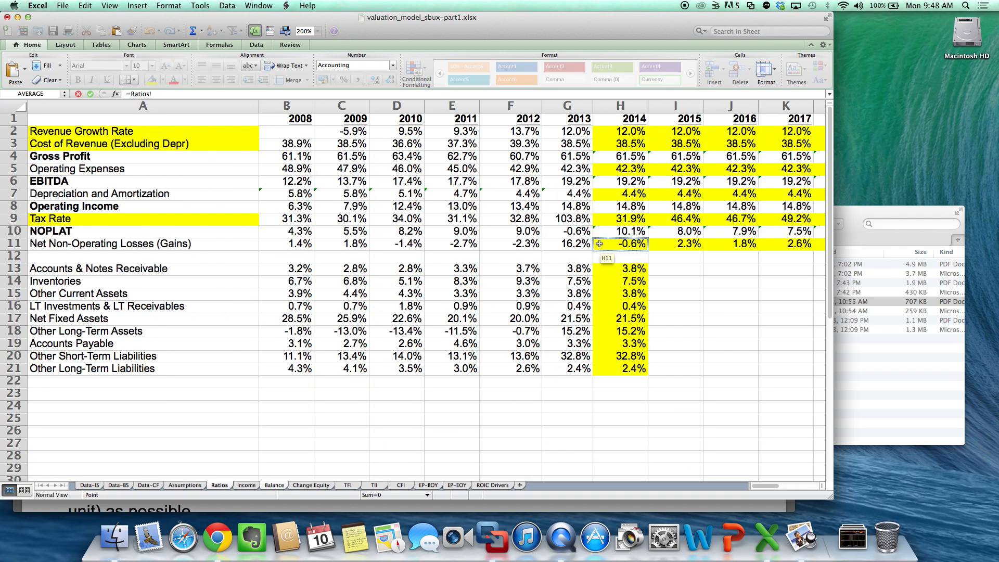
left_click(638, 356)
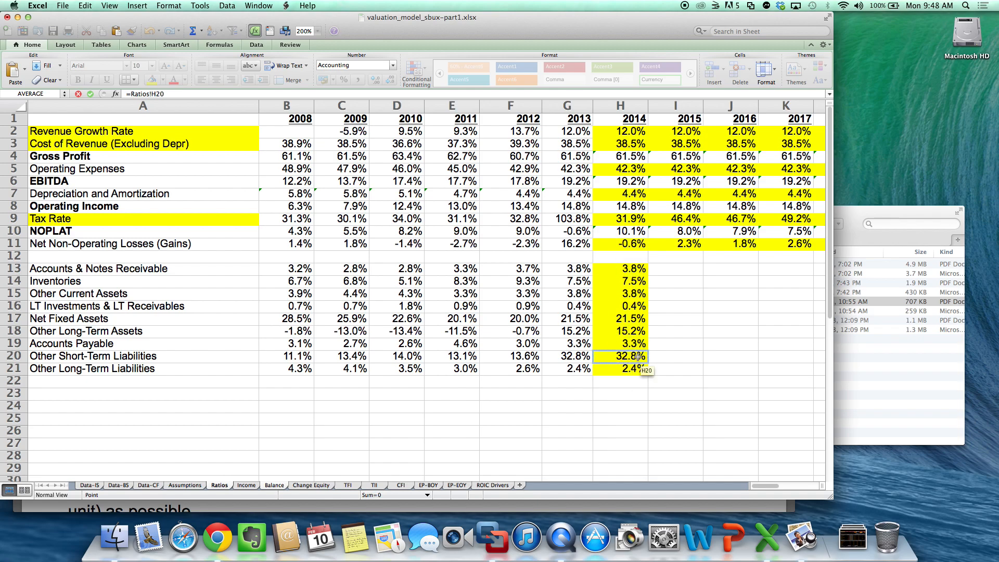
type("*")
left_click(246, 485)
left_click(639, 138)
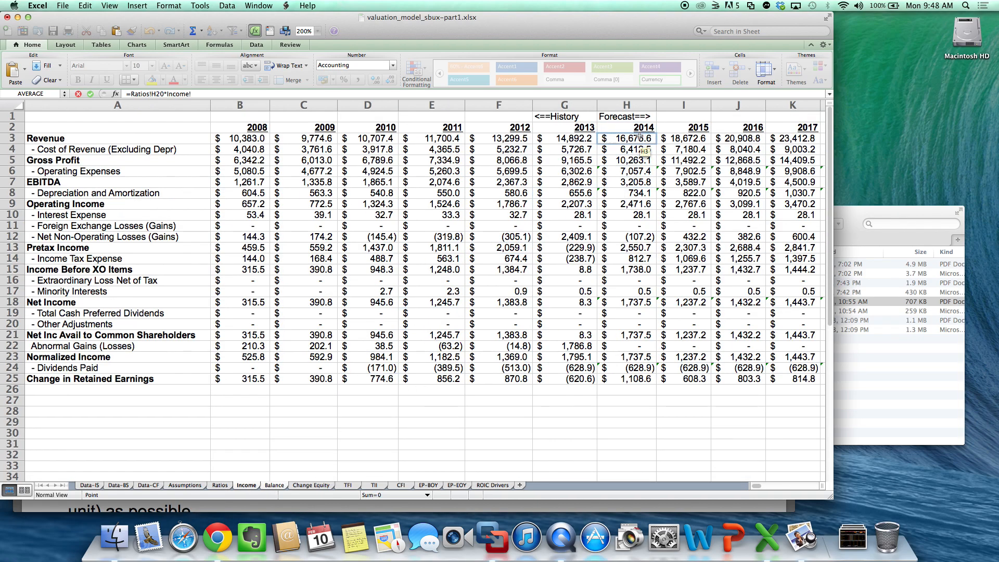
key("Escape")
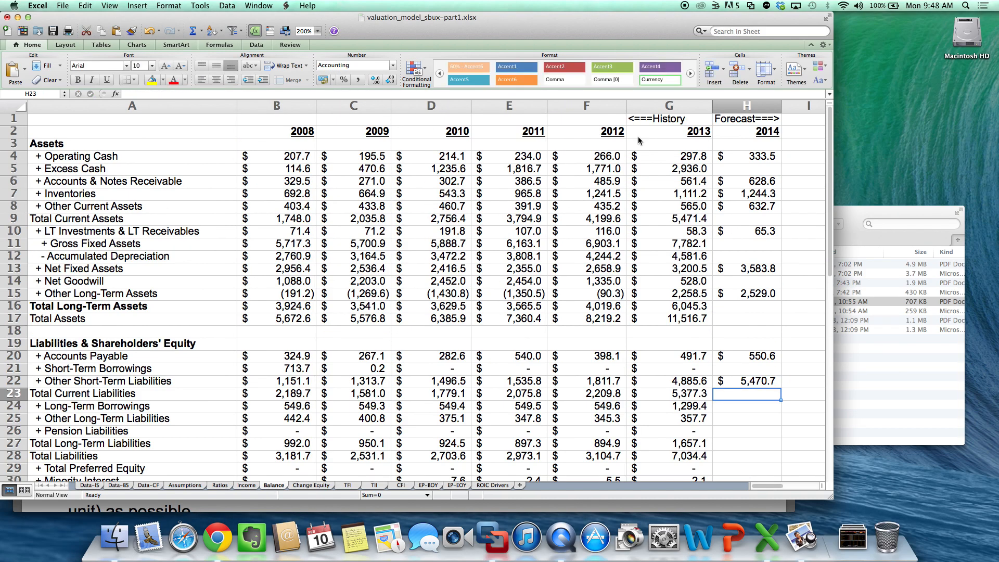
- Forecast 2014 Other Long-Term Liabilities in H25 of the Balance sheet with the formula =Ratios!H21*Income!H3
key("Down")
key("Down")
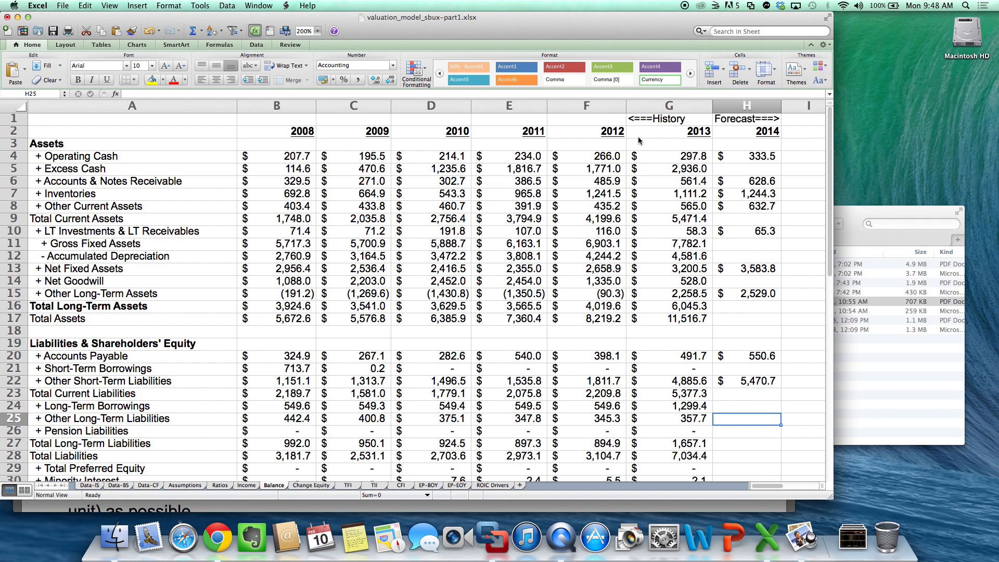
type("=")
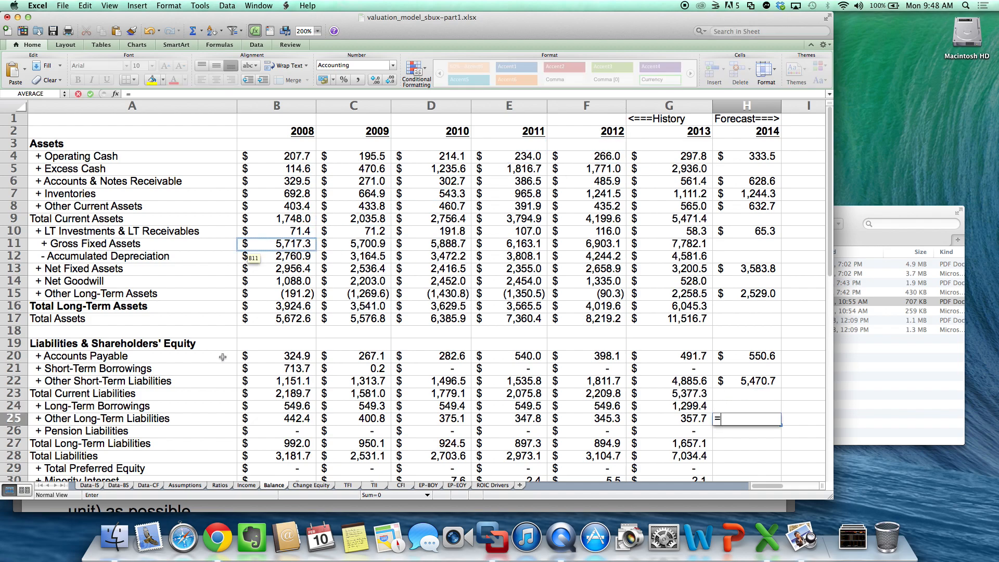
left_click(227, 485)
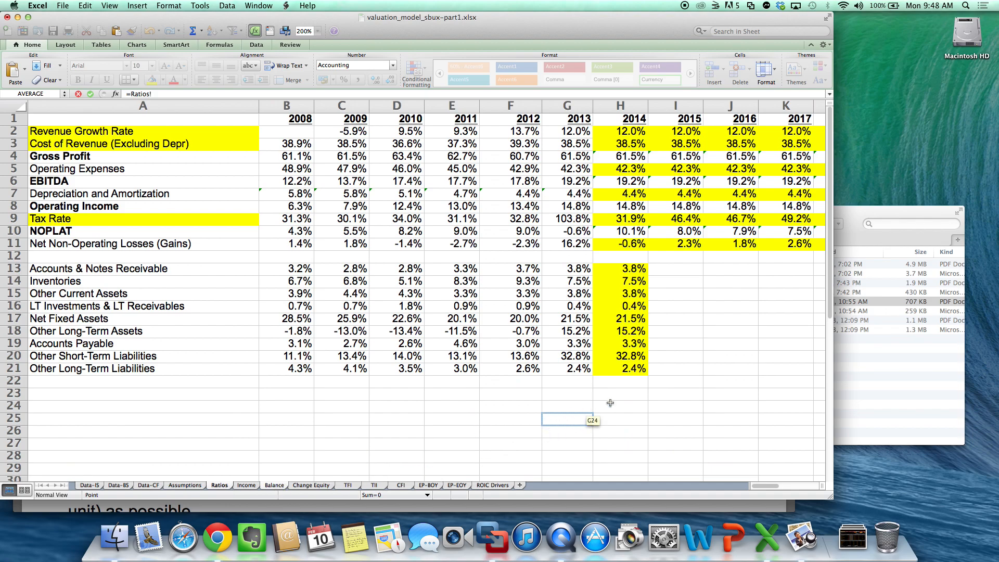
left_click(616, 373)
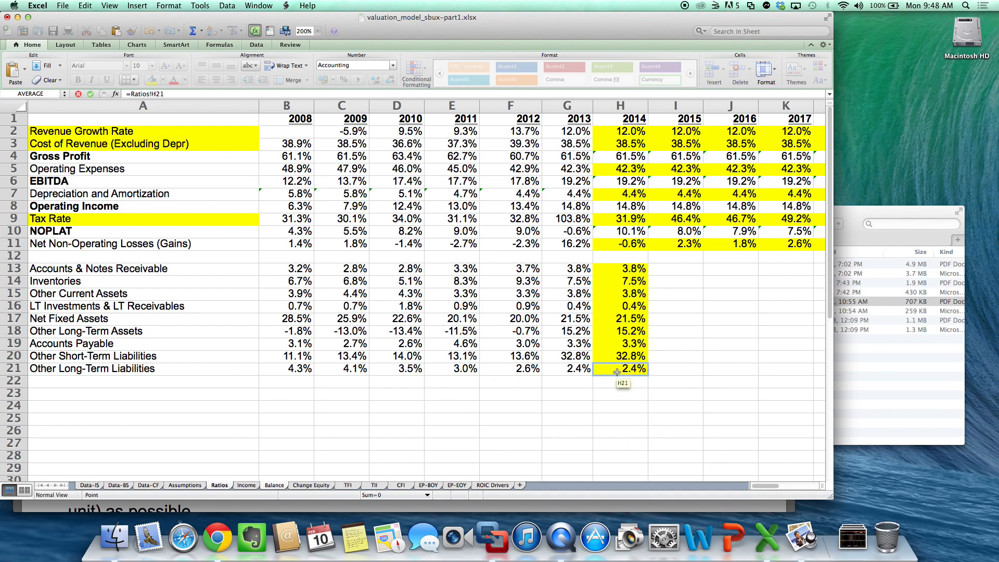
type("*")
left_click(246, 485)
left_click(651, 138)
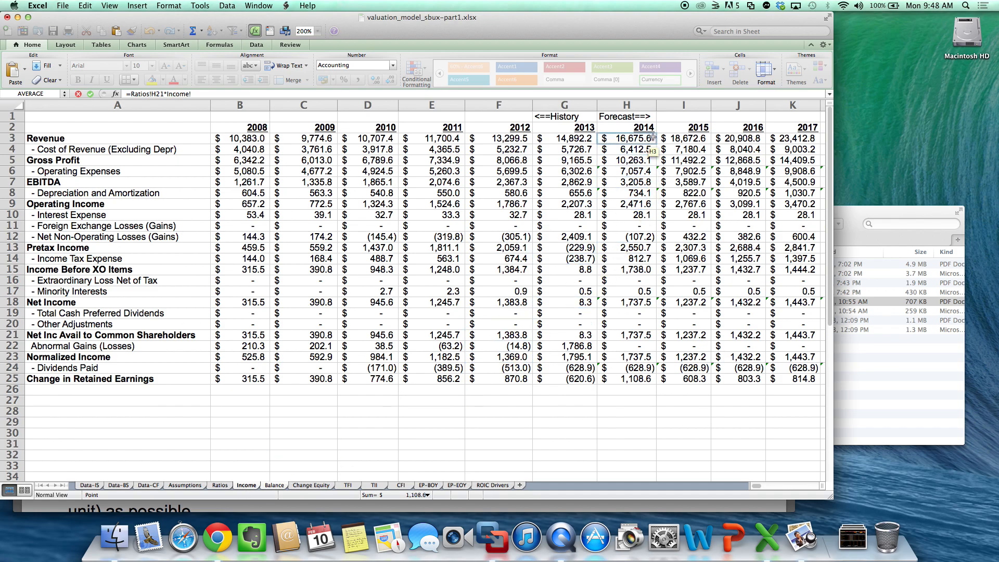
key("Return")
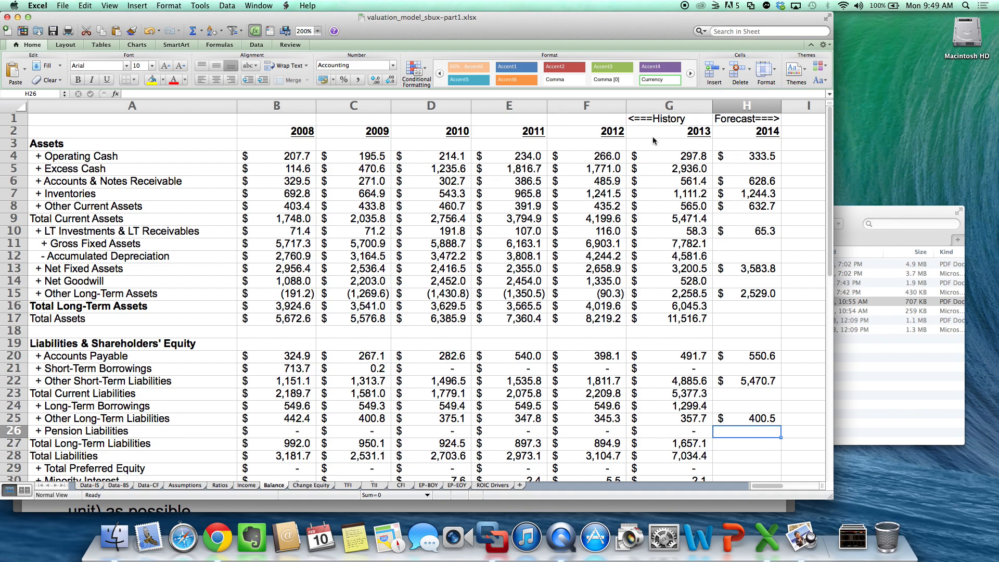
- Forecast 2014 Total Preferred Equity in H29 of the Balance sheet with the formula =G29
scroll(654, 141, "down", 5)
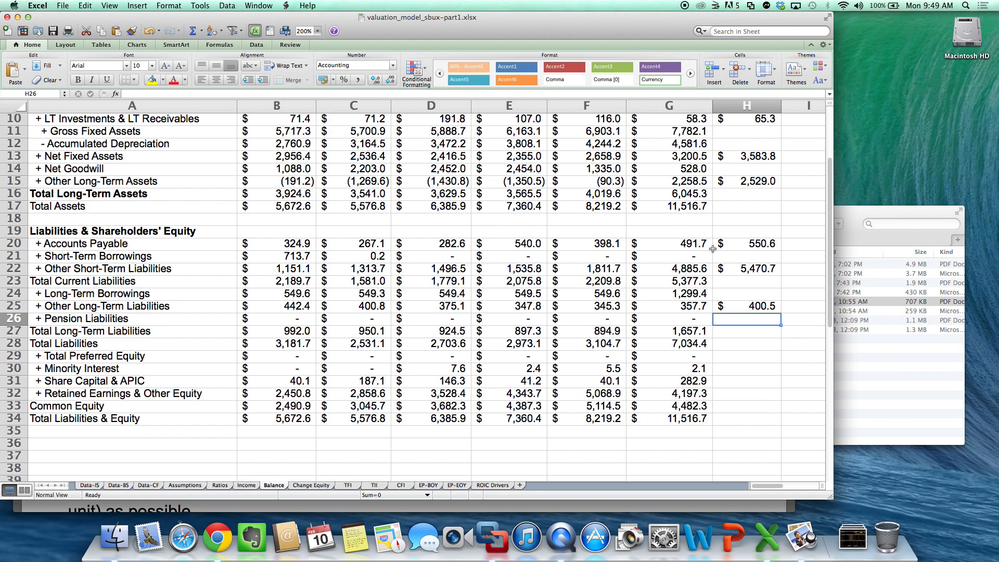
left_click(758, 361)
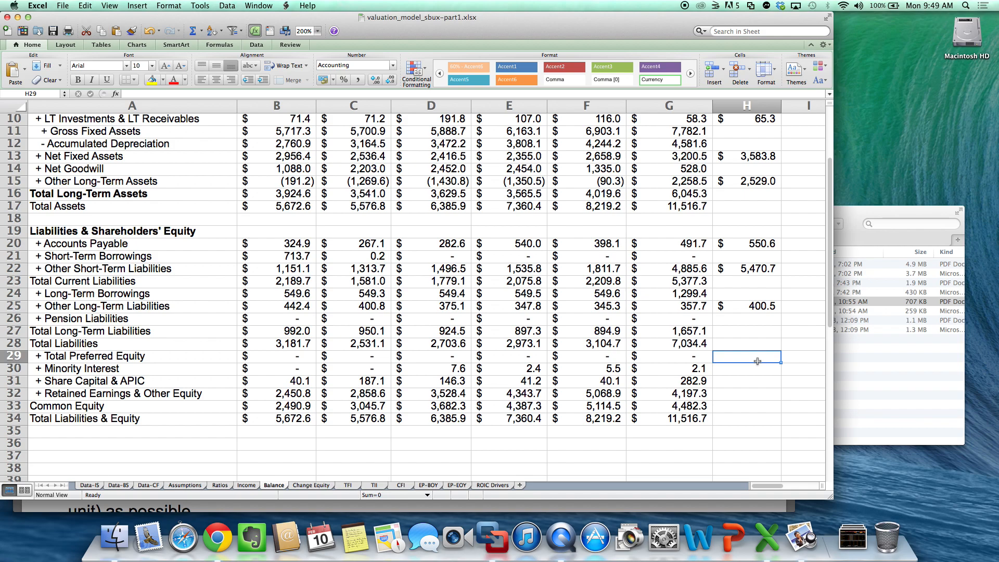
type("=")
key("Left")
key("Return")
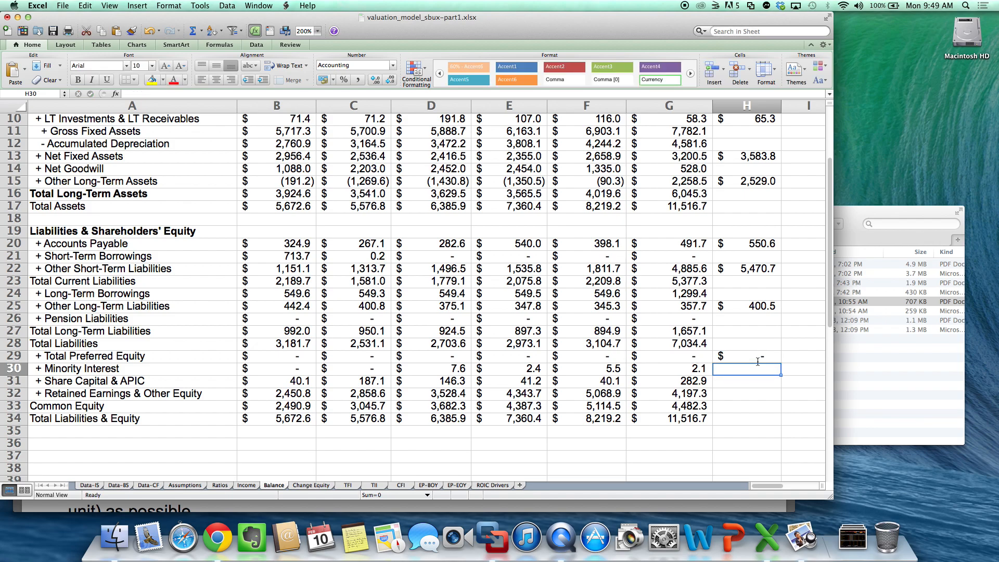
- Hold 2014 Minority Interest and Share Capital & APIC at 2013 levels with =G30 in H30 and =G31 in H31
type("=")
key("Left")
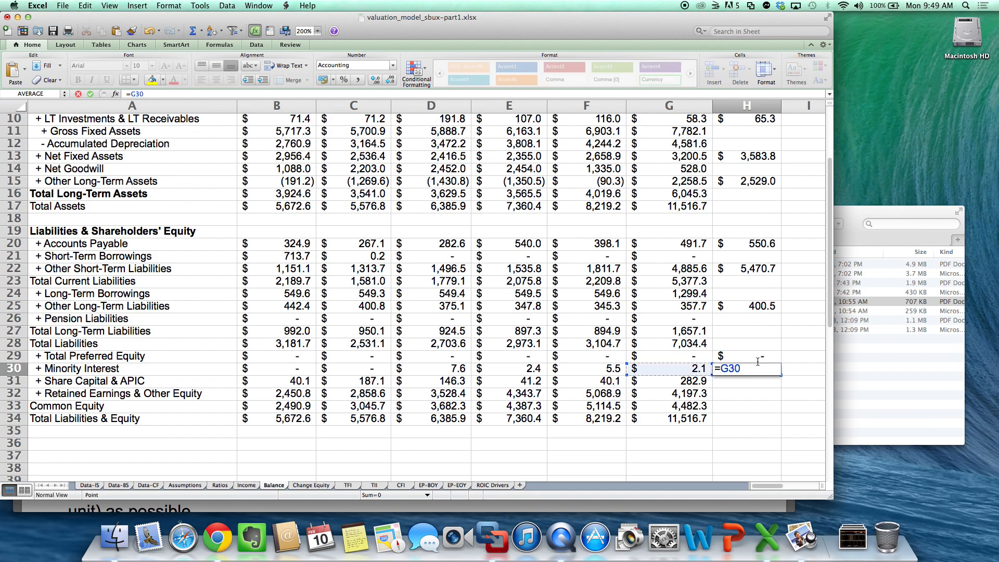
key("Return")
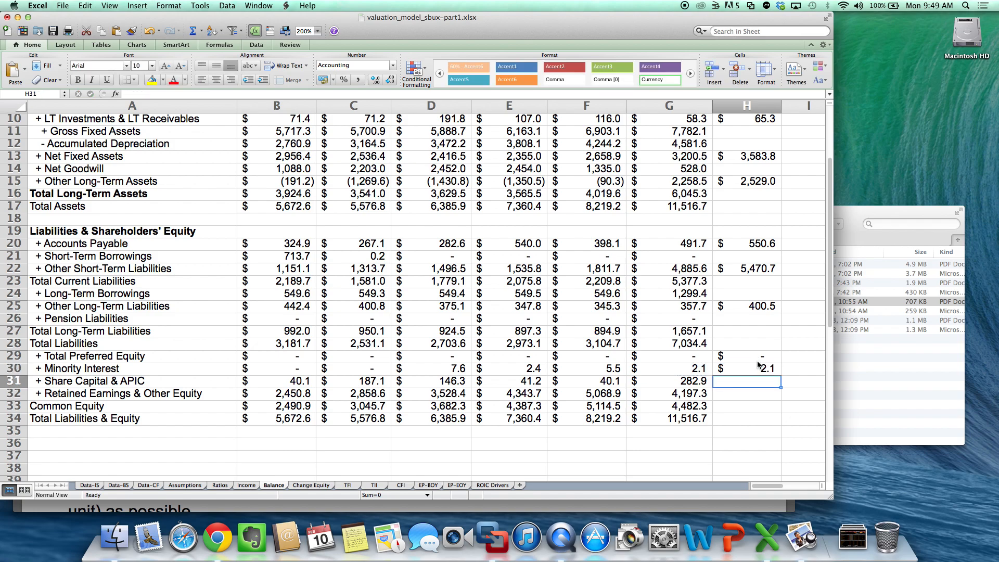
type("=")
key("Left")
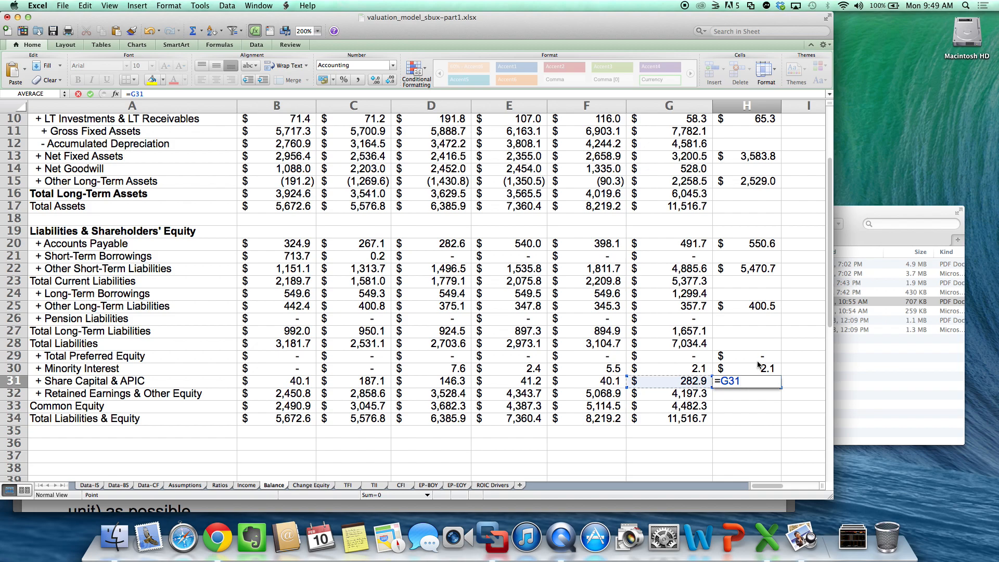
key("Return")
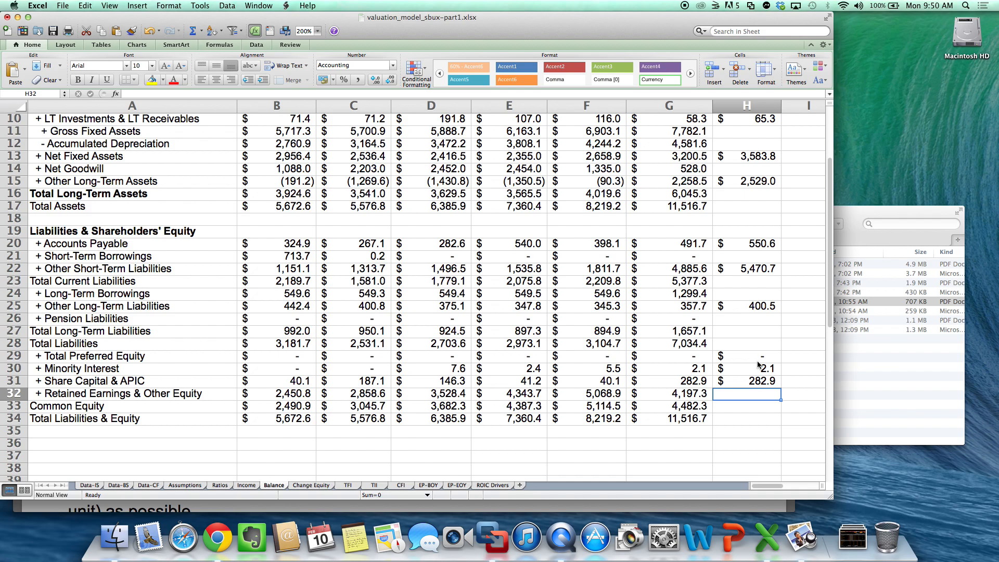
type("=")
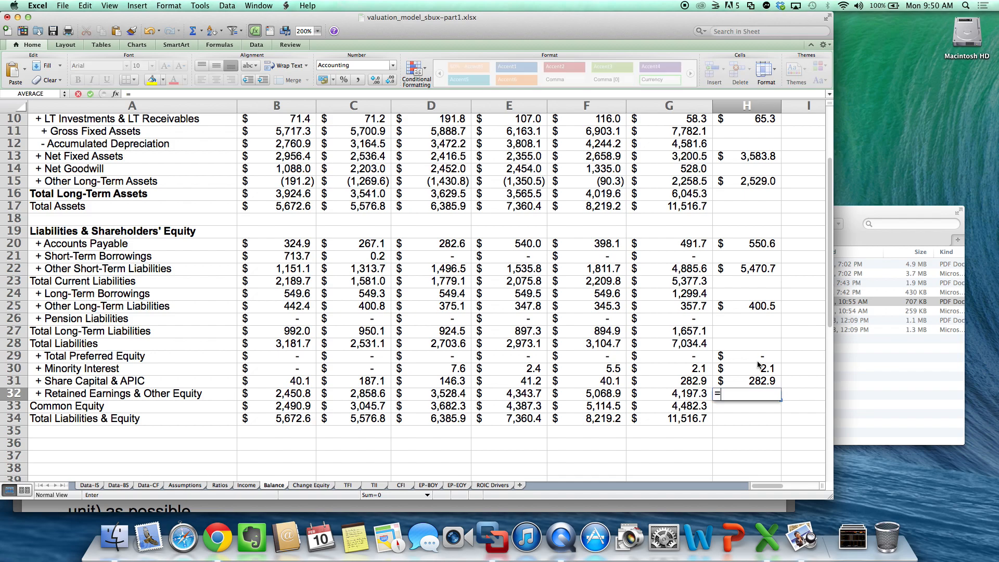
key("Left")
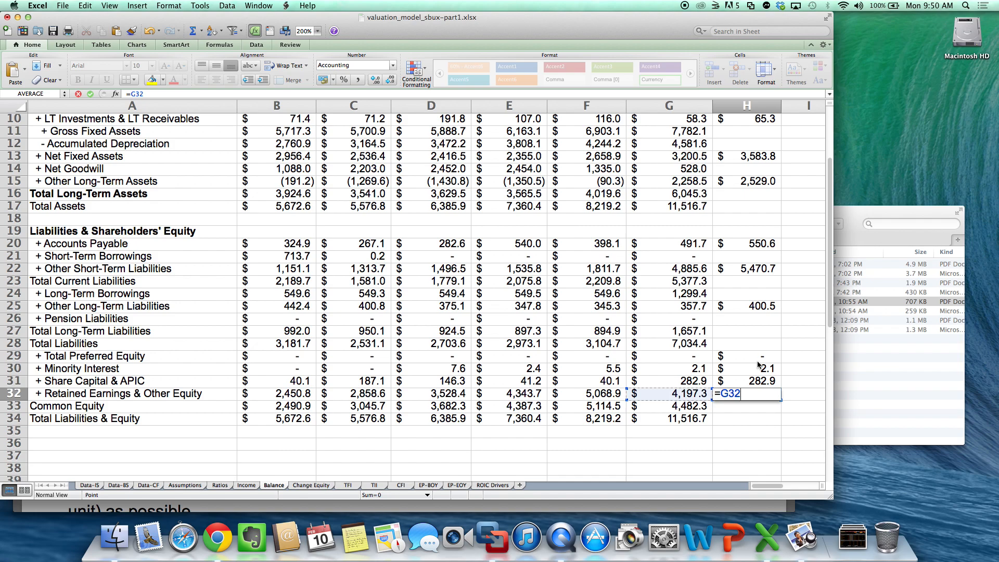
type("+")
left_click(248, 485)
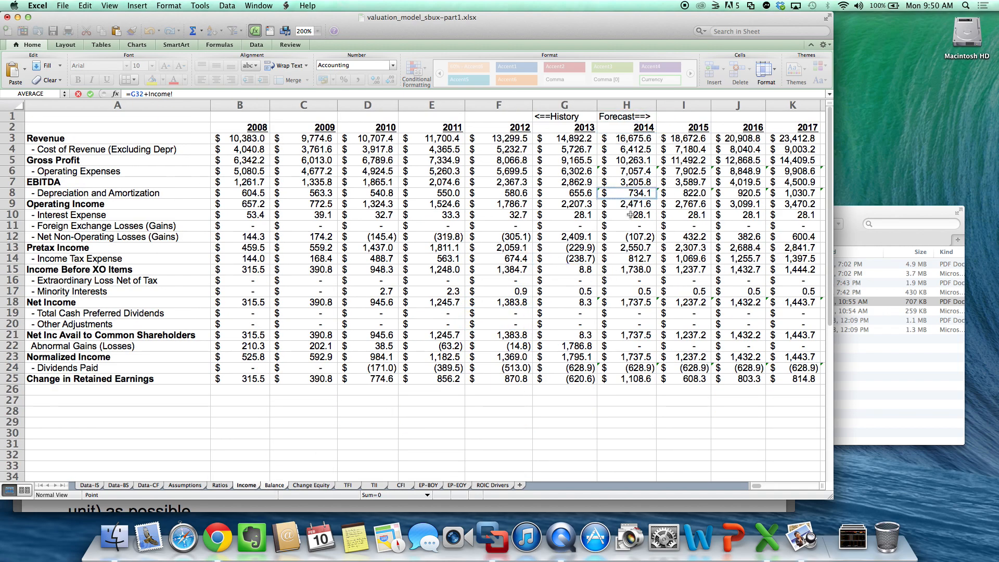
left_click(635, 379)
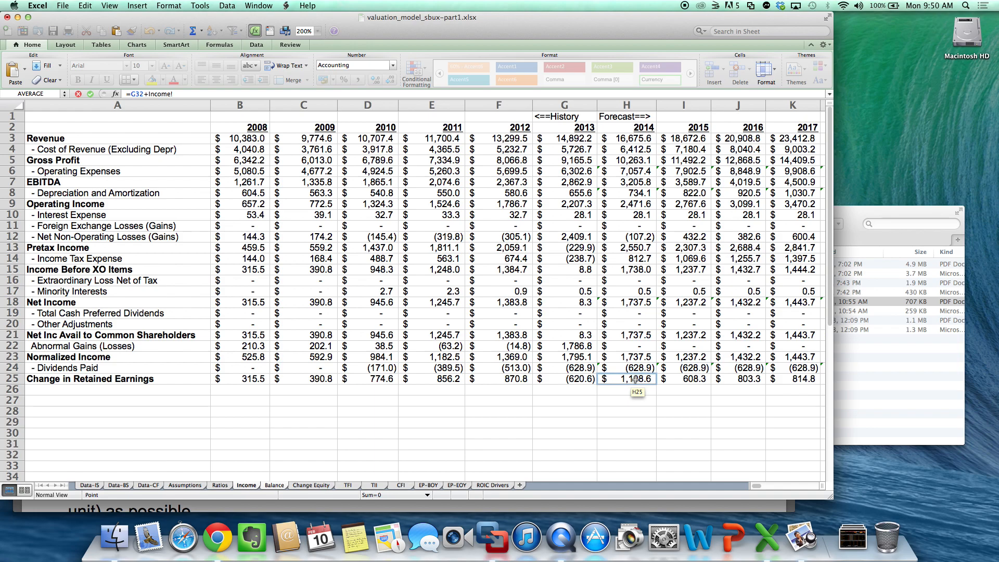
key("Return")
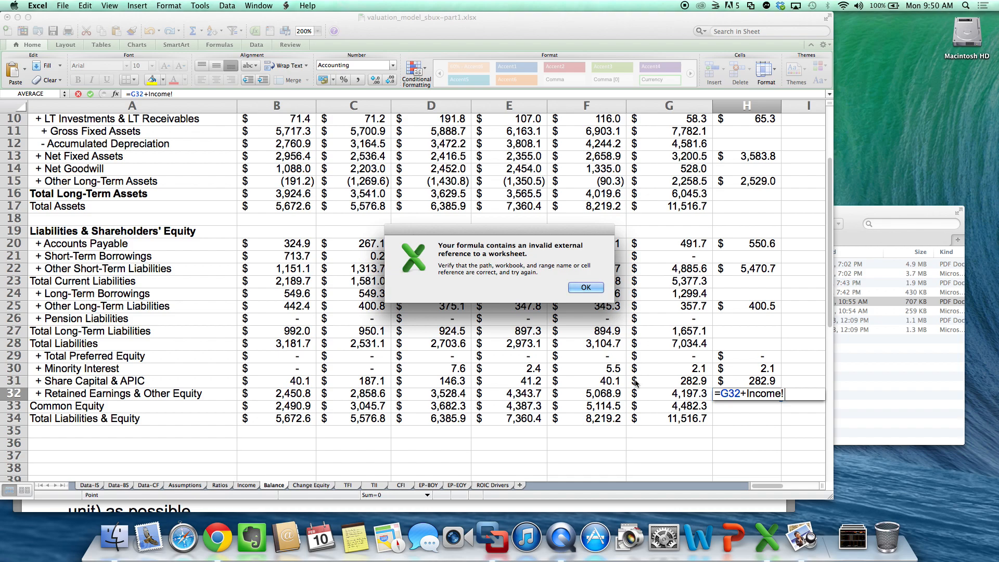
key("Return")
key("Escape")
- Forecast 2014 Retained Earnings & Other Equity in H32 of the Balance sheet with the formula =G32+Income!H25
type("=")
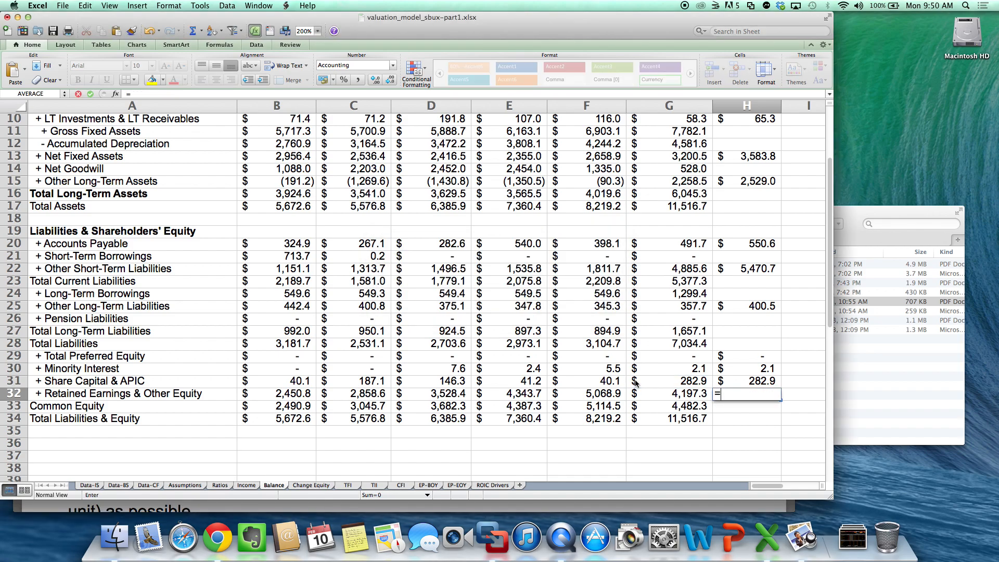
key("Left")
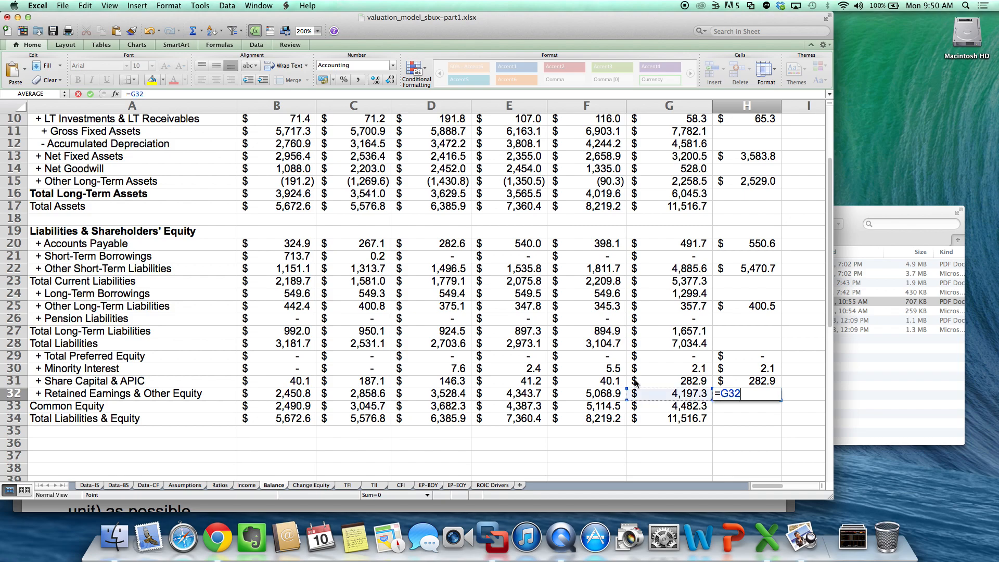
type("+")
left_click(246, 486)
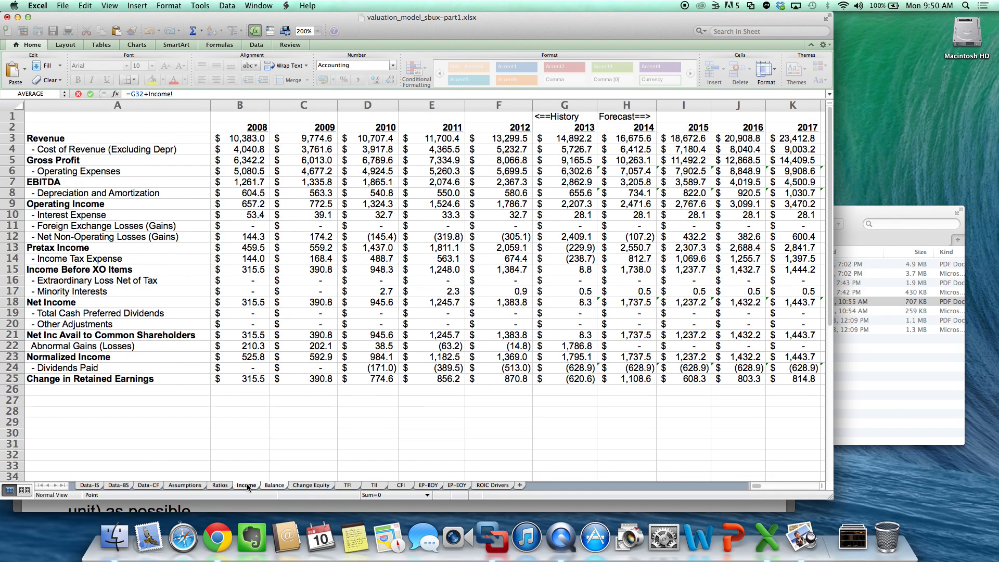
left_click(625, 383)
key("Return")
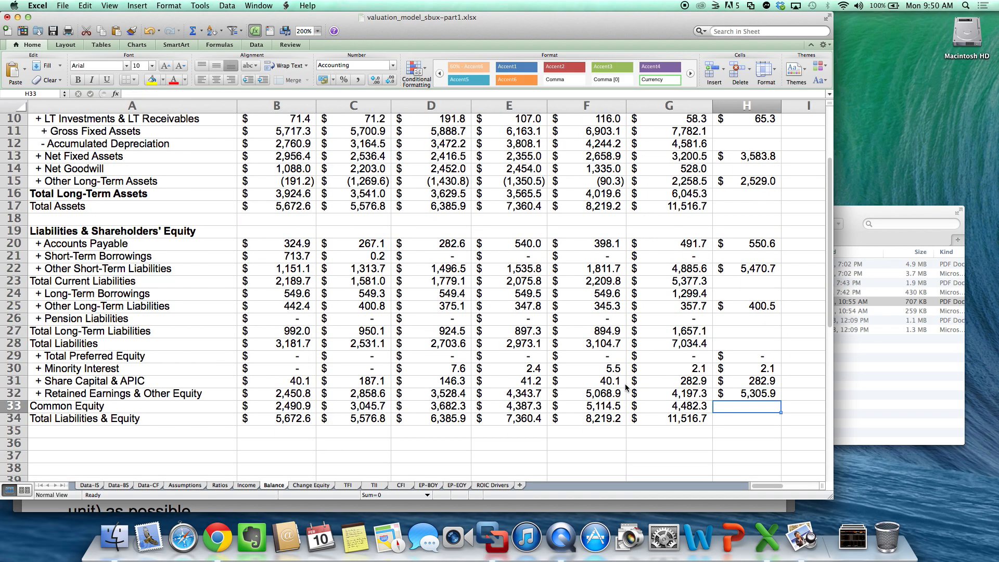
- Rename the Common Equity row label in A33 to Total Equity
double_click(74, 407)
left_click_drag(73, 406, 30, 406)
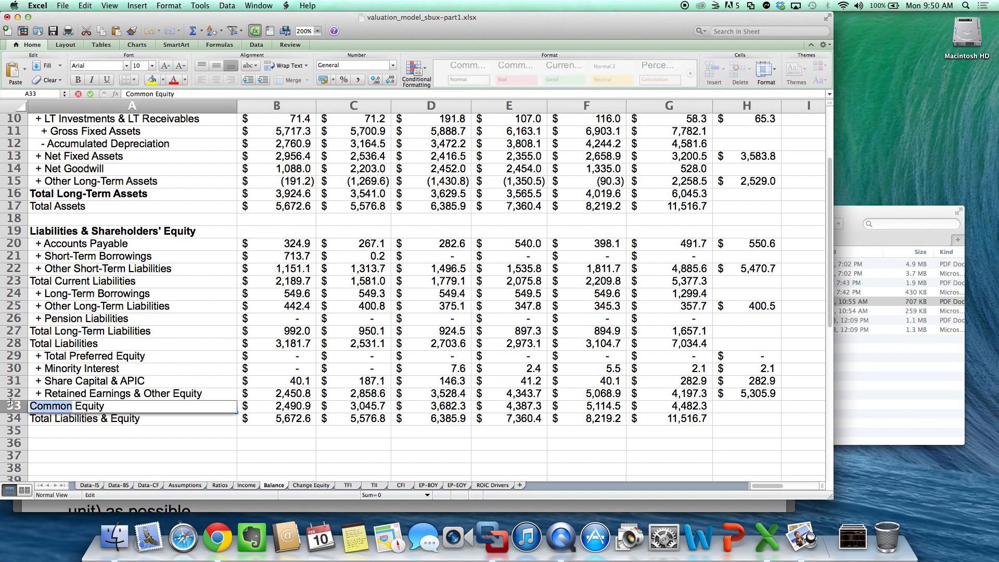
type("To")
type("tal")
key("Return")
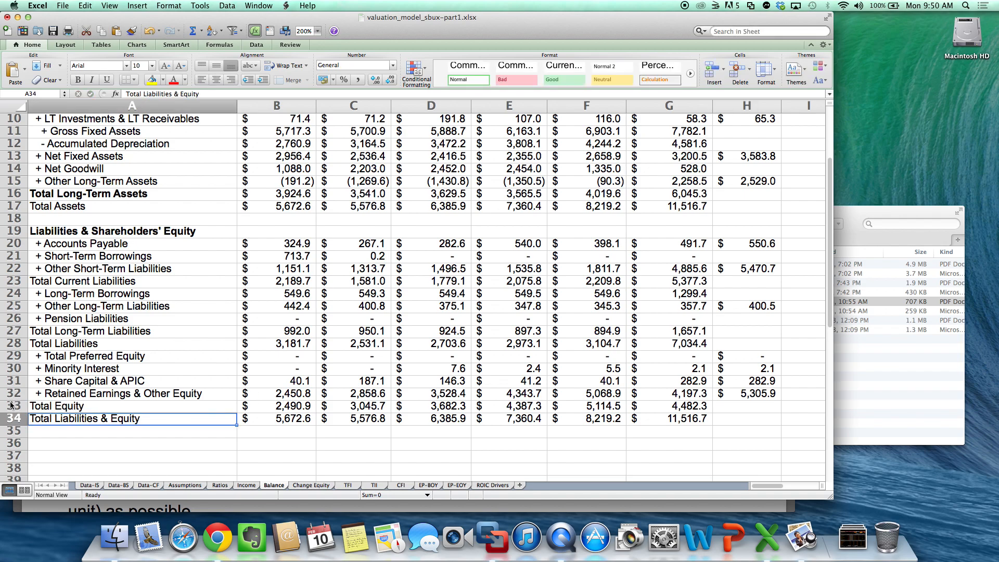
- Calculate 2014 Total Equity in H33 with the formula =SUM(H29:H32)
left_click(750, 405)
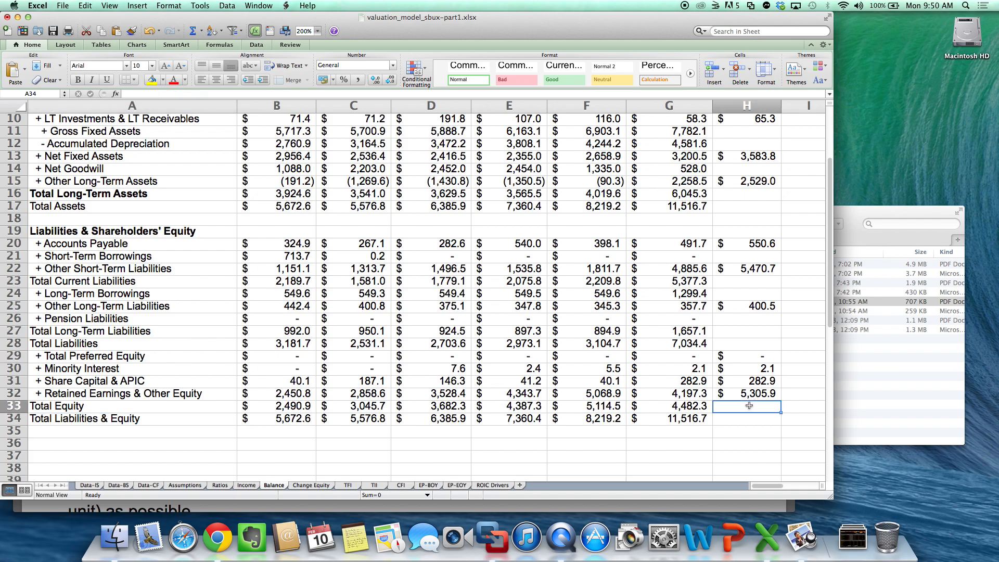
left_click(193, 33)
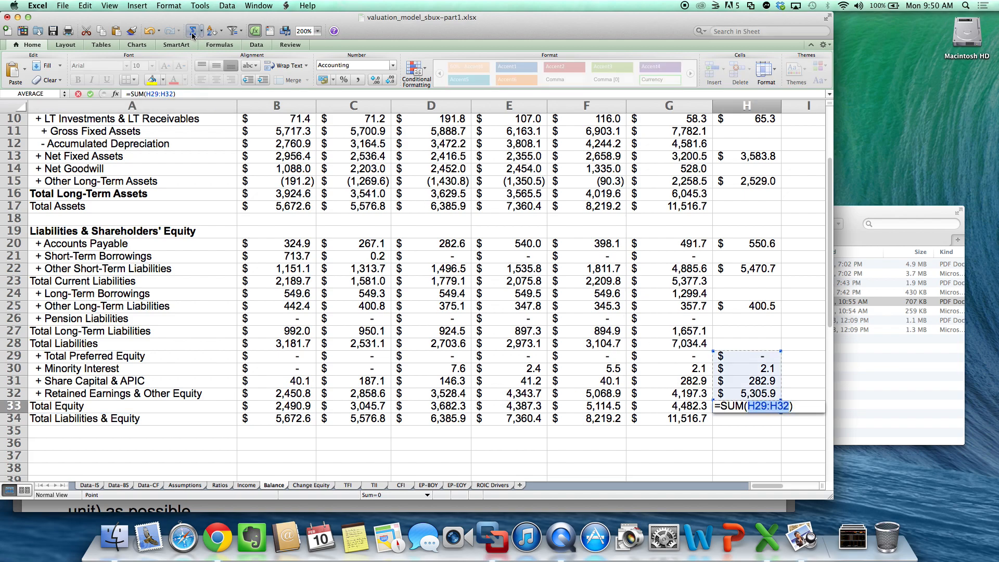
key("Return")
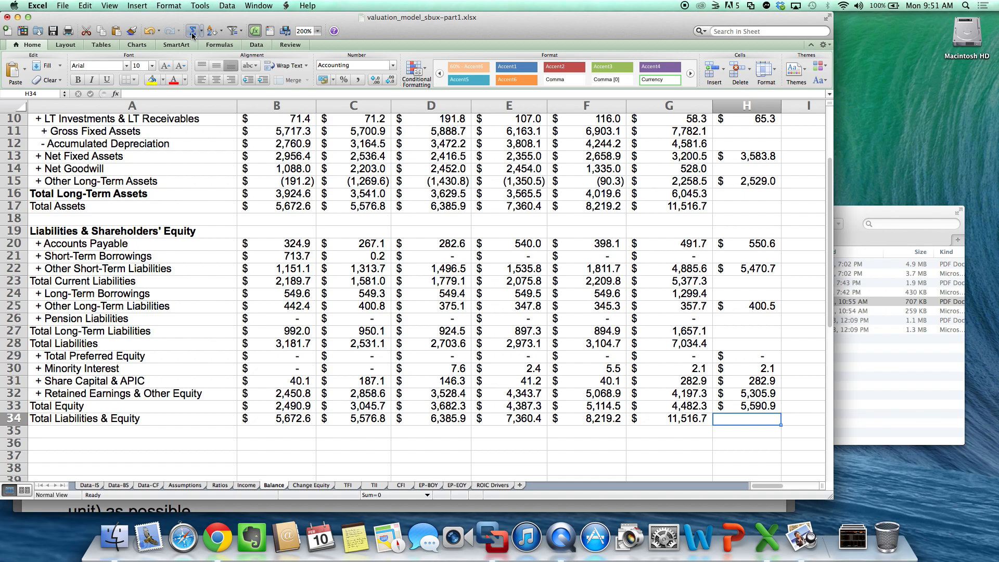
- Forecast 2014 Short-Term Borrowings in H21 of the Balance sheet with the formula =G21
key("Up")
key("Up")
key("Up")
key("Up")
key("Up")
key("Up")
key("Up")
key("Up")
key("Up")
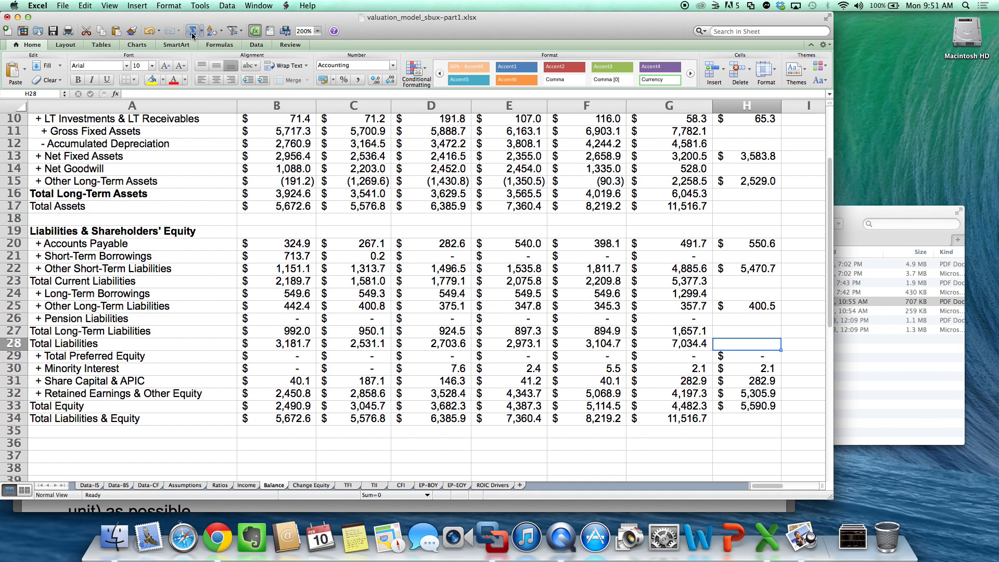
key("Up")
key("Up")
key("Up")
key("Up")
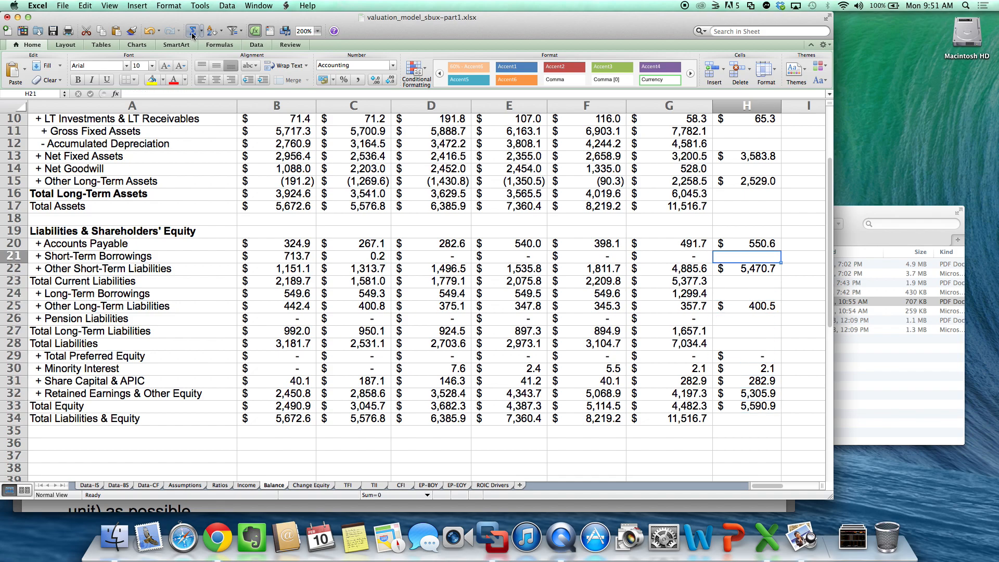
type("=")
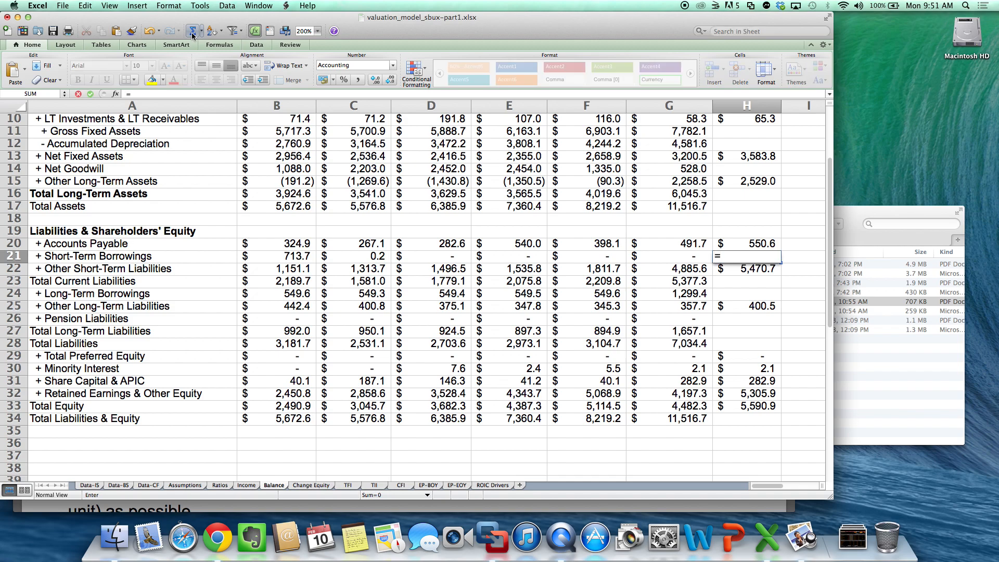
key("Left")
key("Return")
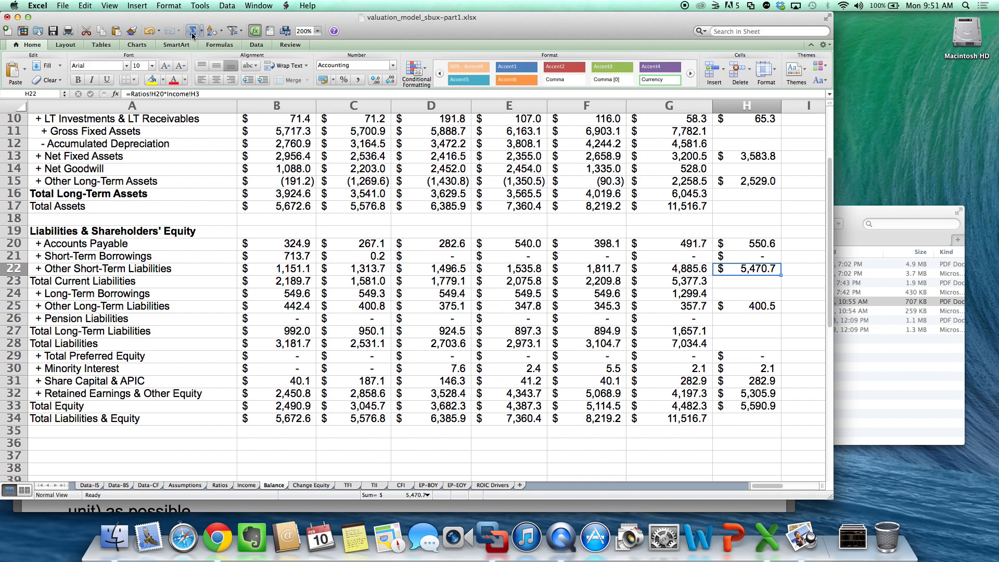
- Calculate 2014 Total Current Liabilities in H23 by summing H20 through H22
key("Down")
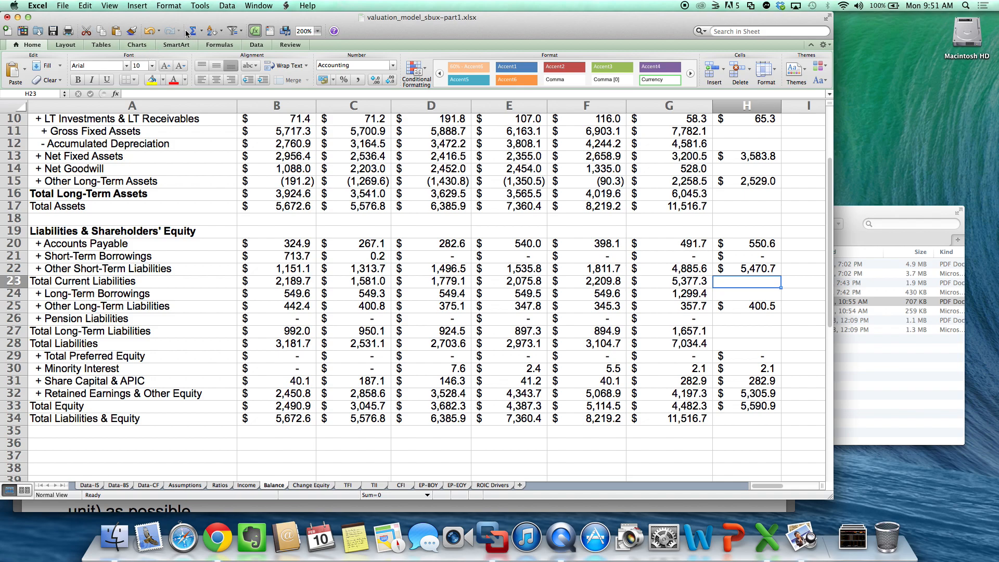
left_click(192, 32)
key("Return")
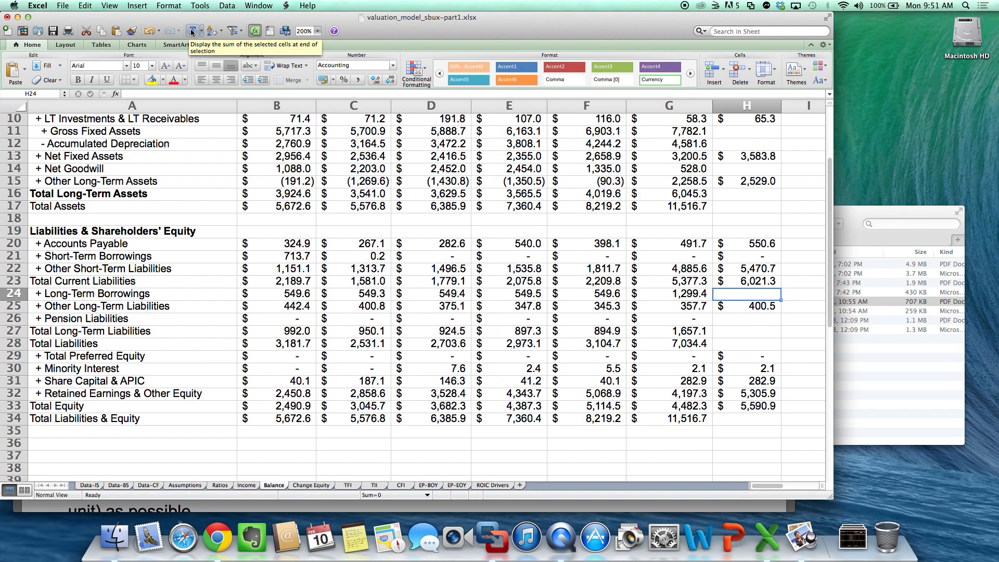
- Hold 2014 Long-Term Borrowings and Pension Liabilities at 2013 levels with =G24 in H24 and =G26 in H26
type("=")
key("Left")
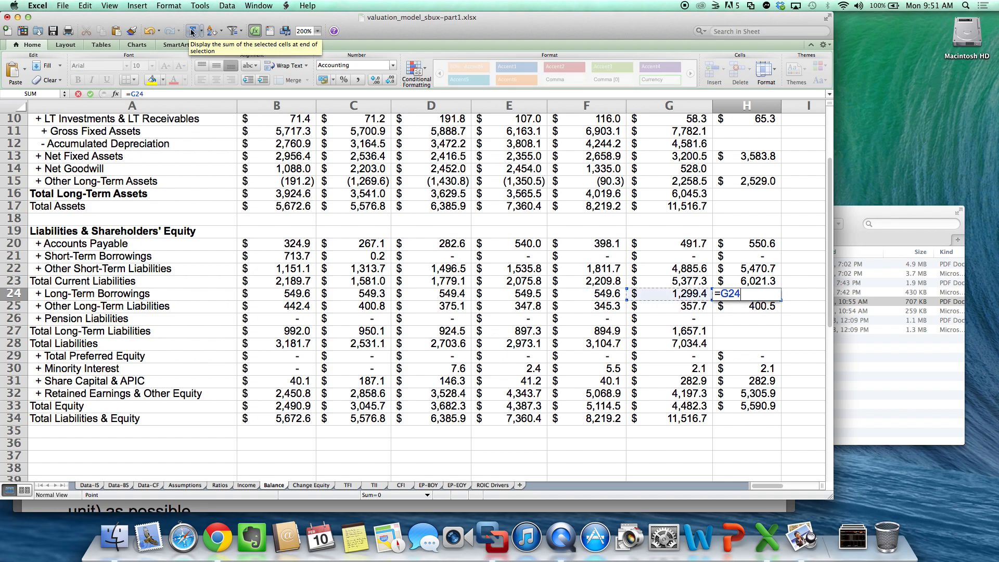
key("Return")
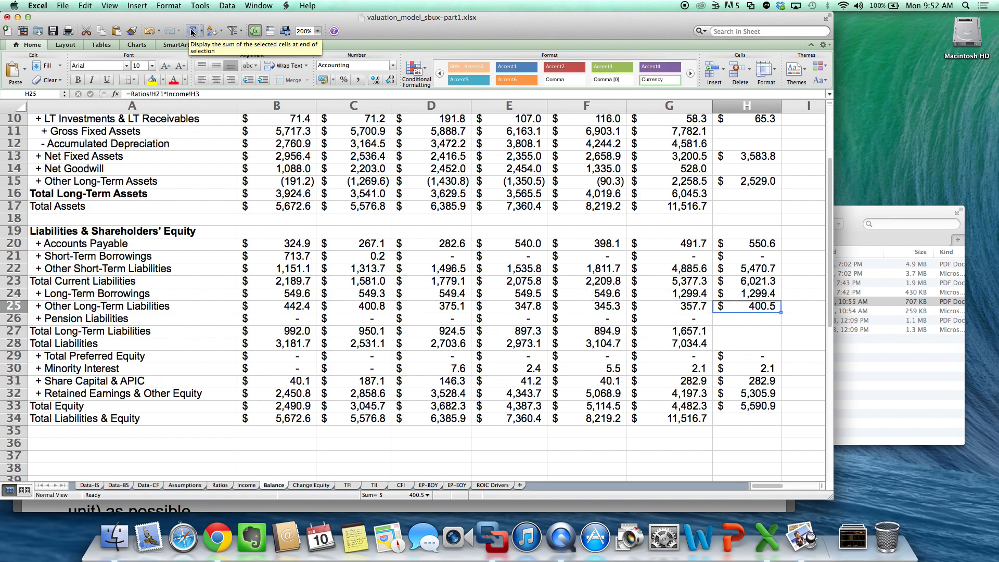
key("Down")
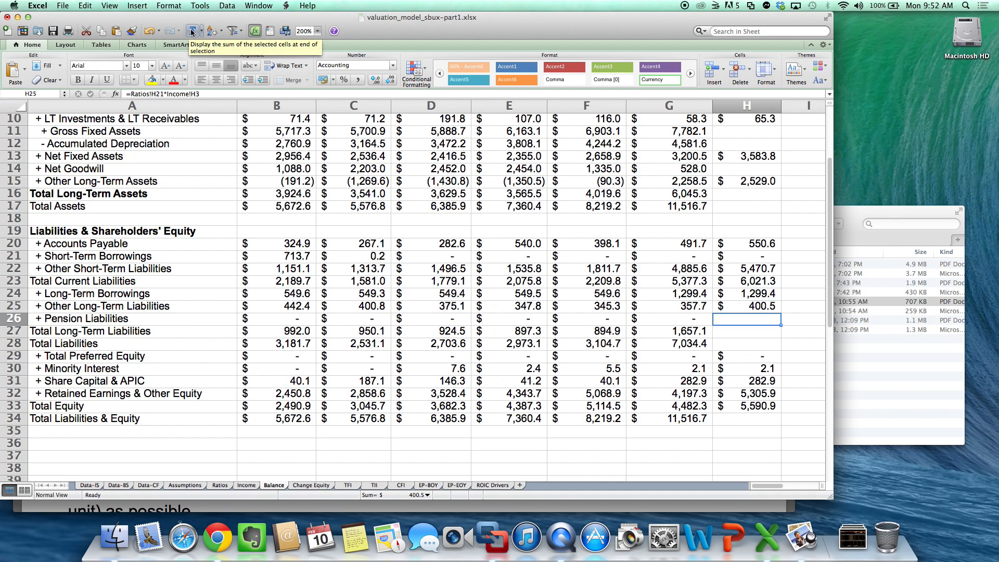
type("=")
key("Left")
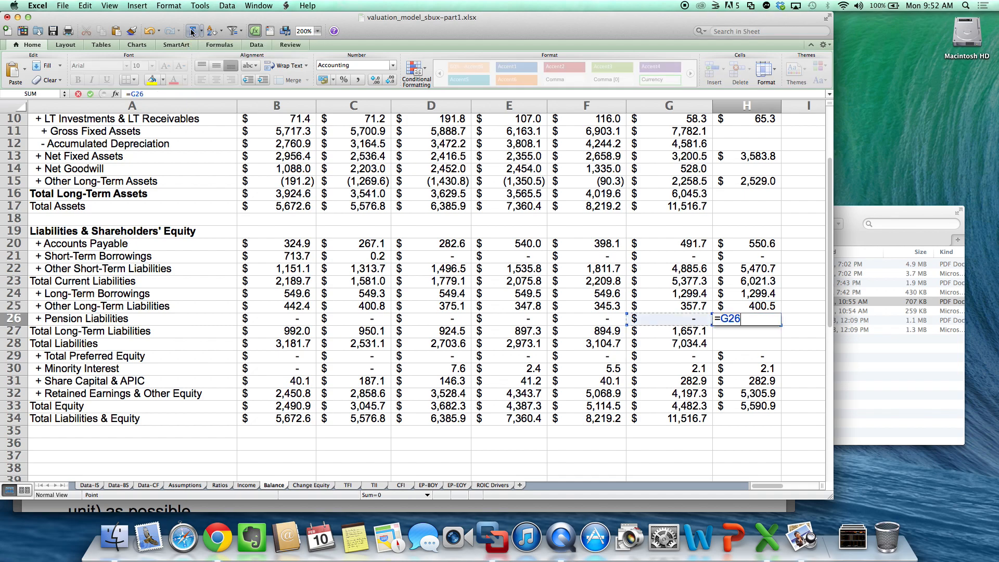
key("Return")
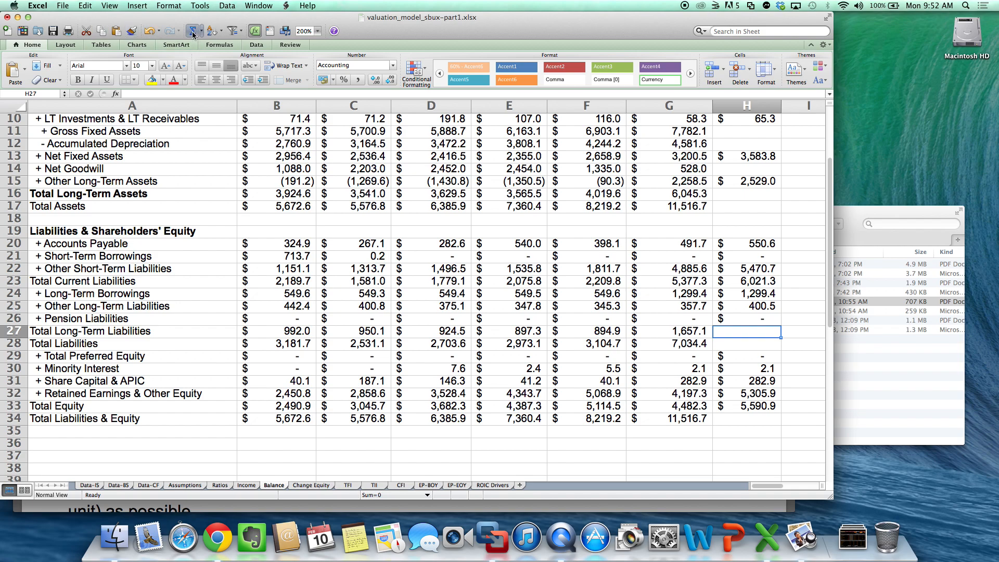
- Calculate 2014 Total Long-Term Liabilities in H27 of the Balance sheet with the formula =SUM(H24:H26)
left_click(192, 32)
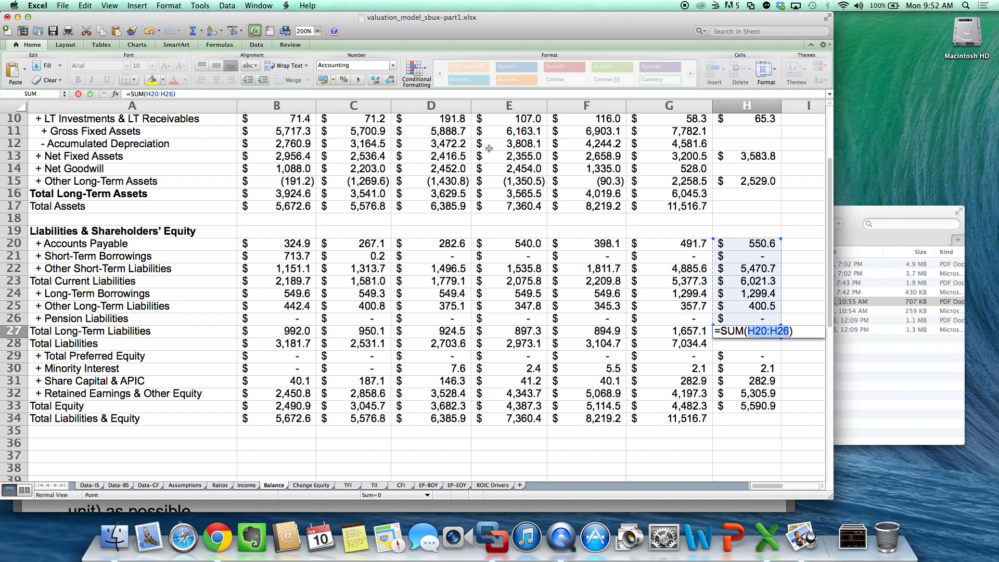
left_click(755, 297)
left_click_drag(756, 299, 755, 319)
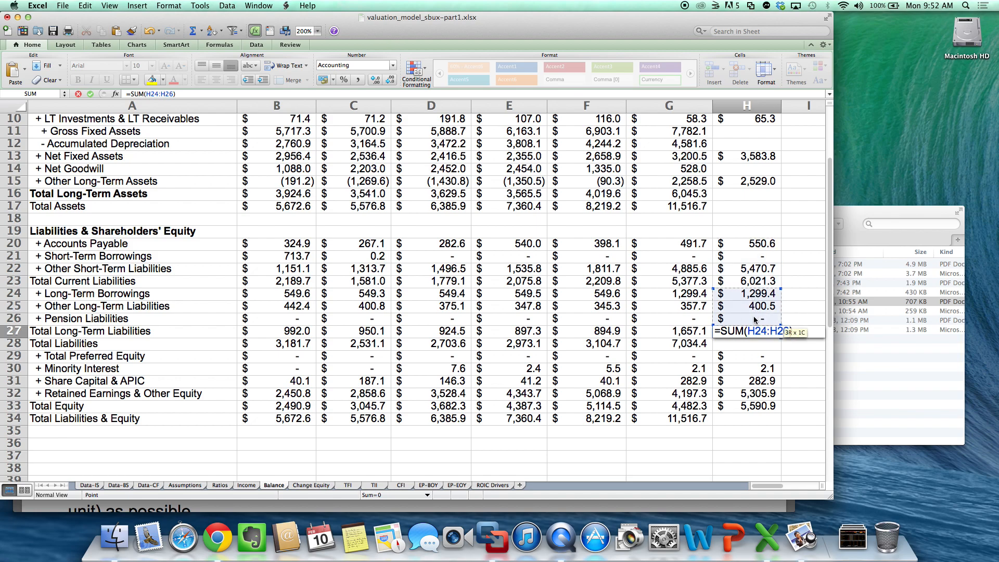
key("Return")
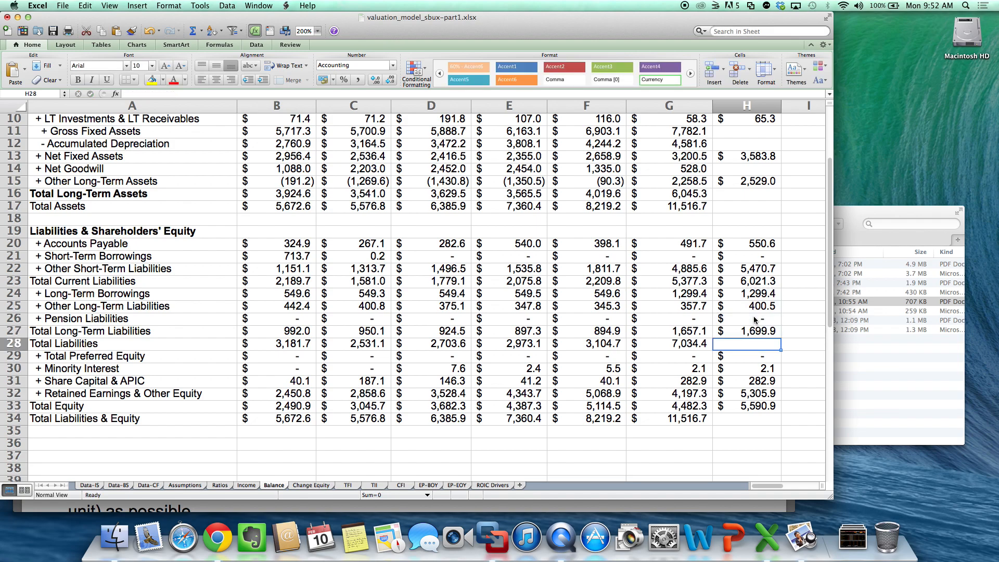
- Calculate 2014 Total Liabilities in H28 with the formula =H27+H23
type("=")
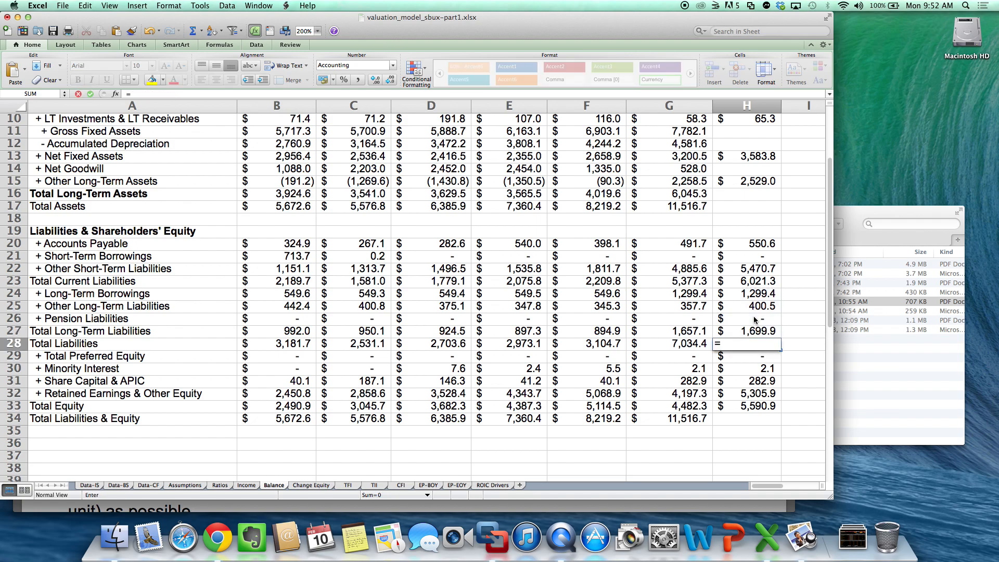
key("Up")
type("+")
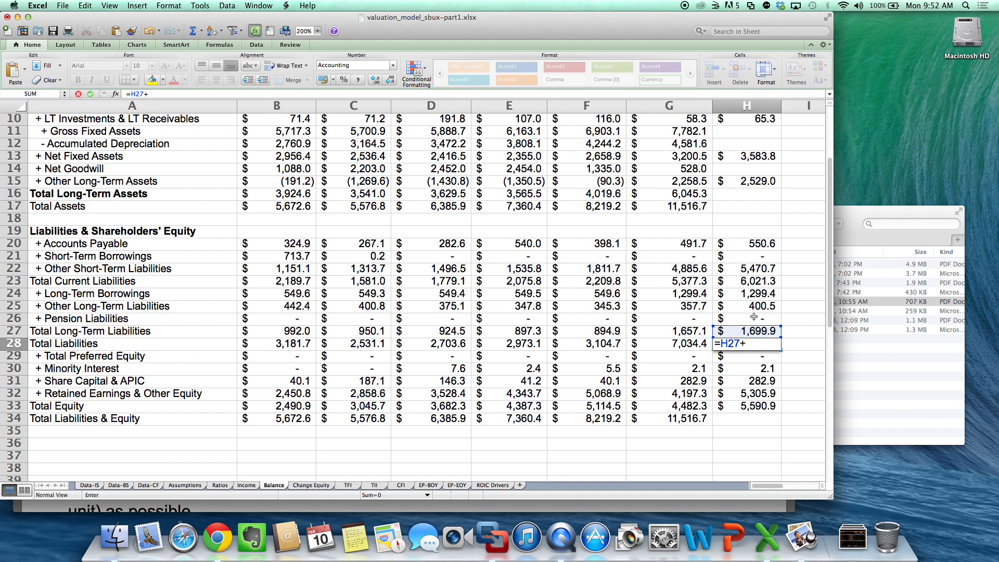
key("Up")
key("Up")
key("Up")
key("Up")
key("Up")
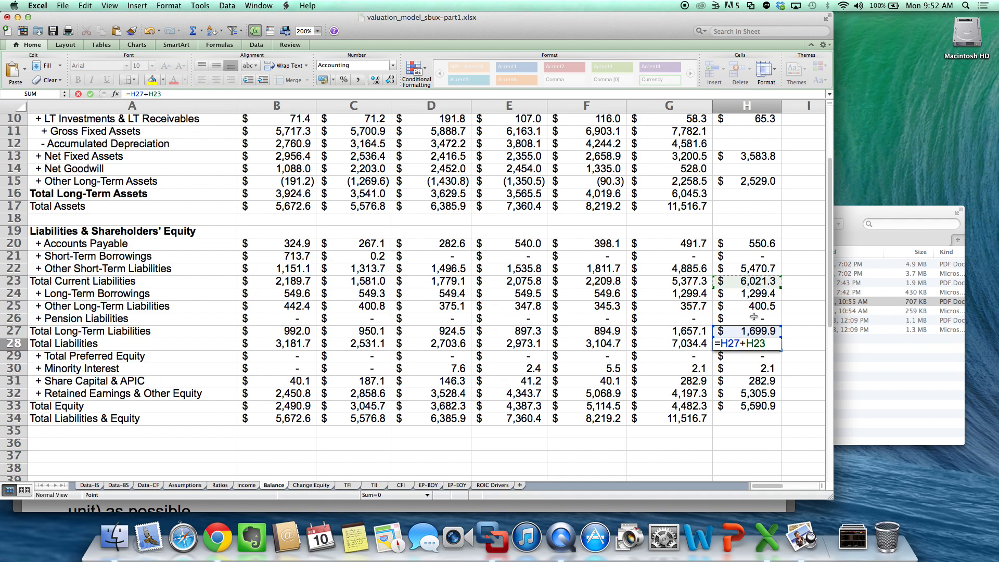
key("Return")
- Calculate 2014 Total Liabilities & Equity in H34 by adding Total Liabilities and Total Equity with =H28+H33
key("Down")
key("Down")
key("Down")
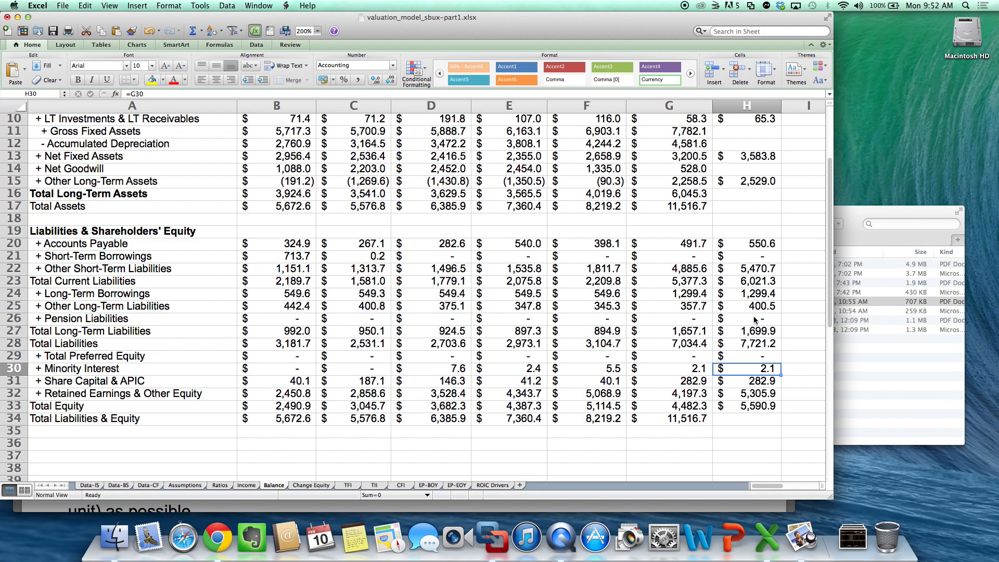
key("Down")
key("Down")
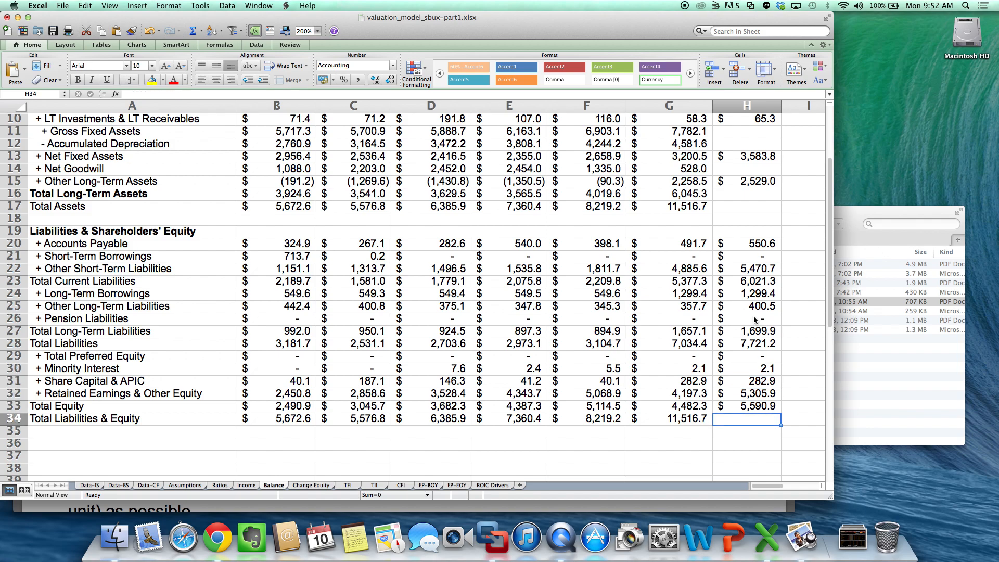
type("=")
key("Up")
key("Up")
key("Up")
key("Up")
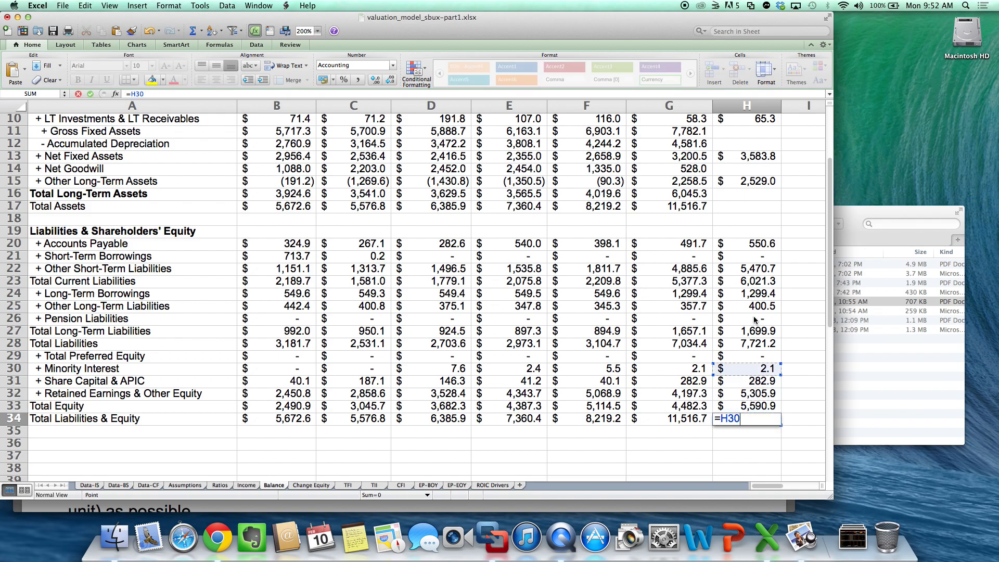
key("Up")
key("Up")
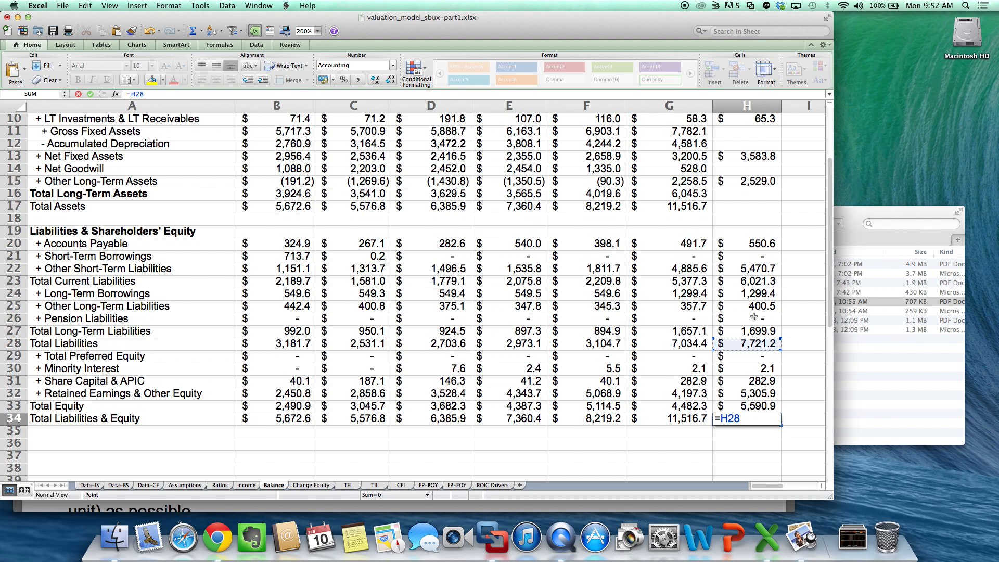
type("+")
key("Up")
key("Return")
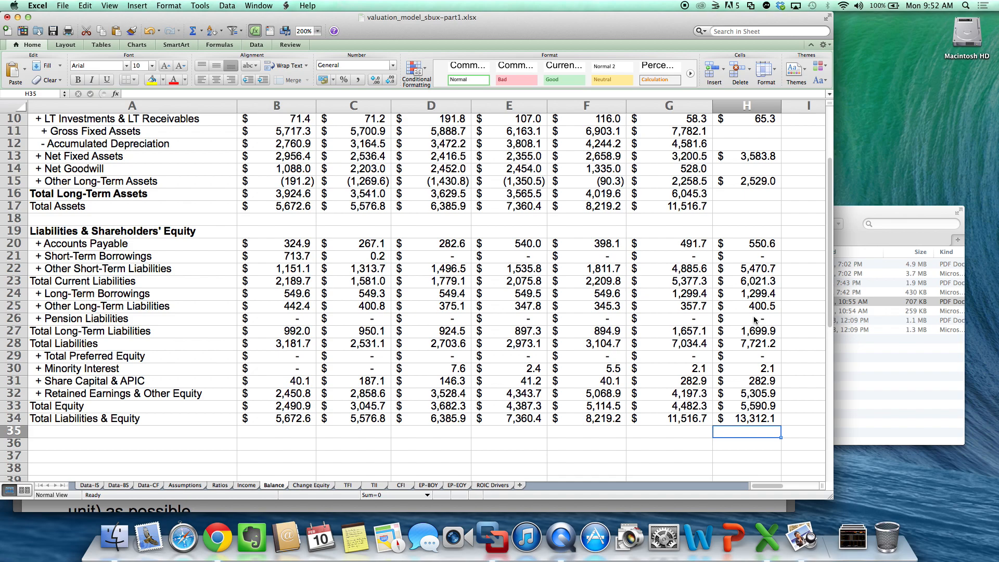
- Review the 2013 and 2014 liabilities and equity entries between Other Short-Term Liabilities and Total Liabilities & Equity
key("Up")
key("Up")
key("Up")
key("Up")
key("Up")
key("Up")
key("Up")
key("Up")
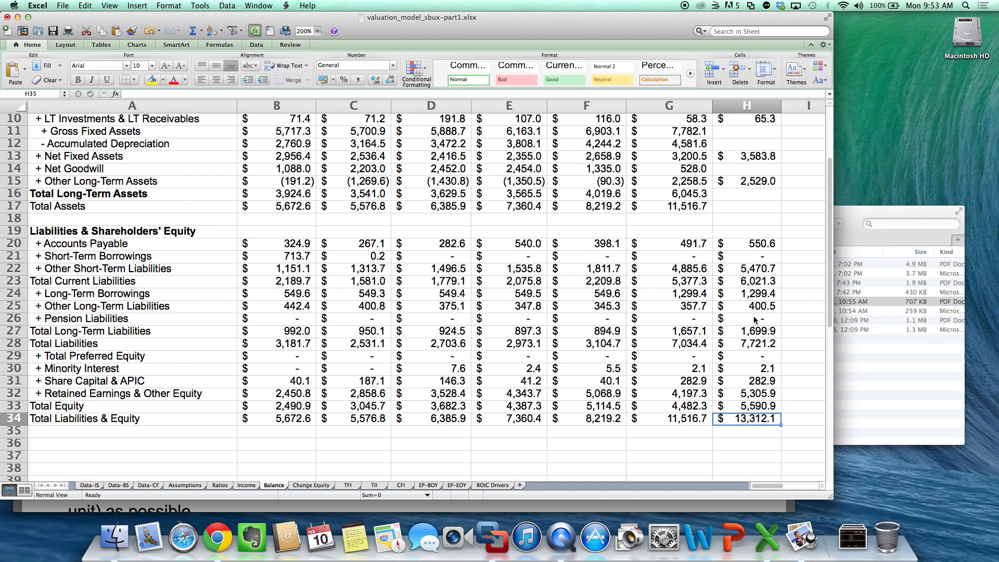
key("Up")
key("Up")
key("Up")
key("Up")
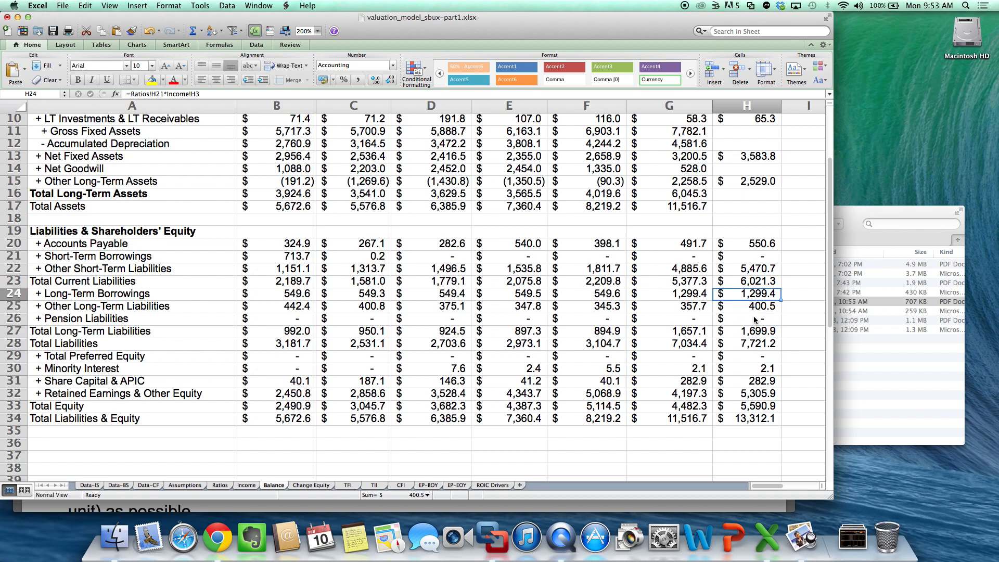
key("Left")
key("Up")
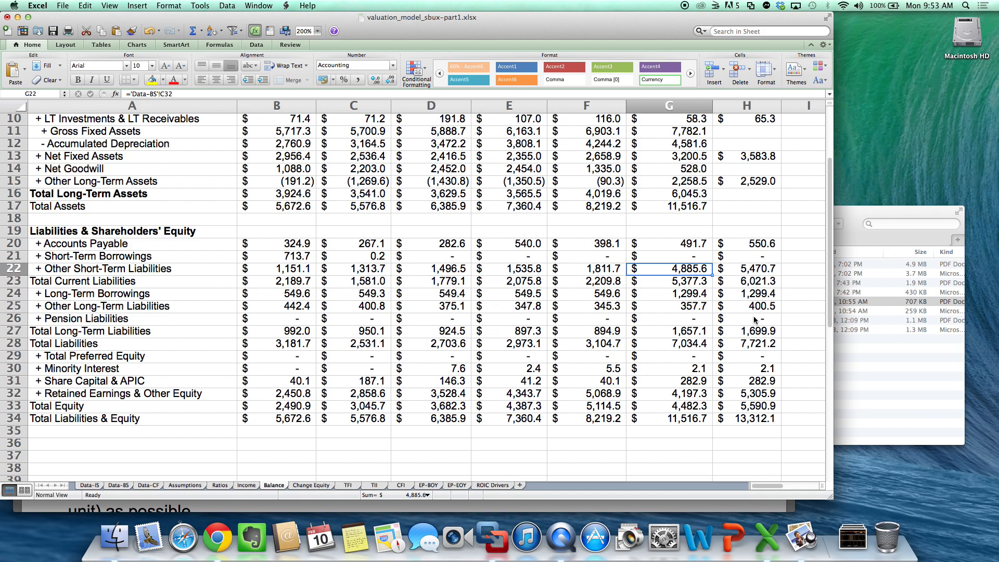
key("Down")
key("Down")
key("Down")
key("Down")
key("Down")
key("Down")
key("Down")
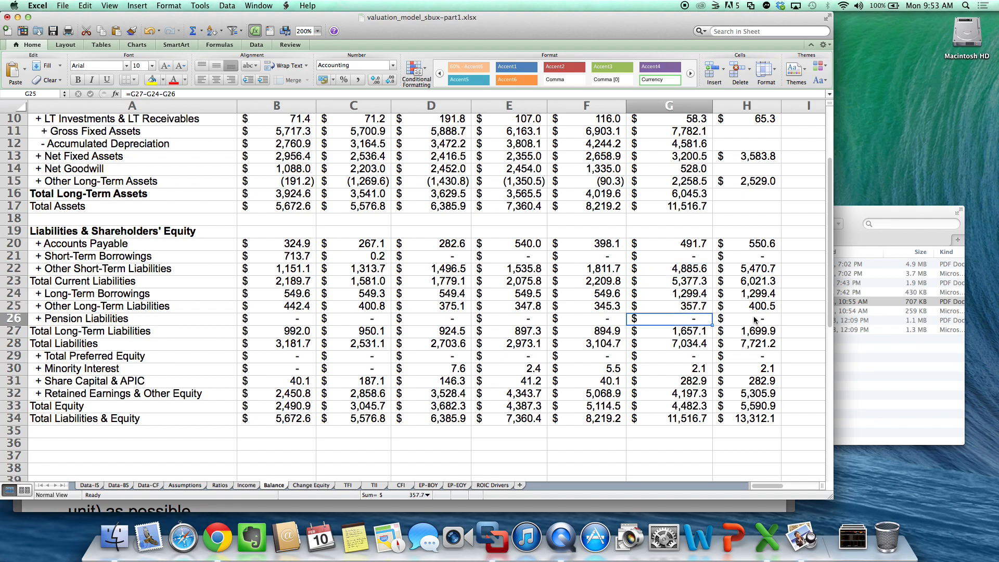
key("Down")
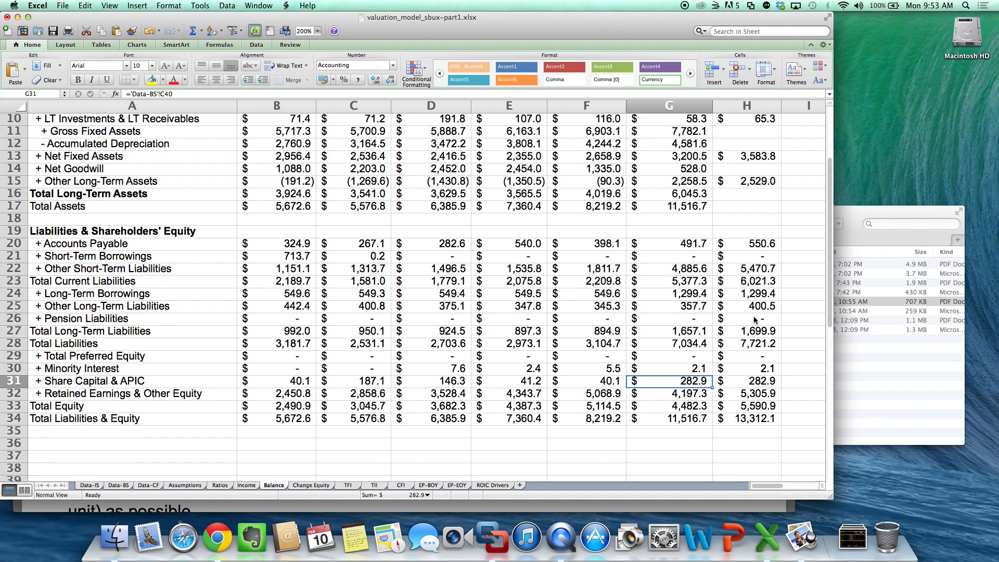
key("Down")
key("Down")
key("Down")
key("Right")
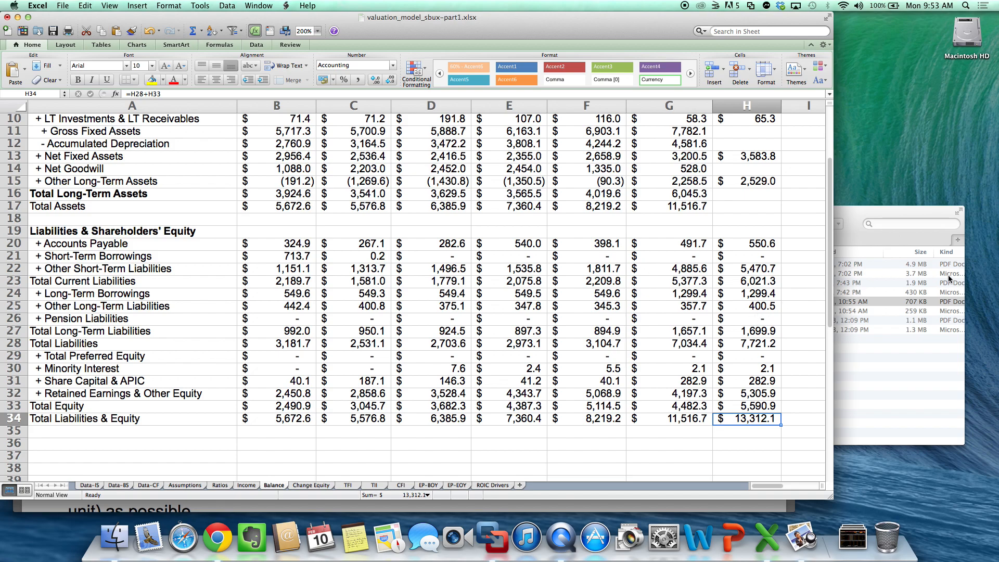
- Set 2014 Total Assets in H17 equal to Total Liabilities & Equity with the formula =H34
left_click(762, 210)
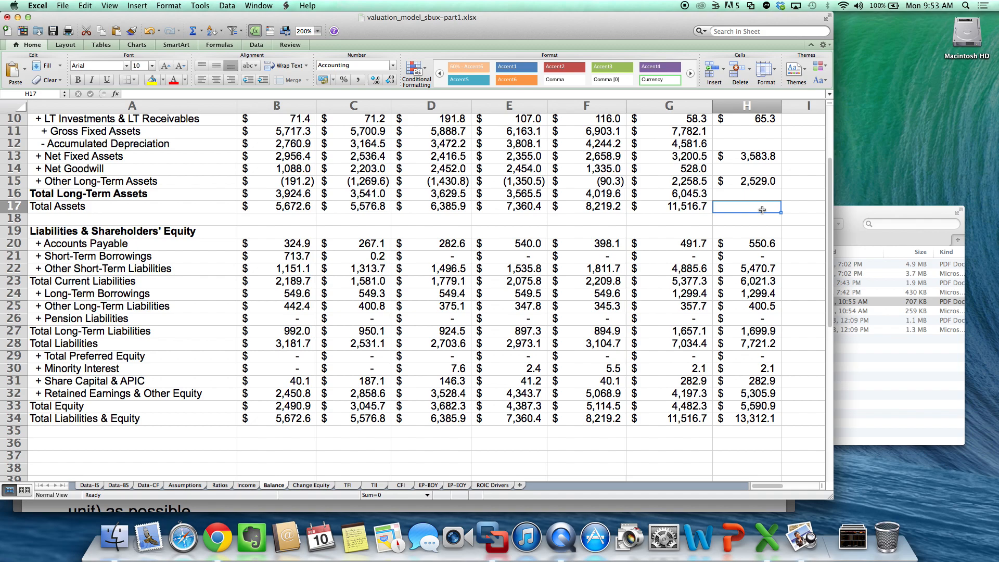
type("=")
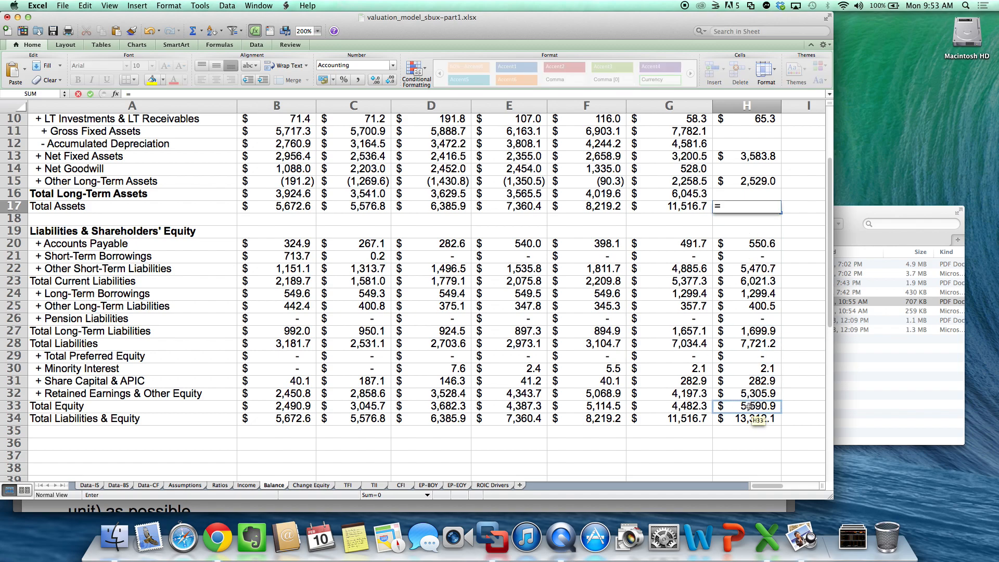
left_click(743, 419)
key("Return")
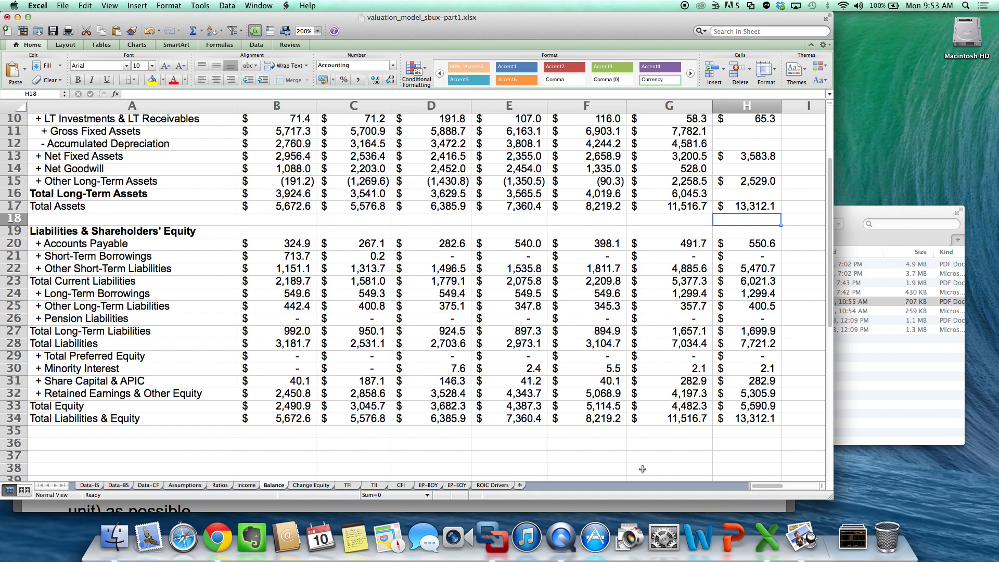
- Hold 2014 Net Goodwill at the 2013 level by entering =G14 in H14
scroll(644, 469, "up", 5)
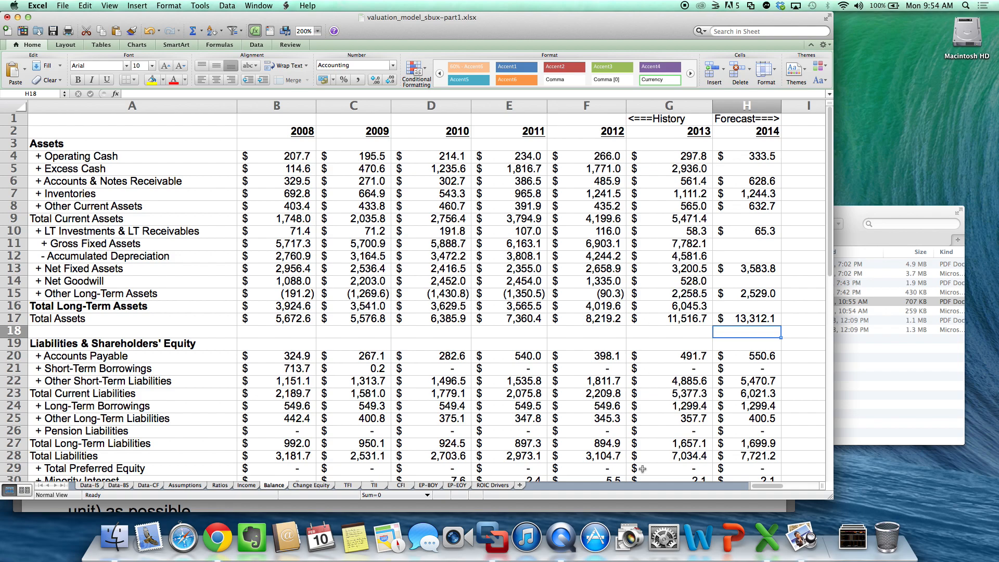
left_click(764, 219)
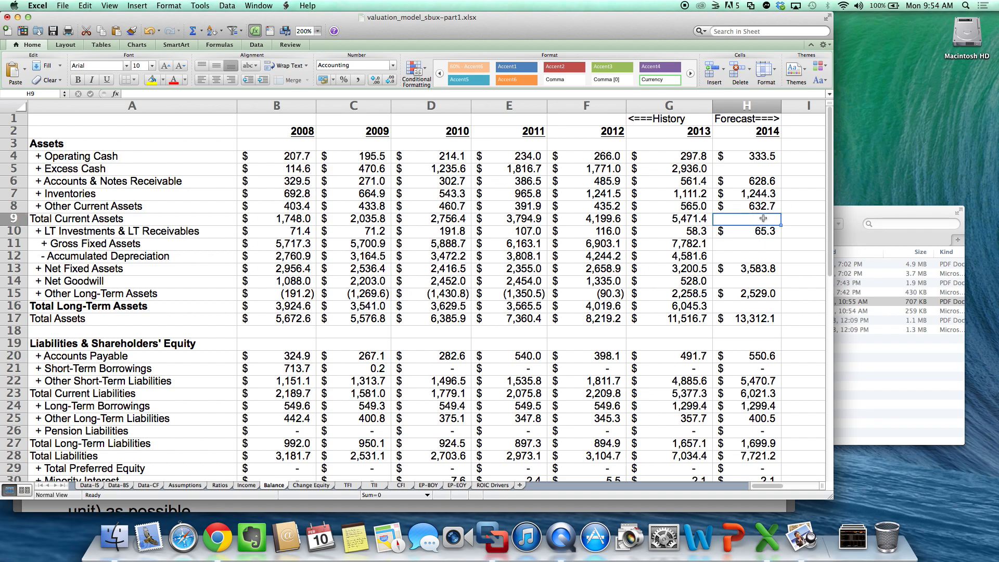
key("Down")
key("Down")
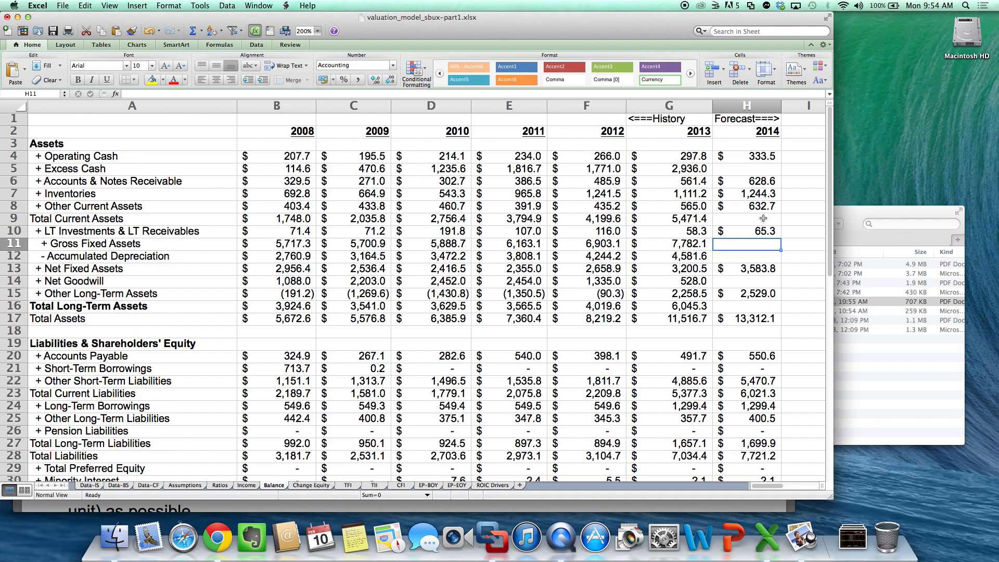
key("Down")
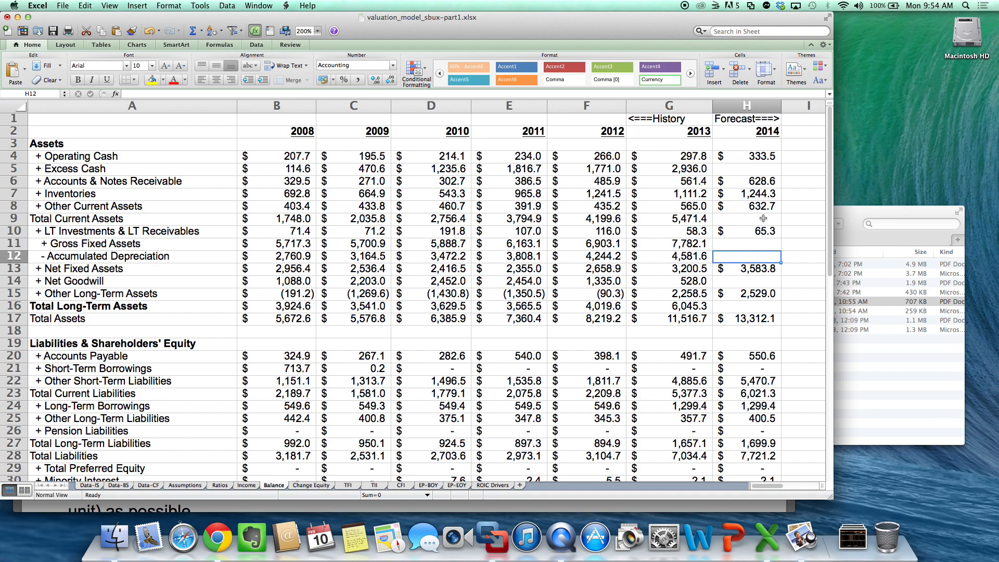
key("Up")
key("Down")
key("Down")
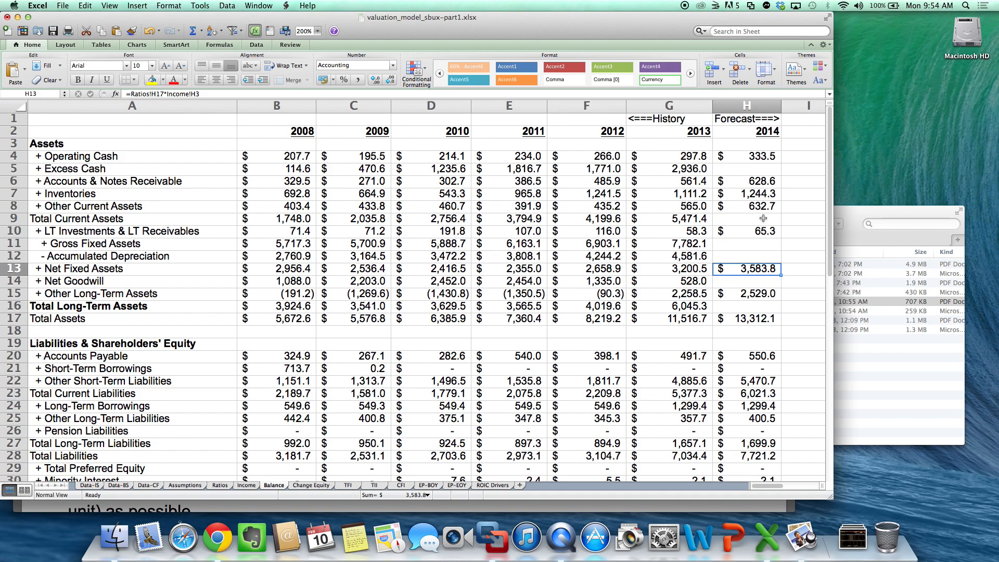
key("Down")
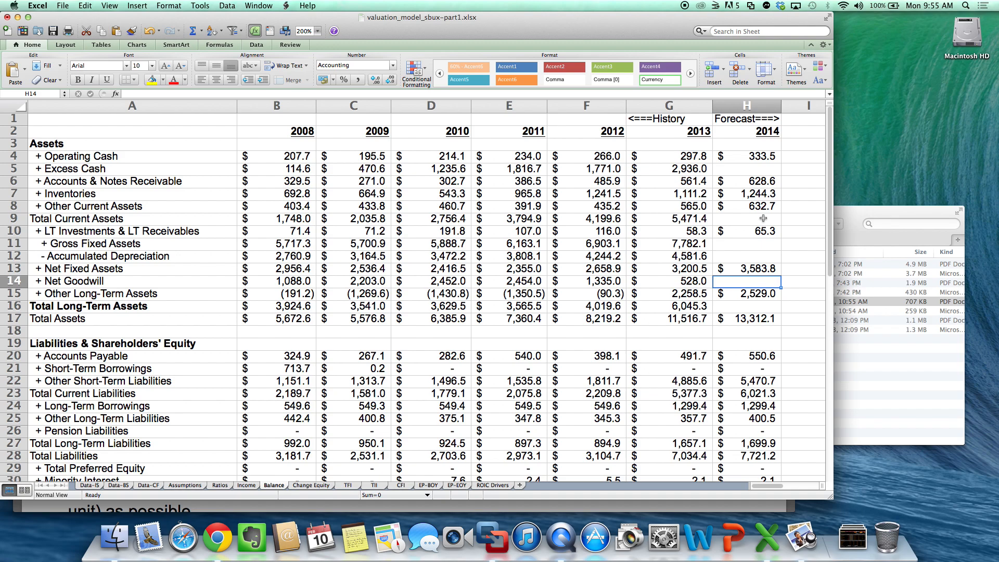
type("=G14")
key("Return")
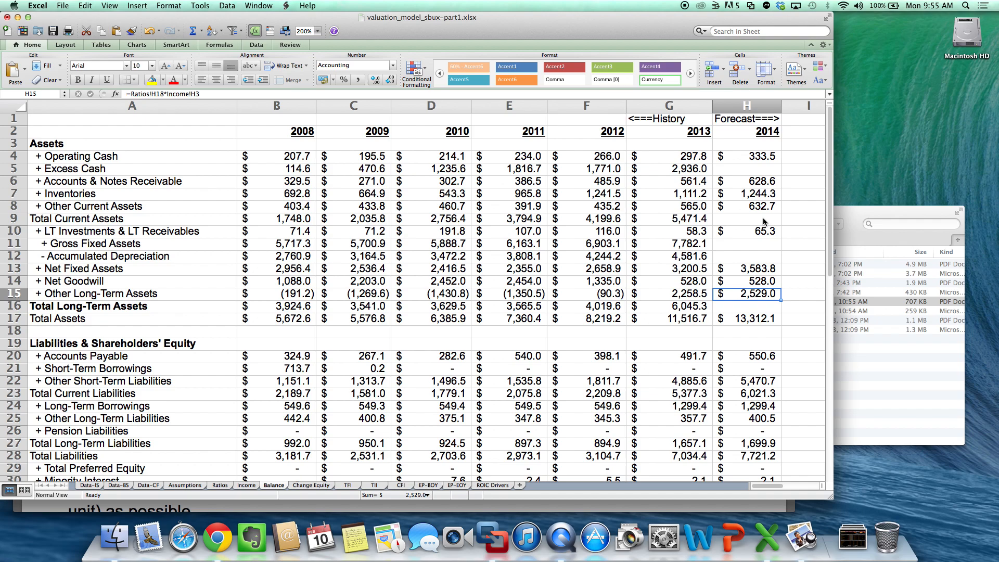
- Calculate 2014 Excess Cash in H5 as the plug with the formula =H17-H4-H6-H7-H8-H10-H13-H14-H15
key("Up")
key("Up")
key("Up")
key("Up")
key("Up")
key("Up")
key("Up")
key("Up")
key("Up")
key("Up")
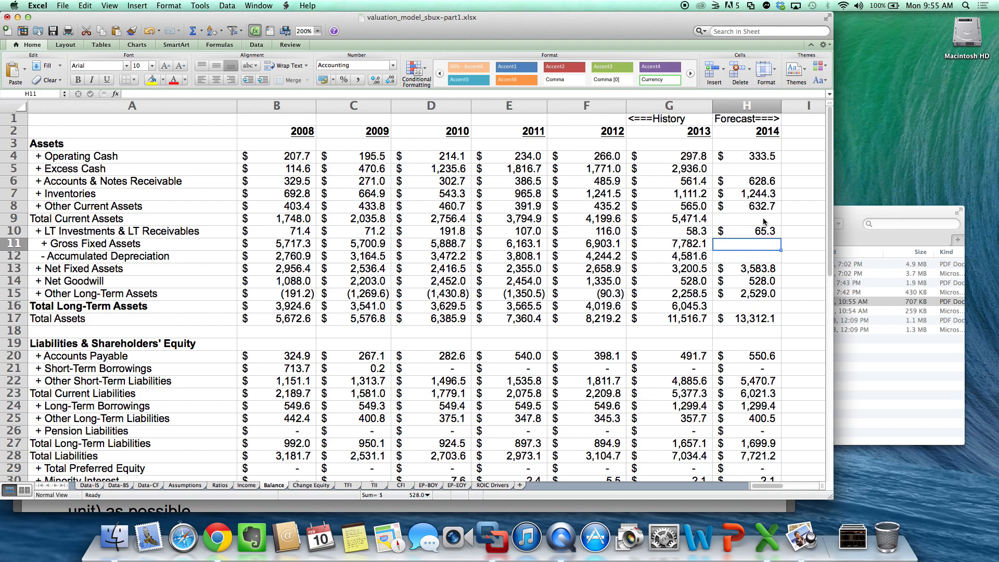
type("=")
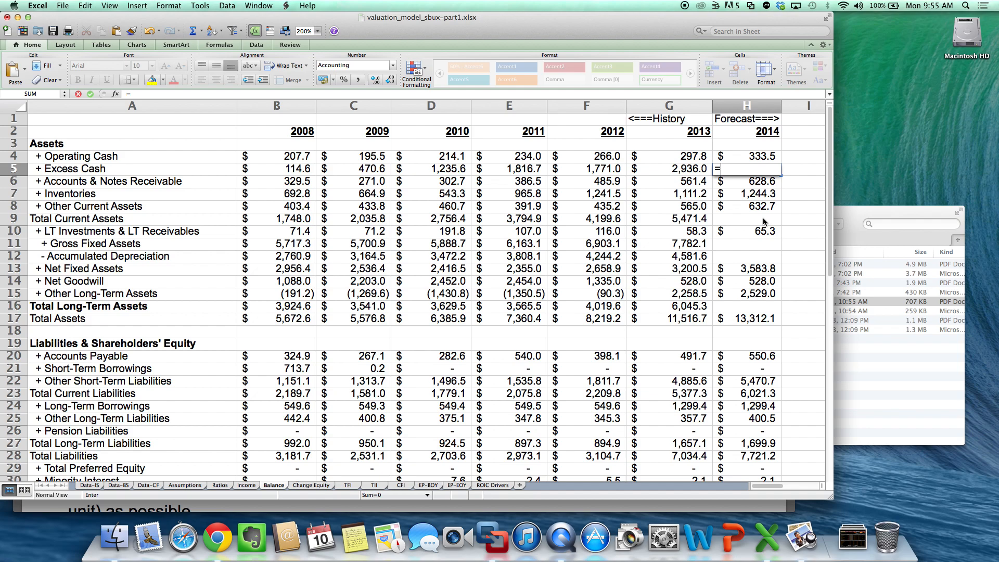
left_click(765, 323)
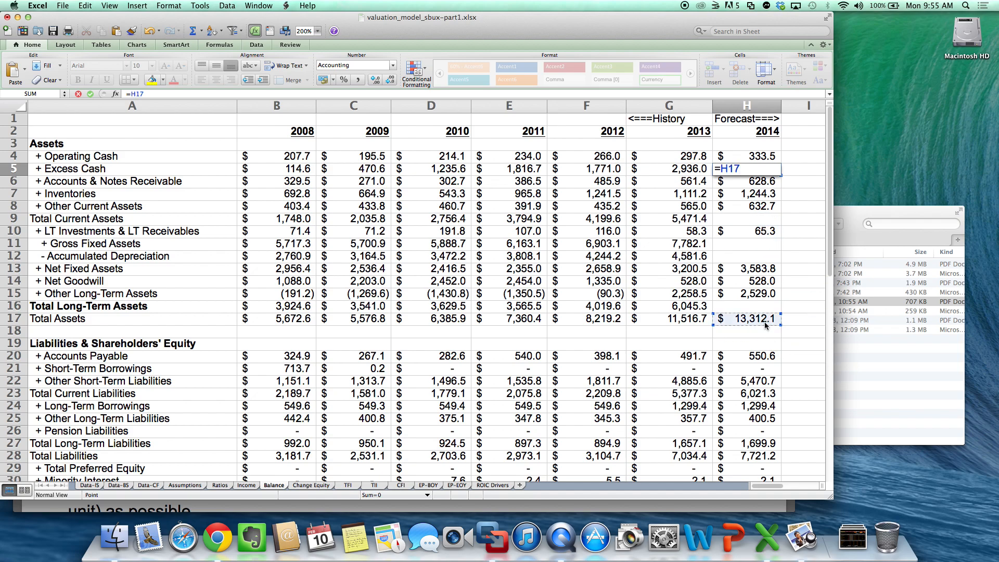
type("-")
left_click(754, 156)
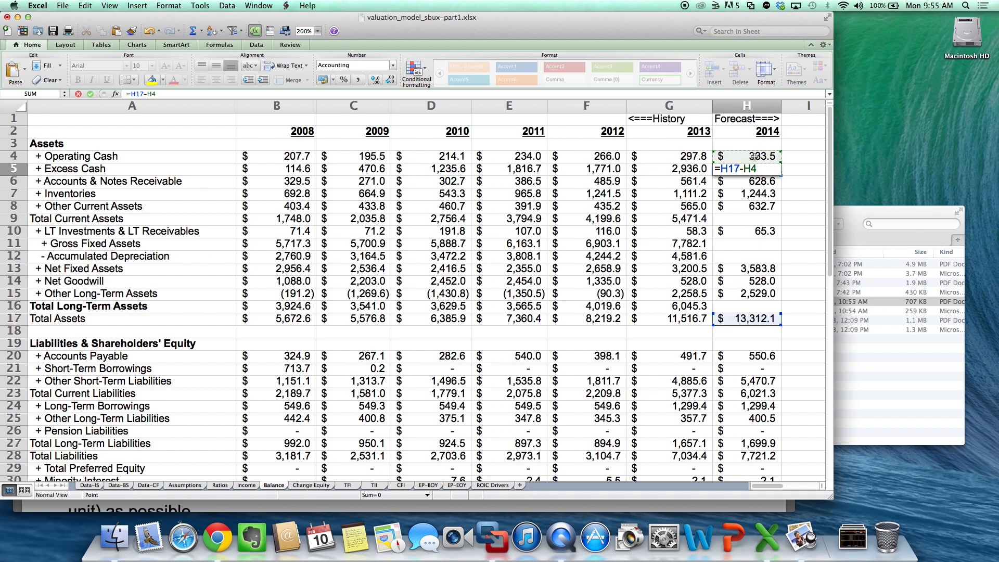
type("-")
left_click(758, 183)
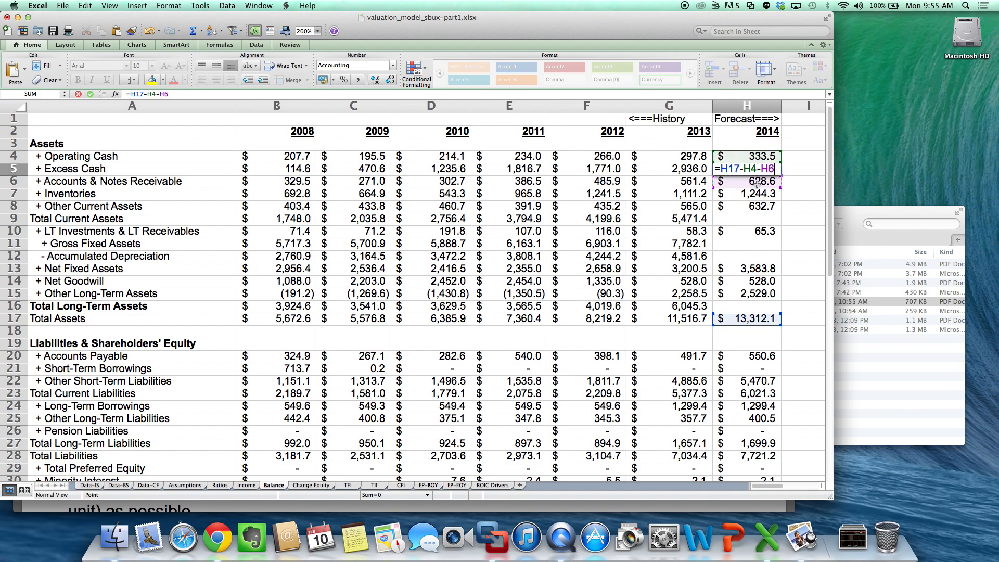
type("-")
left_click(762, 194)
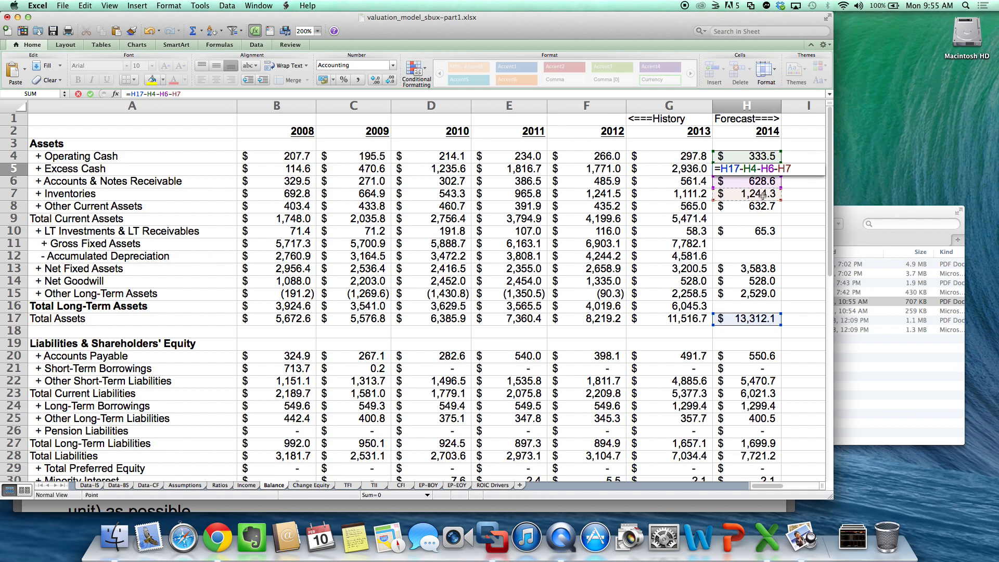
type("-")
left_click(763, 209)
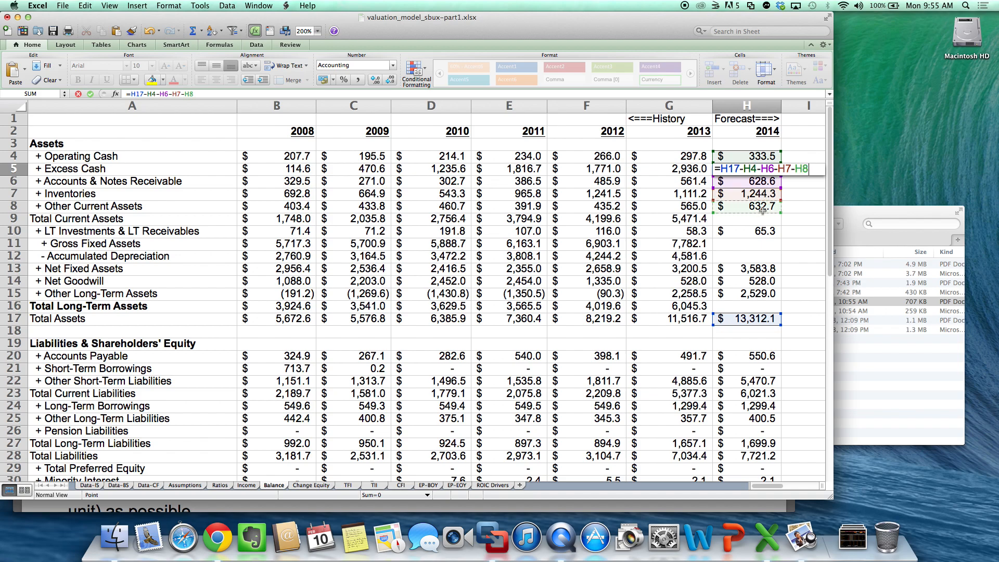
type("-")
left_click(771, 234)
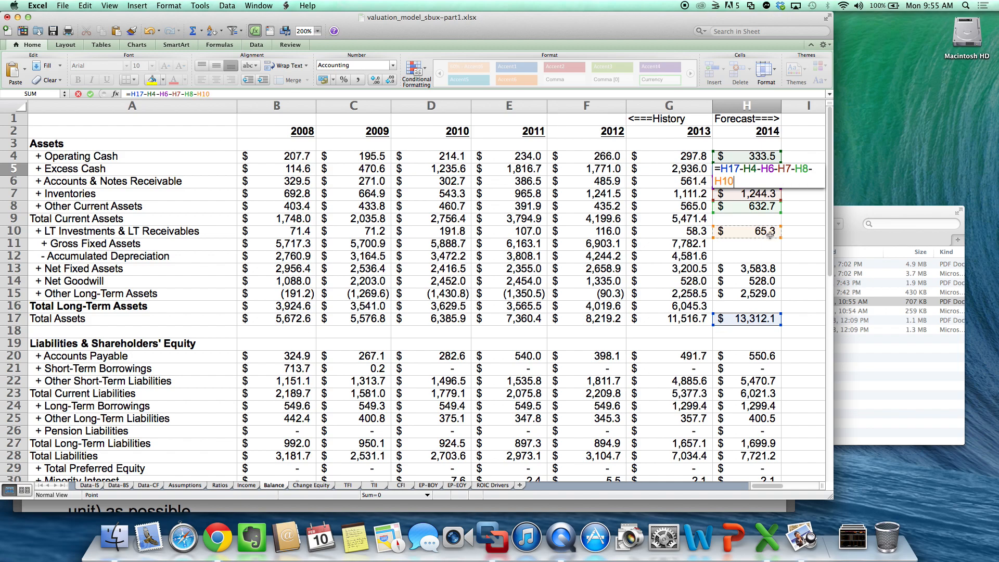
type("-")
left_click(757, 269)
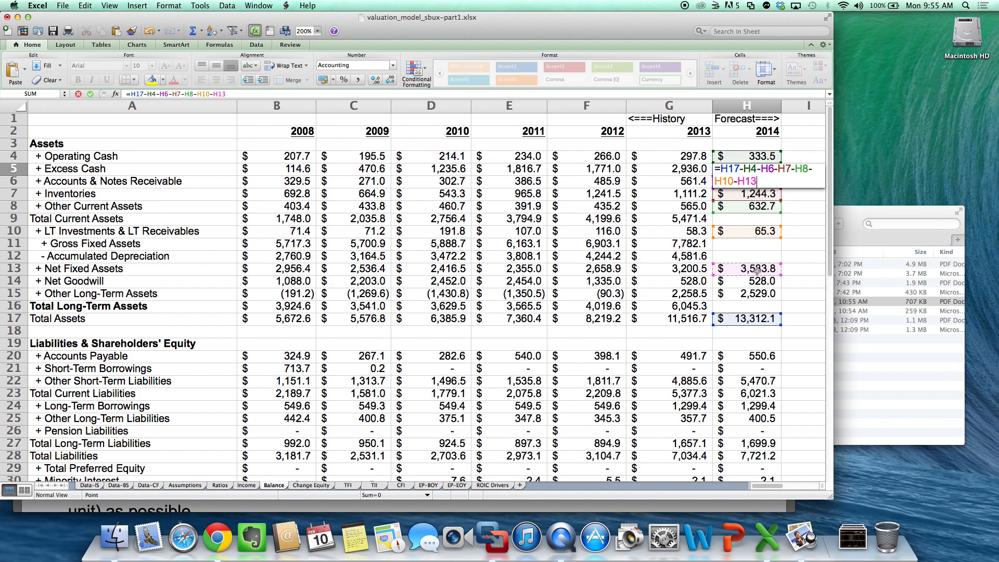
type("-")
left_click(760, 283)
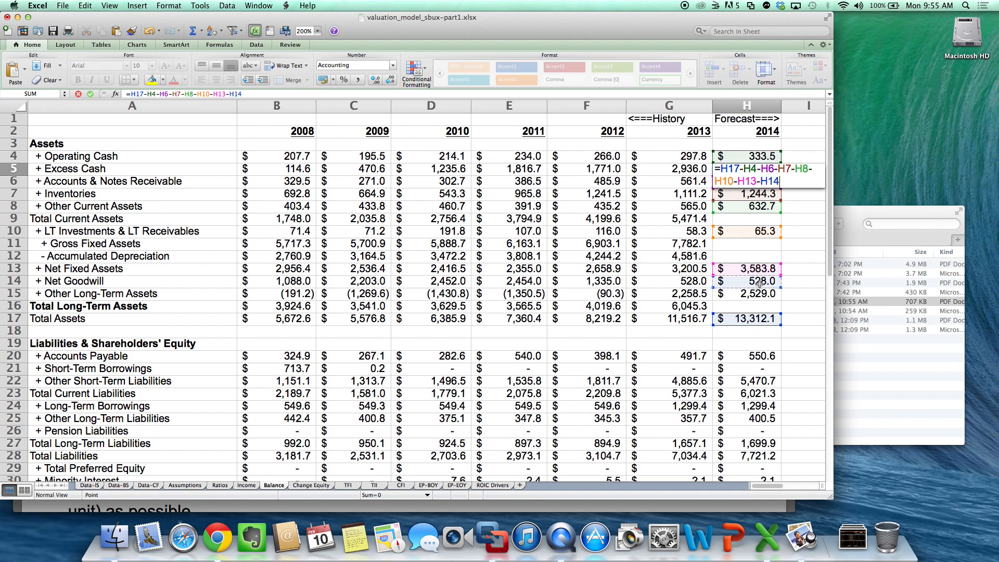
type("-")
left_click(756, 293)
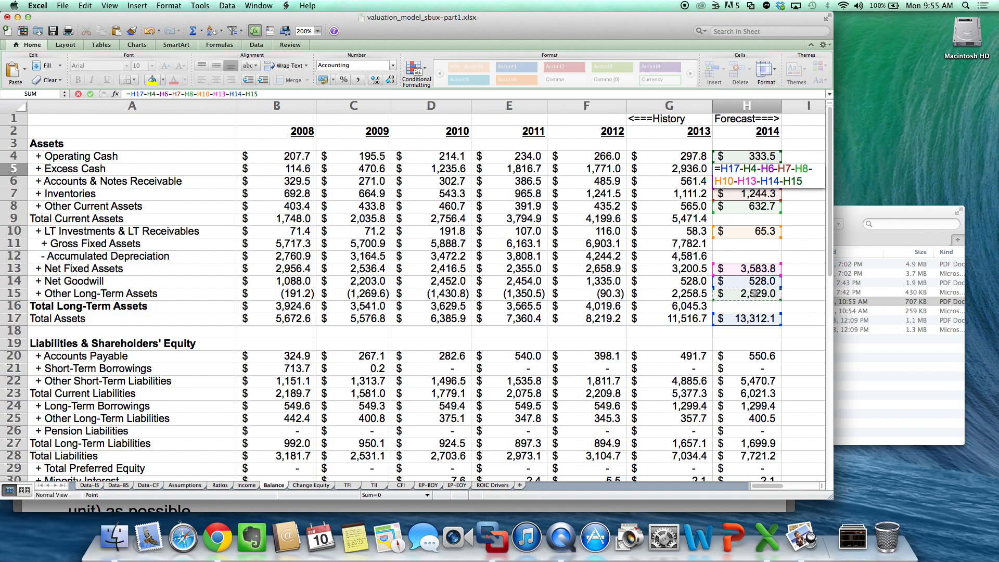
key("Return")
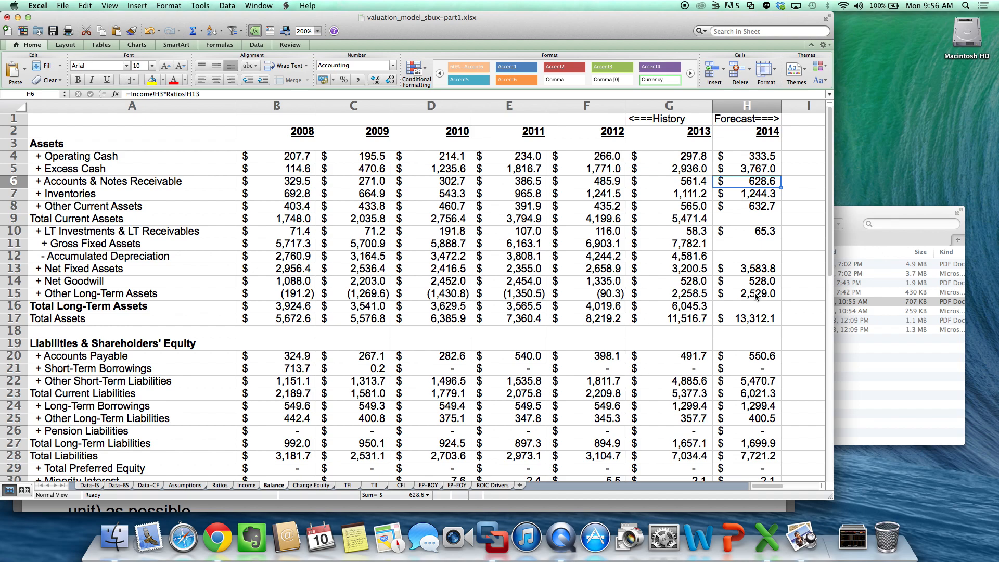
- Total 2014 Current Assets in H9 by summing Operating Cash through Other Current Assets
left_click(772, 227)
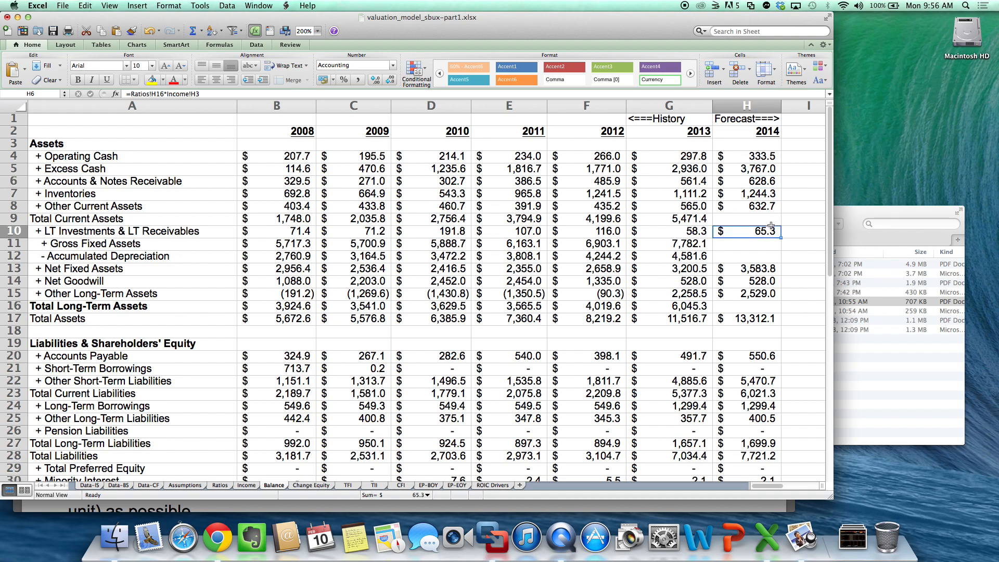
left_click(772, 222)
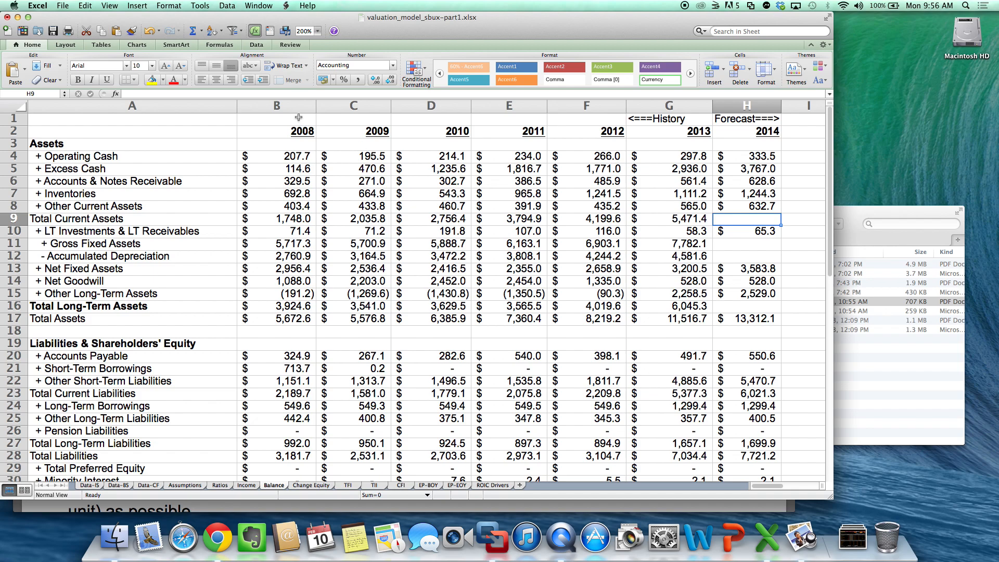
left_click(193, 30)
key("Return")
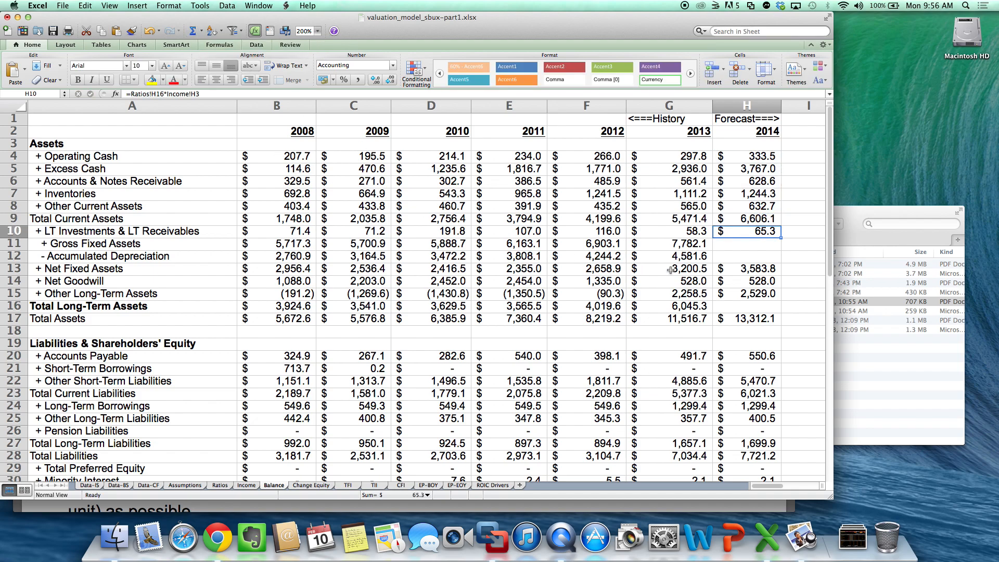
- Total 2014 Long-Term Assets in H16 by summing H10 through H15, starting from LT Investments & LT Receivables
left_click(754, 311)
left_click(194, 30)
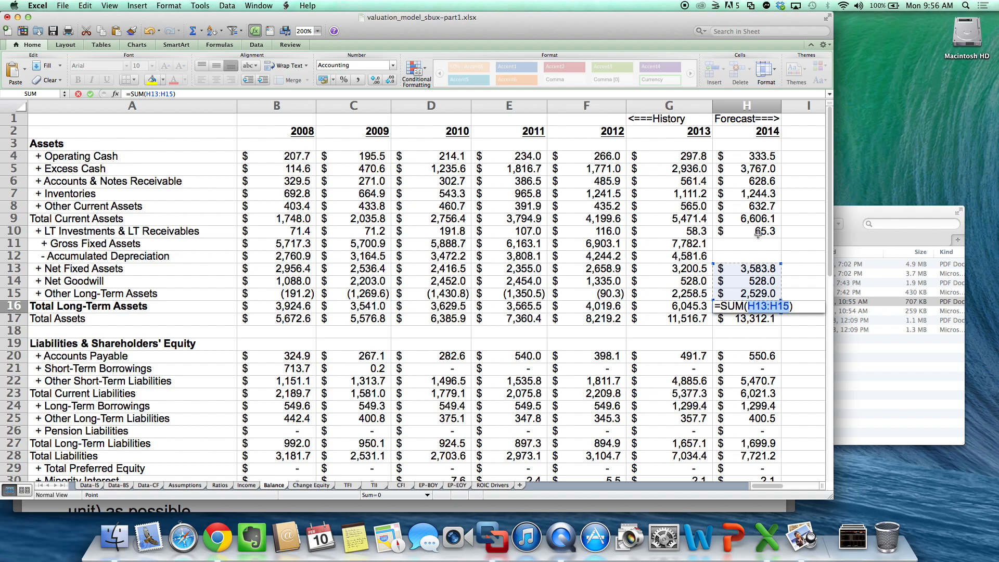
left_click_drag(759, 235, 758, 297)
key("Return")
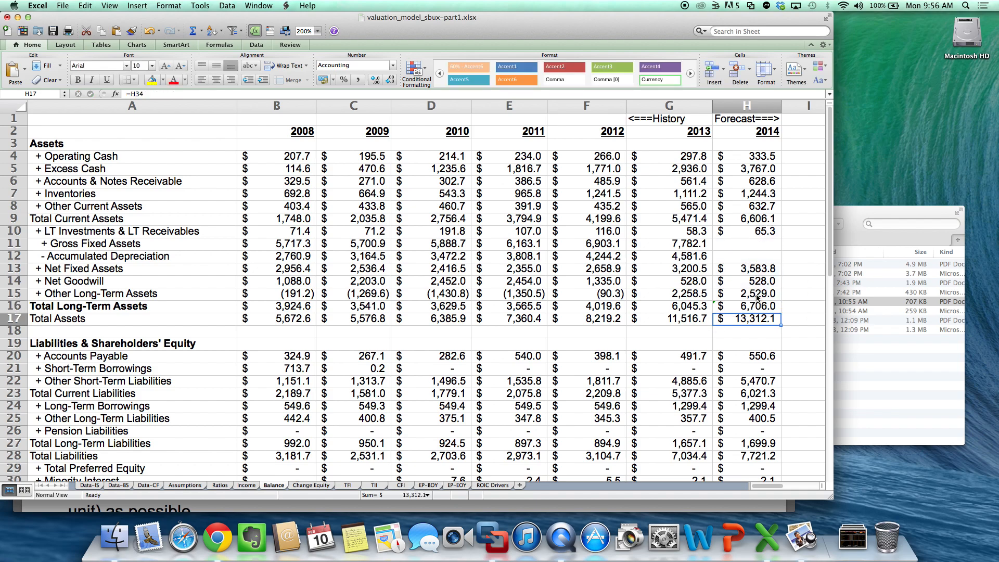
- Check 2014 Total Assets by adding Total Long-Term Assets and Total Current Assets in I16 with =H16+H9
left_click(801, 310)
type("=")
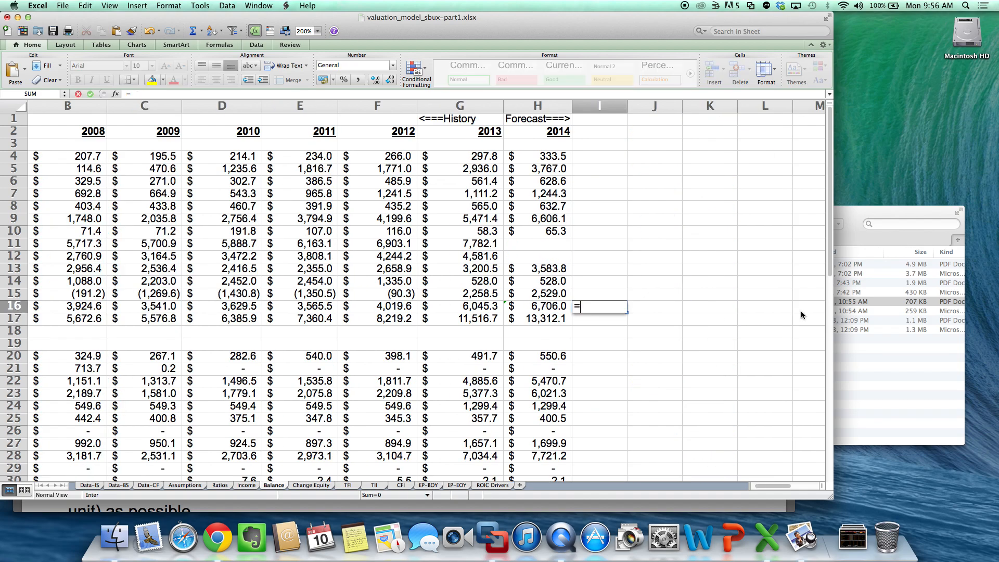
key("Left")
type("+")
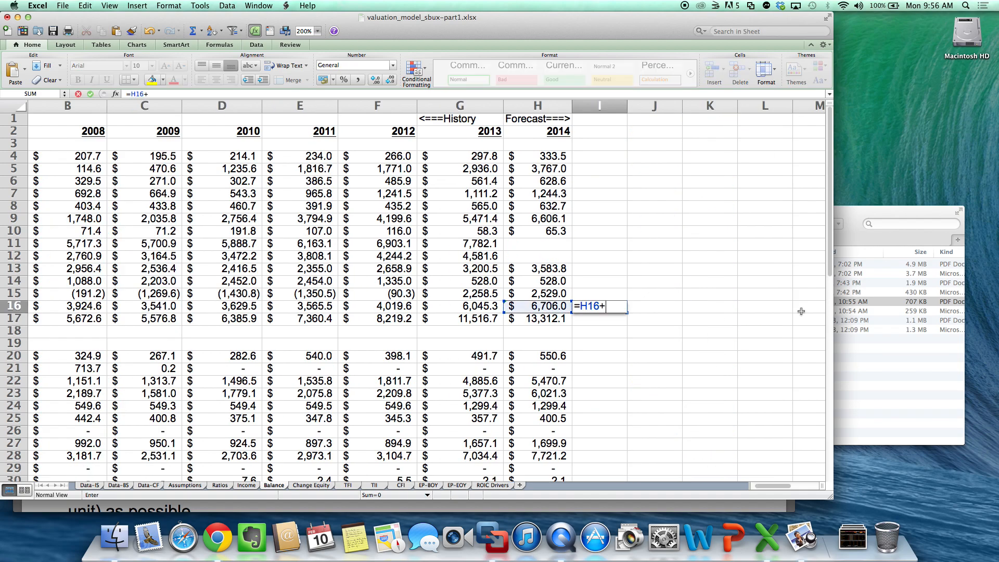
left_click(556, 228)
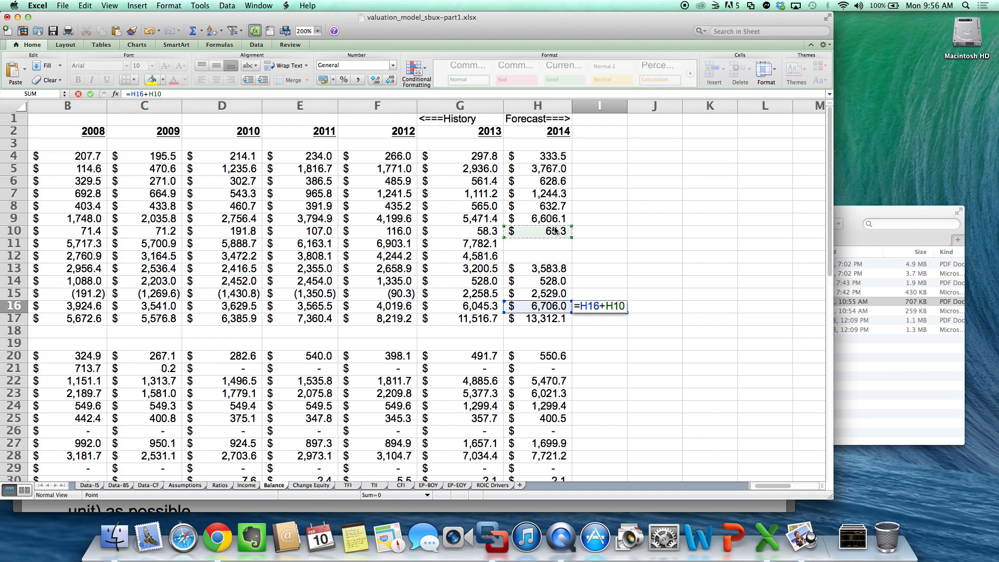
type("+")
left_click(556, 221)
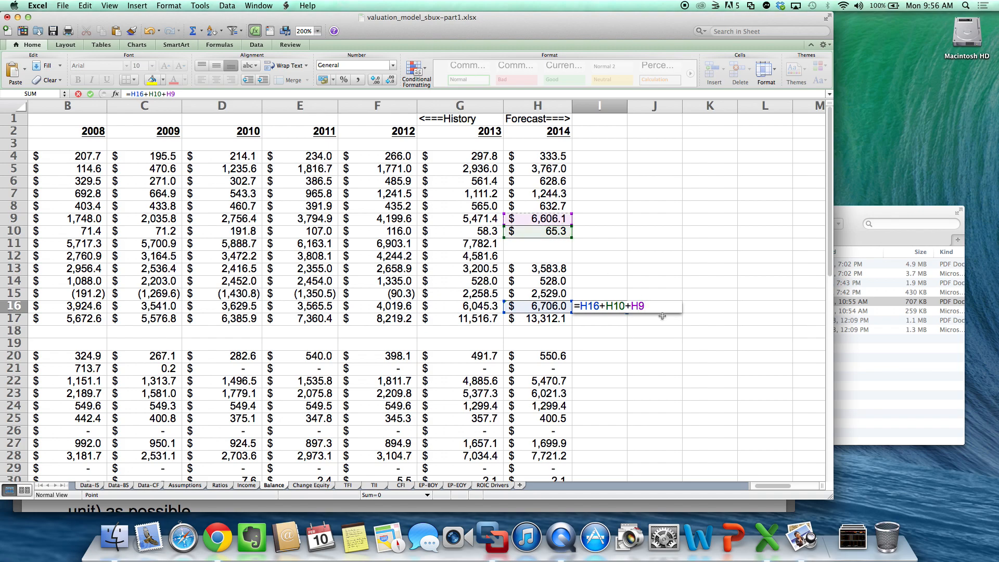
key("BackSpace")
key("BackSpace")
key("BackSpace")
key("BackSpace")
key("BackSpace")
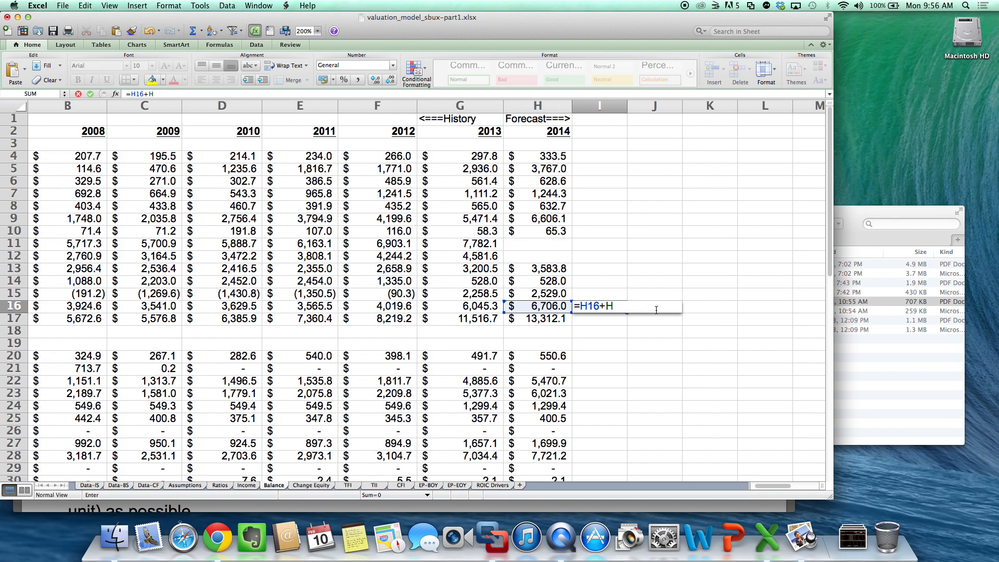
type("9")
key("Return")
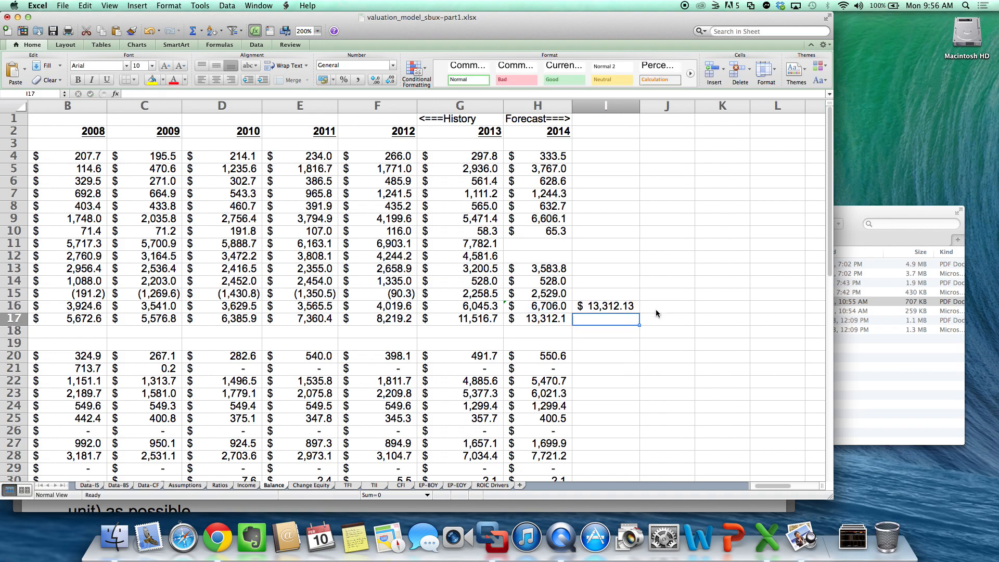
- Clear the temporary check formula from cell I16
key("Left")
left_click(614, 307)
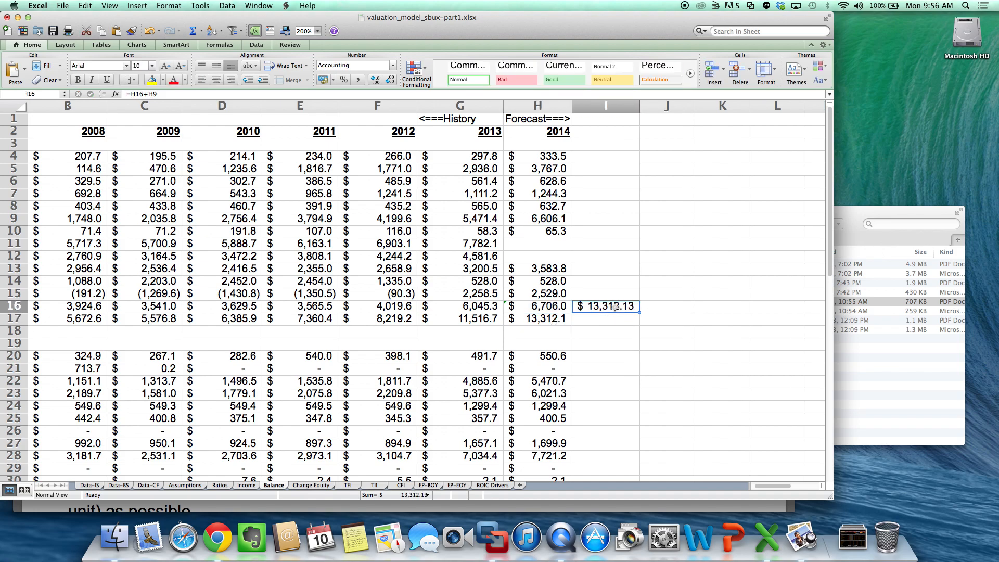
key("BackSpace")
key("Return")
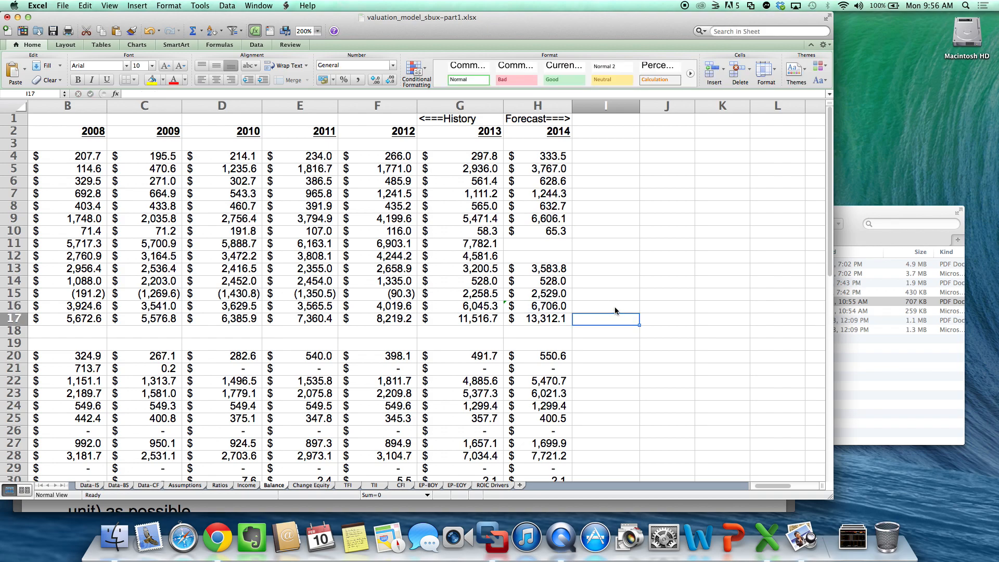
scroll(615, 311, "left", 5)
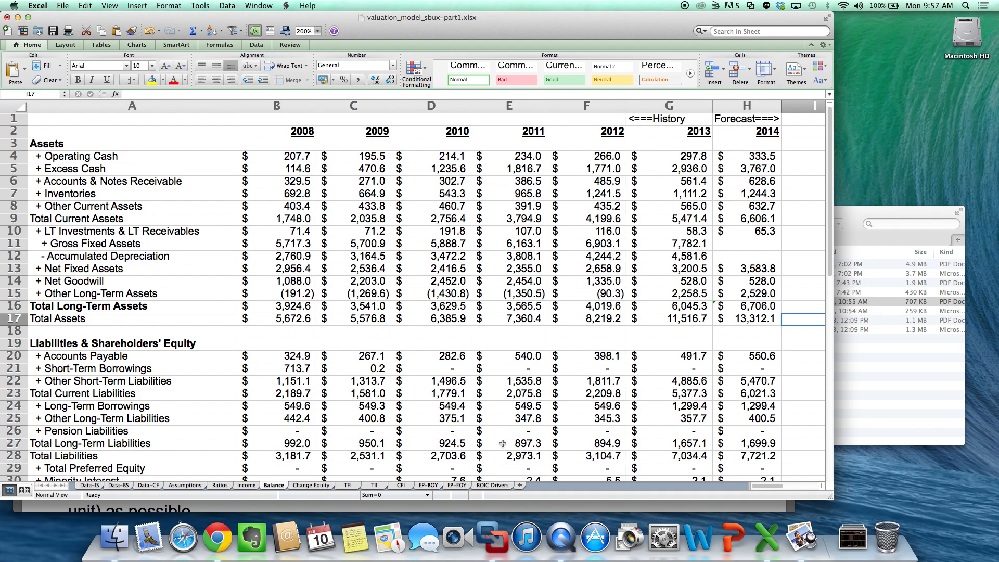
- Copy the 2014 balance sheet ratios in H13:H21 of the Ratios sheet across 2015 through 2024, columns I to R
left_click(219, 485)
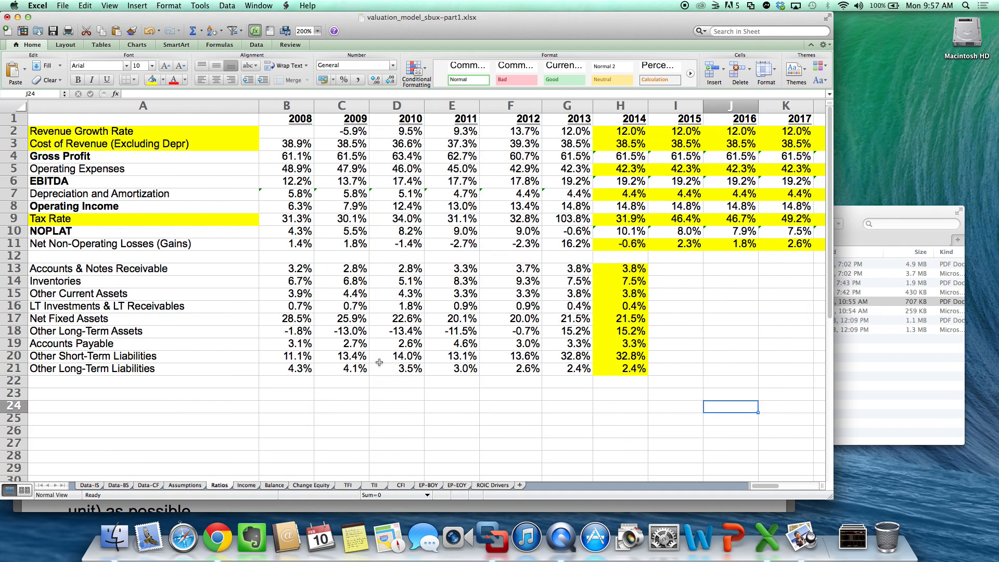
left_click_drag(634, 270, 626, 368)
key("cmd+c")
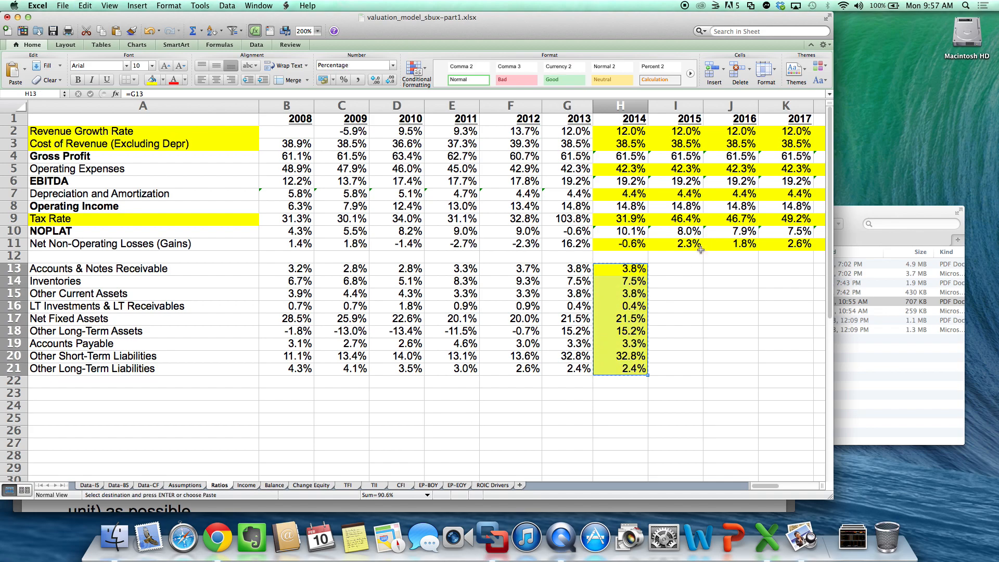
mouse_move(676, 272)
left_mouse_down()
mouse_move(825, 263)
mouse_move(671, 271)
left_mouse_up()
key("cmd+v")
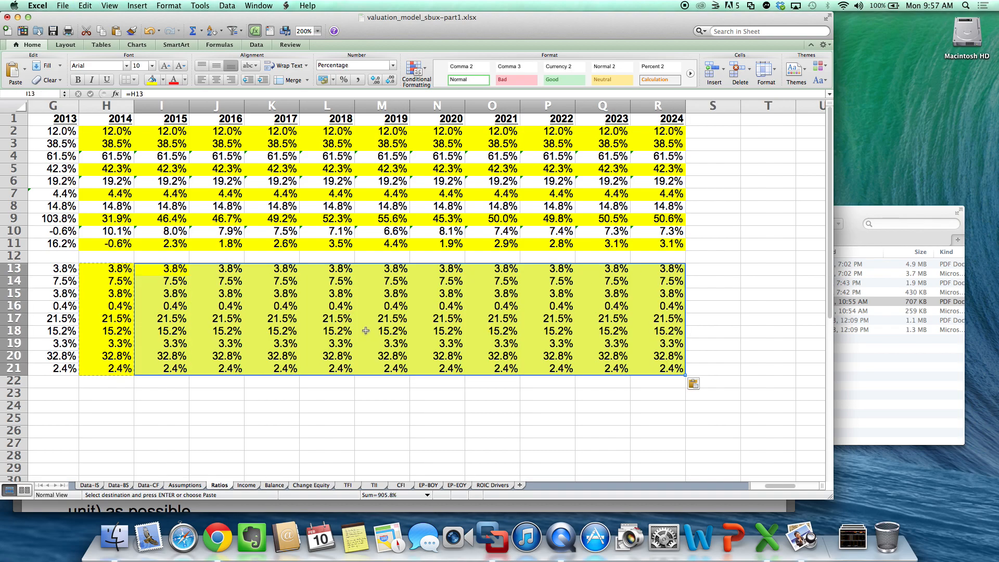
- Extend the Balance sheet forecast by copying the 2014 column H2:H34 into columns I through R for 2015 to 2024
left_click(266, 485)
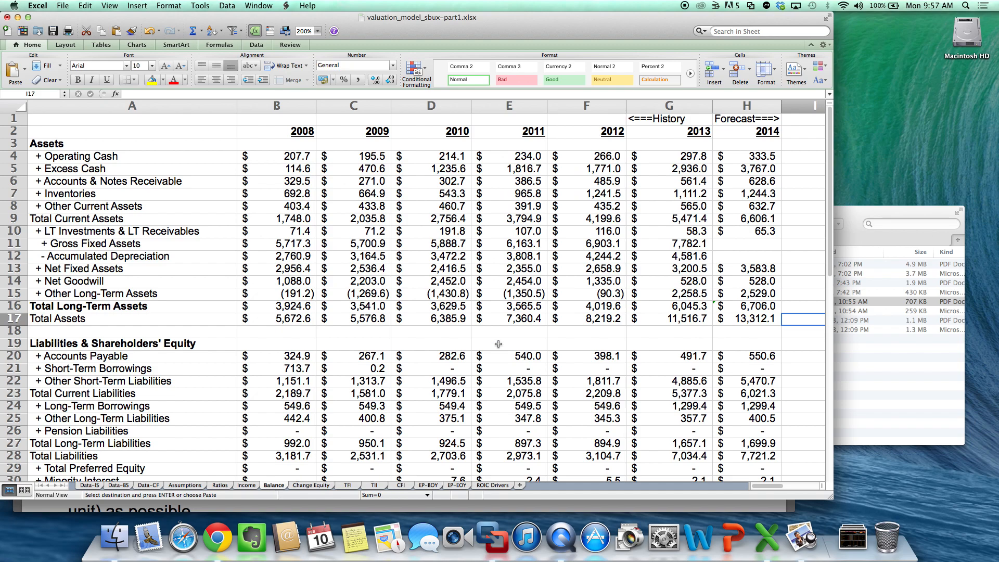
left_click_drag(750, 129, 743, 412)
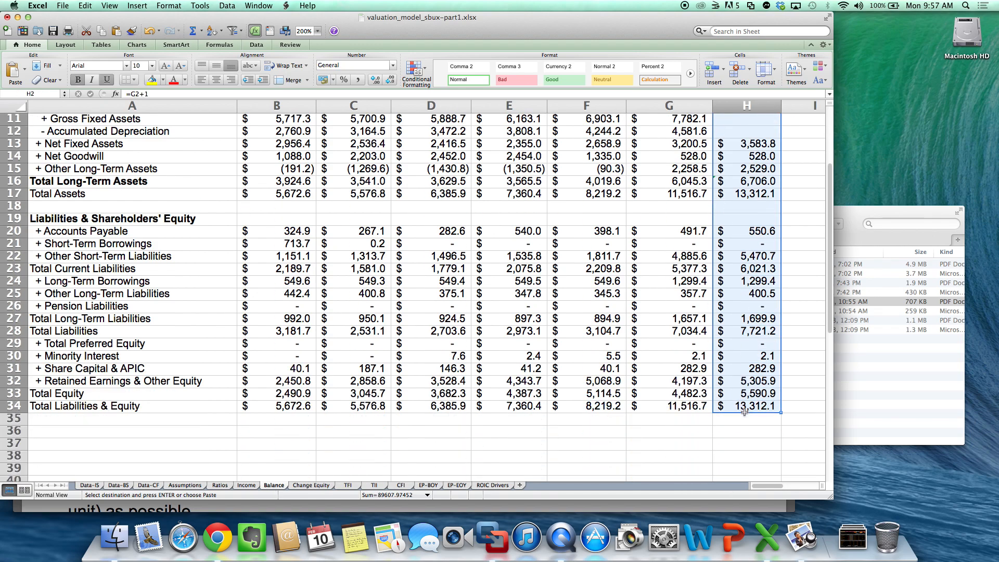
key("super+c")
scroll(757, 211, "right", 6)
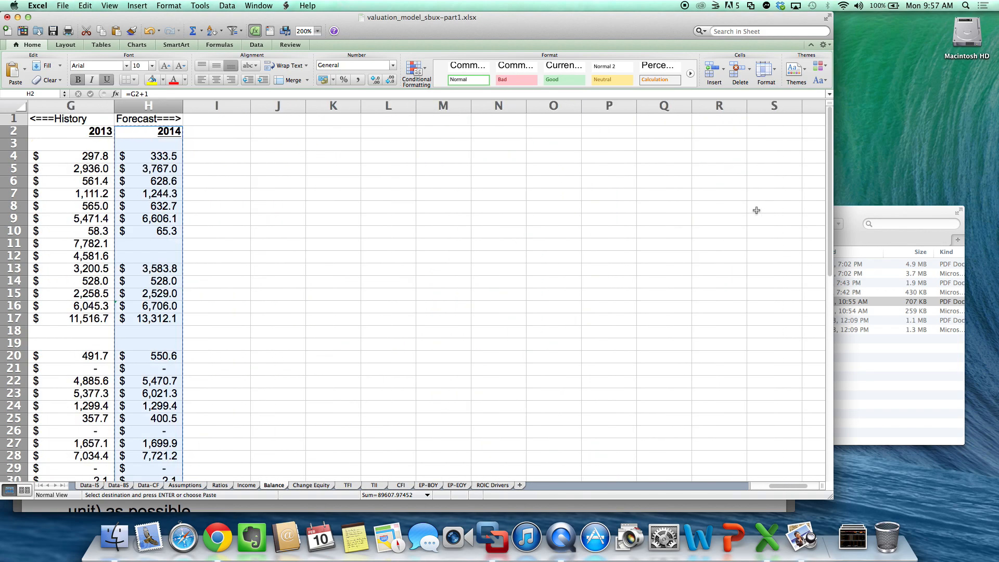
left_click_drag(239, 131, 694, 127)
key("super+v")
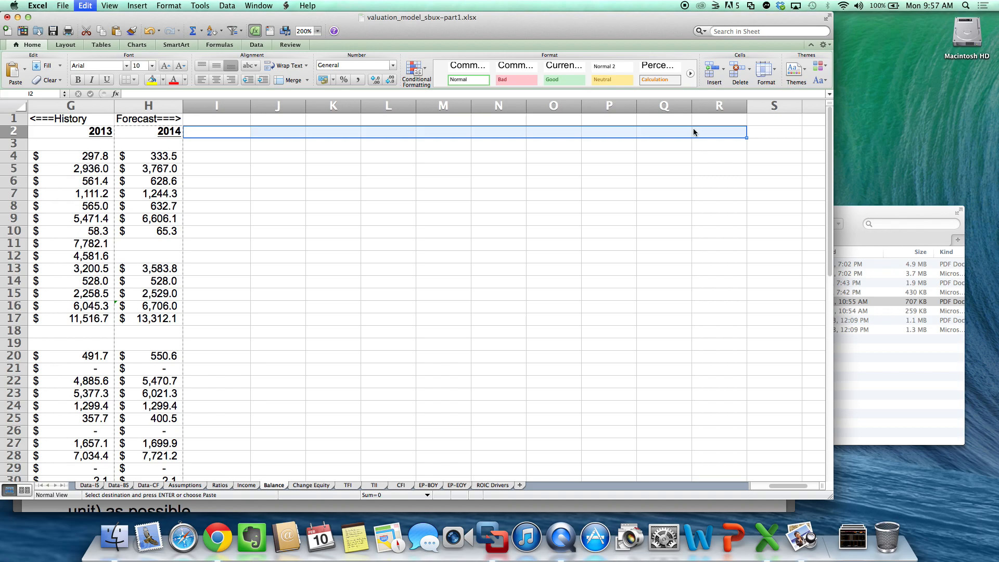
left_click(693, 129)
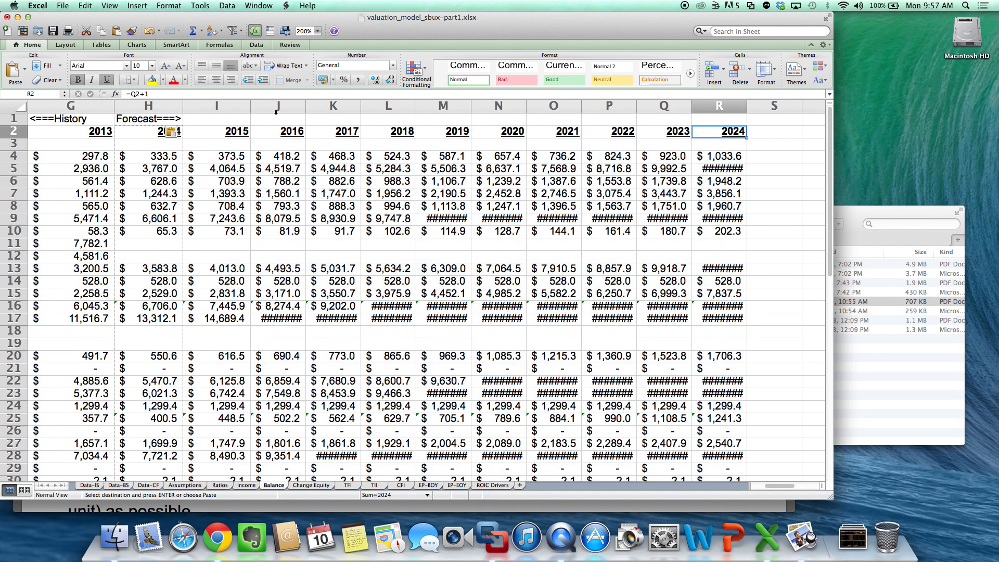
- Widen columns I through R of the Balance sheet to 9.67 and review the forecast figures
left_click_drag(248, 101, 698, 130)
left_click_drag(638, 108, 649, 108)
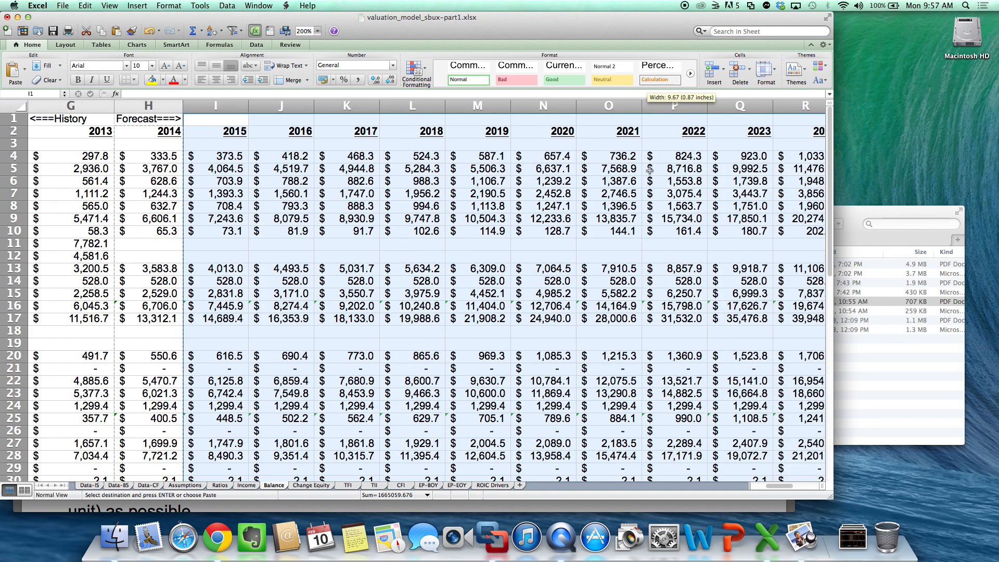
left_click(651, 185)
scroll(650, 185, "right", 1)
scroll(650, 185, "down", 4)
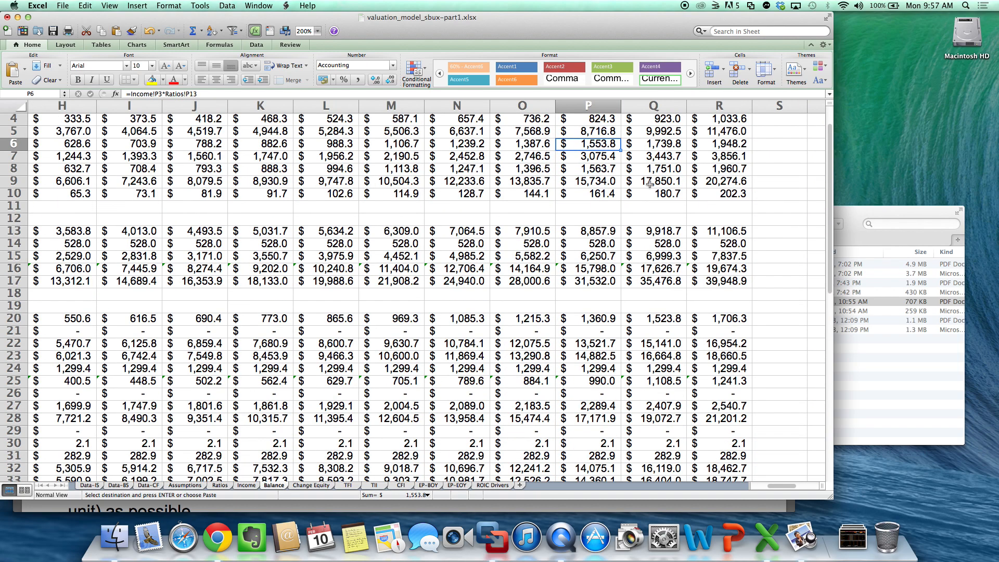
scroll(650, 184, "up", 4)
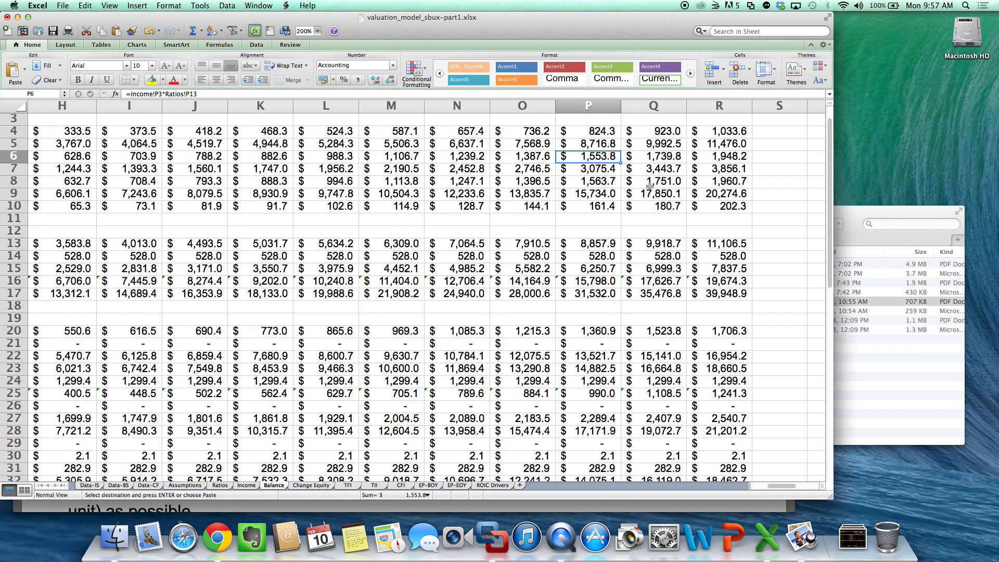
scroll(650, 184, "left", 6)
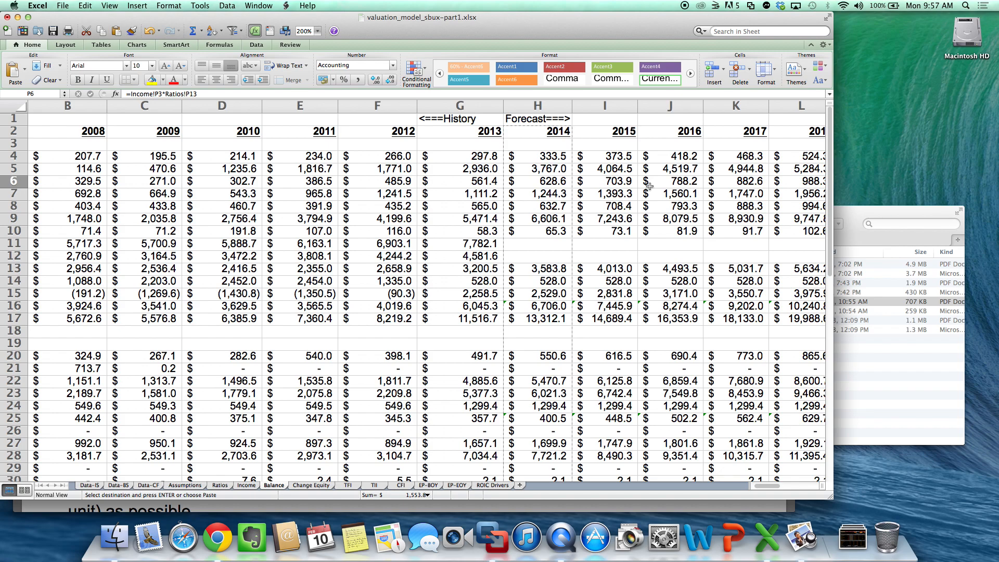
- On the TFI sheet, at 200% zoom, copy the 2013 column G1:G19 into columns H through R
left_click(350, 487)
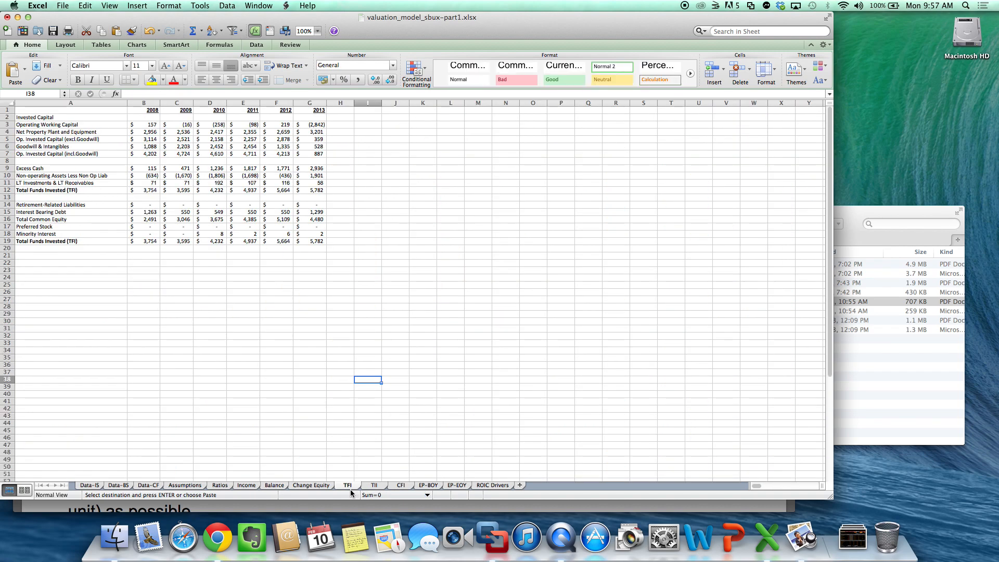
left_click(318, 31)
left_click(314, 43)
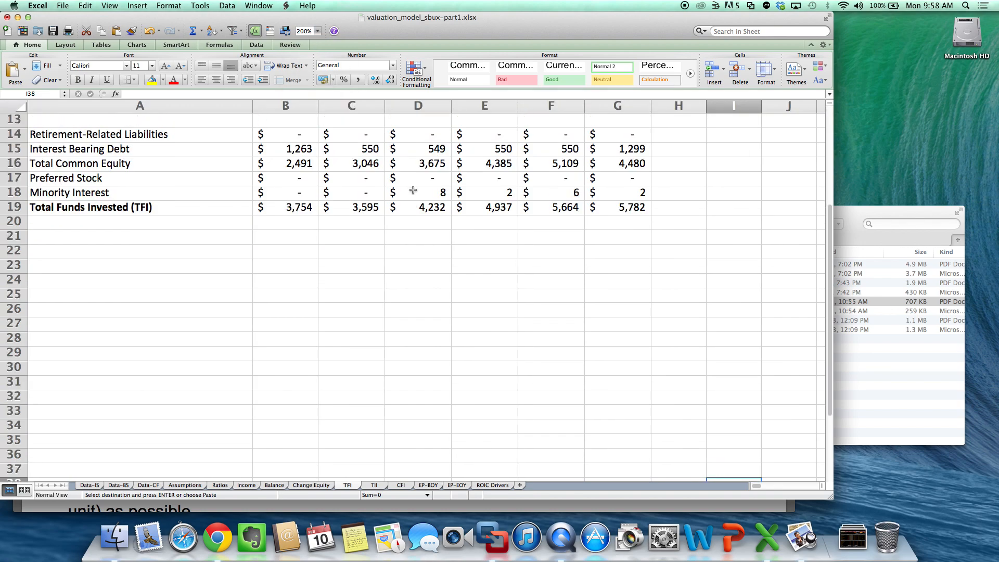
scroll(413, 190, "up", 5)
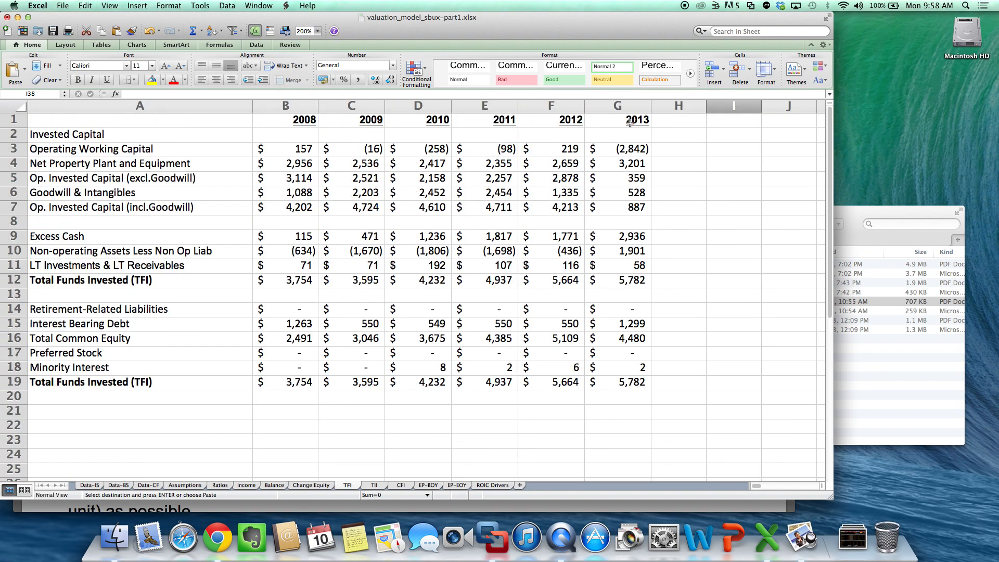
left_click(628, 147)
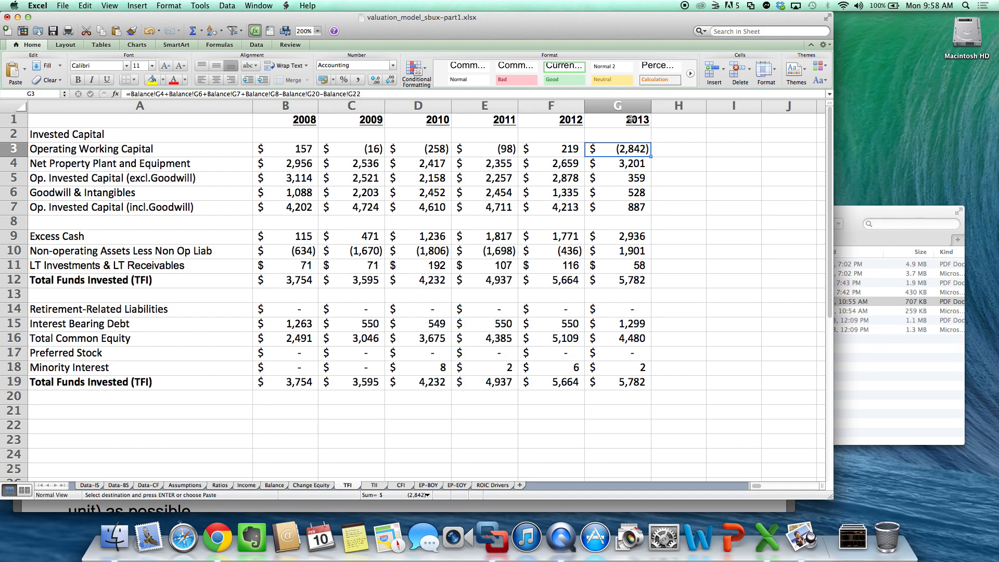
left_click_drag(628, 125, 633, 378)
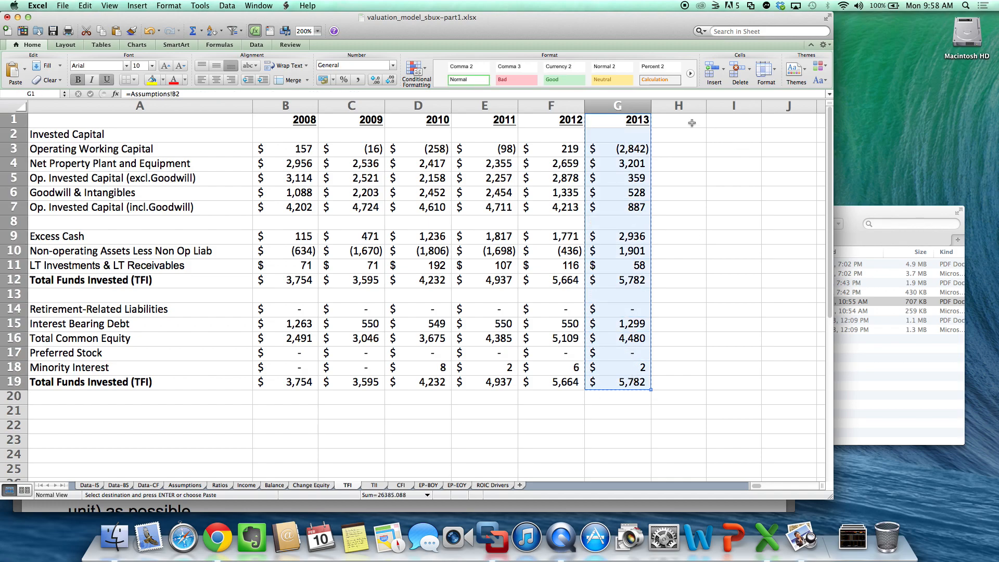
mouse_move(690, 123)
left_mouse_down()
mouse_move(820, 117)
mouse_move(696, 122)
left_mouse_up()
key("super+v")
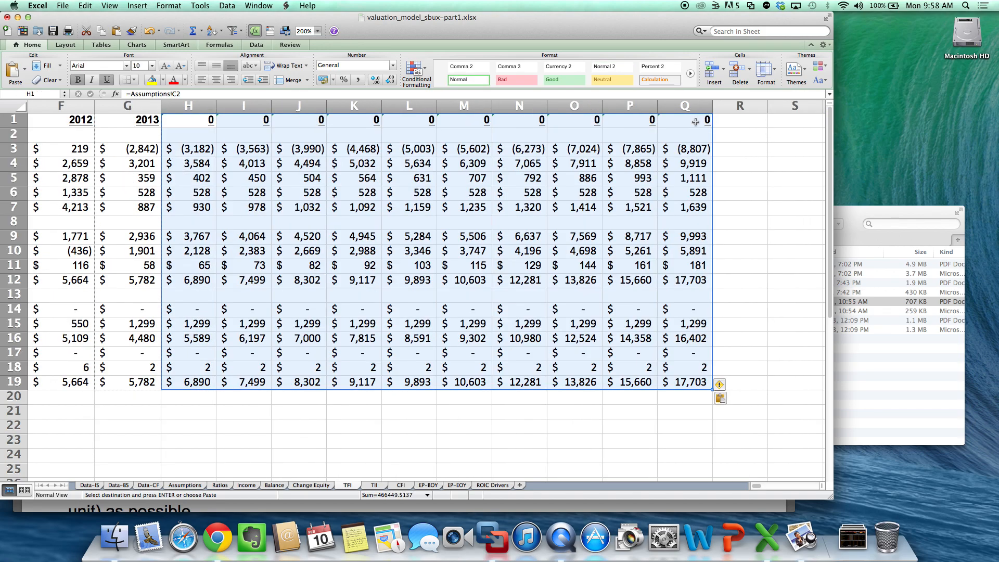
left_click(731, 121)
key("super+v")
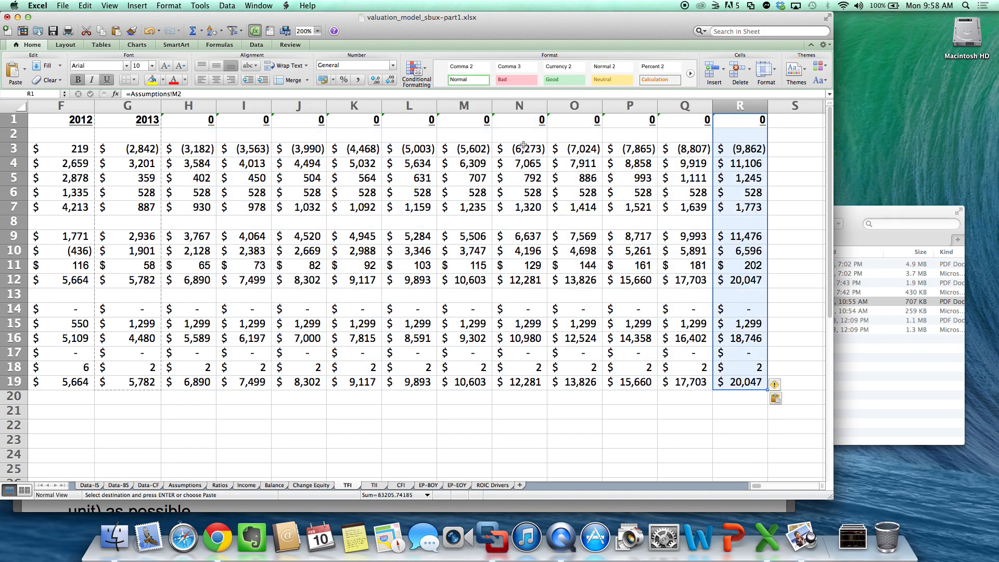
- Set the TFI year header in H1 to =G1+1 and copy it across to R1
left_click(203, 120)
type("=")
key("Left")
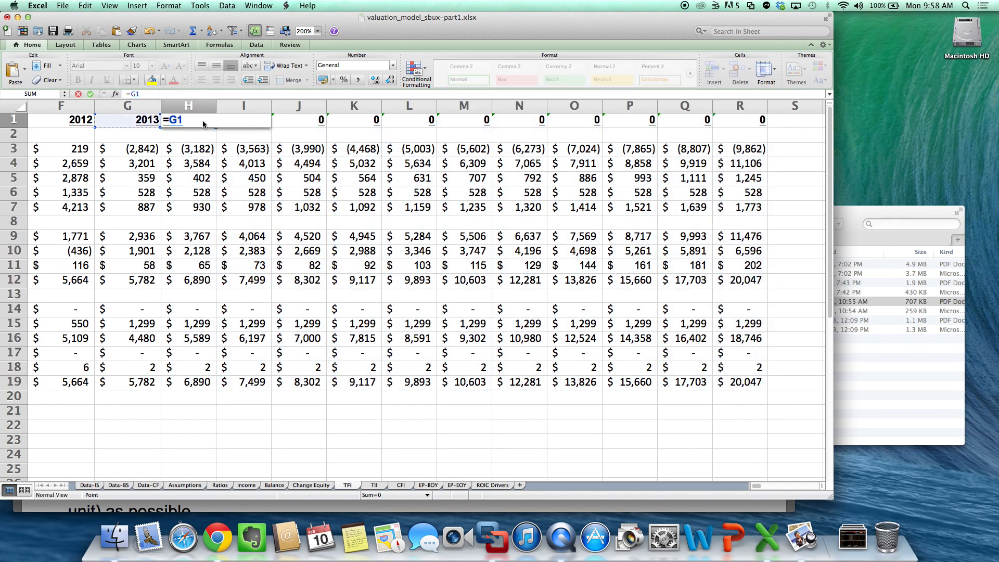
type("+1")
key("Return")
left_click(203, 121)
key("super+c")
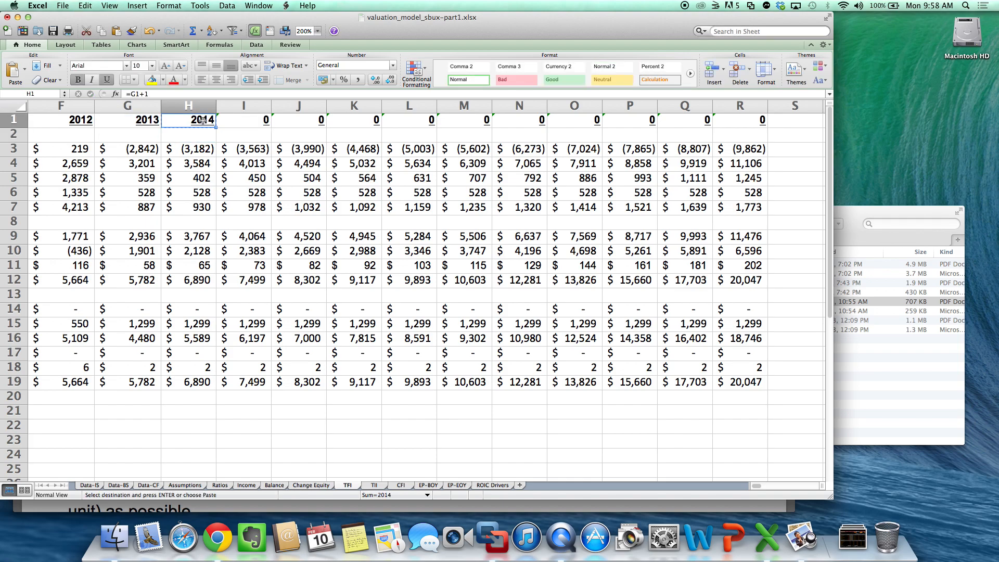
left_click_drag(203, 121, 742, 122)
key("super+v")
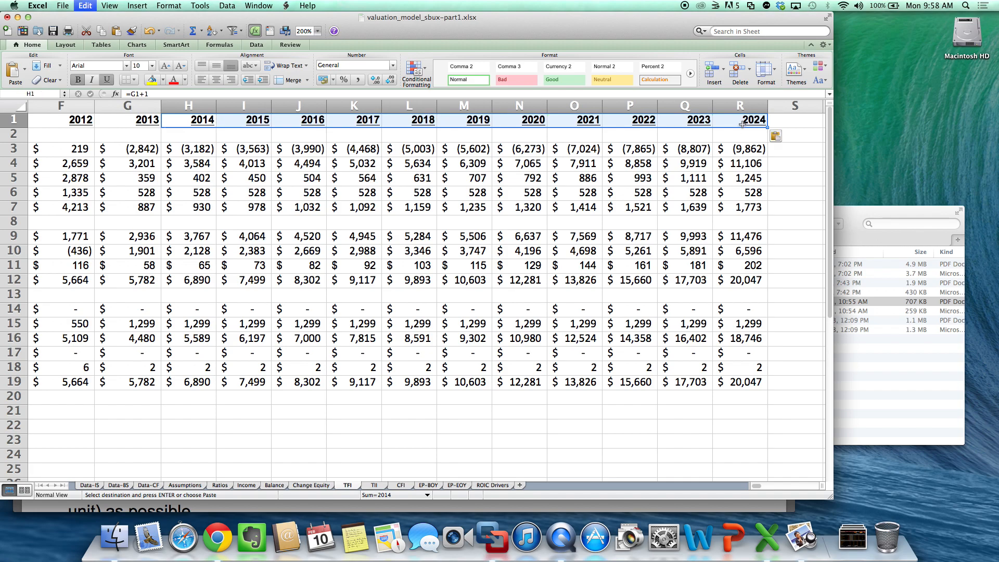
left_click(791, 266)
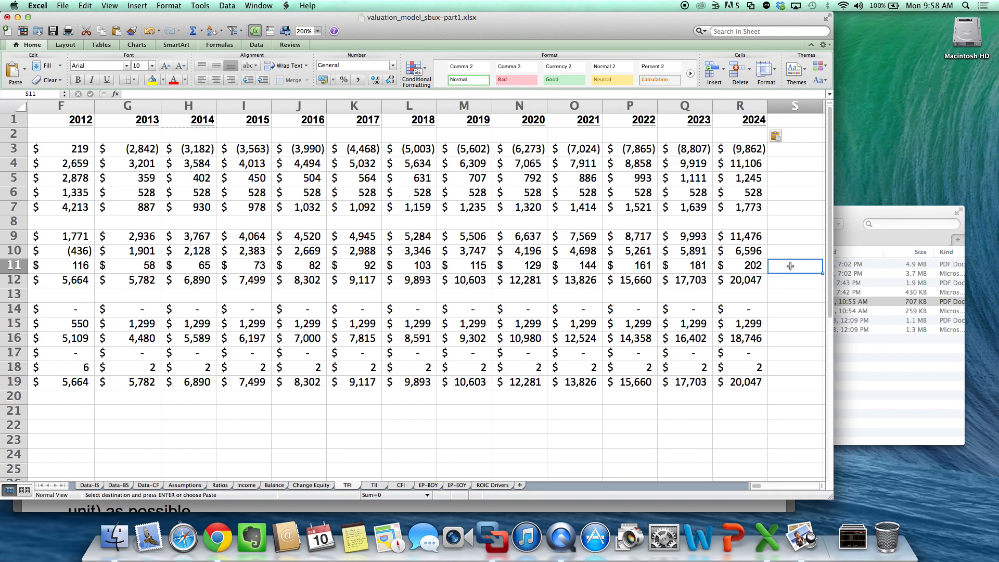
- On the CFI sheet, copy the entire 2012 column F into columns G through R
left_click(402, 487)
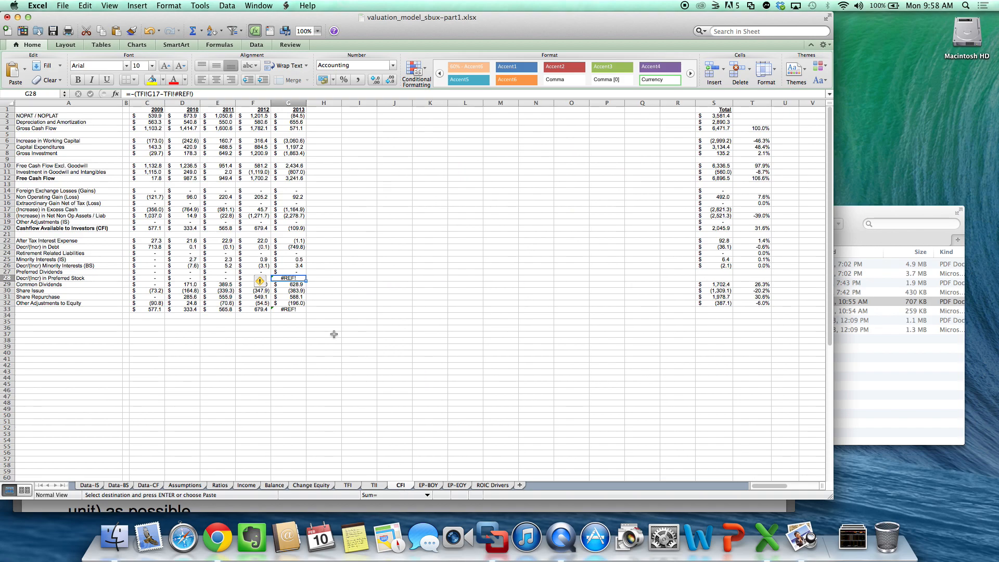
left_click(325, 267)
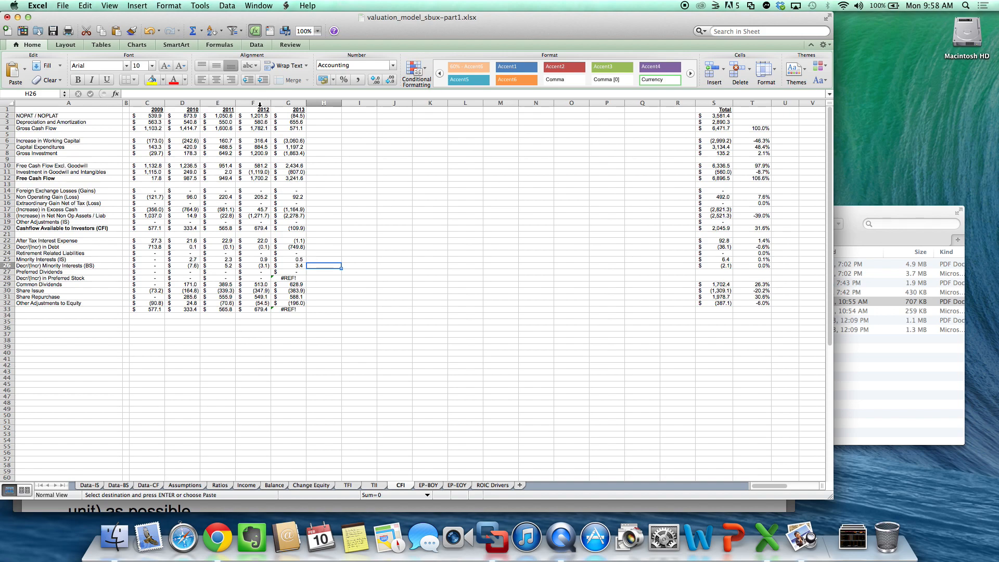
left_click(260, 104)
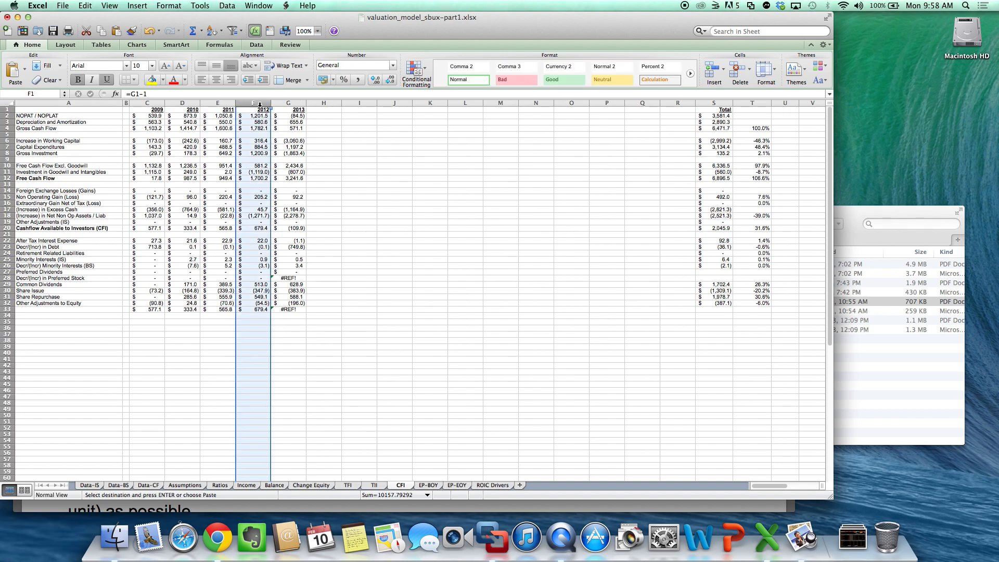
key("super+c")
left_click_drag(295, 102, 676, 102)
left_click(676, 103)
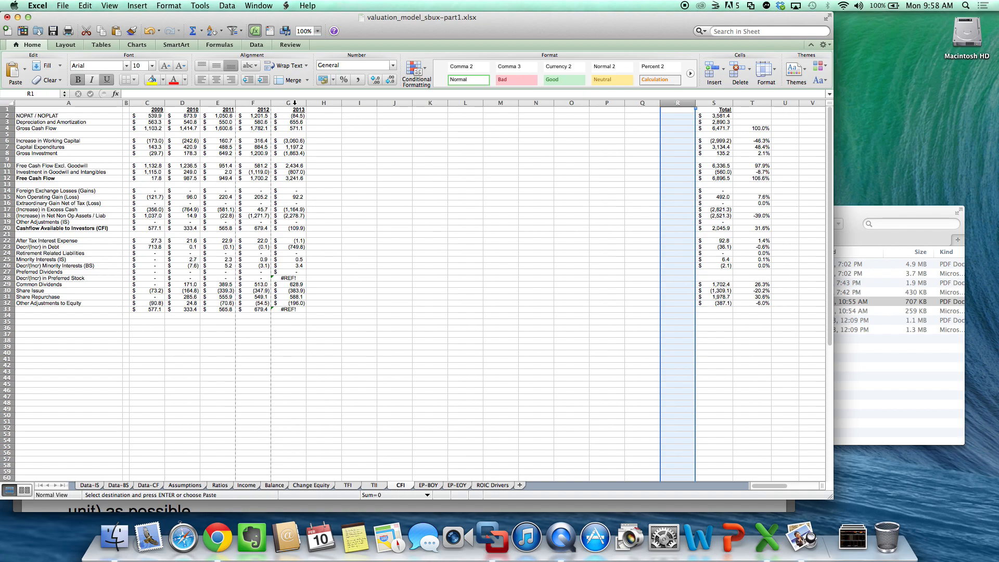
left_click_drag(295, 103, 681, 103)
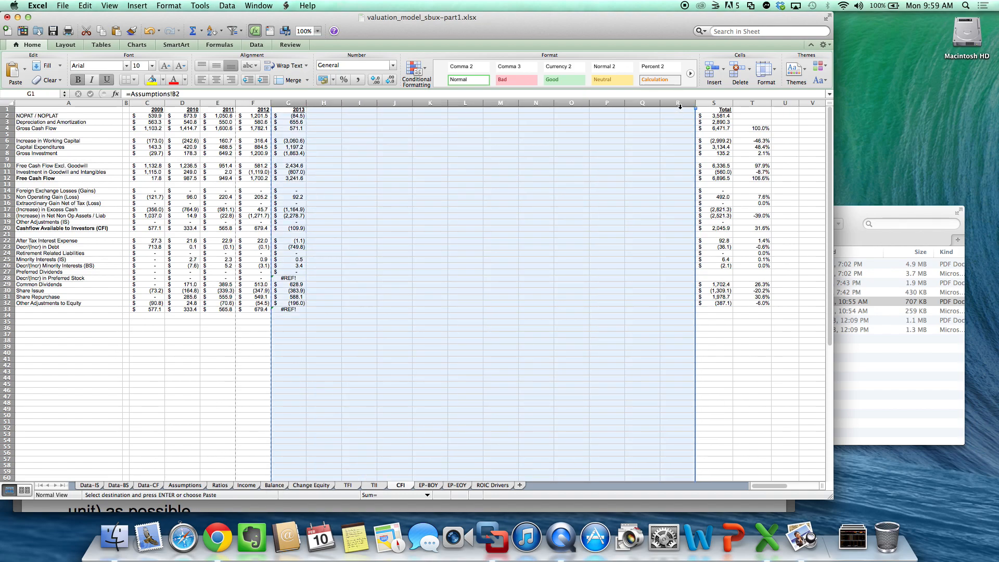
left_click(680, 103)
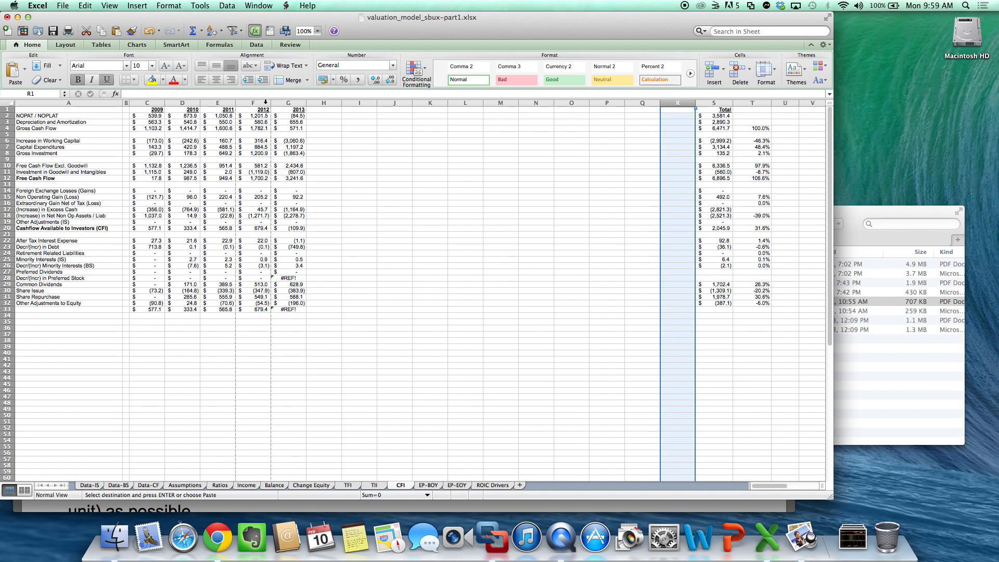
left_click_drag(286, 103, 673, 122)
right_click(673, 122)
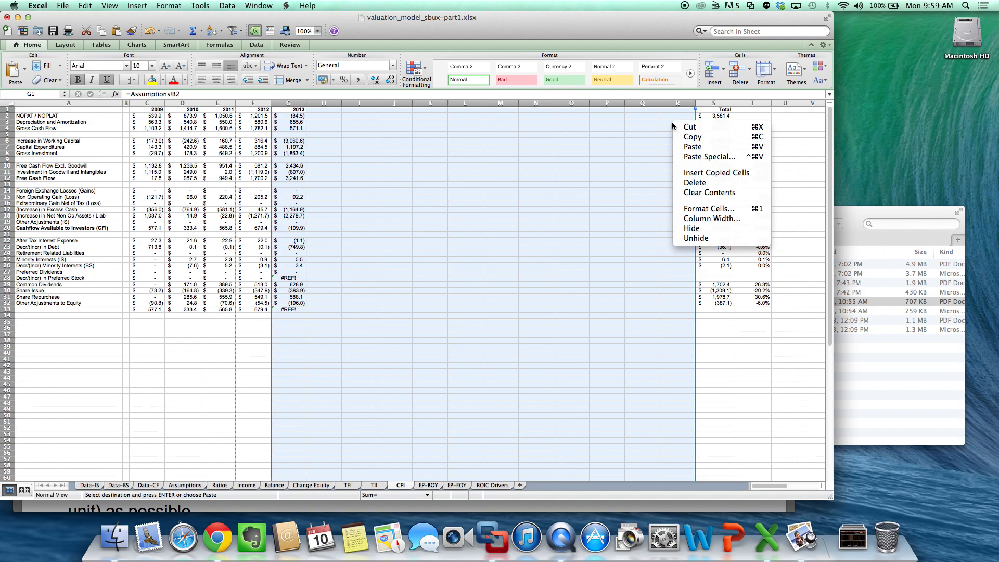
left_click(635, 343)
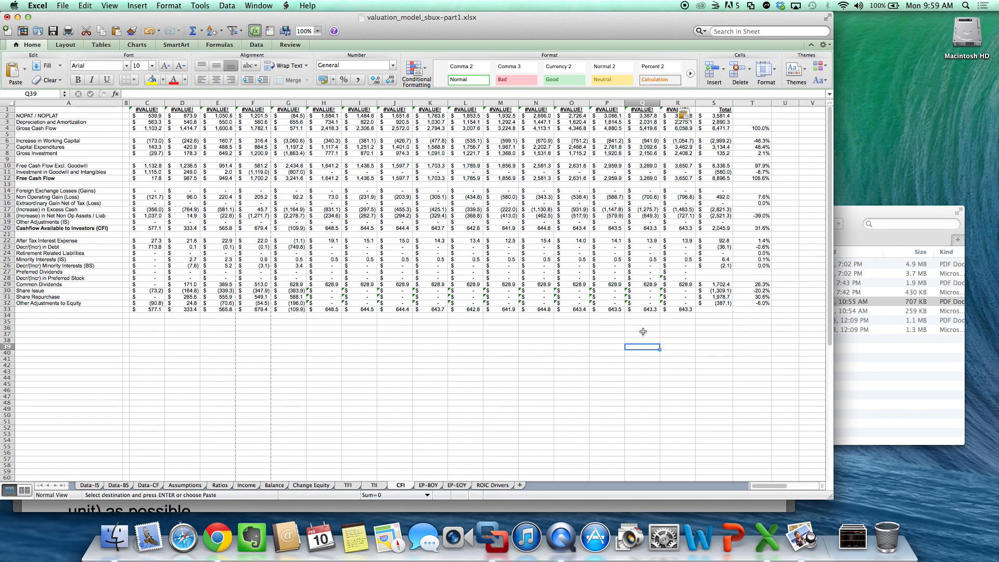
- Examine the CFI sheet's non-operating gain formula in J15 and the year header formulas in F1, G1 and H1
left_click(682, 329)
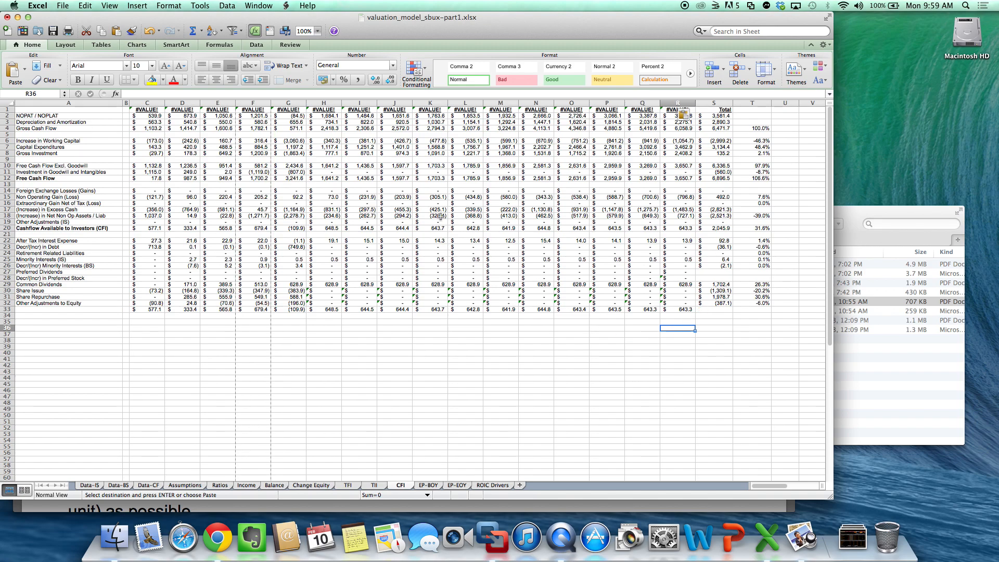
left_click(391, 197)
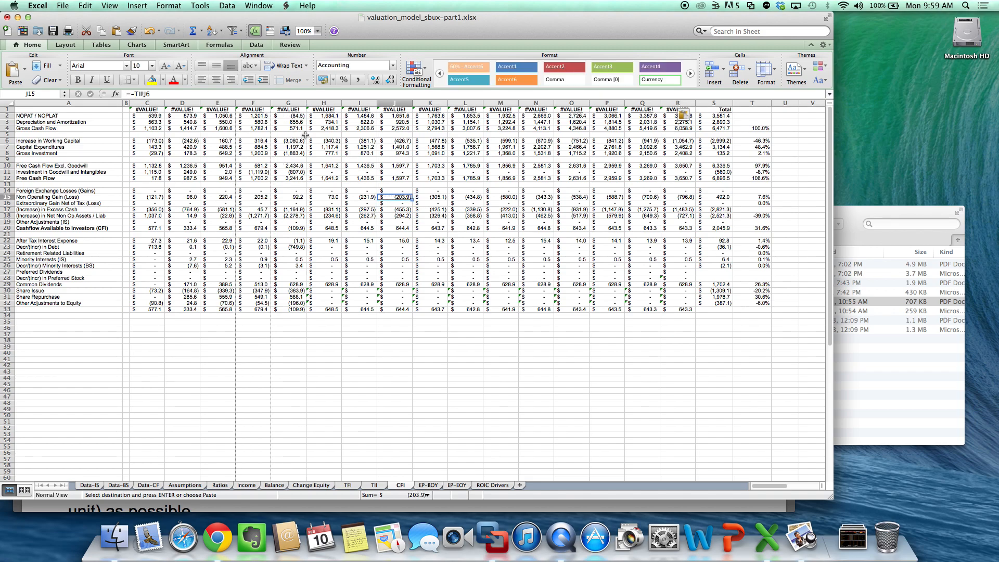
left_click(264, 109)
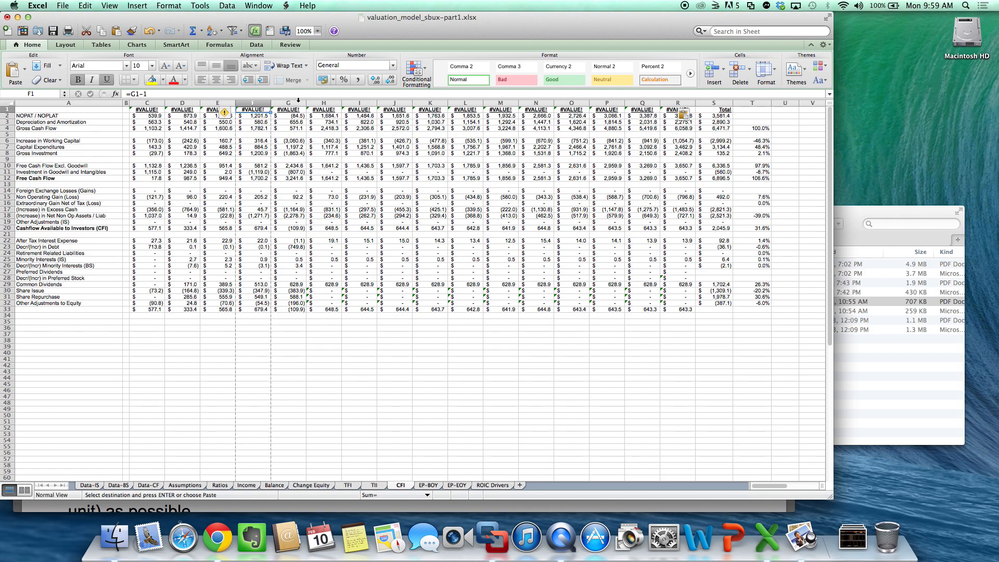
left_click(294, 110)
left_click(319, 110)
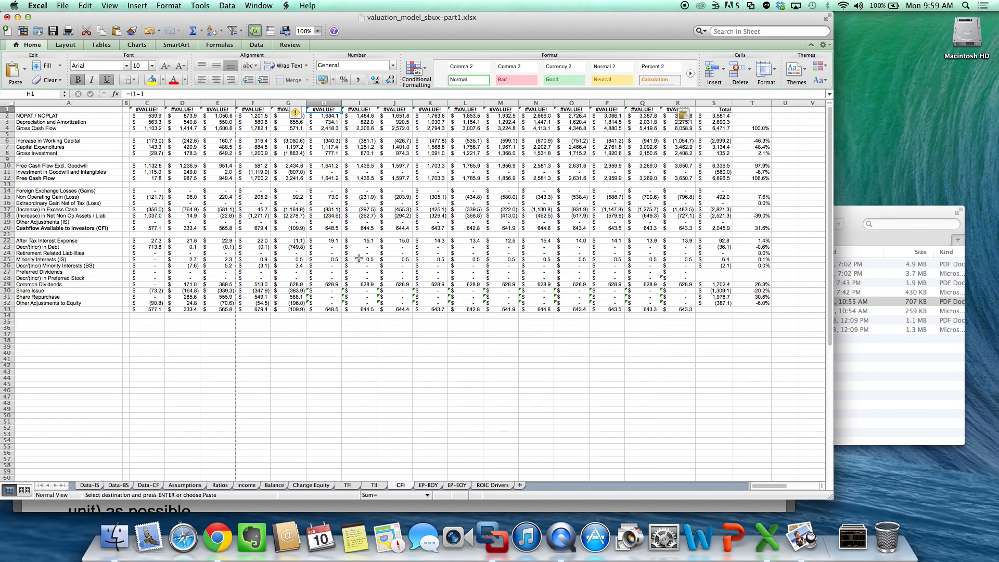
- Examine the CFI sheet's year header formulas in row 1, from R1 back to G1
left_click(666, 111)
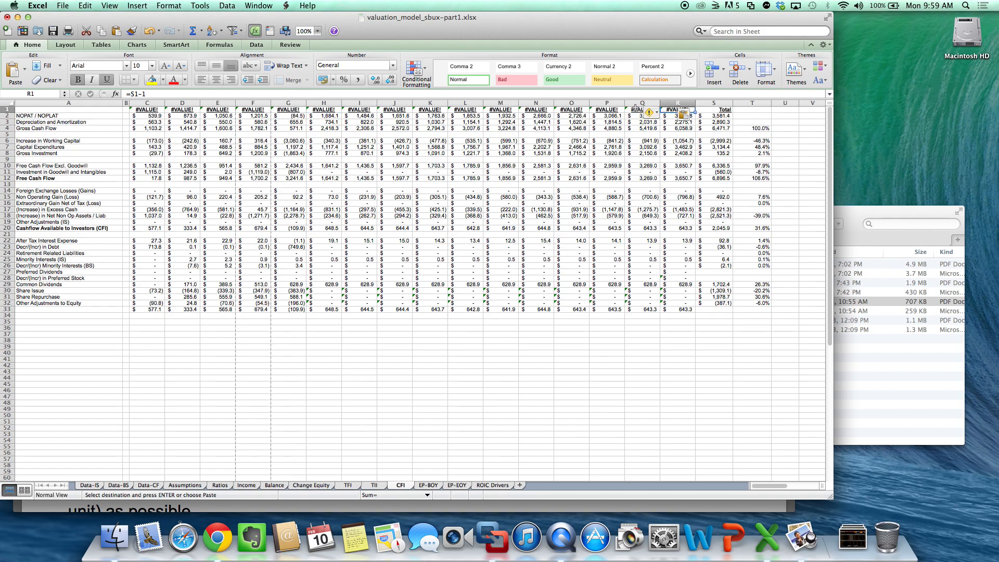
left_click(636, 108)
key("Left")
key("Left")
key("Left")
key("Left")
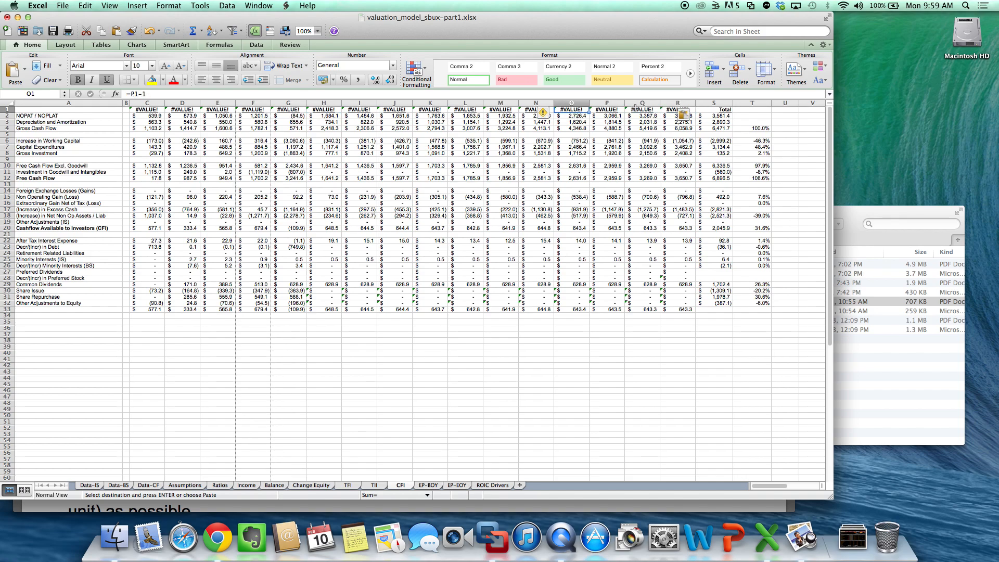
key("Left")
key("Left")
key("Left")
key("Left")
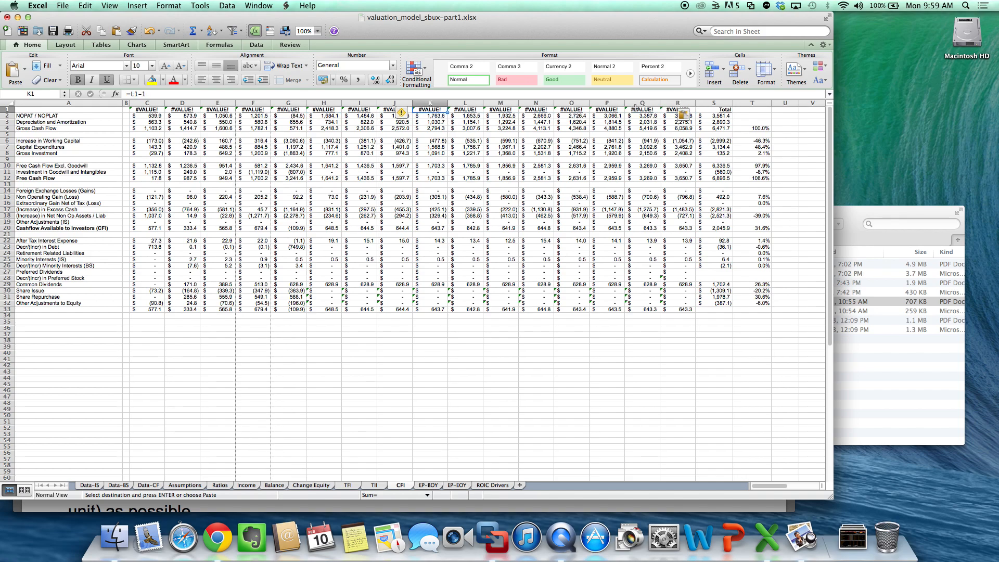
key("Left")
key("Left")
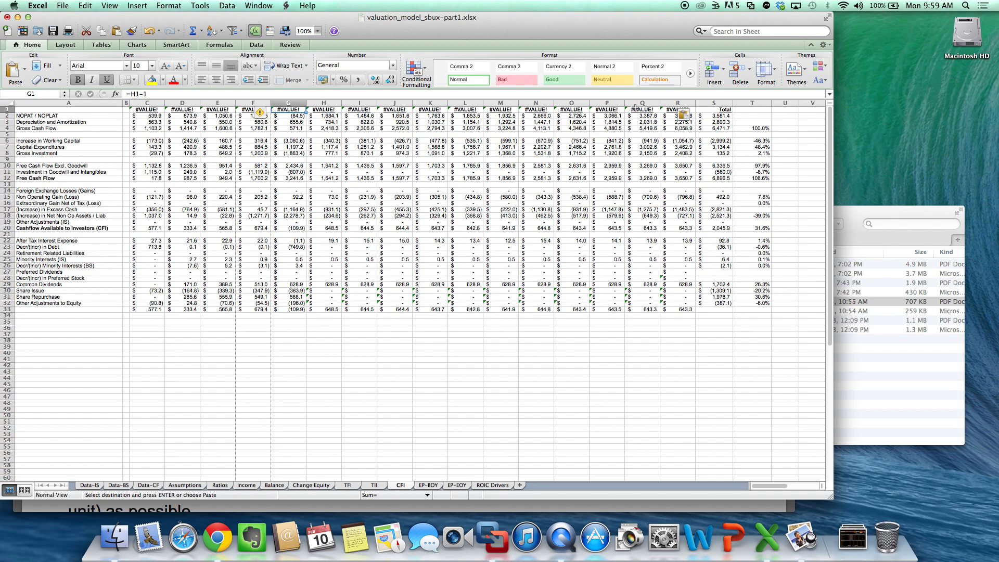
type("=")
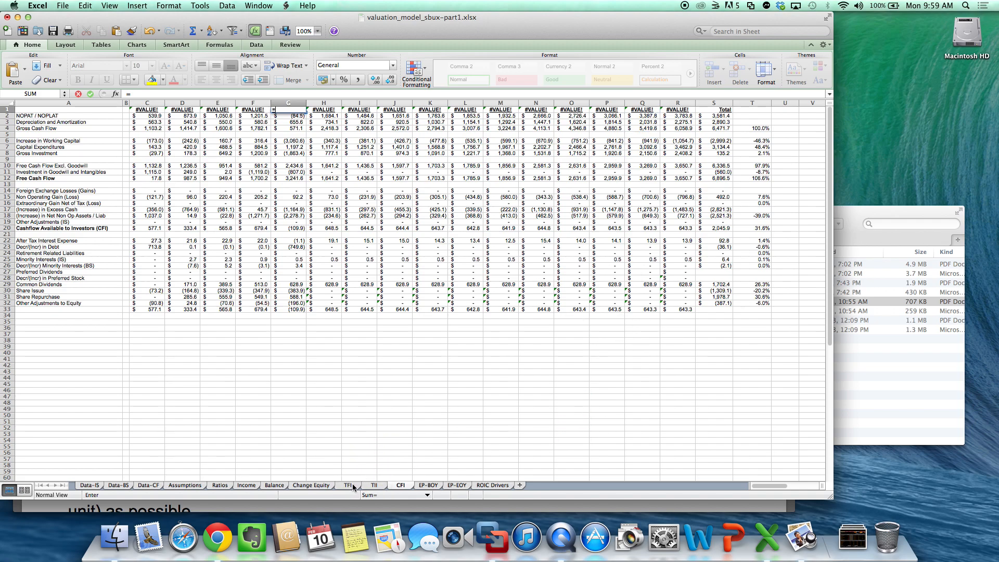
key("Escape")
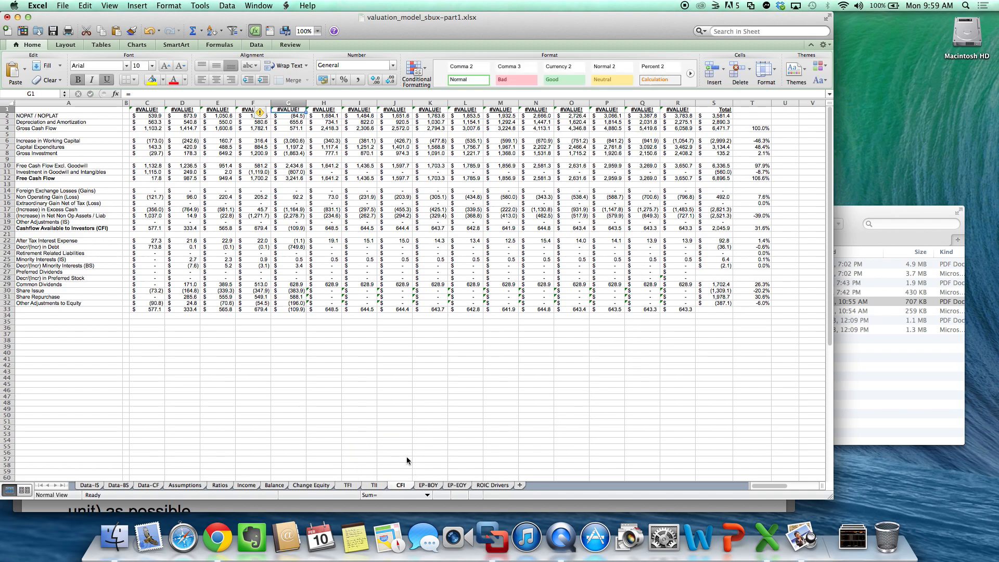
left_click(348, 485)
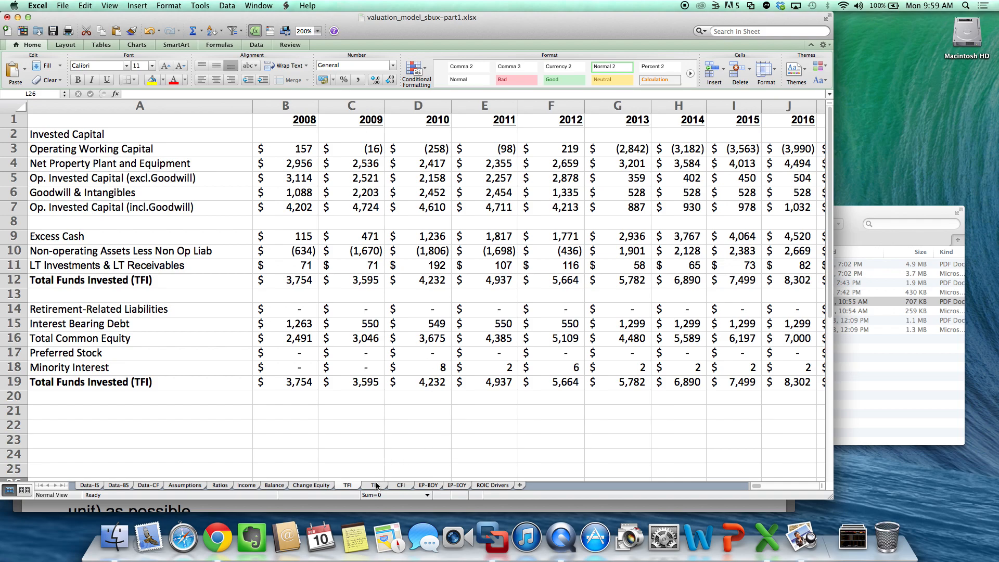
left_click(401, 485)
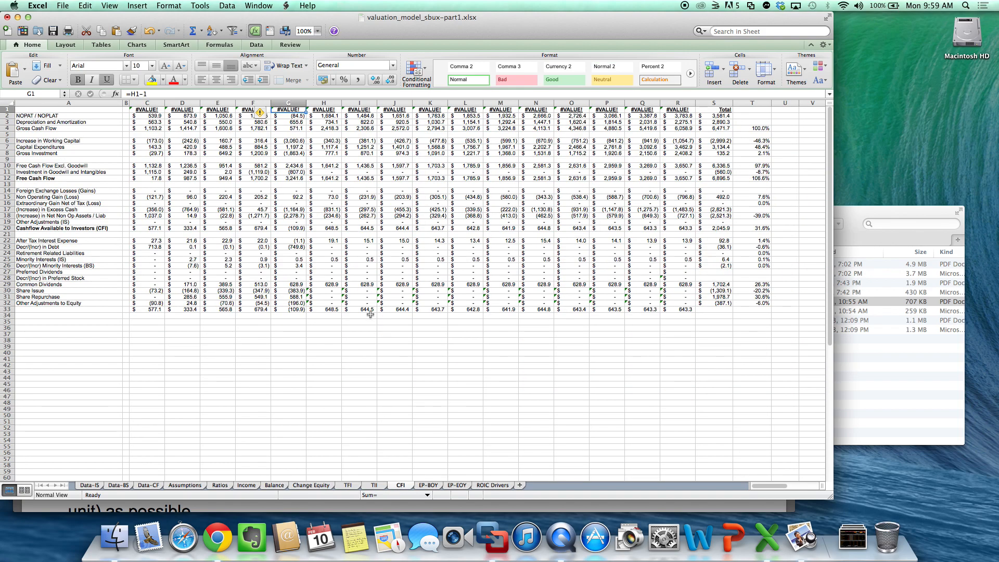
- Link the CFI sheet's first year header in C1 to the 2009 header in C1 of the TFI sheet
left_click(156, 110)
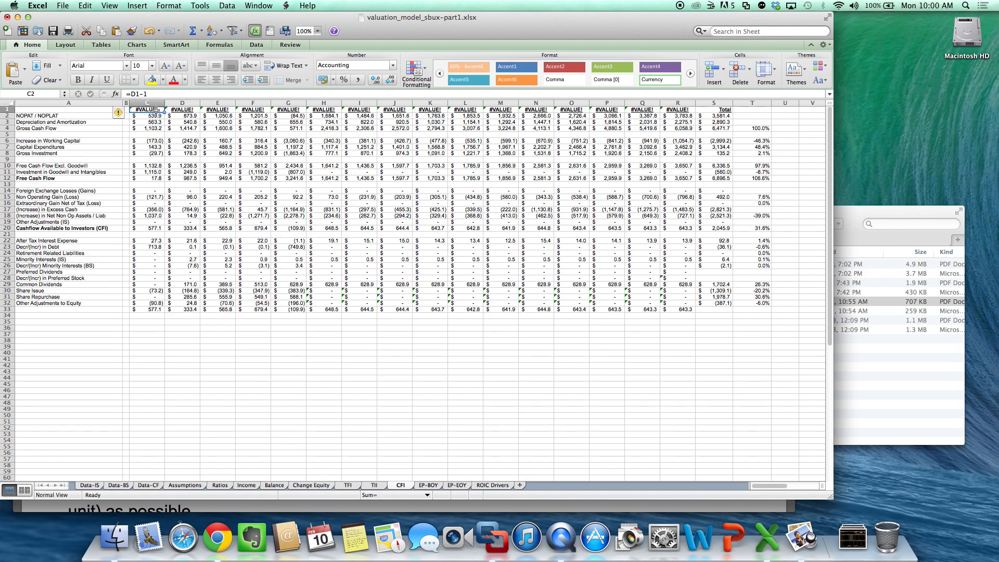
type("-")
key("BackSpace")
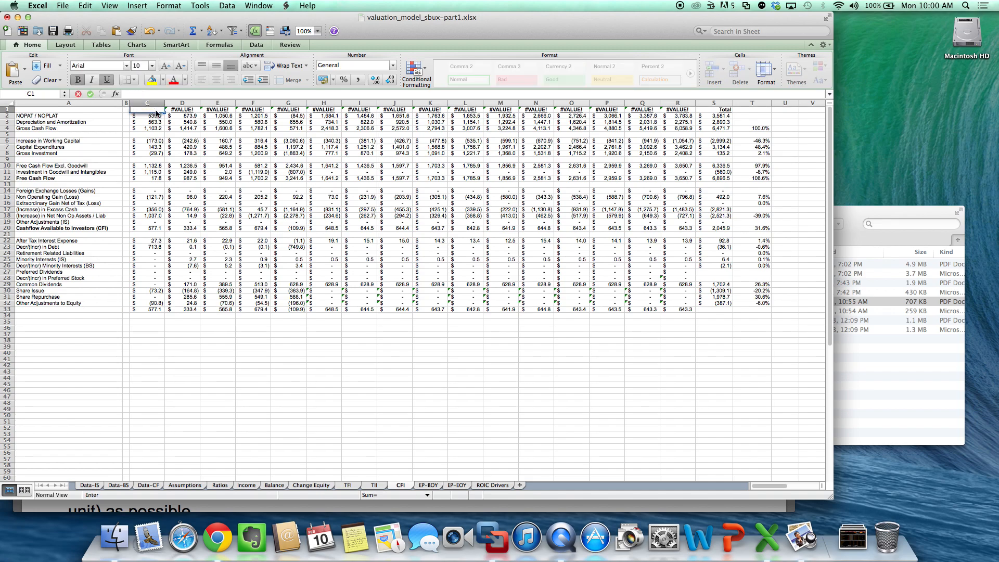
type("=")
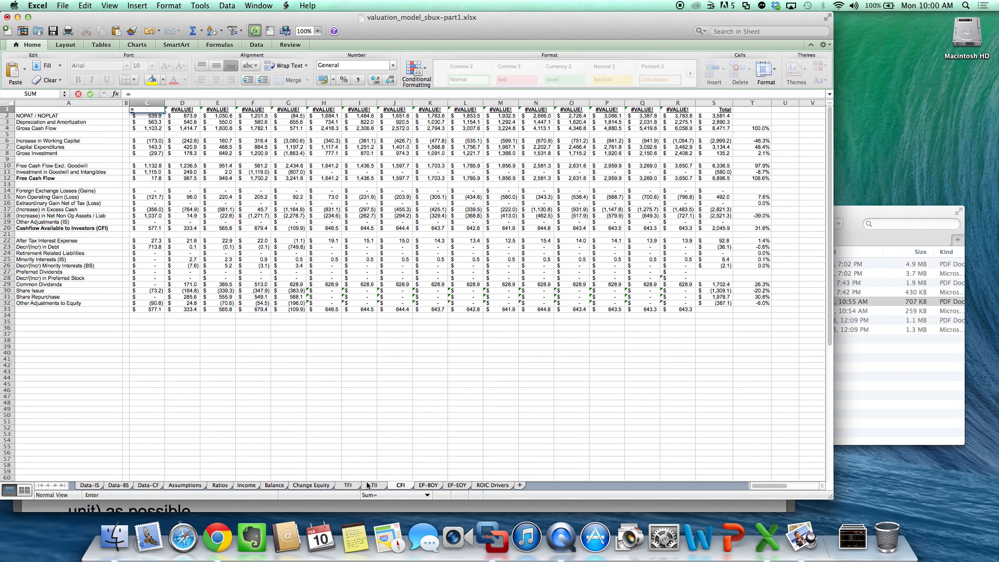
left_click(348, 485)
left_click(372, 121)
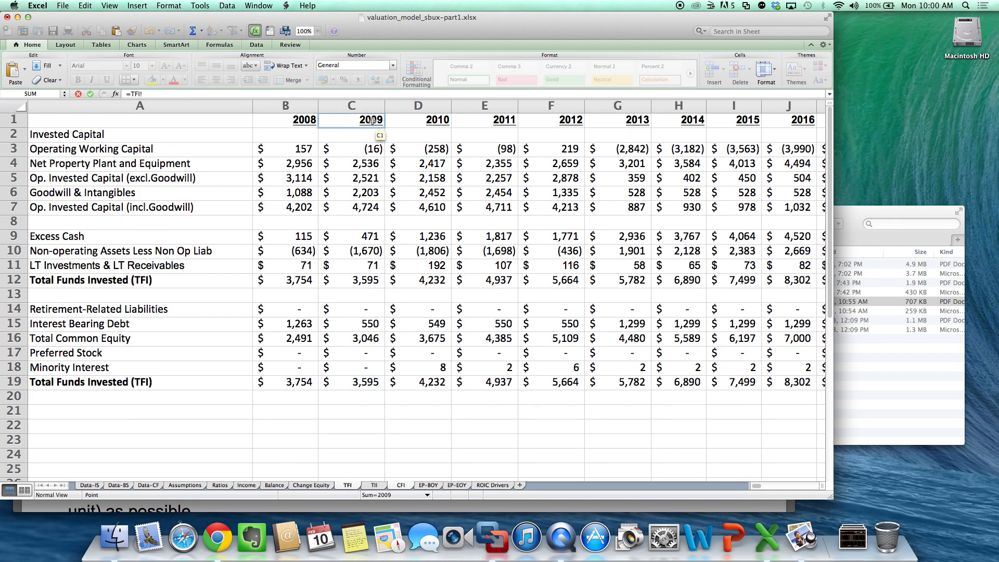
key("Return")
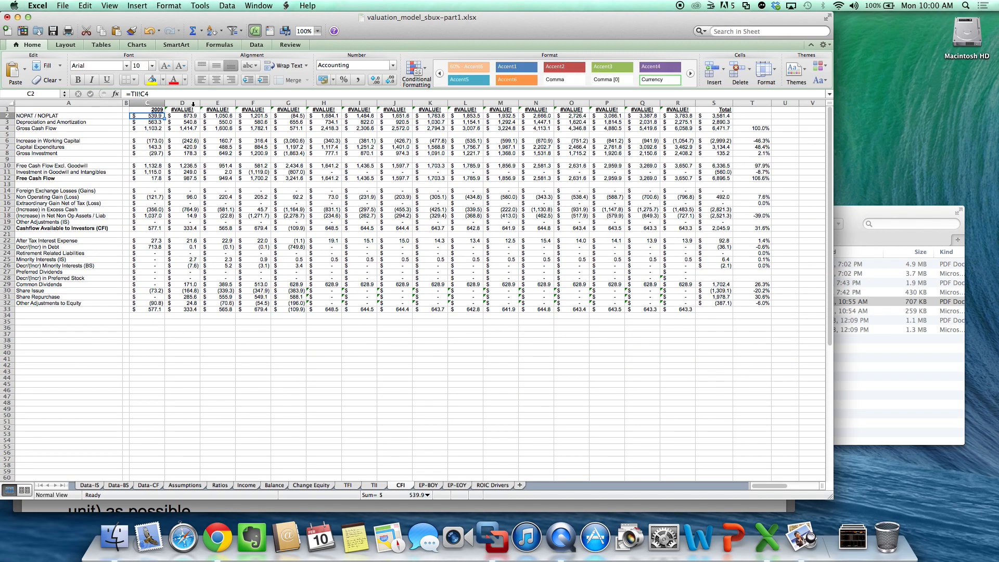
- Copy the linked year header in C1 across row 1 of the CFI sheet through R1
left_click(182, 109)
key("super+c")
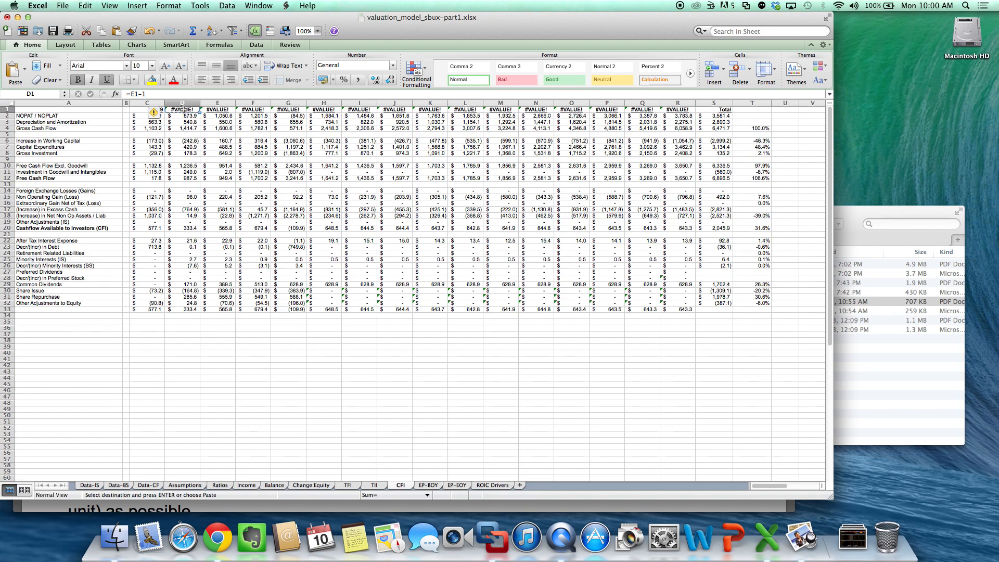
left_click_drag(136, 109, 677, 108)
key("super+v")
left_click(682, 270)
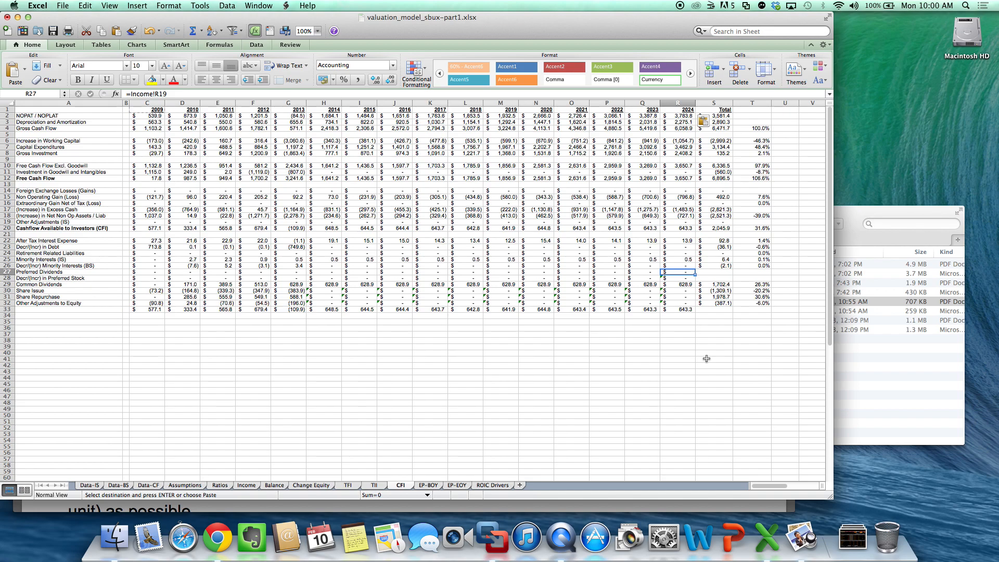
- Hide the forecast columns H through R on the CFI sheet
left_click(722, 104)
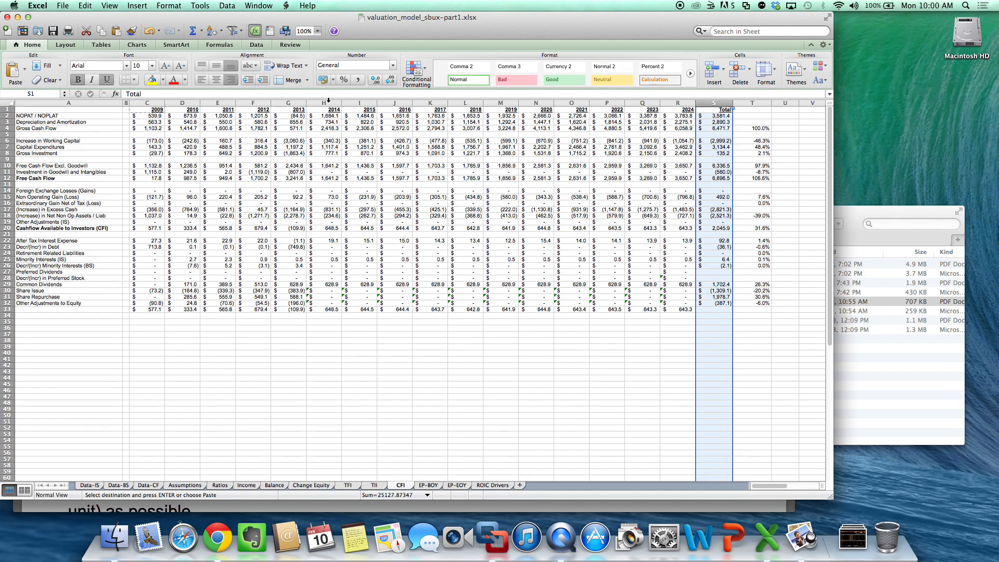
left_click_drag(329, 101, 670, 104)
right_click(671, 104)
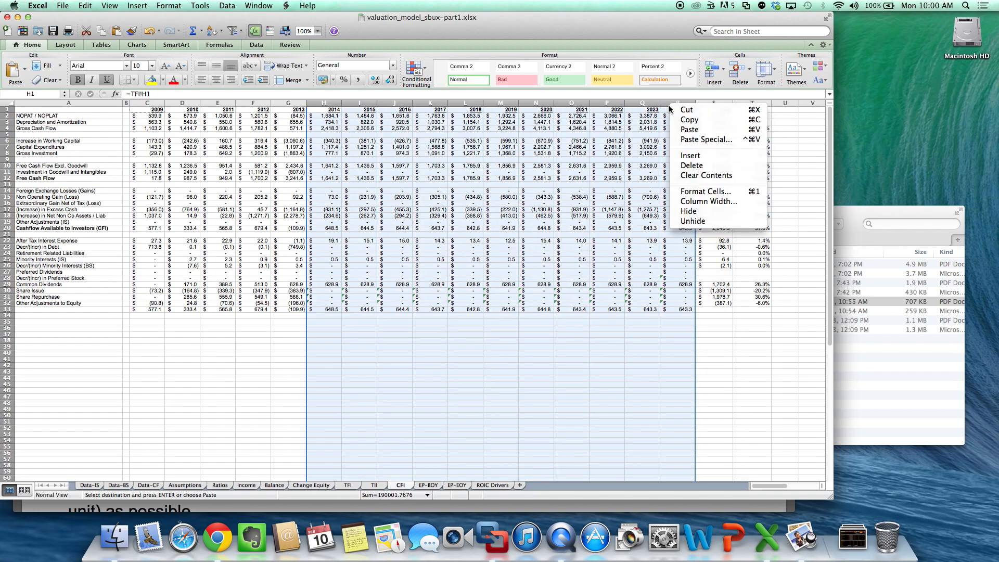
left_click(689, 211)
left_click(689, 209)
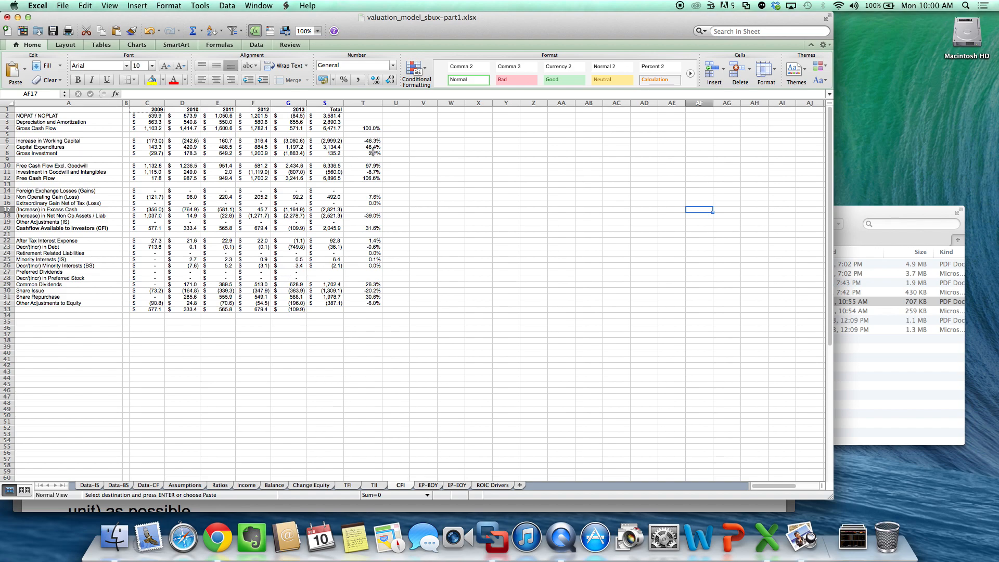
- Unhide the columns between G and S on the CFI sheet
left_click_drag(297, 103, 324, 104)
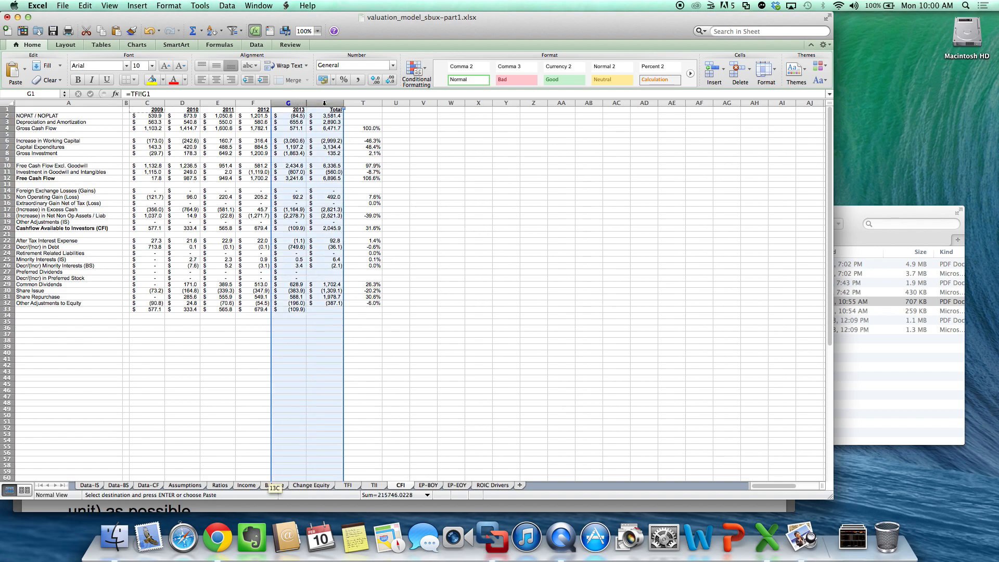
right_click(323, 103)
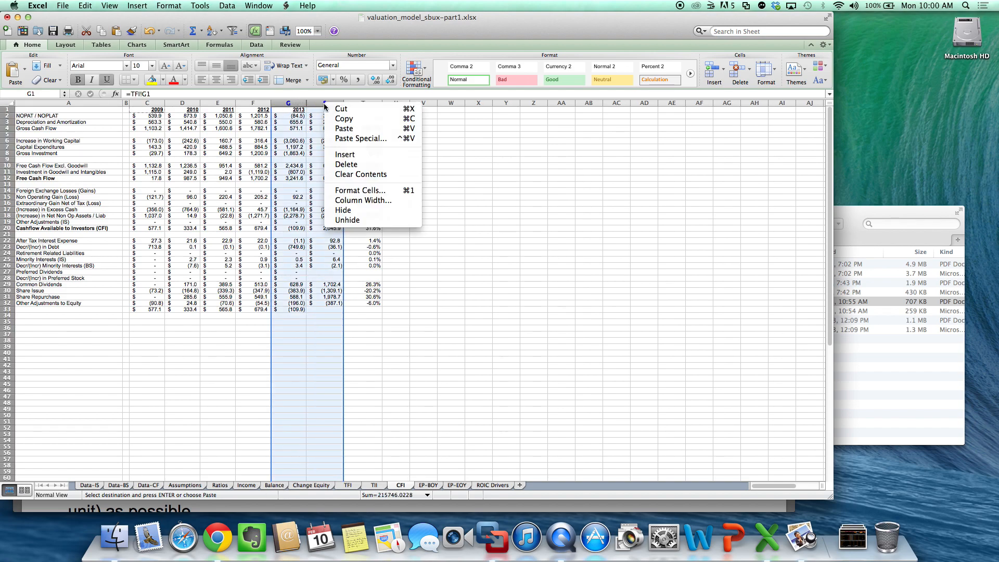
left_click(373, 220)
left_click(458, 279)
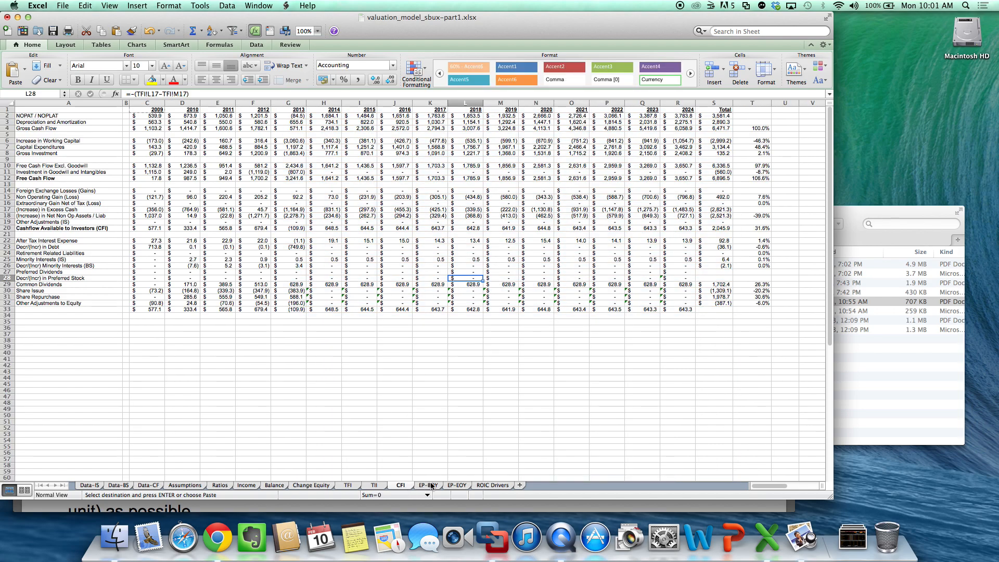
- On the EP-BOY sheet, copy the 2013 column F1:F23 into columns G through R
left_click(428, 485)
left_click(379, 227)
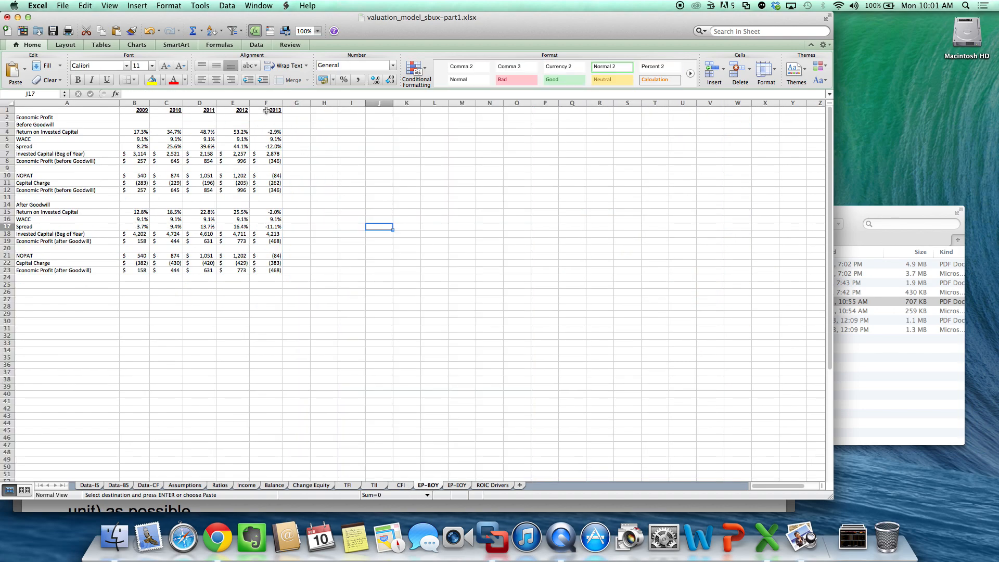
left_click_drag(266, 110, 260, 270)
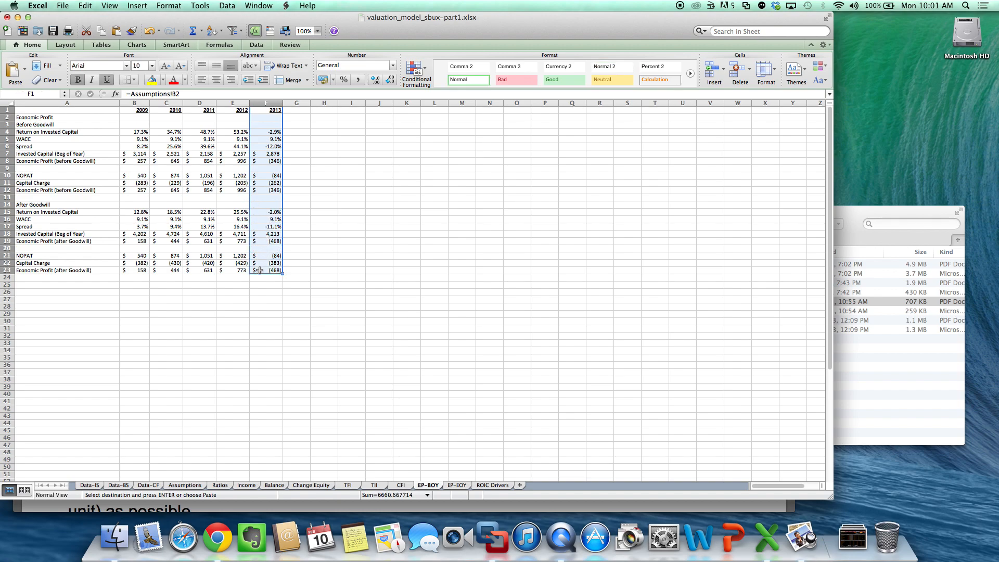
key("super+c")
left_click_drag(306, 112, 603, 110)
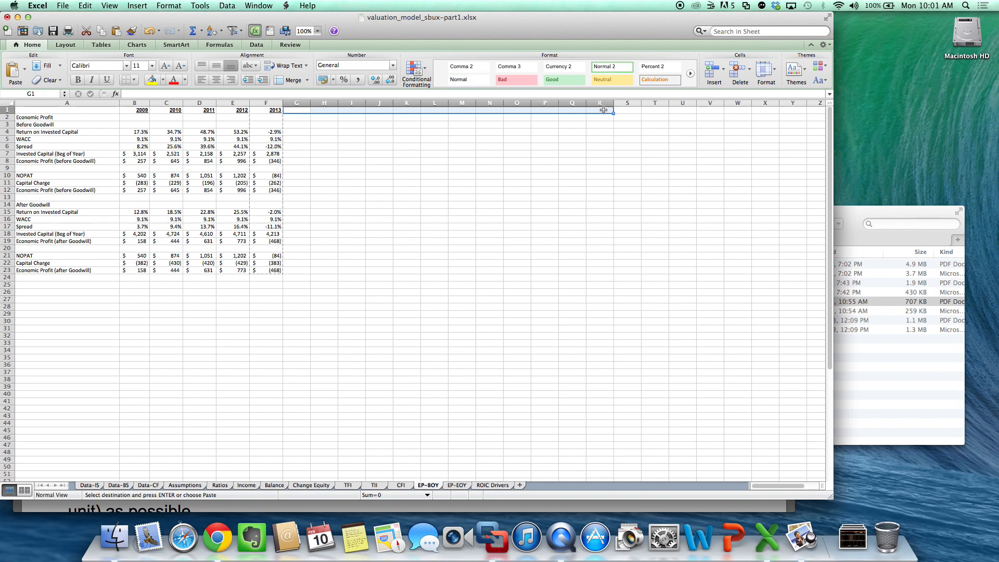
key("super+v")
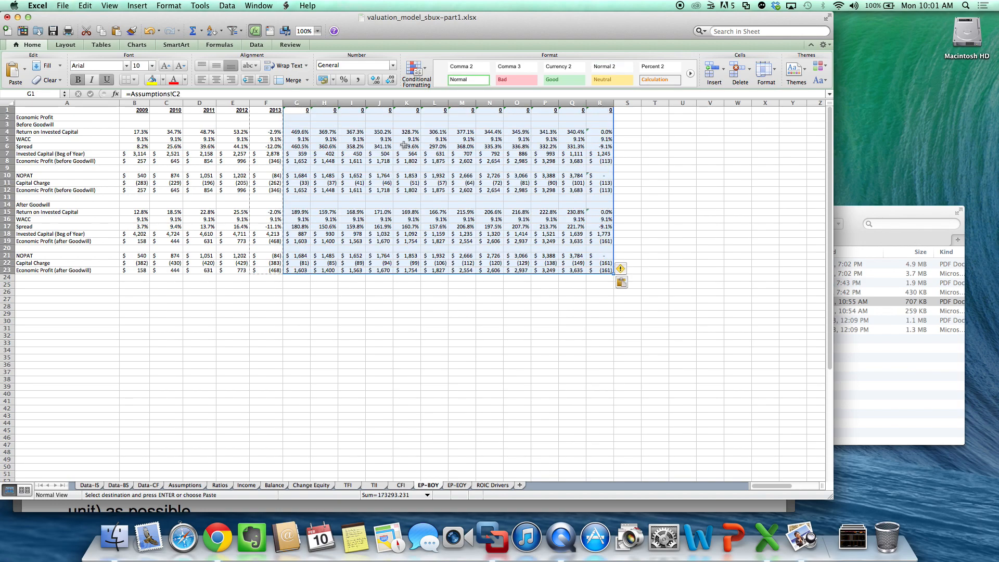
- Set the EP-BOY year header in G1 to =F1+1 and copy it across to R1
left_click(306, 111)
type("=")
key("Left")
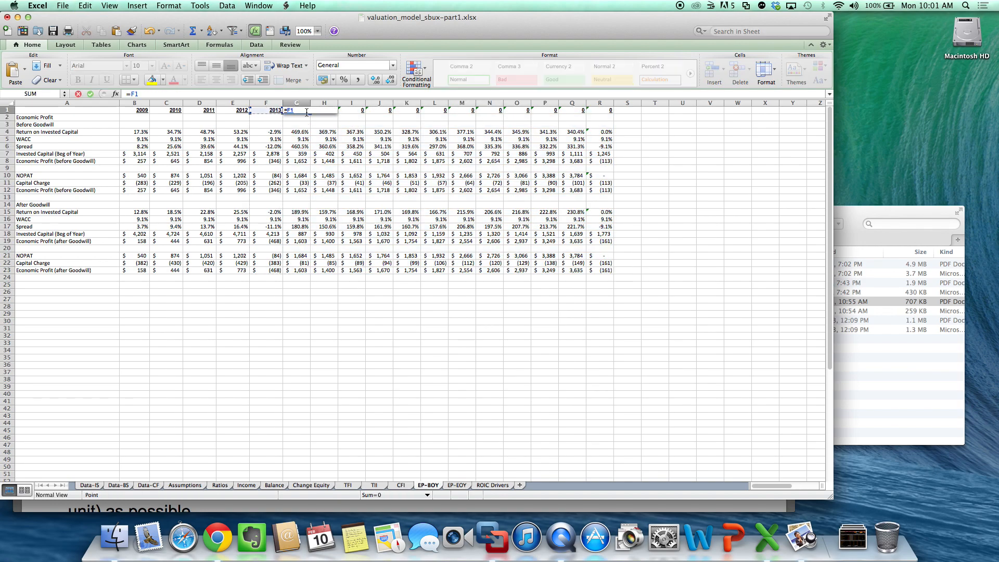
type("+1")
key("Return")
left_click(306, 110)
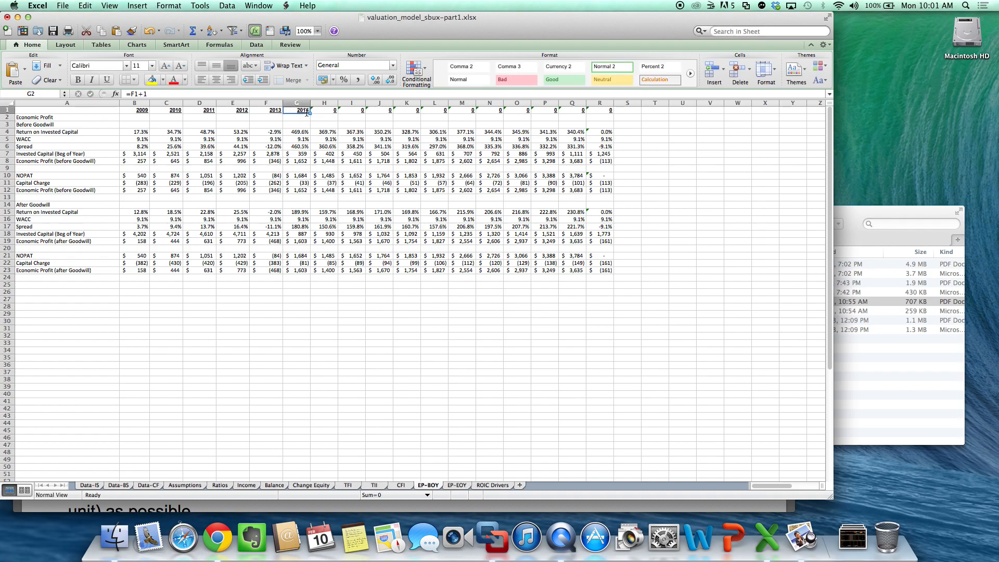
key("super+c")
left_click_drag(307, 111, 609, 110)
key("super+v")
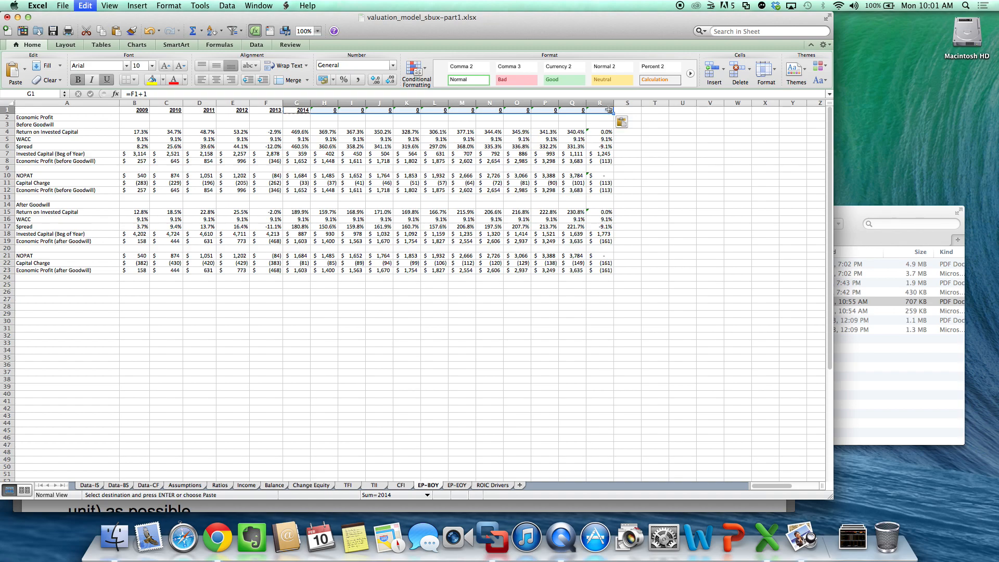
left_click(661, 189)
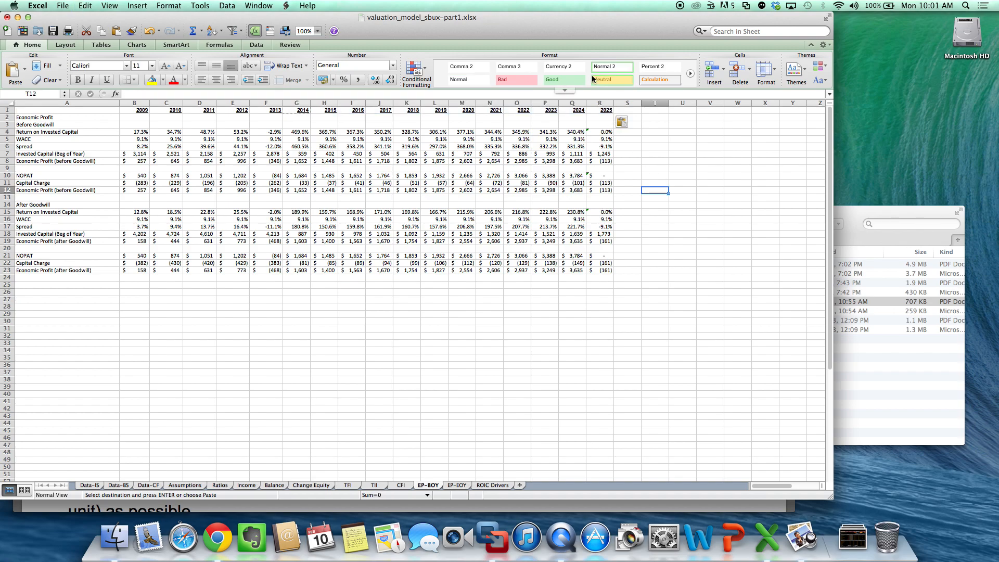
- Delete the surplus 2025 column R from the EP-BOY sheet
left_click(597, 103)
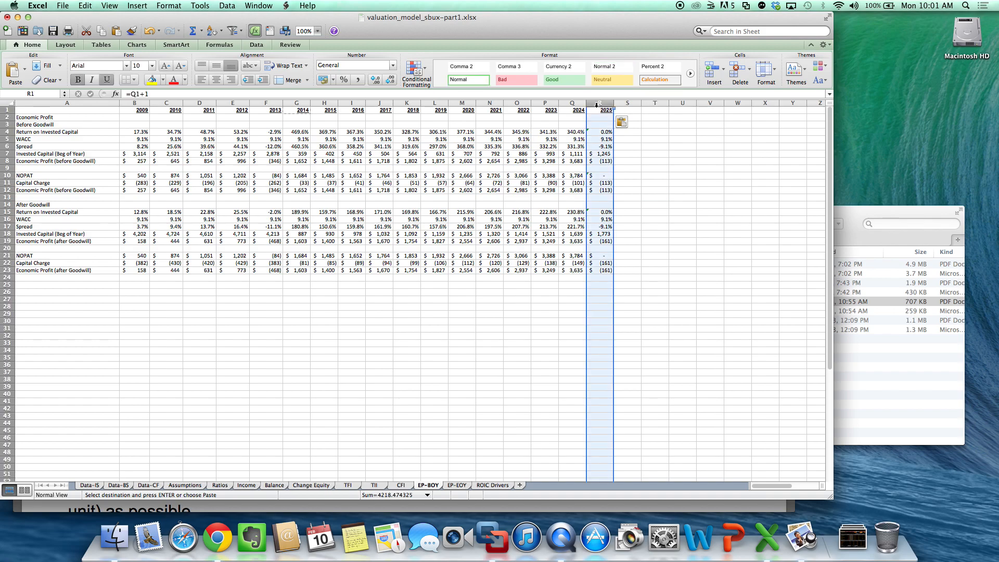
right_click(596, 106)
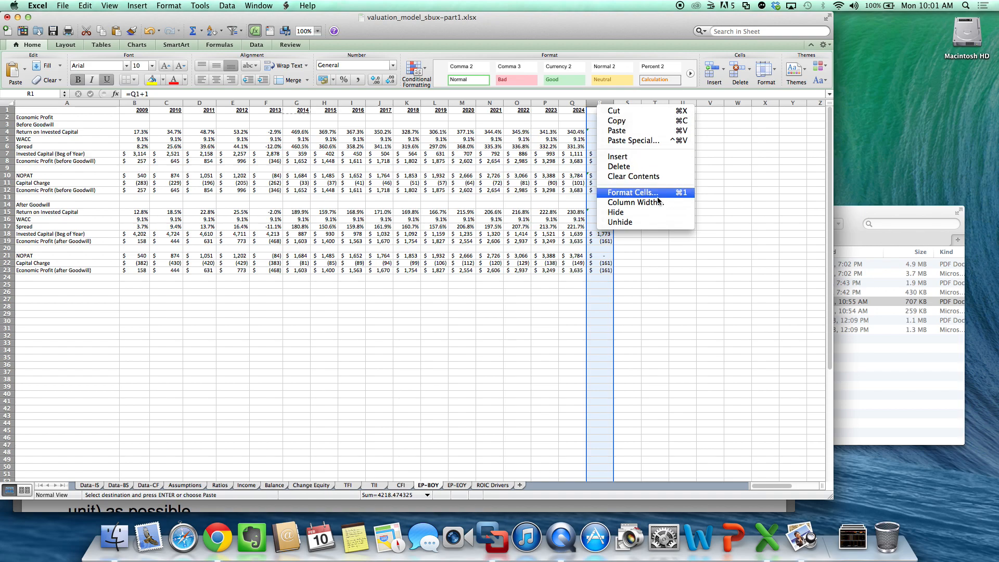
left_click(658, 166)
left_click(658, 161)
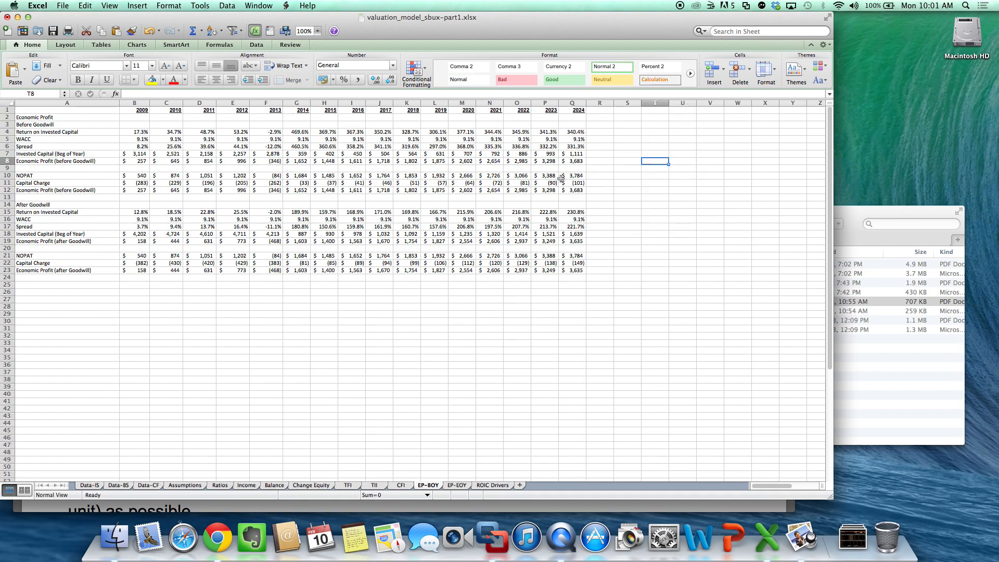
- On the EP-EOY sheet, copy the entire 2013 column G into columns H through R
left_click(455, 489)
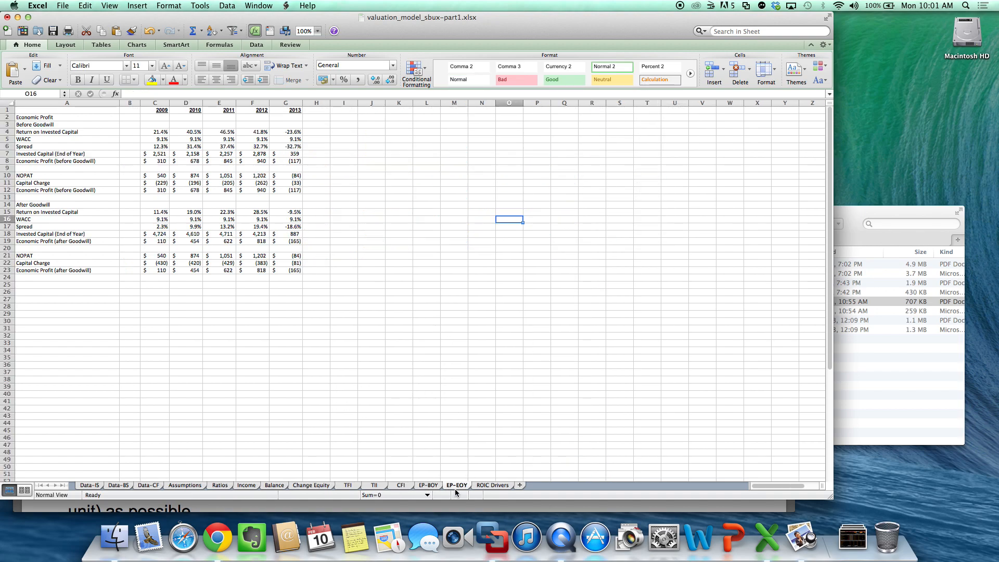
left_click(283, 104)
key("super+c")
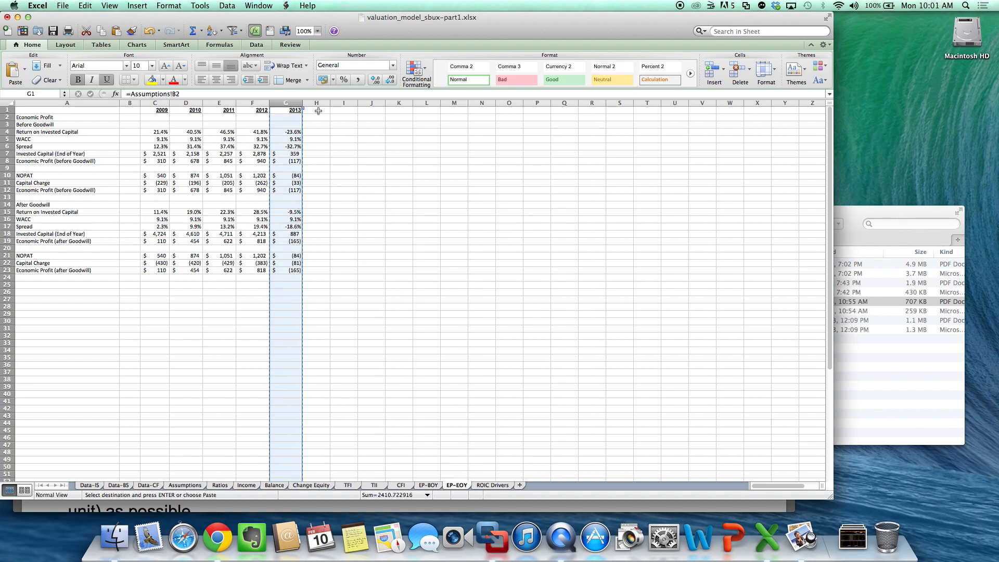
left_click_drag(317, 111, 597, 110)
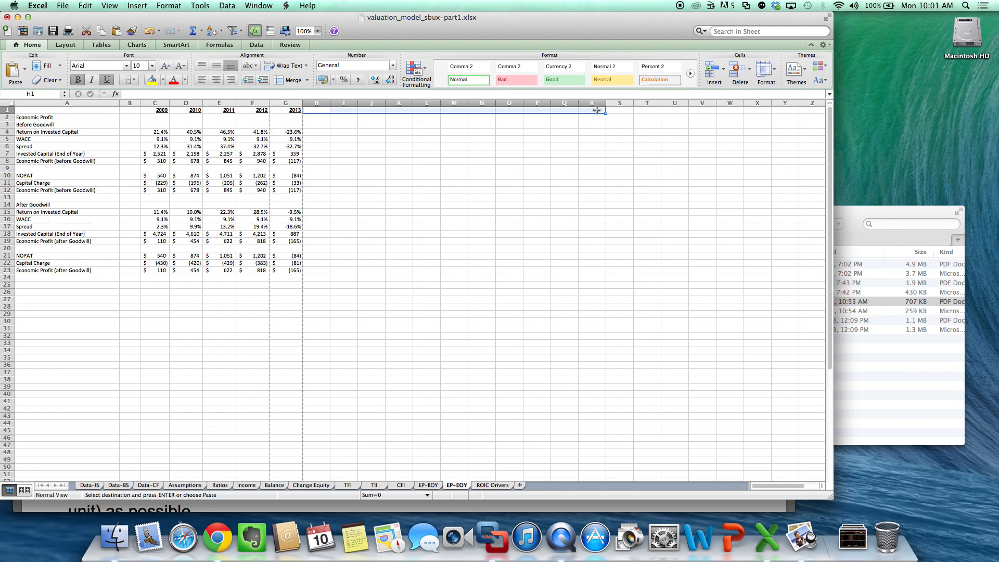
key("super+v")
left_click(489, 112)
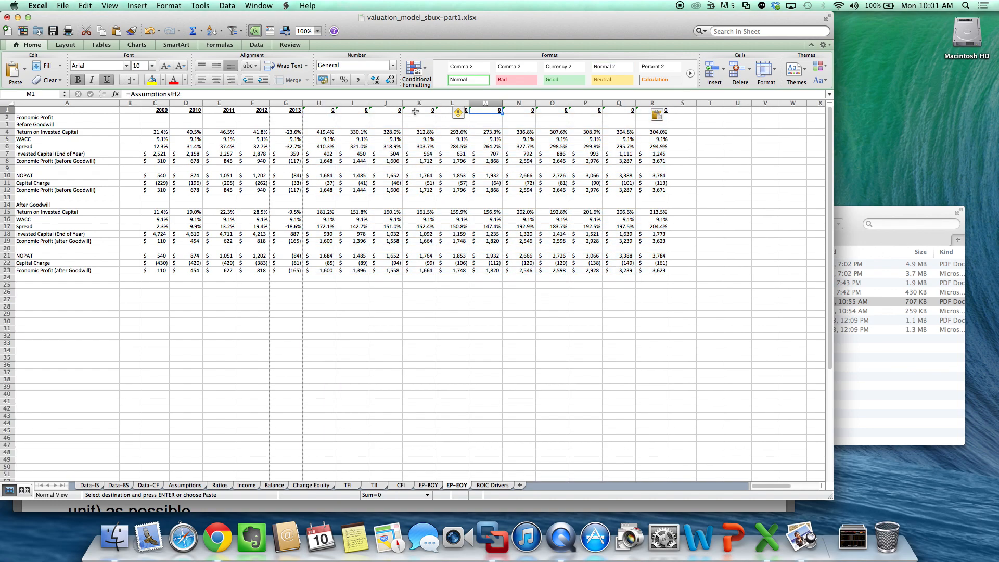
- Set the EP-EOY year header in H1 to =G1+1 and copy it across to R1
left_click(333, 114)
left_click(331, 110)
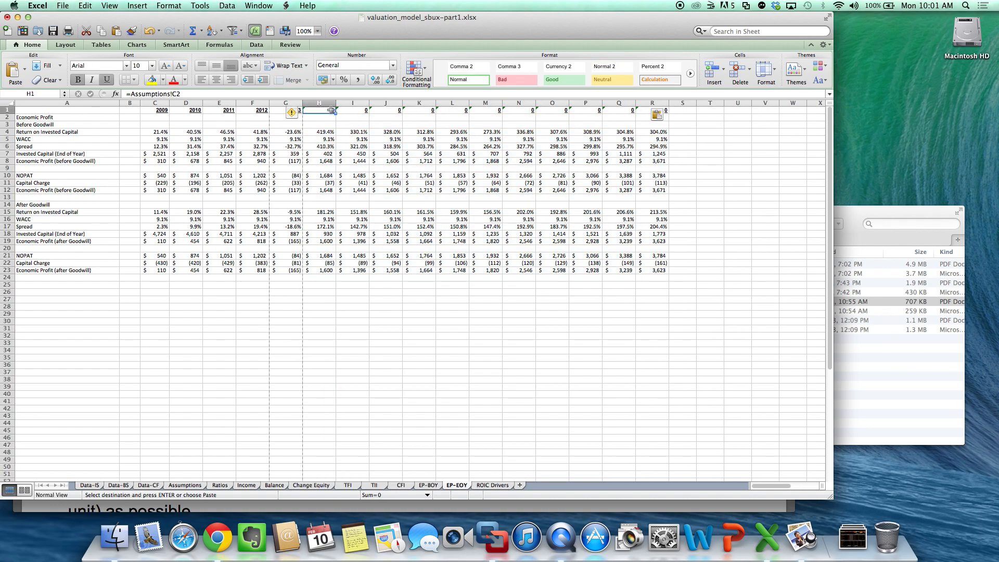
type("=")
key("Left")
type("+")
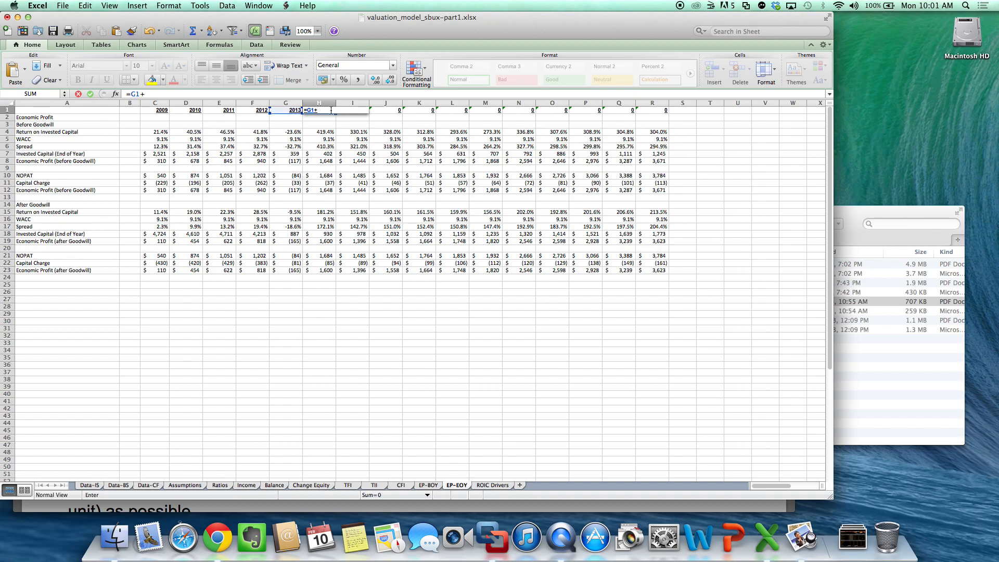
key("Return")
left_click(331, 111)
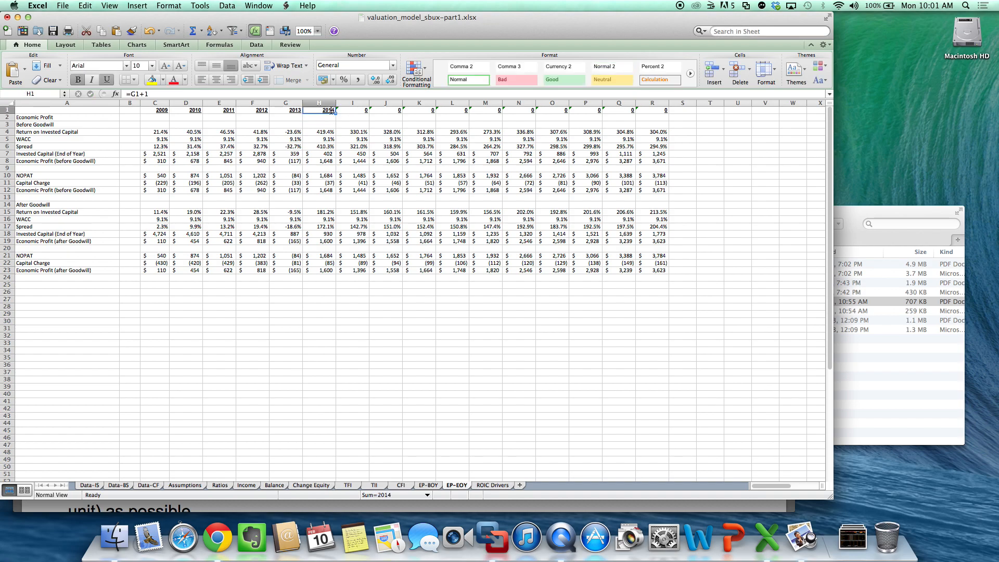
key("cmd+c")
left_click_drag(332, 110, 662, 111)
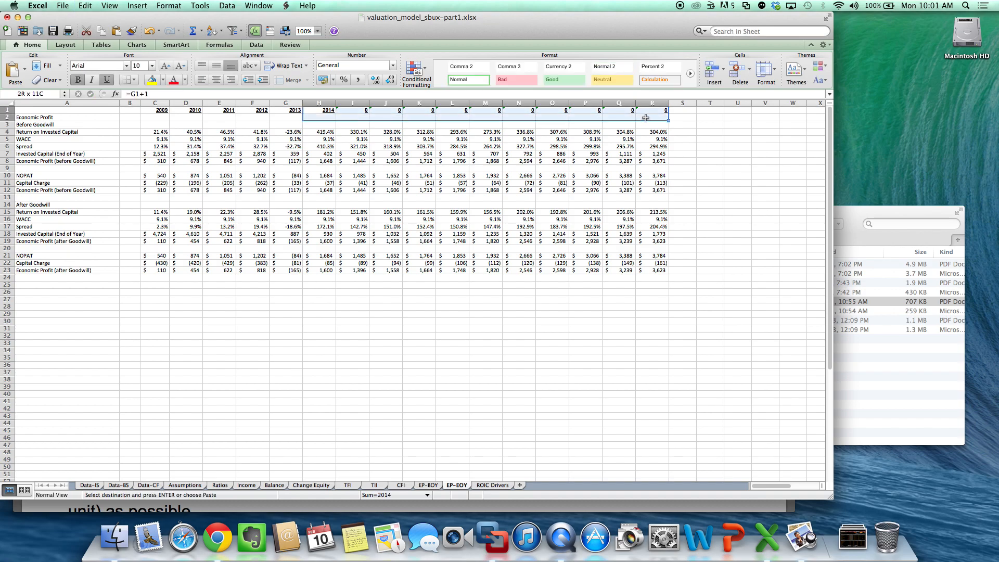
key("cmd+v")
left_click(718, 242)
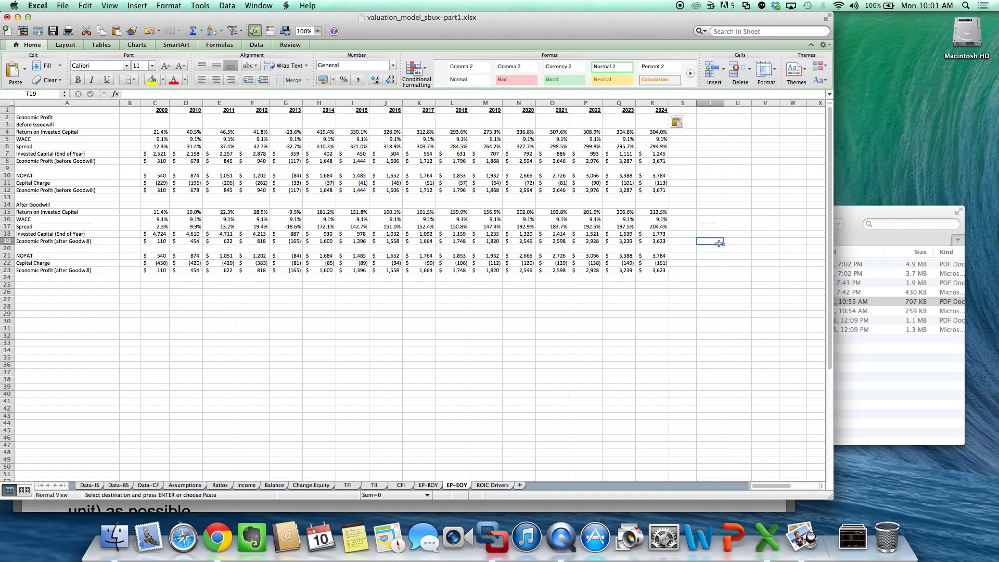
- Check the EP-BOY and EP-EOY sheets, and examine the CFI sheet's cash flows from 2009 through 2024 at 150% zoom
left_click(434, 485)
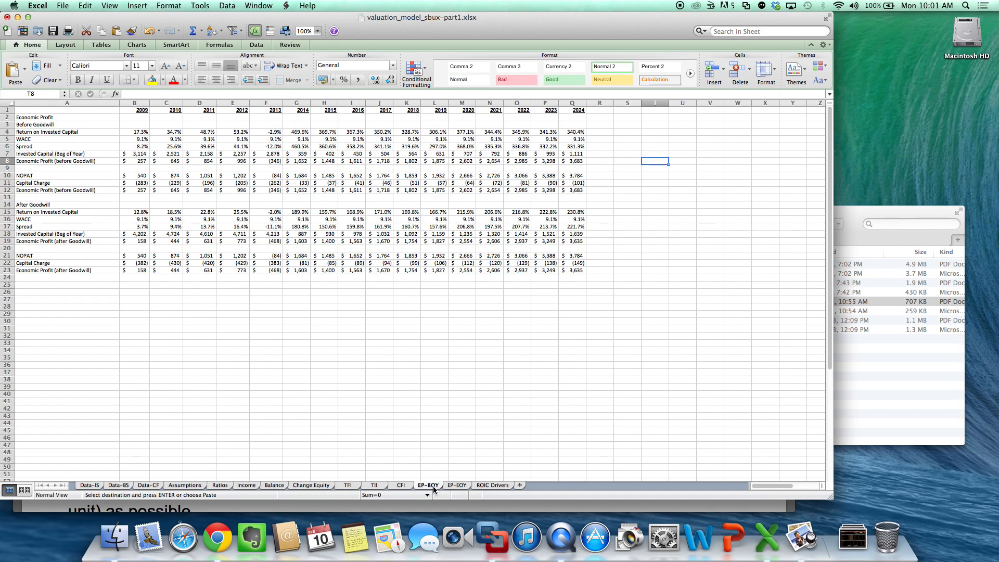
left_click(458, 485)
left_click(451, 395)
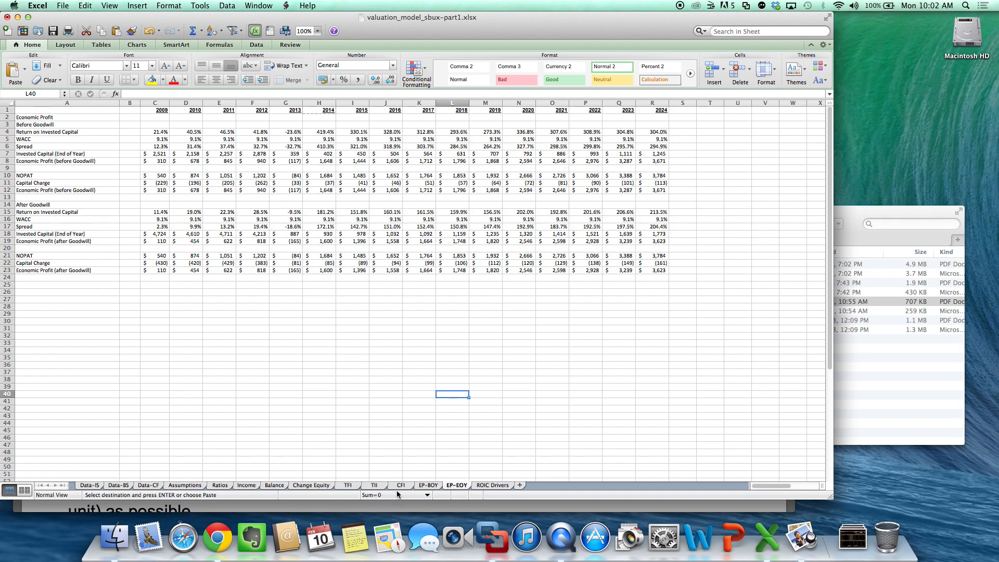
left_click(400, 495)
left_click(321, 435)
left_click(412, 488)
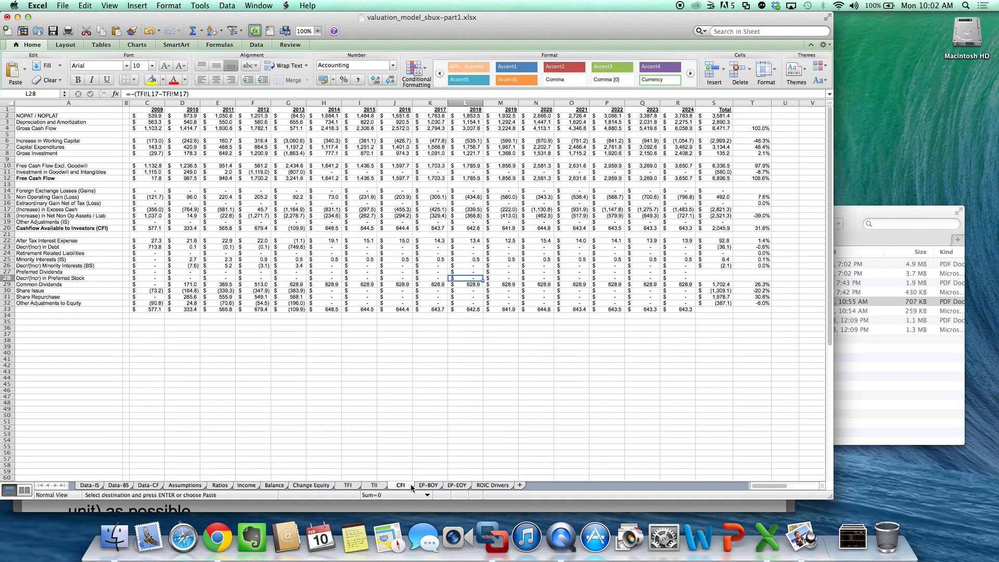
left_click(319, 32)
left_click(313, 43)
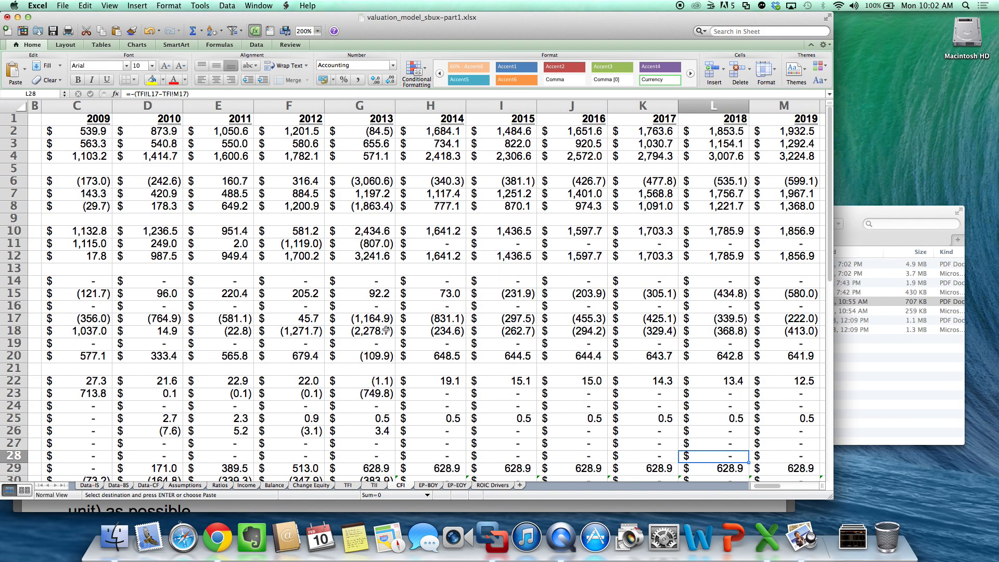
scroll(386, 330, "left", 5)
scroll(385, 330, "down", 2)
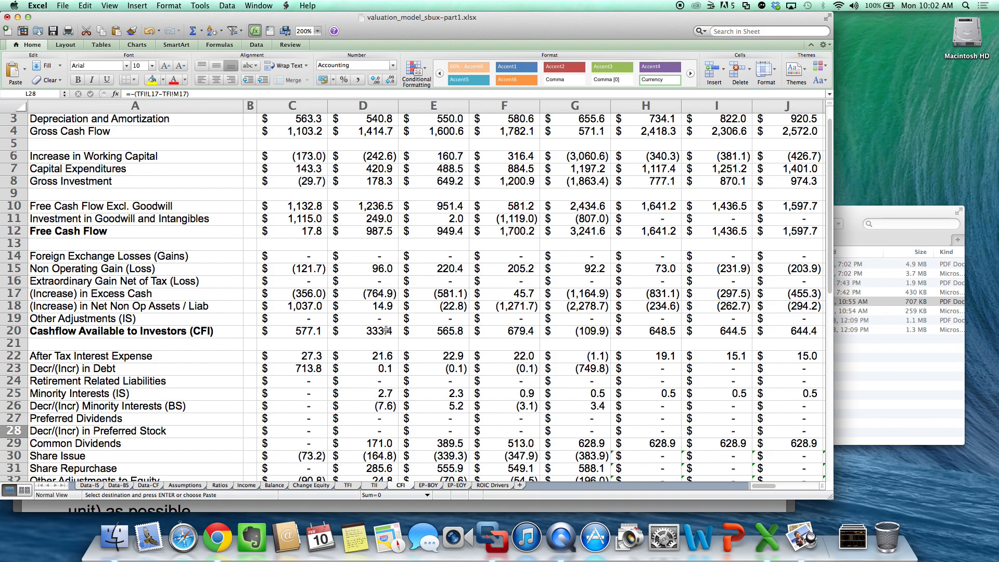
left_click(319, 32)
left_click(320, 51)
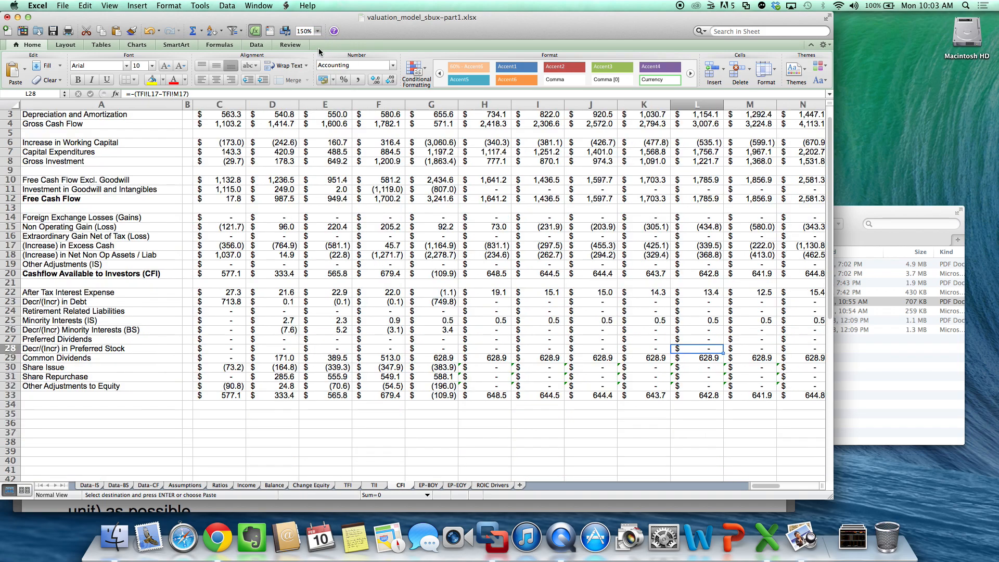
scroll(516, 344, "up", 2)
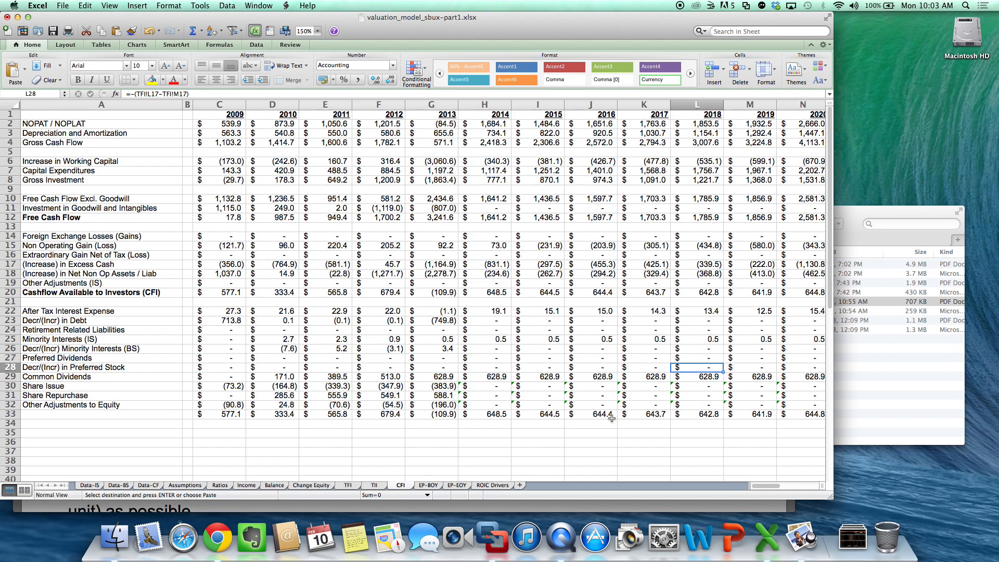
scroll(612, 418, "right", 4)
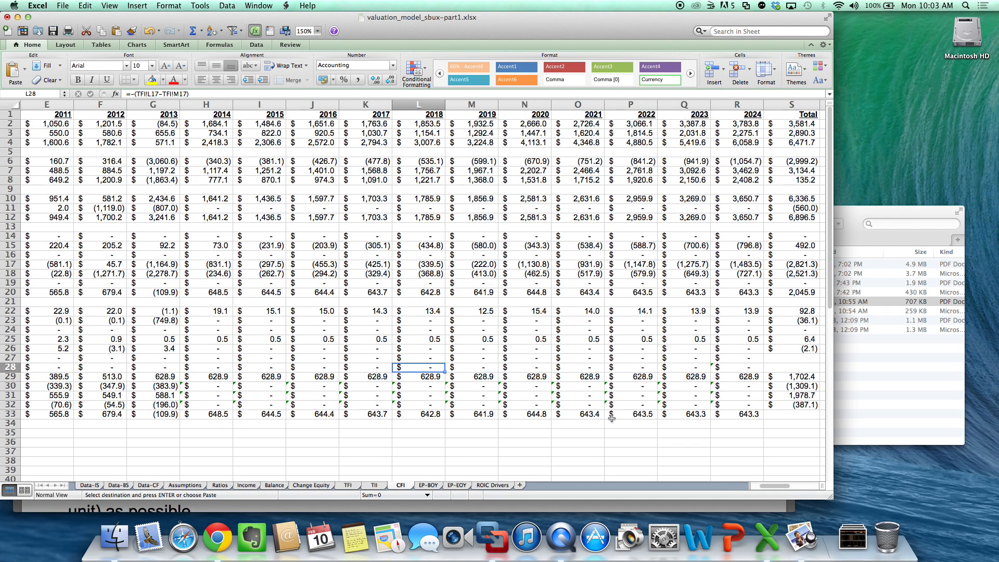
scroll(612, 418, "left", 3)
scroll(611, 418, "right", 3)
scroll(713, 403, "left", 4)
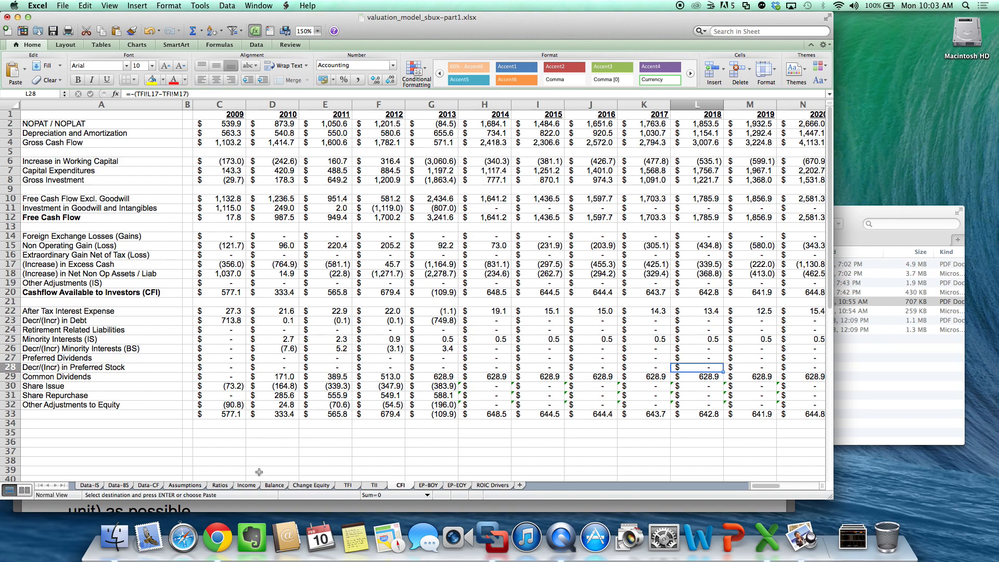
- On the Ratios sheet, set the 2015 tax rate in I9 to =H9
left_click(246, 485)
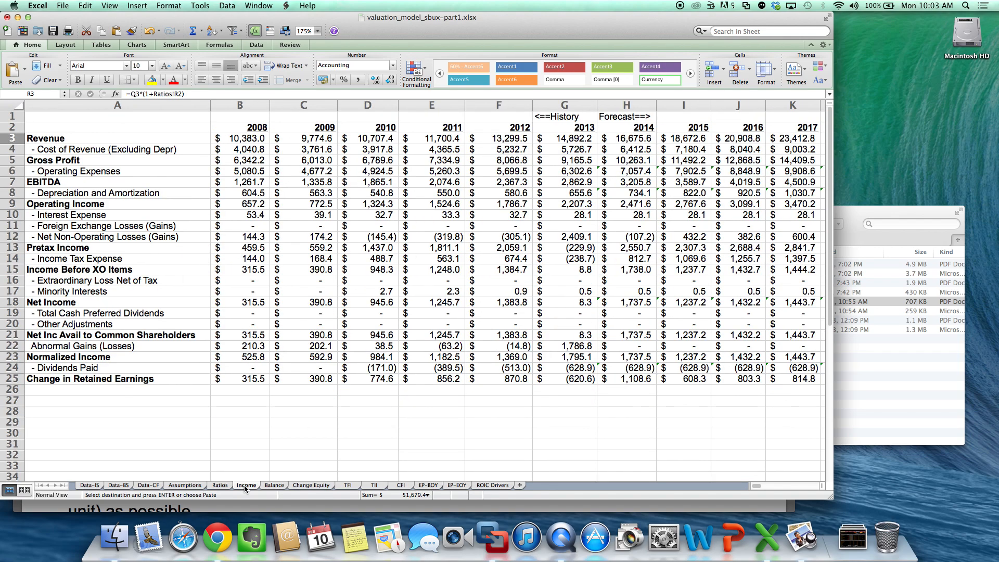
left_click(219, 485)
left_click(387, 367)
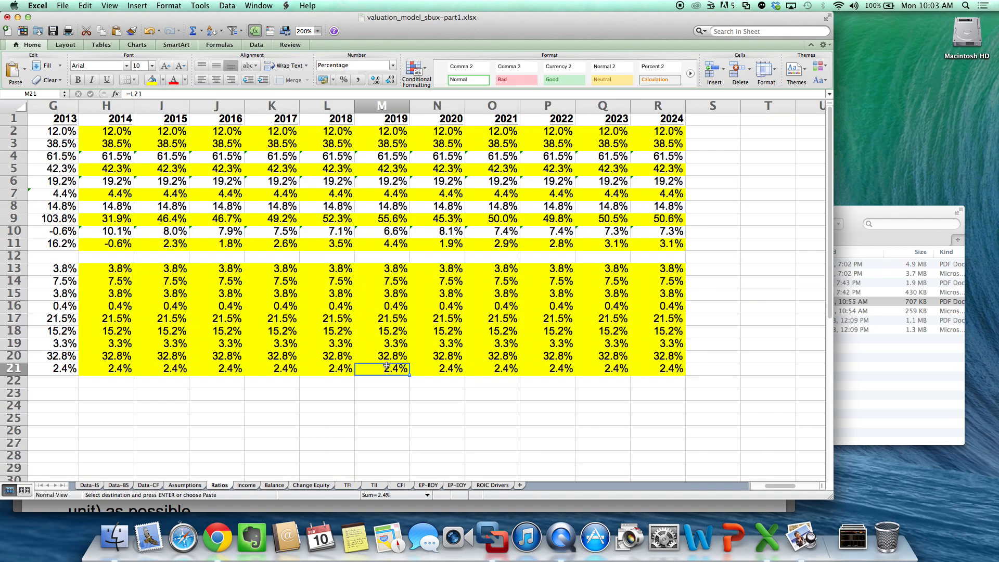
scroll(387, 367, "left", 10)
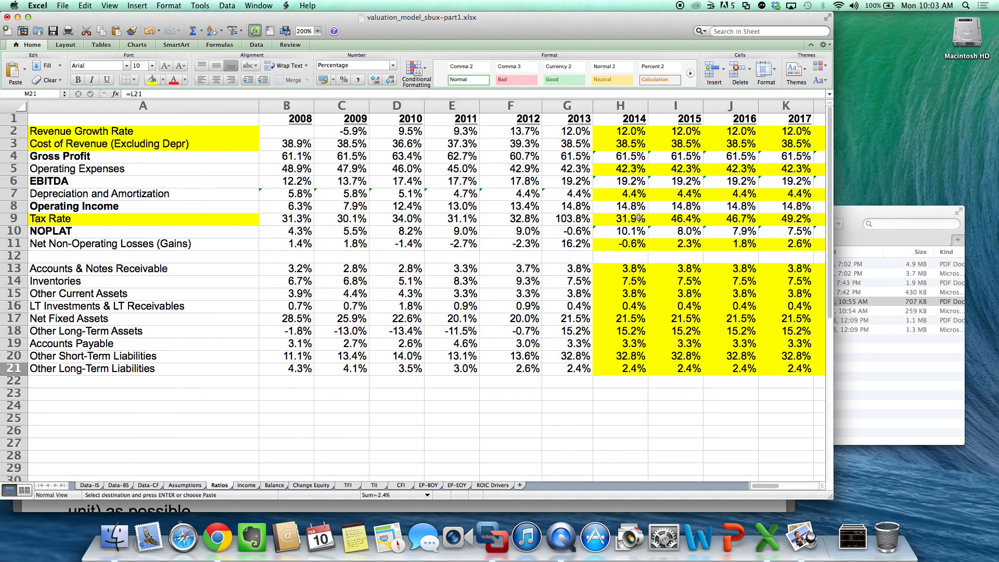
left_click(683, 219)
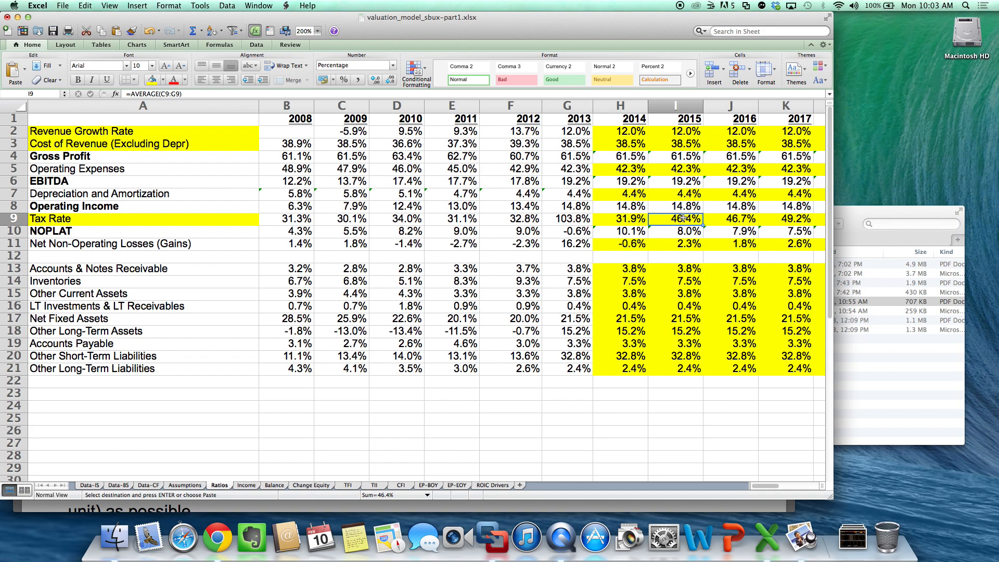
type("=h9")
key("Return")
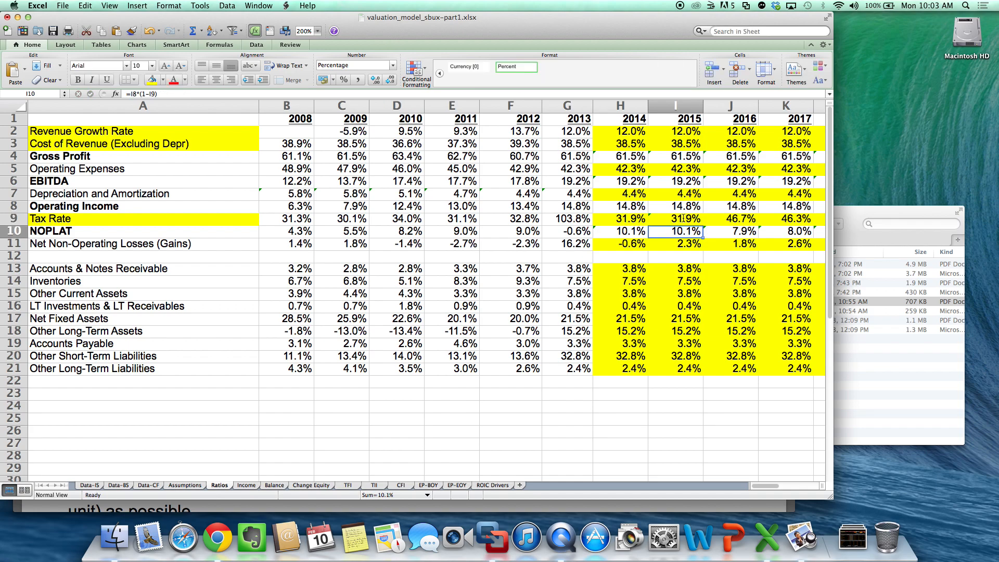
- Copy the 2015 tax rate formula in I9 across the forecast years to R9
left_click(684, 219)
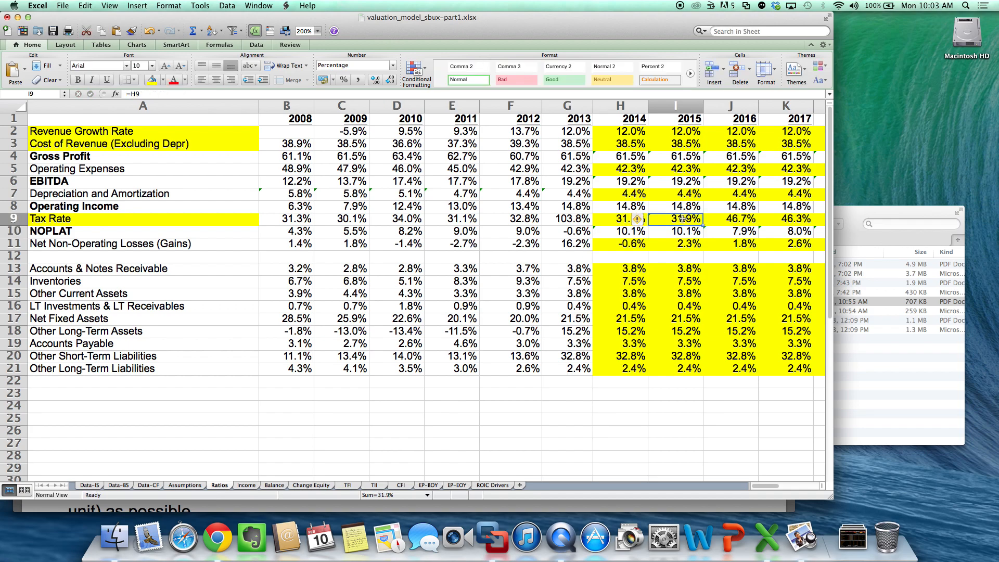
key("super+c")
left_click_drag(684, 219, 707, 225)
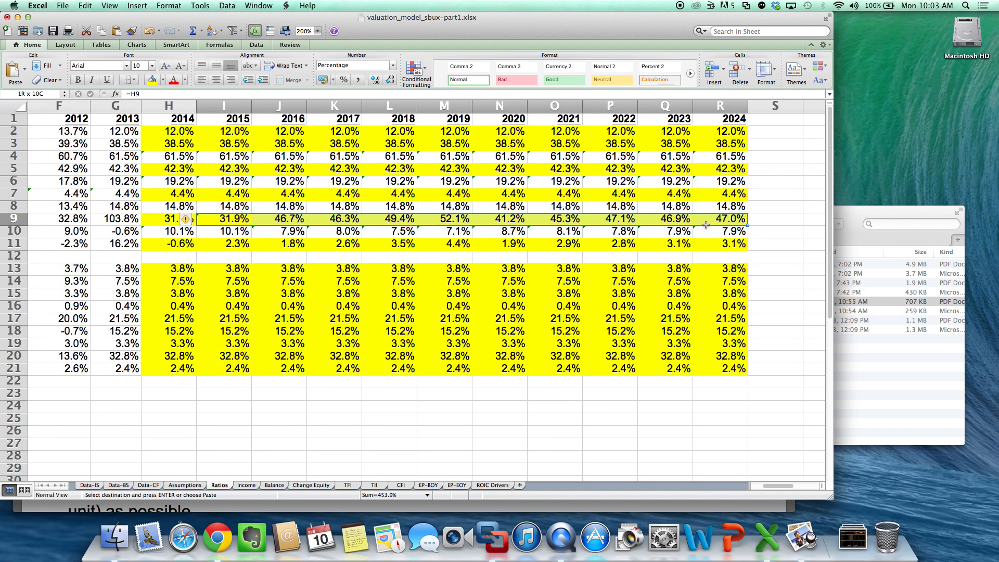
key("super+v")
left_click(612, 318)
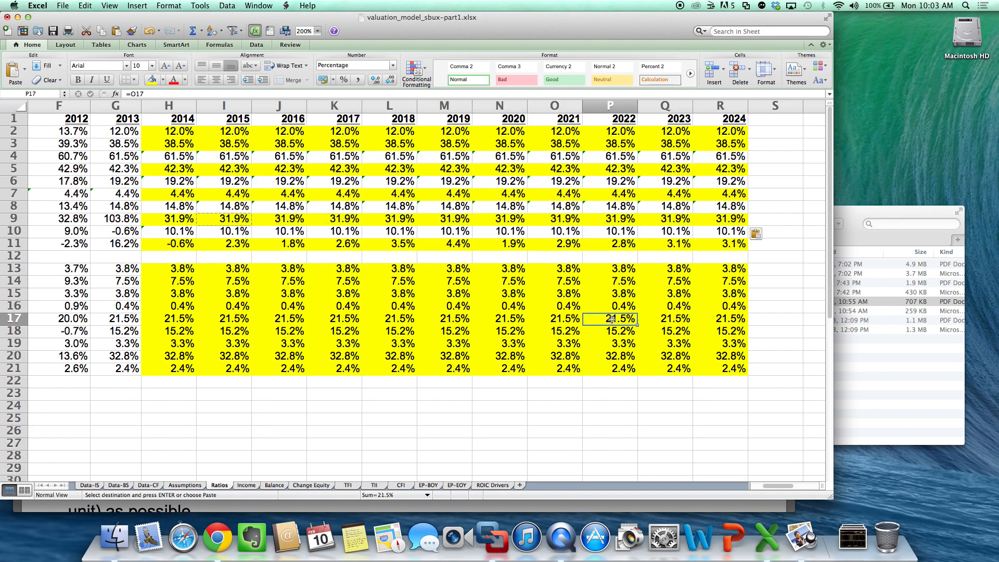
- Set the 2015 Net Non-Operating Losses ratio in I11 to =H11 and copy it across to R11
scroll(612, 318, "left", 5)
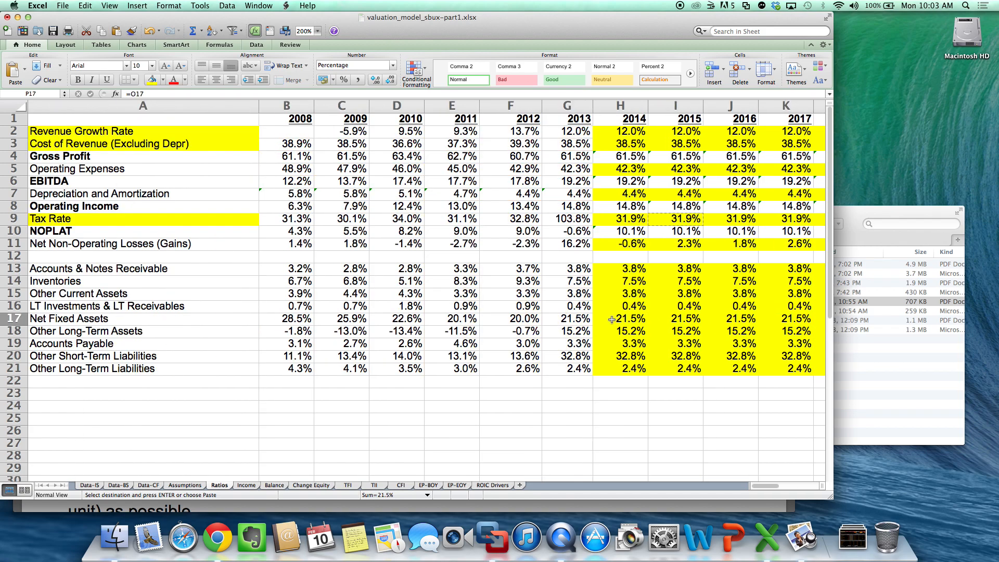
left_click(572, 221)
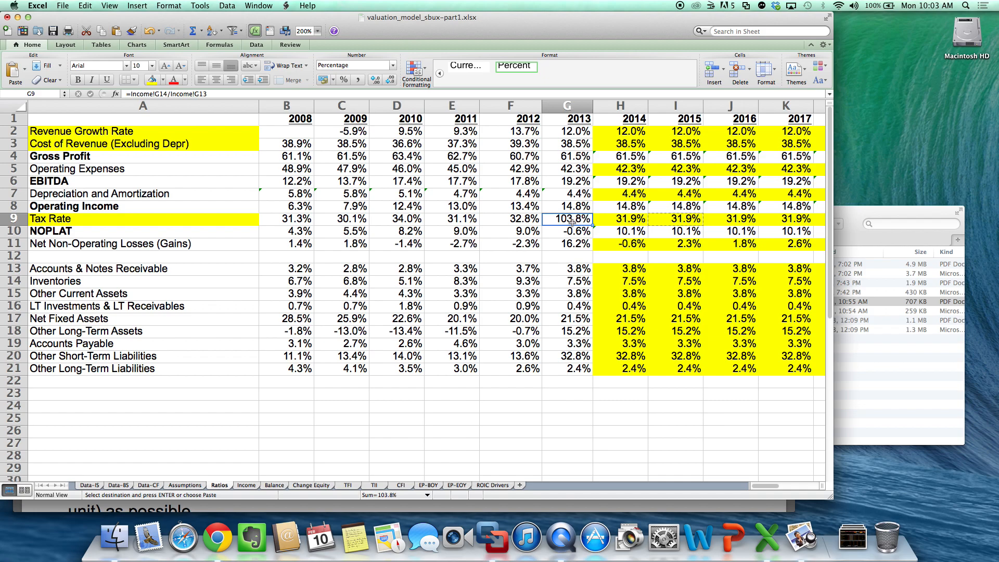
left_click(691, 244)
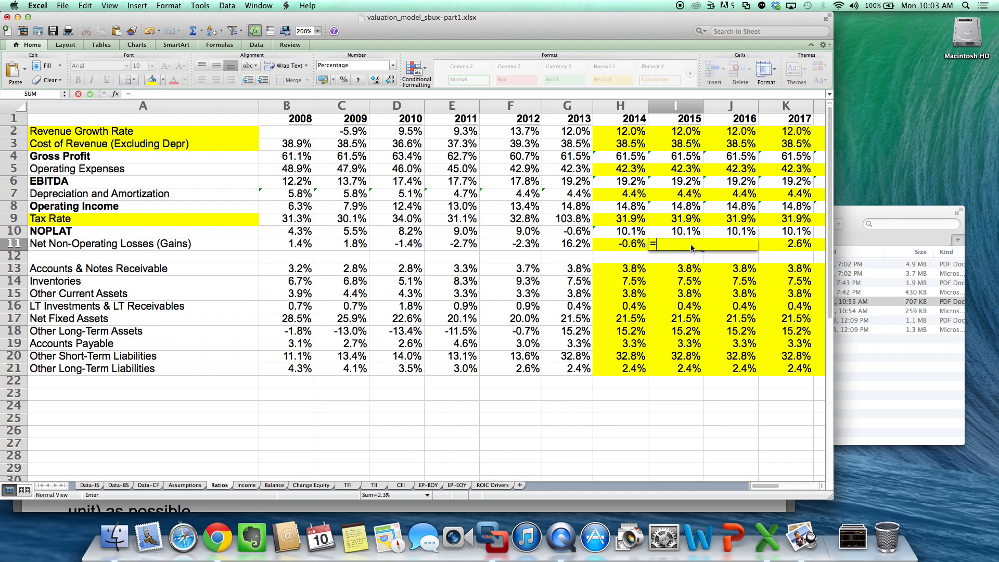
key("Return")
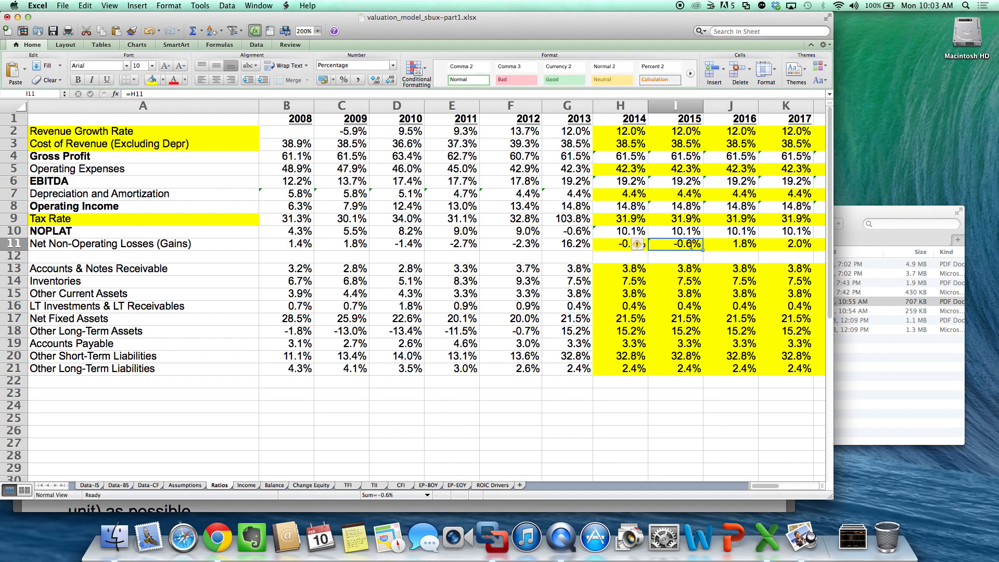
key("super+c")
left_click_drag(691, 244, 647, 240)
key("super+v")
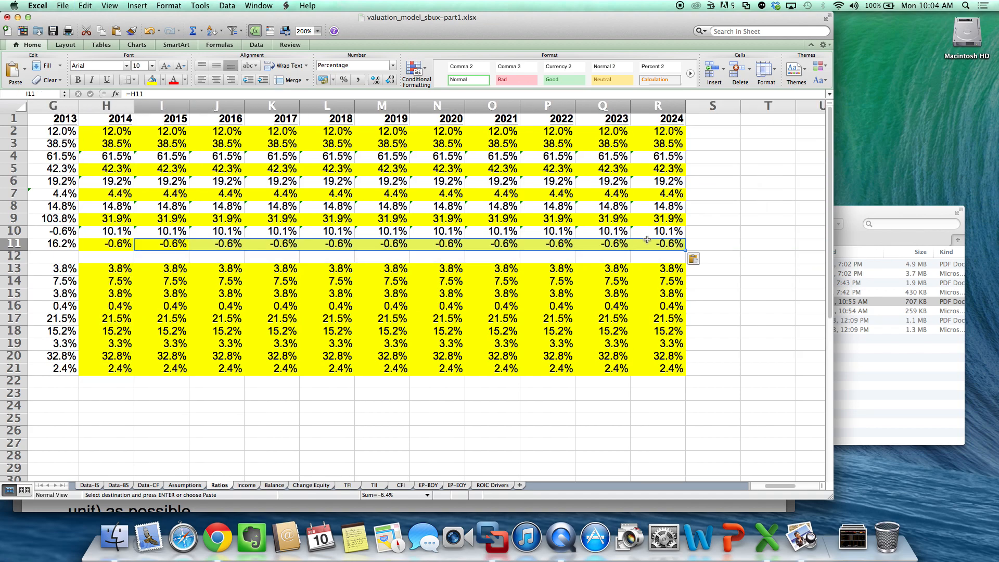
left_click(645, 222)
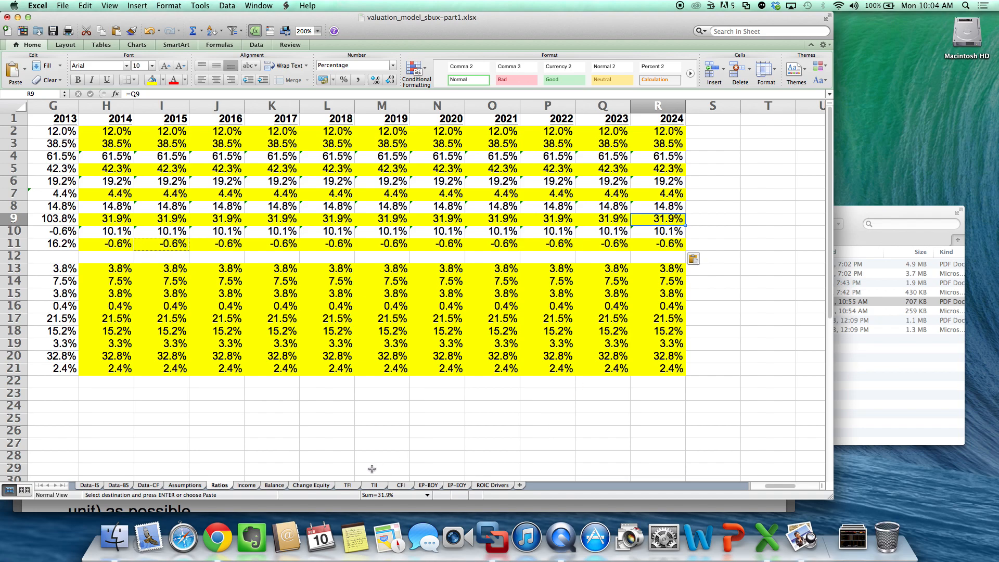
- Review the recalculated cash flow forecast on the CFI sheet through 2024
left_click(401, 486)
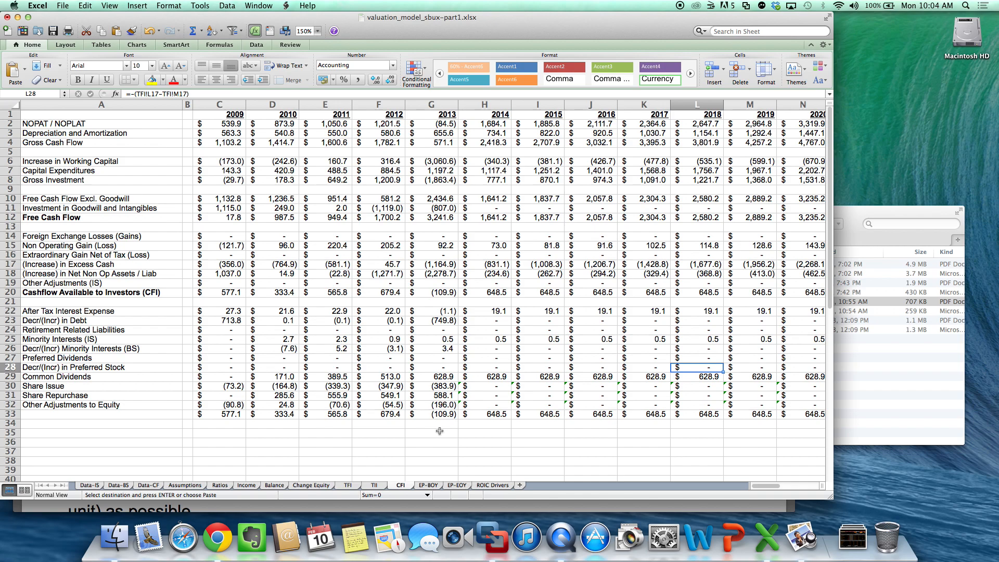
scroll(440, 431, "right", 2)
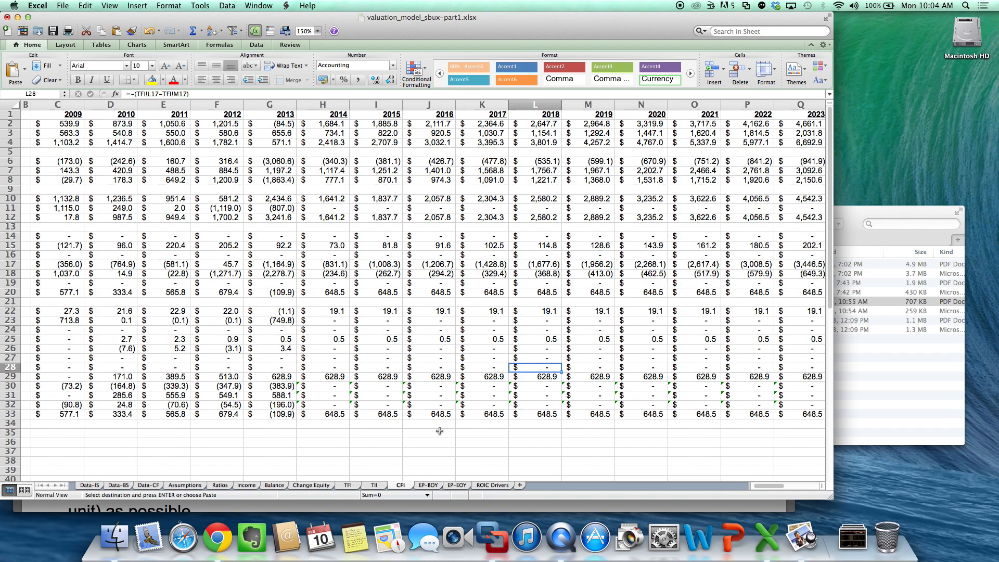
scroll(440, 431, "right", 2)
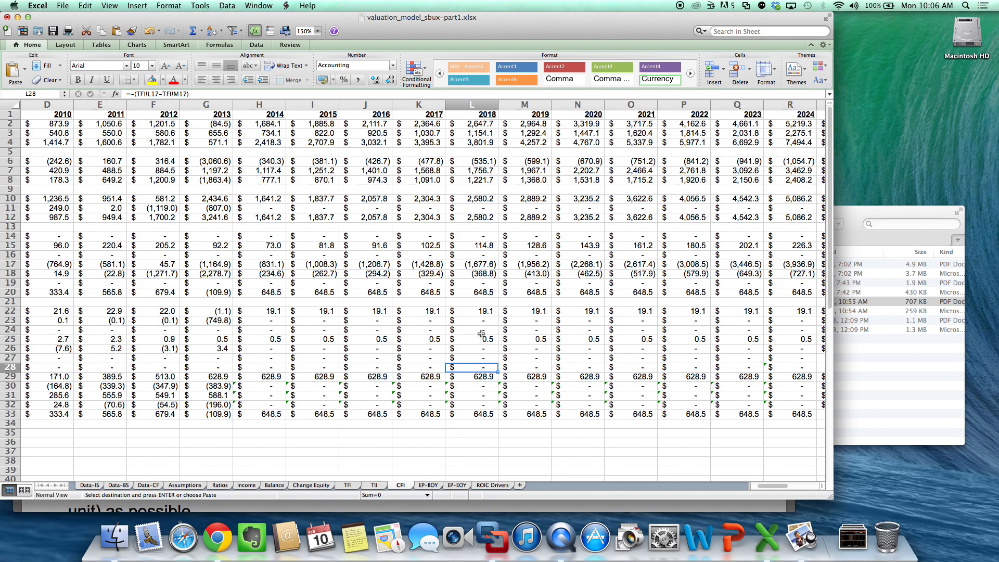
- Examine the 2014 After Tax Interest Expense and the (Increase) in Excess Cash row across the forecast years on the CFI sheet
scroll(482, 333, "left", 3)
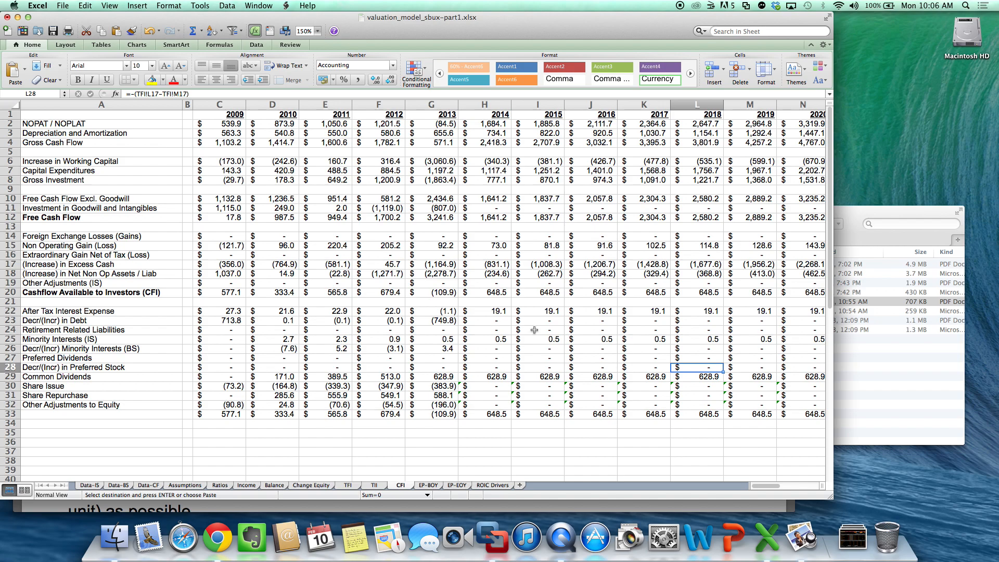
left_click(504, 313)
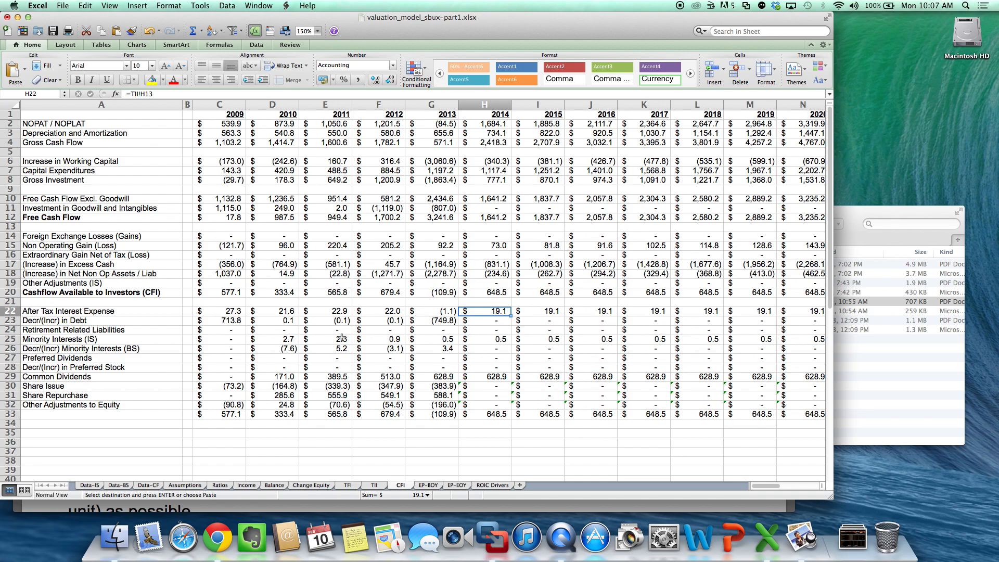
left_click(9, 264)
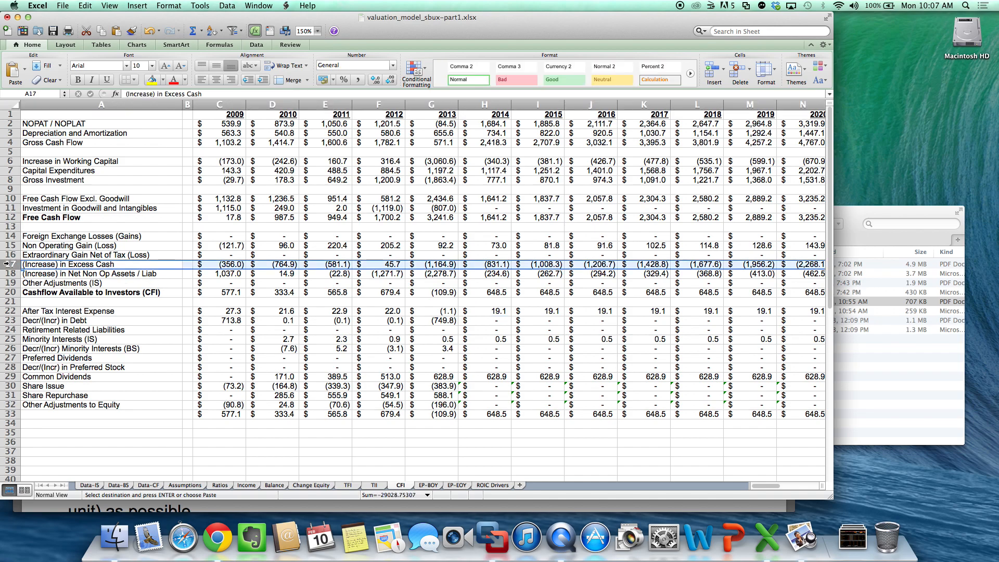
scroll(544, 290, "right", 7)
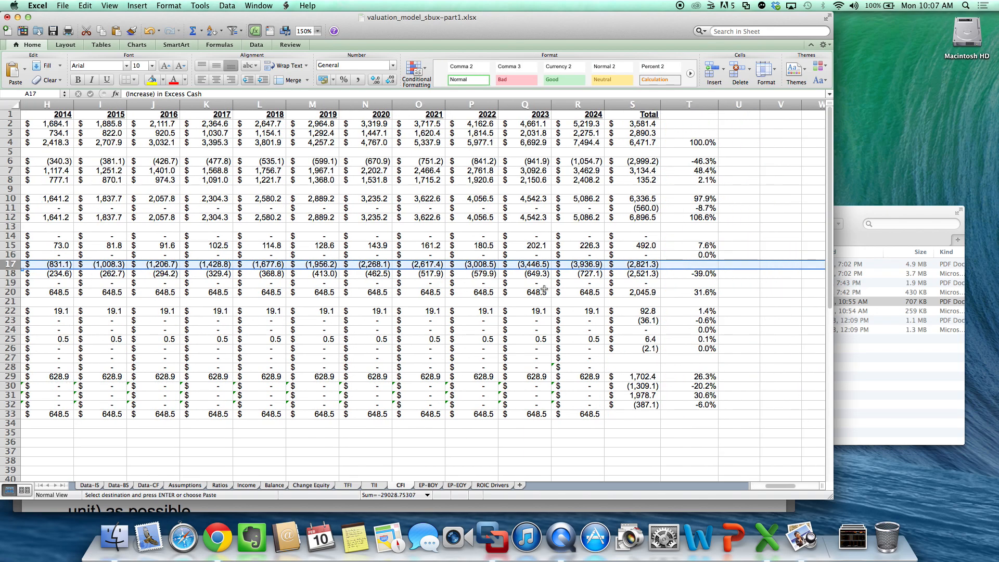
scroll(544, 290, "left", 7)
- Review the Excess Cash row on the Balance sheet through 2024, including the formula in R5
left_click(276, 485)
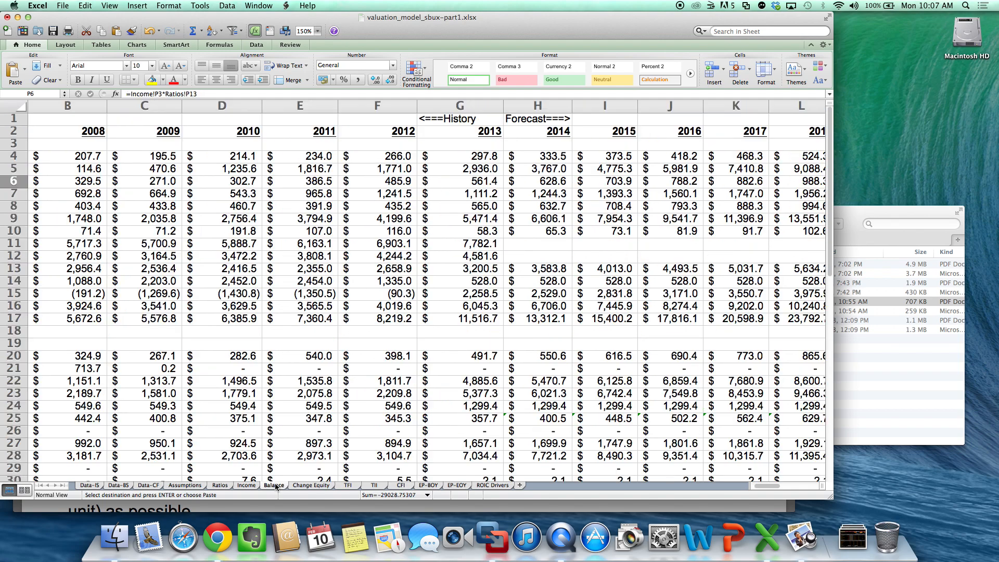
scroll(417, 342, "left", 2)
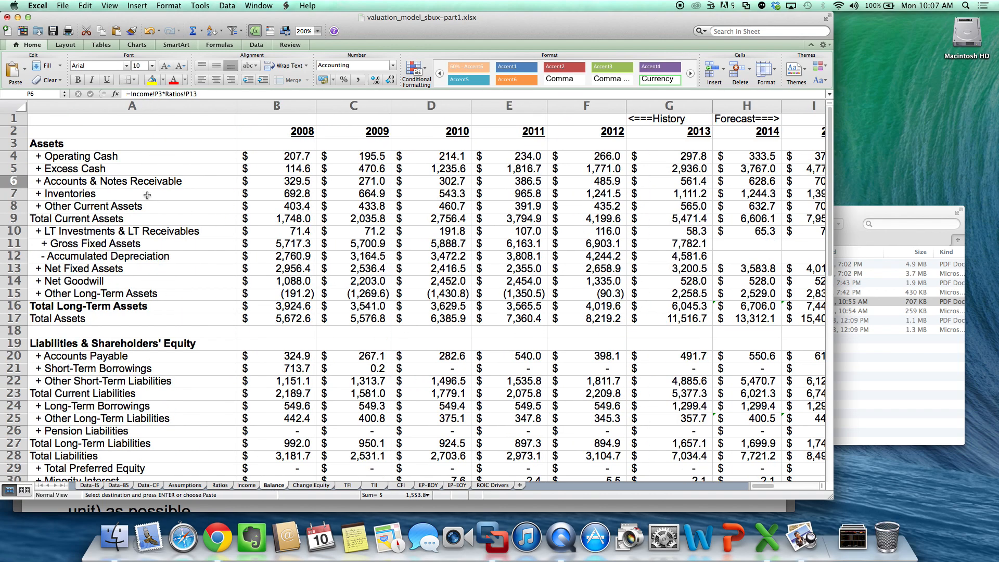
left_click(14, 169)
scroll(308, 262, "right", 8)
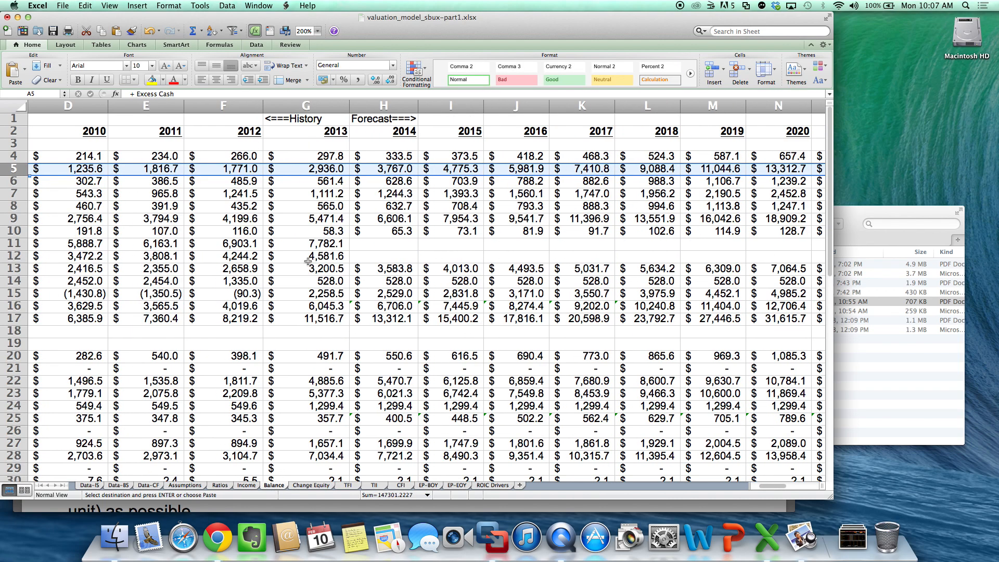
left_click(660, 169)
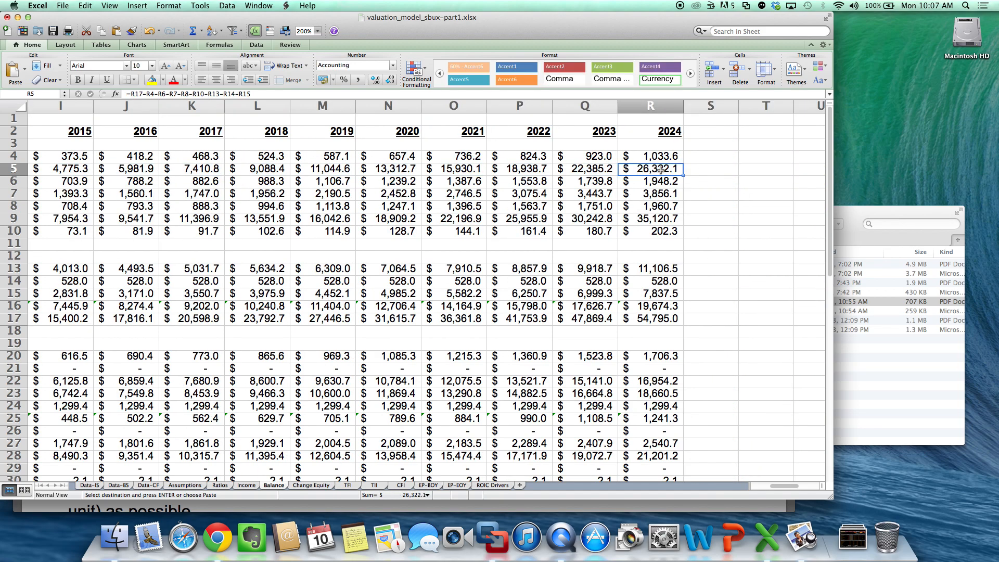
scroll(661, 169, "left", 8)
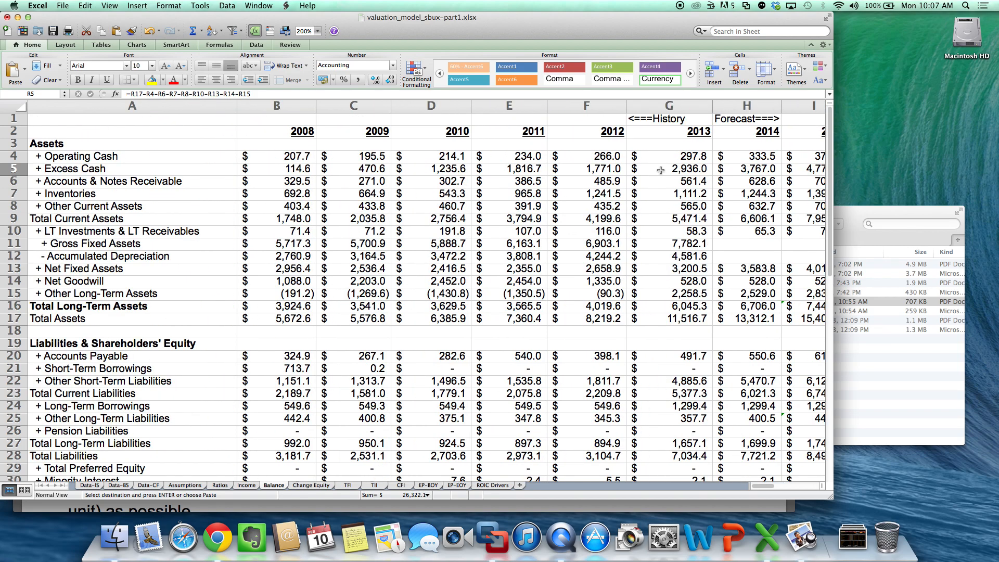